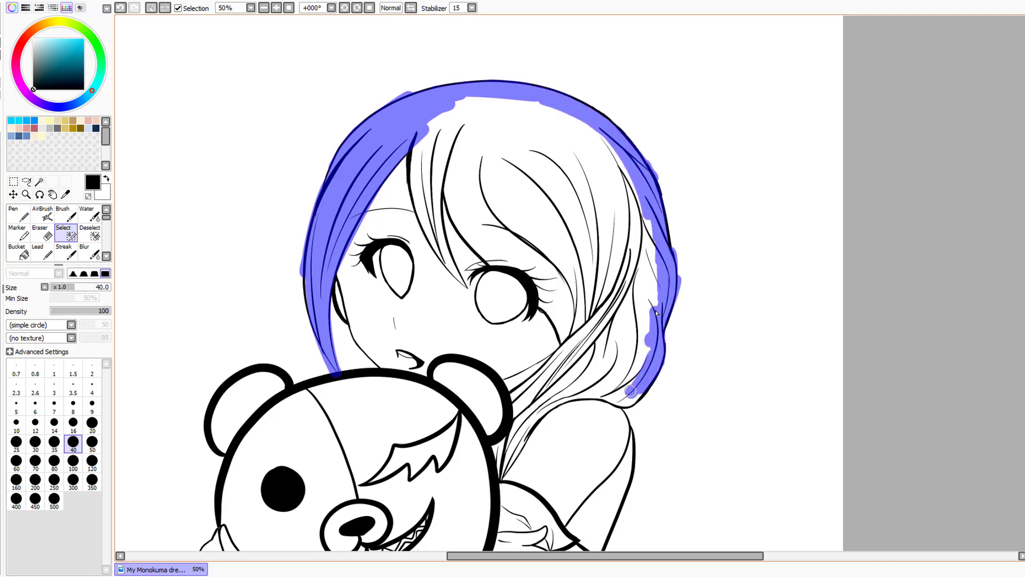
Paint the remaining main body of the girl's hair into the selection, covering the large inner area with the Select brush at size 120
mouse_move(502, 443)
left_mouse_down()
mouse_move(496, 465)
mouse_move(531, 416)
mouse_move(501, 457)
left_mouse_up()
mouse_move(517, 403)
left_mouse_down()
mouse_move(579, 333)
mouse_move(550, 395)
mouse_move(628, 399)
mouse_move(631, 377)
mouse_move(587, 341)
mouse_move(648, 230)
mouse_move(649, 325)
left_mouse_up()
mouse_move(421, 136)
left_mouse_down()
mouse_move(416, 191)
mouse_move(467, 291)
left_mouse_up()
left_click_drag(430, 104, 446, 193)
mouse_move(478, 102)
left_mouse_down()
mouse_move(465, 224)
mouse_move(486, 254)
mouse_move(550, 291)
mouse_move(563, 333)
left_mouse_up()
mouse_move(432, 160)
left_mouse_down()
mouse_move(493, 97)
mouse_move(574, 126)
mouse_move(624, 229)
left_mouse_up()
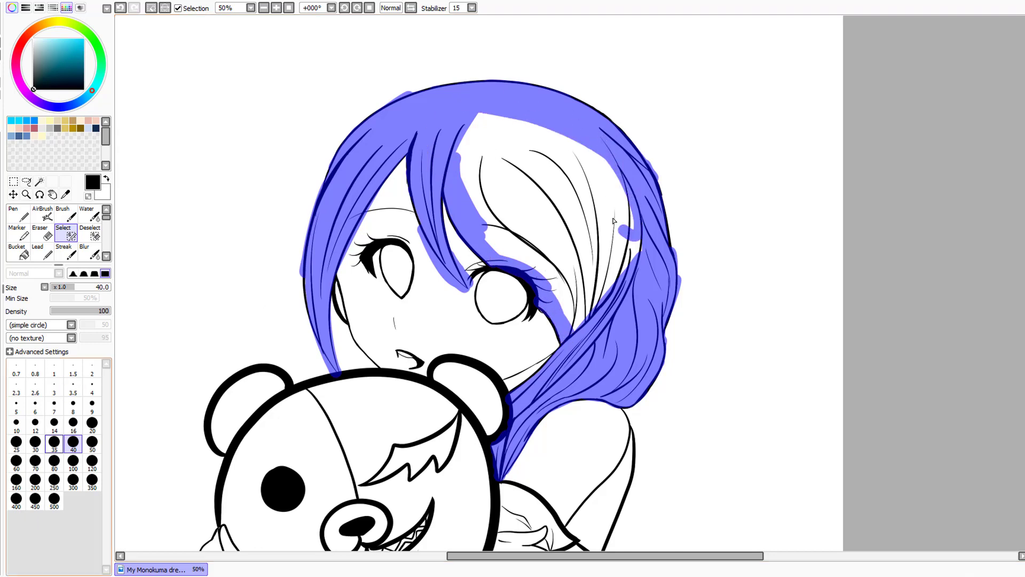
left_click(92, 464)
mouse_move(471, 134)
left_mouse_down()
mouse_move(574, 329)
mouse_move(597, 196)
mouse_move(518, 213)
left_mouse_up()
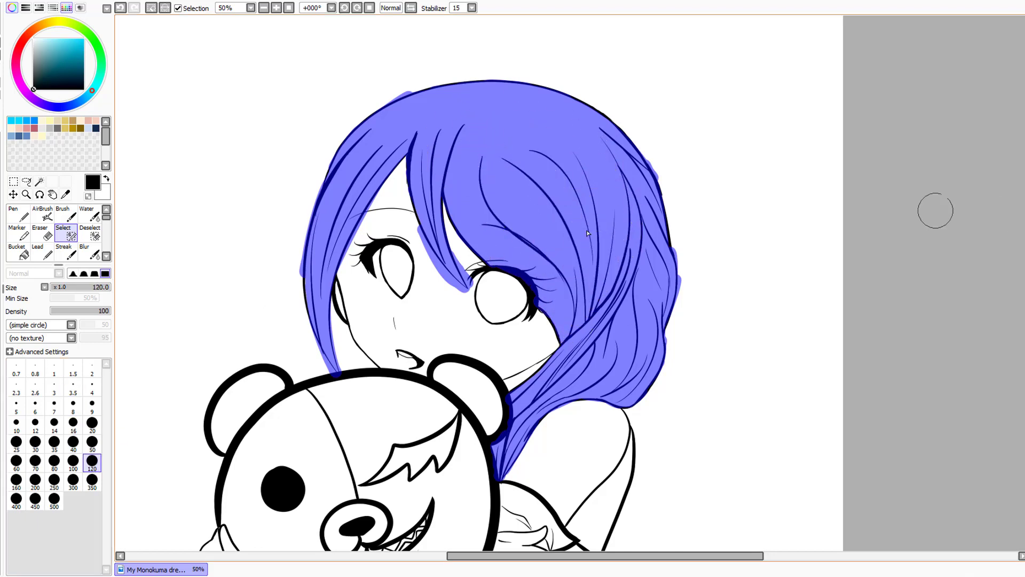
Add the hair below the girl's sleeve and the gap at the bear's paw to the selection at size 20, trimming overflow at size 16
scroll(934, 210, "down", 5)
left_click(92, 422)
mouse_move(518, 380)
left_mouse_down()
mouse_move(571, 389)
mouse_move(576, 369)
mouse_move(557, 342)
mouse_move(520, 383)
mouse_move(546, 346)
left_mouse_up()
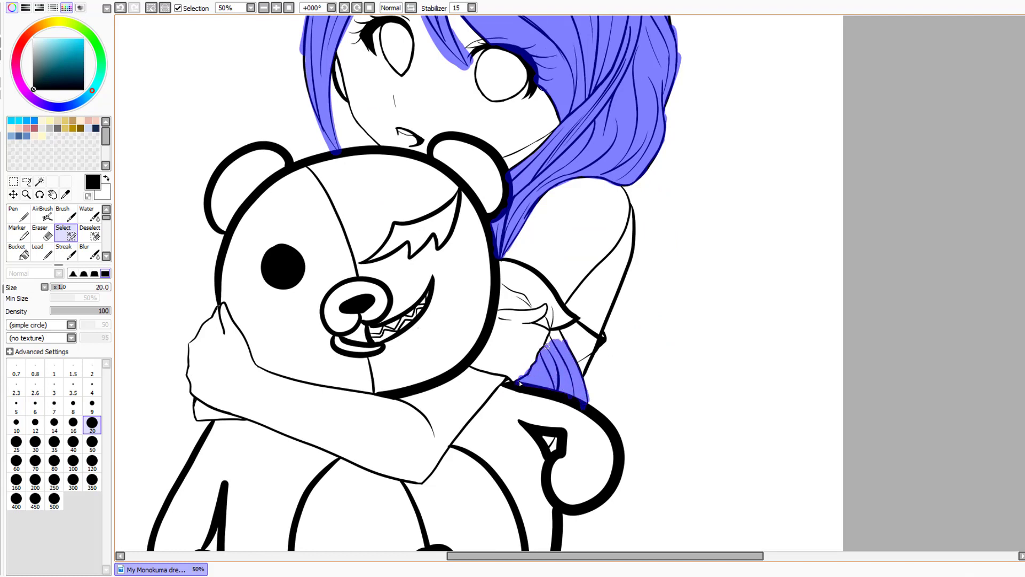
left_click_drag(545, 439, 555, 448)
left_click(94, 236)
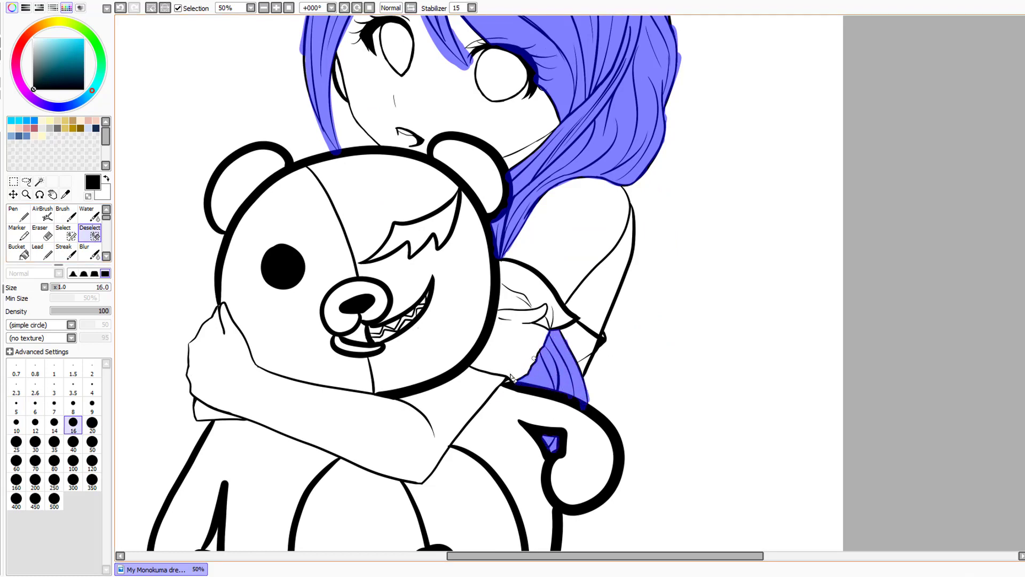
left_click(74, 234)
left_click_drag(588, 384, 586, 400)
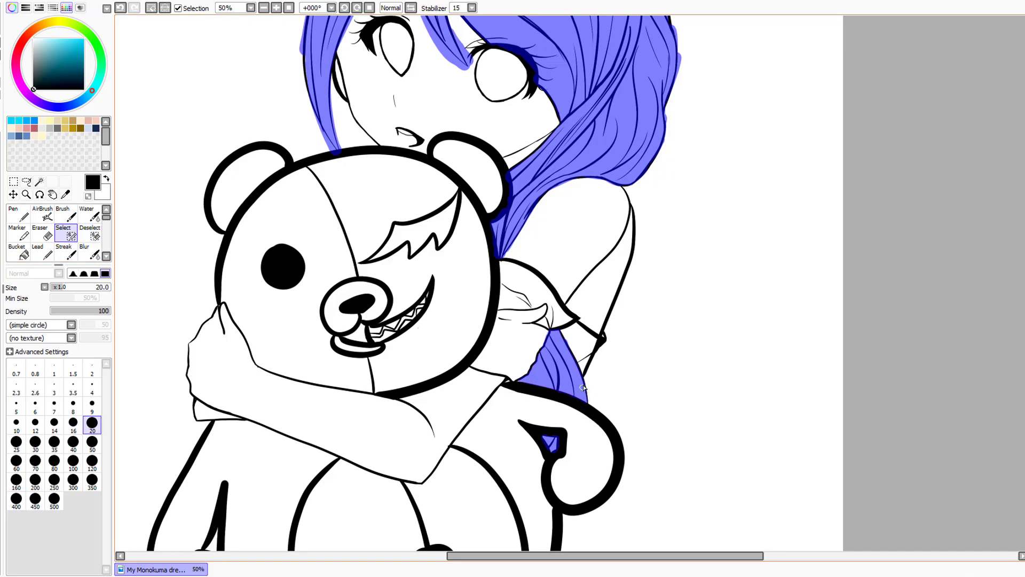
left_click(96, 235)
key("e")
key("e")
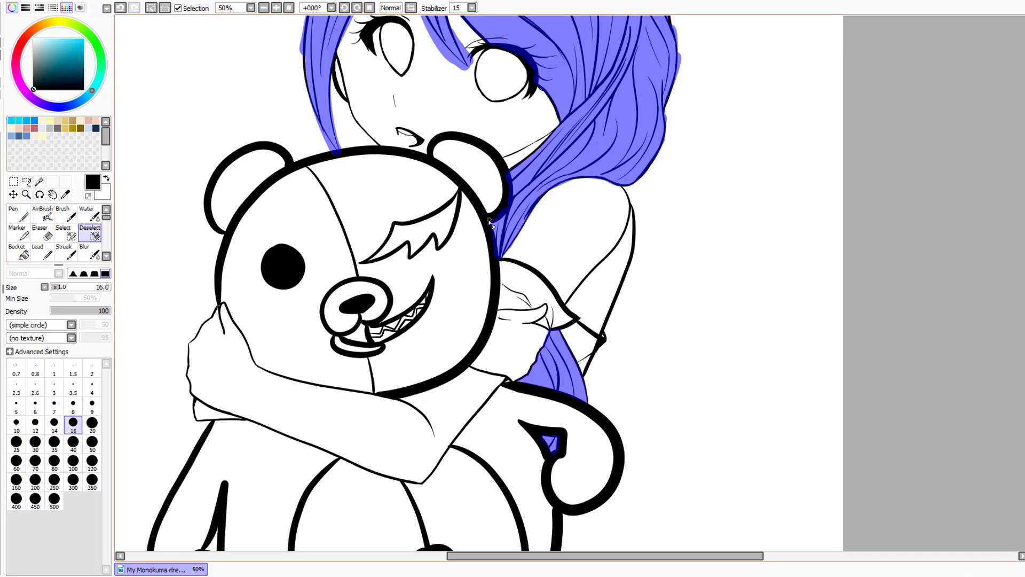
Refine the selection along the bulging outer edge of the hair and trim its overflow around the fringe between the eyes
scroll(721, 230, "up", 3)
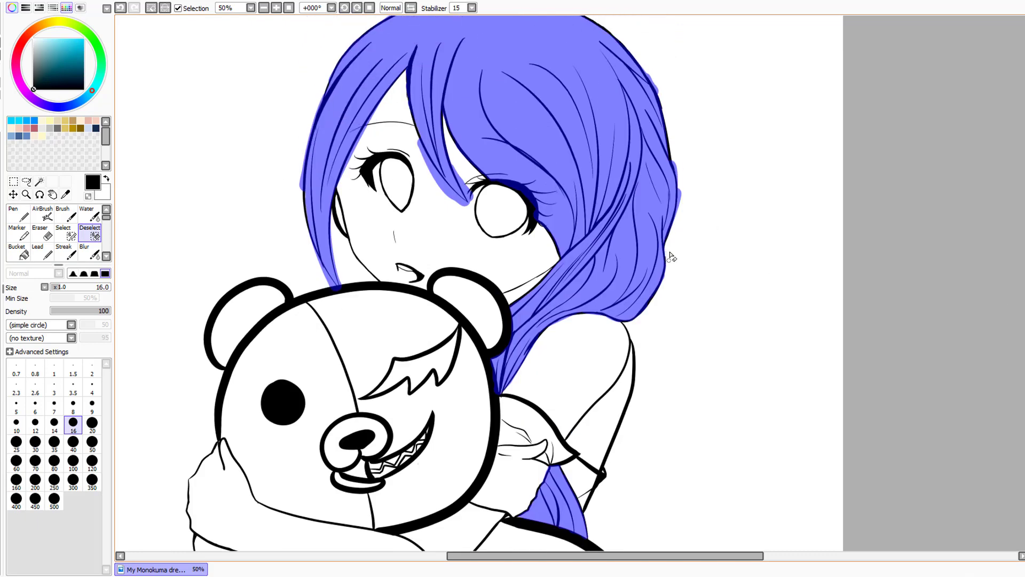
left_click(69, 231)
left_click_drag(673, 196, 671, 215)
left_click(93, 232)
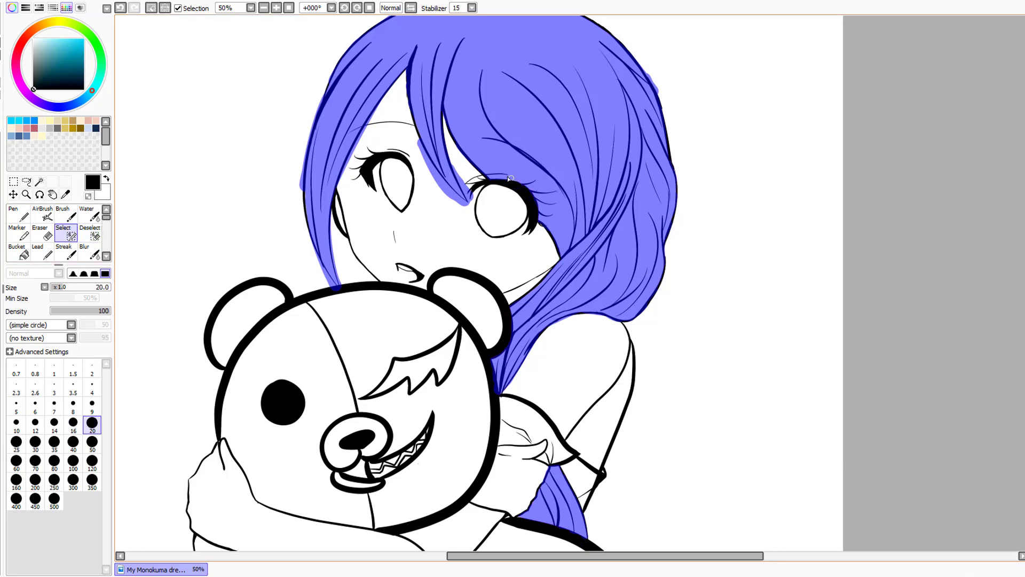
mouse_move(421, 140)
left_mouse_down()
mouse_move(465, 211)
mouse_move(471, 200)
mouse_move(454, 167)
left_mouse_up()
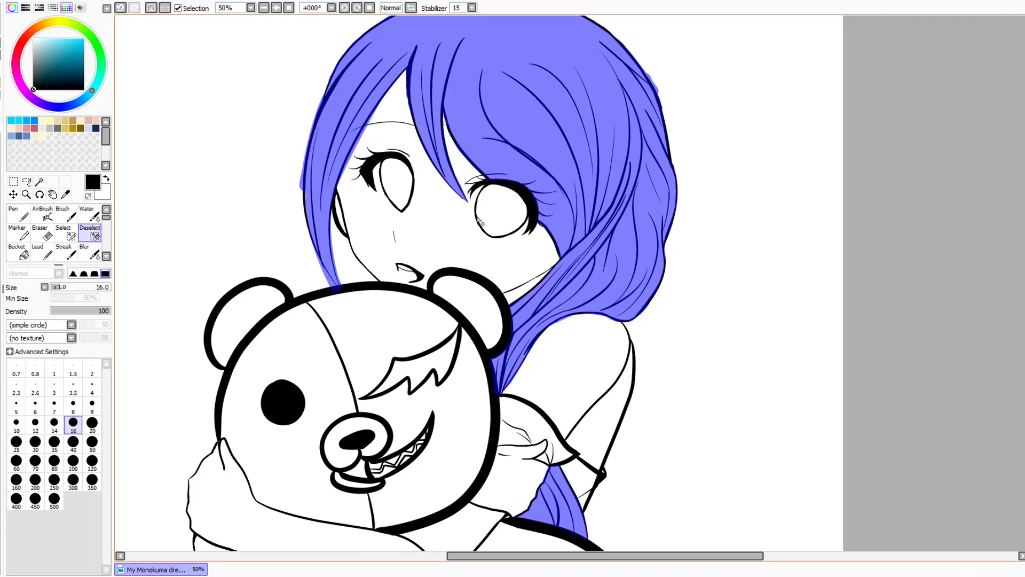
left_click(94, 404)
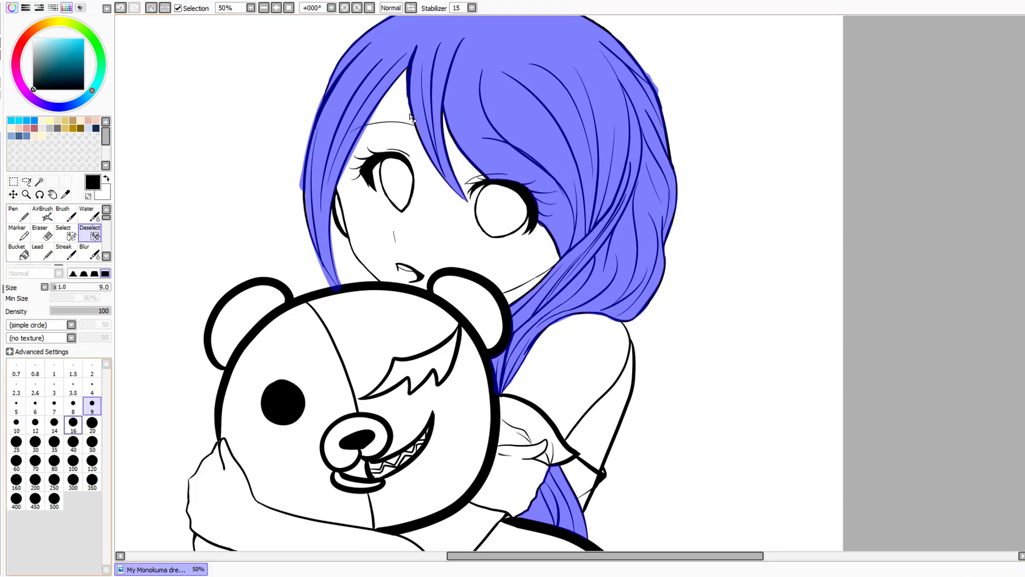
Trim the selection overflow along the strand beside the face and the head's outer outline at size 16, touching up at size 9
left_click(73, 422)
mouse_move(341, 288)
left_mouse_down()
mouse_move(332, 229)
mouse_move(348, 157)
mouse_move(319, 93)
left_mouse_up()
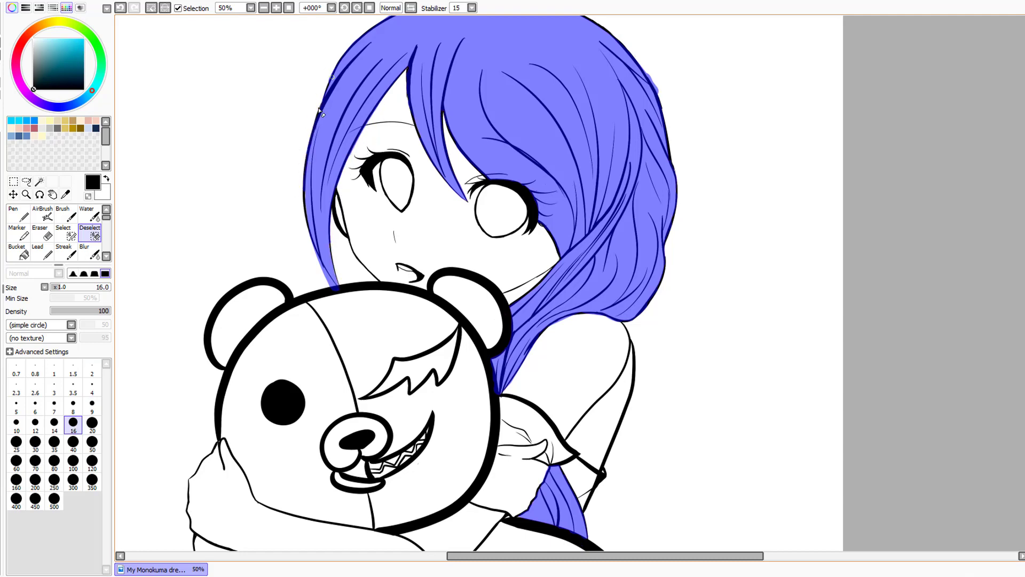
left_click_drag(327, 281, 305, 239)
left_click(69, 232)
left_click(95, 400)
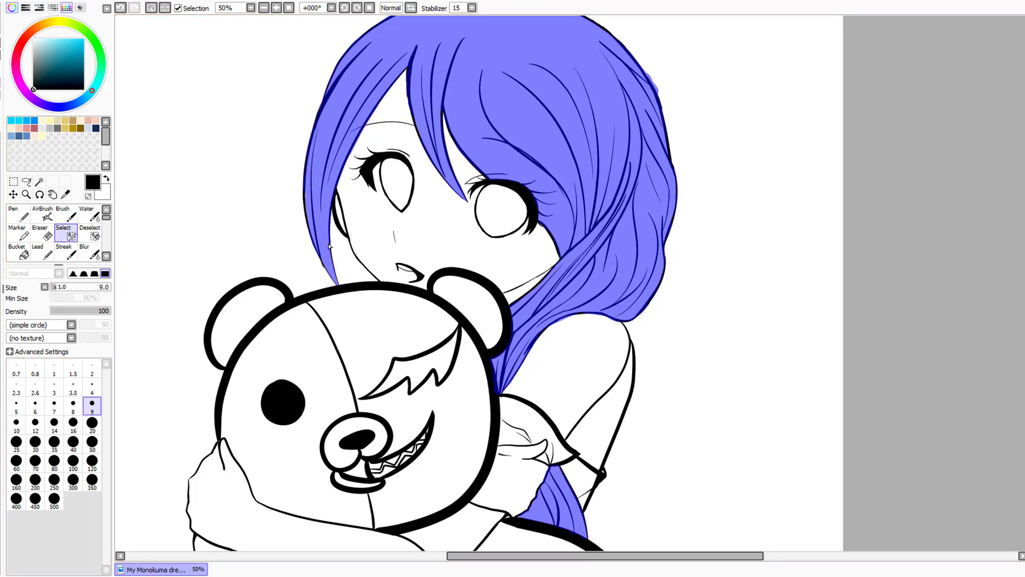
left_click(90, 232)
scroll(400, 121, "up", 3)
left_click_drag(659, 207, 646, 176)
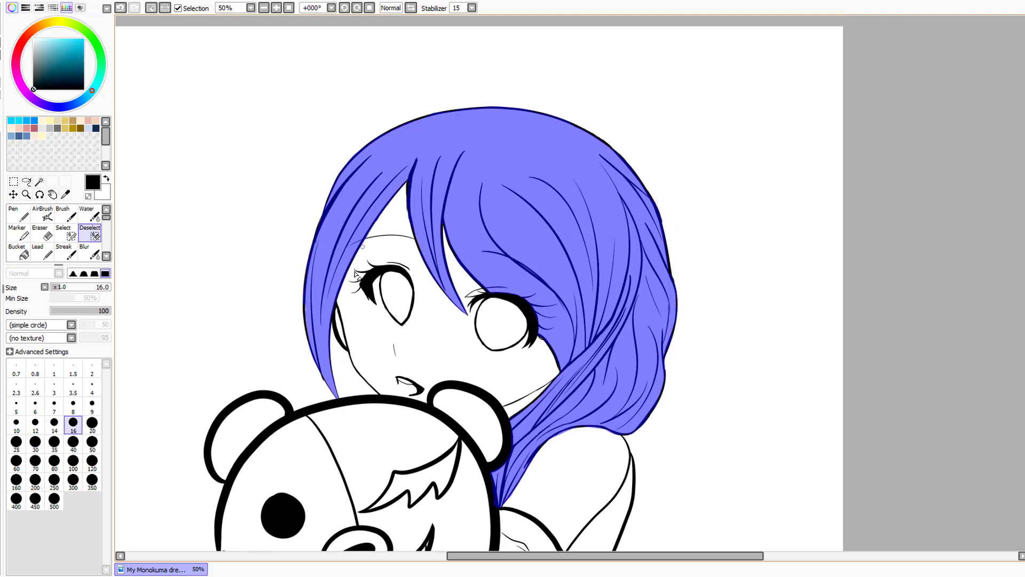
scroll(354, 274, "down", 6)
scroll(1023, 238, "up", 5)
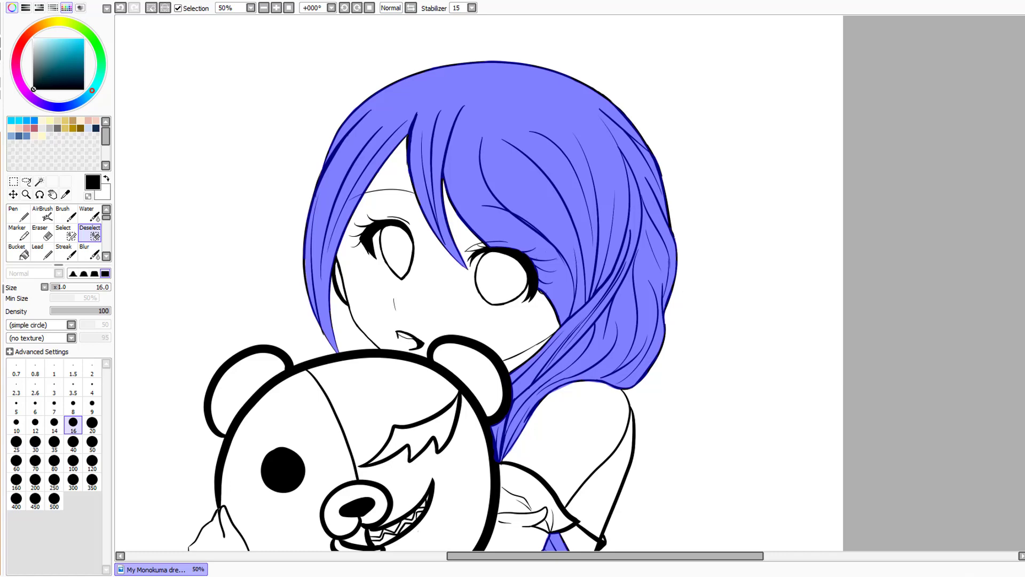
Fill the selected hair with the pale yellow swatch using the Pen at size 120, including the strands below the arm
left_click(18, 214)
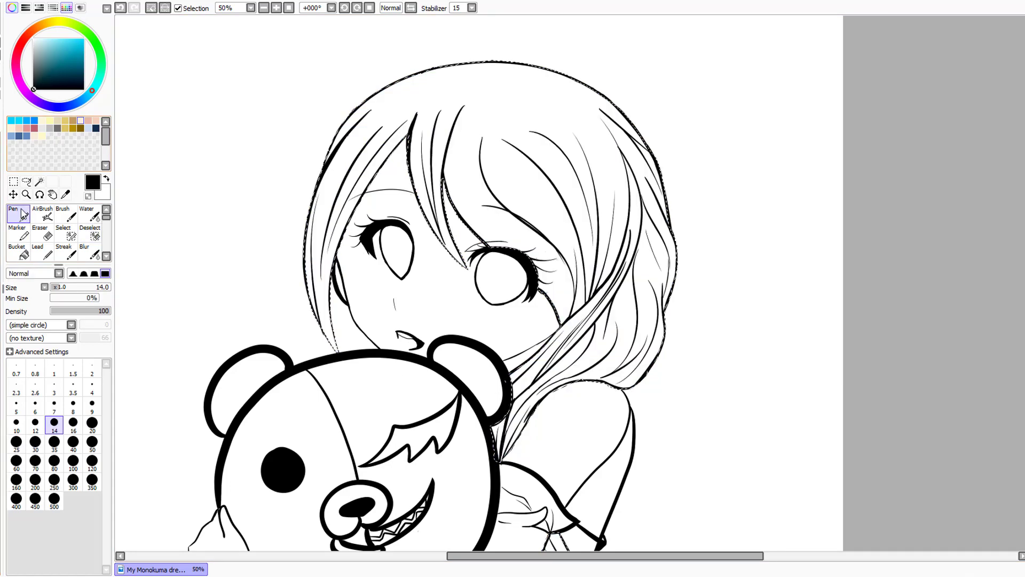
left_click(49, 120)
left_click(92, 463)
mouse_move(316, 255)
left_mouse_down()
mouse_move(454, 96)
mouse_move(613, 68)
mouse_move(656, 241)
mouse_move(538, 447)
left_mouse_up()
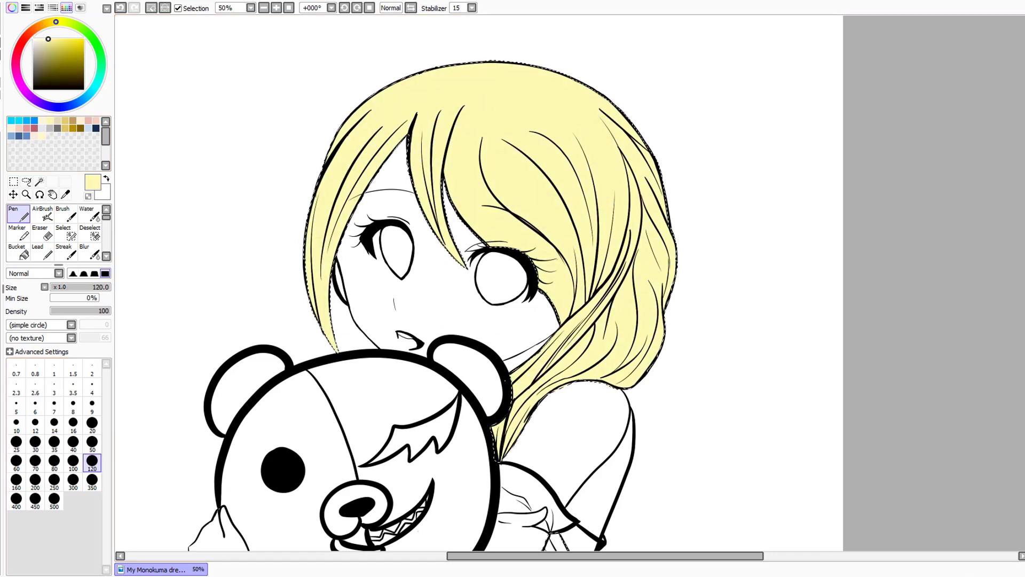
left_click_drag(1023, 229, 1023, 293)
left_click_drag(560, 347, 629, 445)
left_click_drag(1023, 293, 1022, 256)
scroll(819, 350, "up", 2)
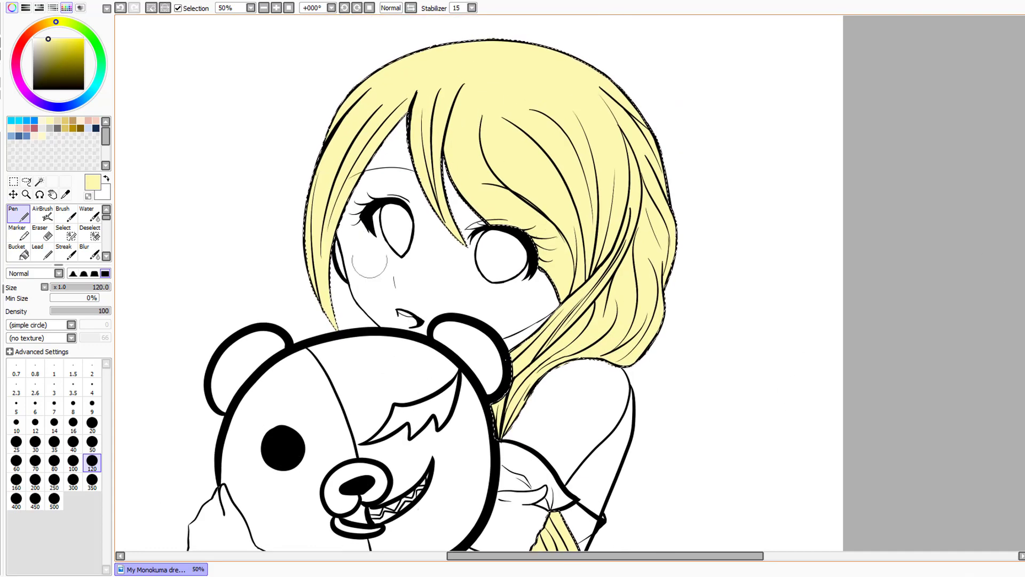
Display the RGB and HSV color sliders, leaving the color mixer hidden
left_click(53, 8)
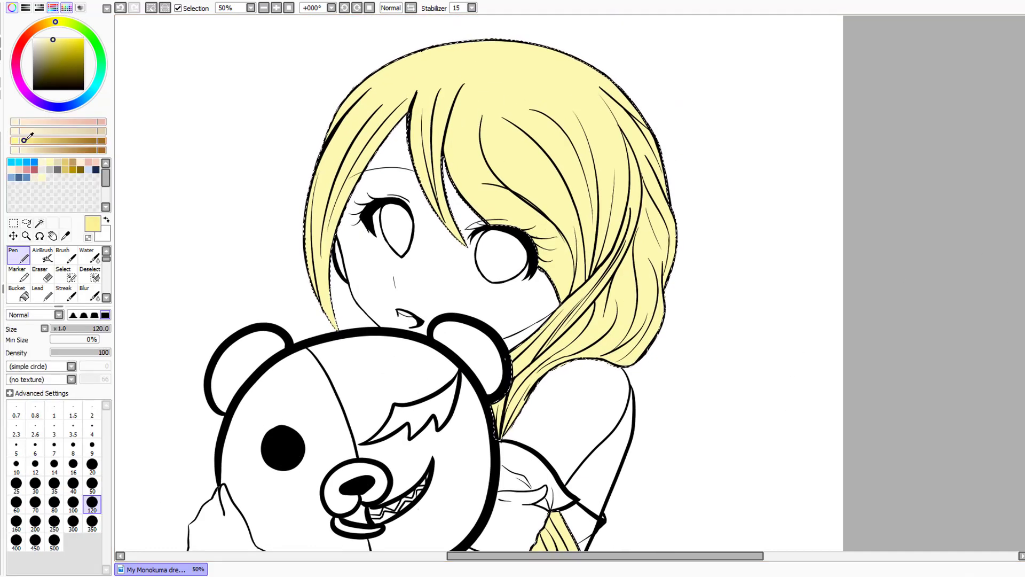
left_click_drag(24, 142, 83, 152)
left_click(52, 8)
left_click(38, 7)
left_click(25, 8)
Repaint the hair in a paler yellow with saturation 48 and value 254, using the Pen at size 350
left_click(33, 180)
left_click(88, 194)
left_click_drag(91, 194, 94, 195)
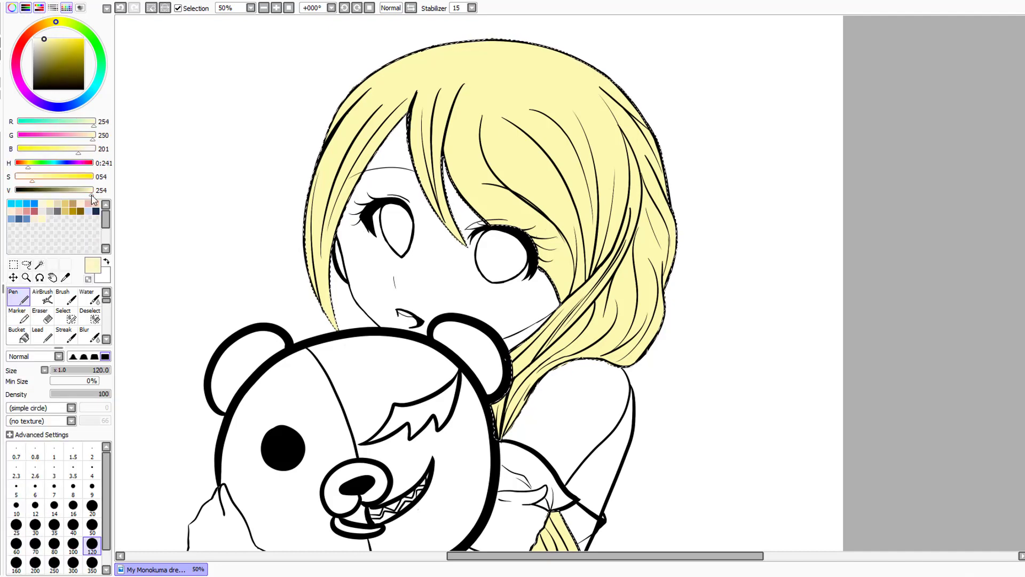
mouse_move(36, 177)
left_mouse_down()
mouse_move(38, 188)
mouse_move(30, 182)
left_mouse_up()
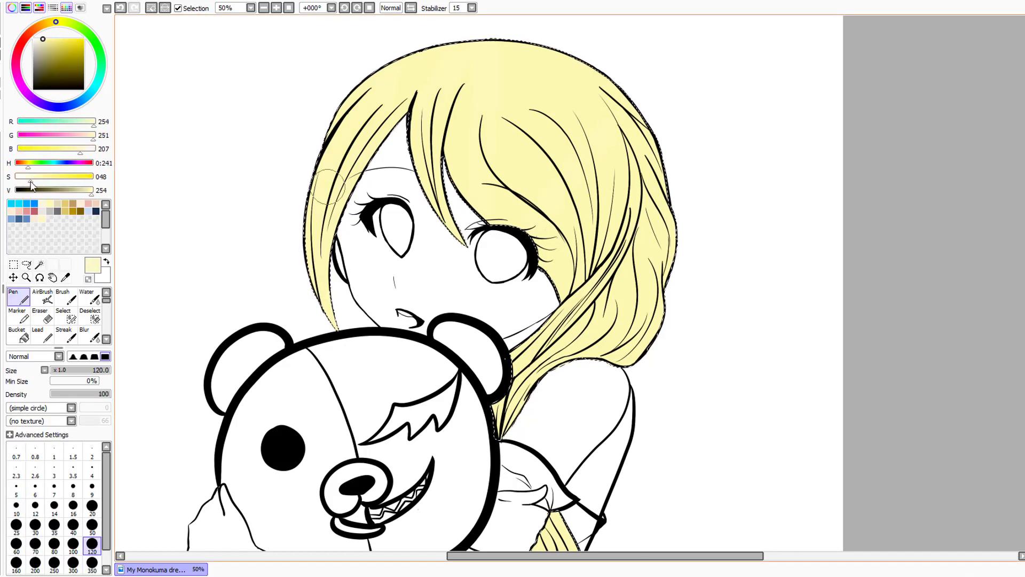
left_click(92, 564)
left_click_drag(555, 528, 464, 299)
left_click_drag(1023, 224, 1023, 371)
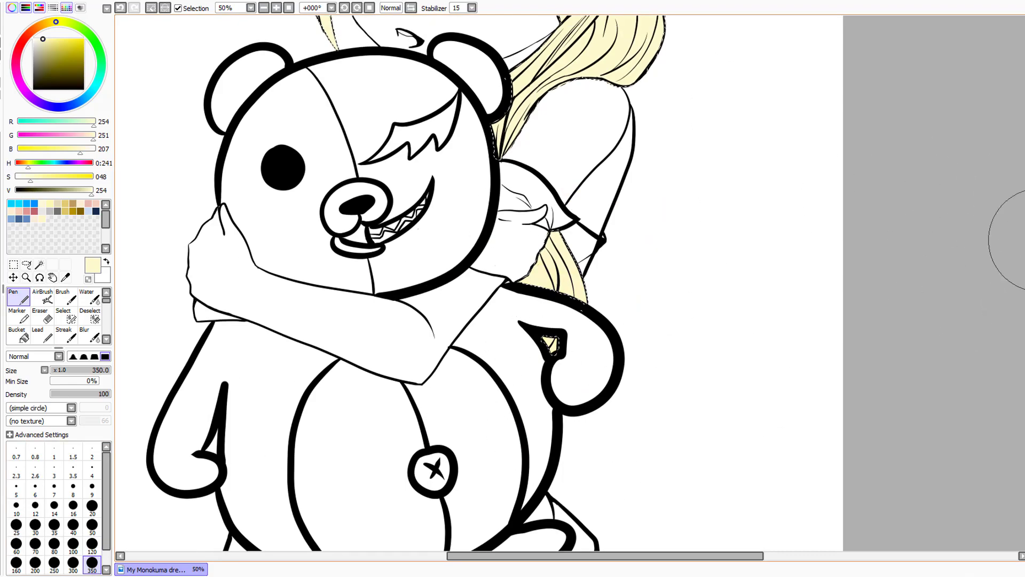
scroll(479, 307, "up", 5)
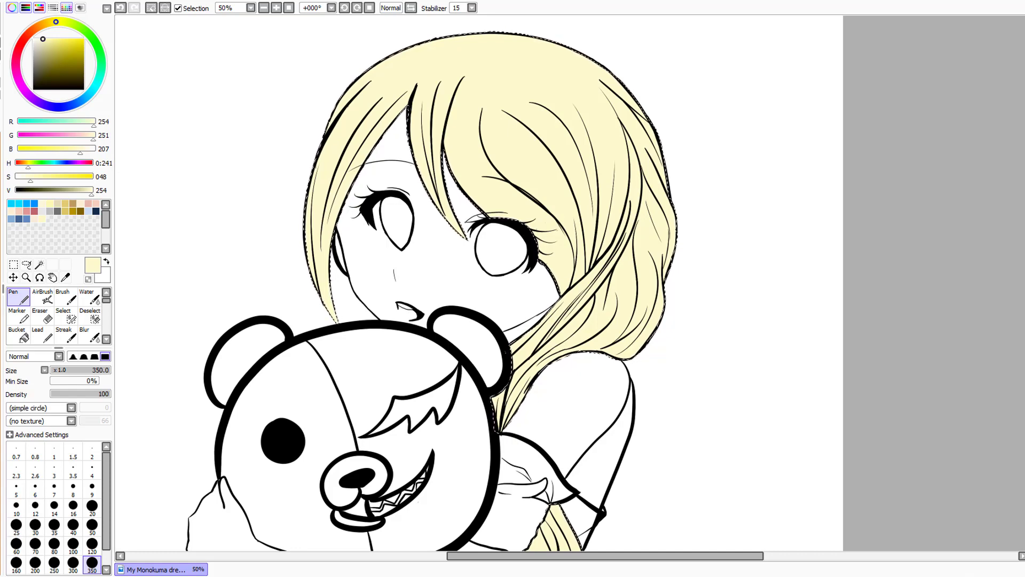
Return the hair to the stronger pale yellow swatch, RGB 253, 248, 176
left_click(49, 203)
left_click_drag(322, 160, 334, 186)
key("ctrl+z")
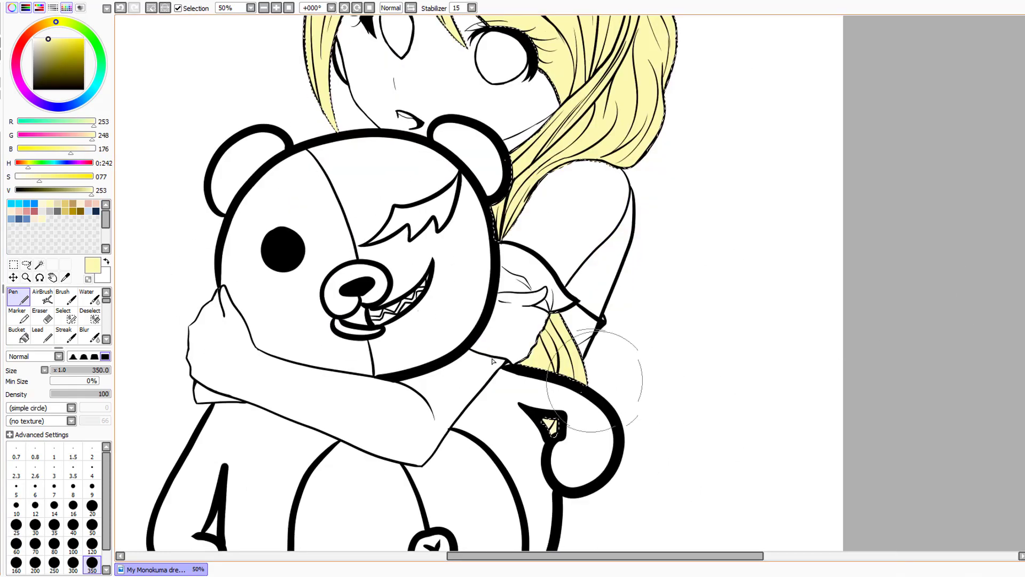
scroll(492, 360, "down", 5)
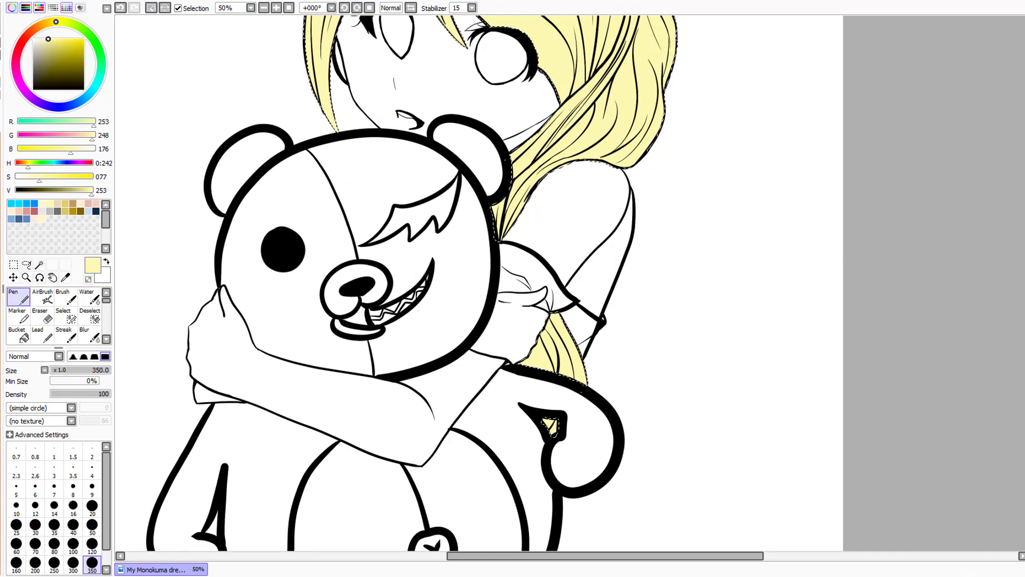
Pick the bright cyan swatch, clear the hair selection and select both of the girl's eyes with the Magic Wand
left_click(11, 203)
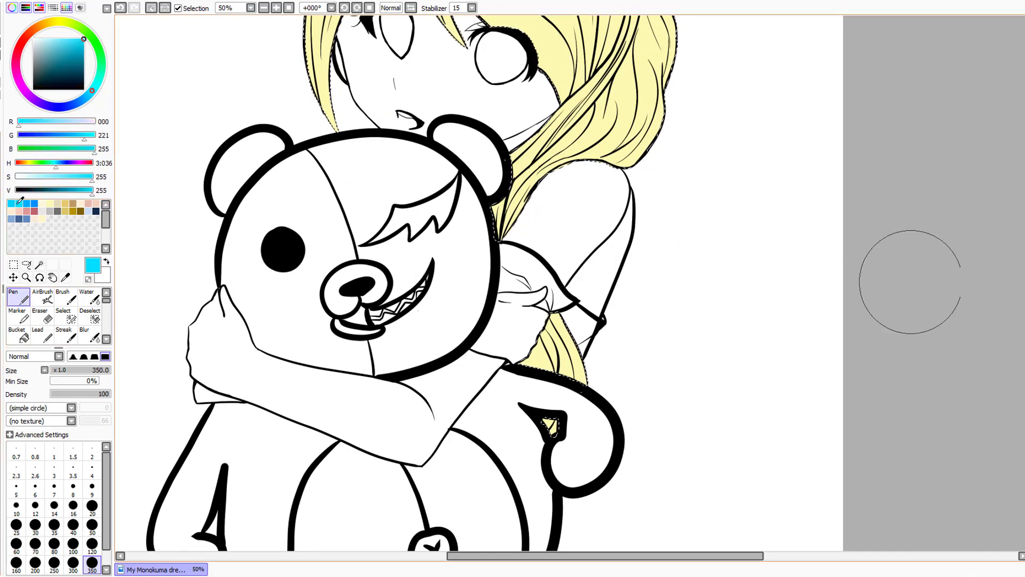
scroll(909, 282, "up", 4)
key("ctrl+d")
left_click(40, 264)
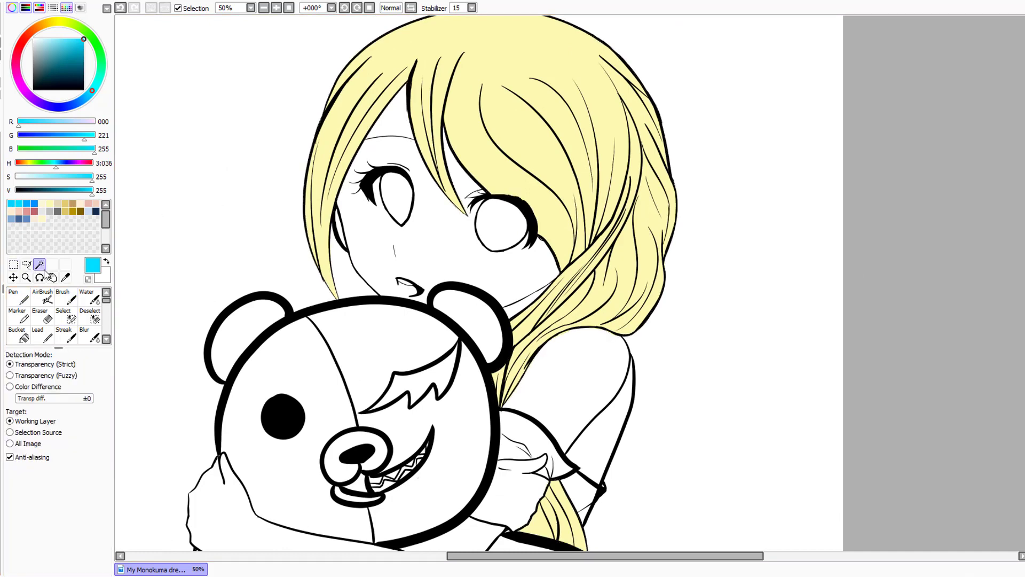
left_click(396, 195)
left_click(510, 227)
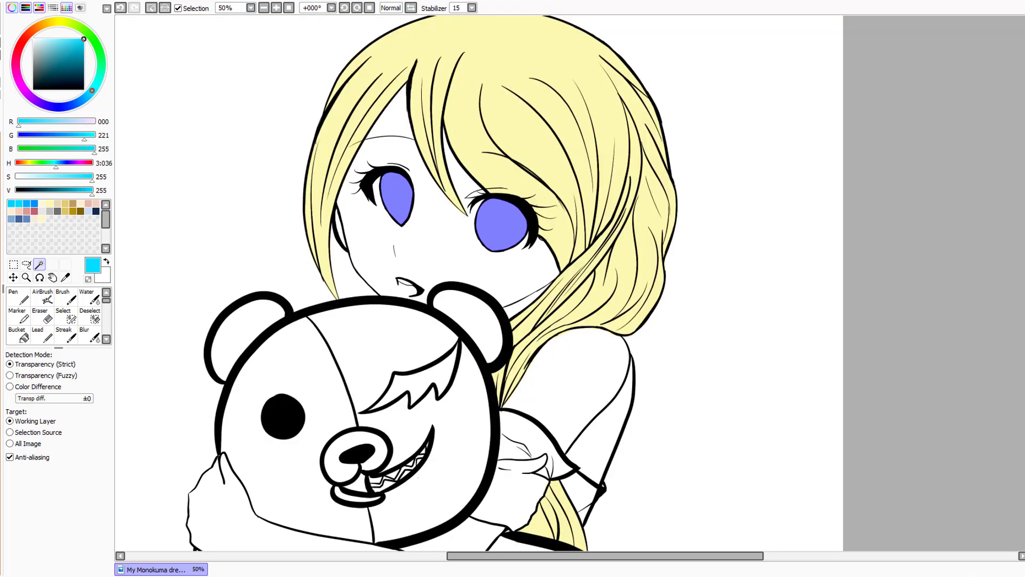
key("ctrl+z")
key("ctrl+y")
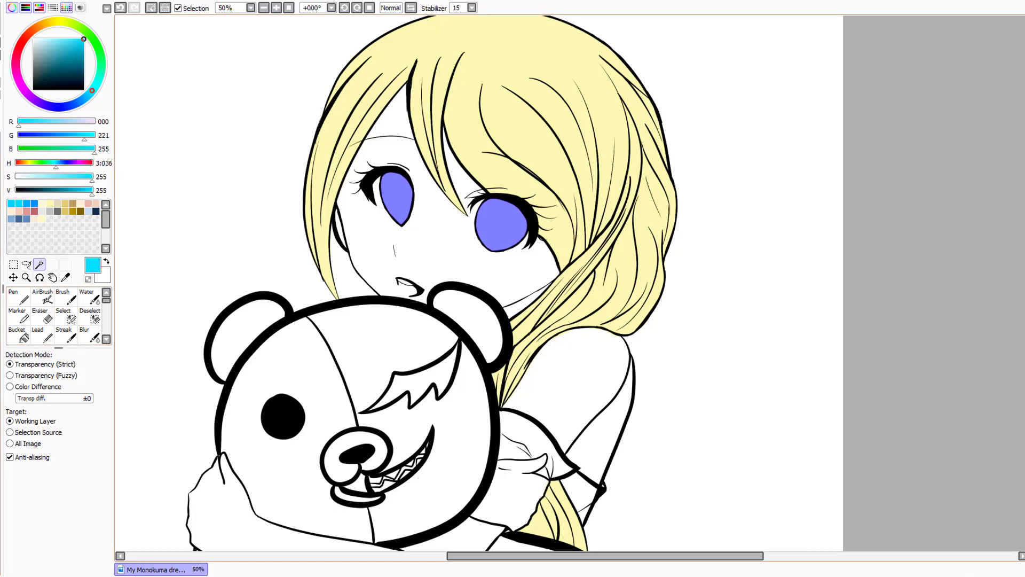
left_click(71, 316)
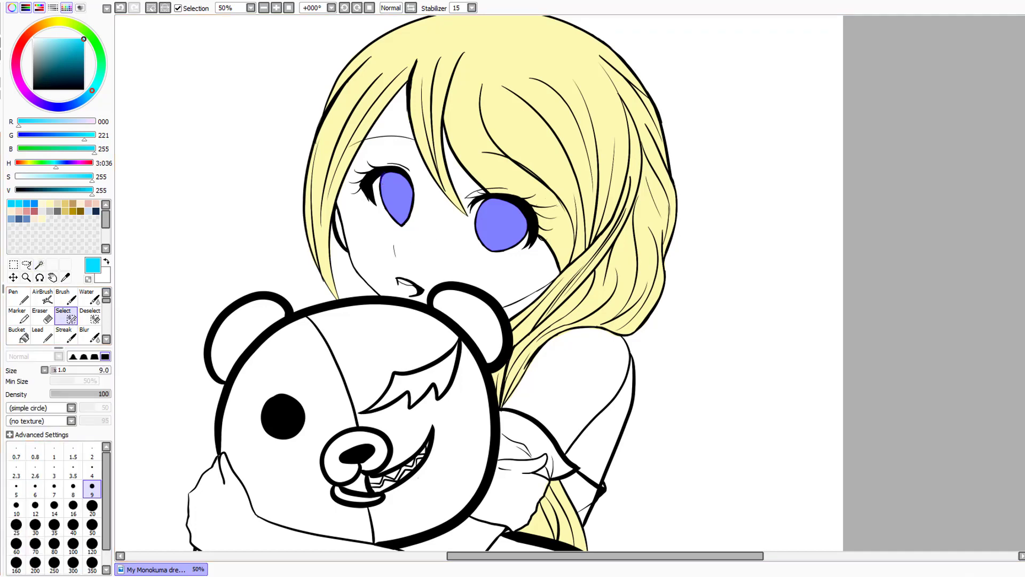
Fill both selected eyes with bright cyan, RGB 0, 221, 255, using the Pen and clear the selection
left_click(17, 296)
mouse_move(397, 190)
left_mouse_down()
mouse_move(400, 216)
mouse_move(499, 224)
left_mouse_up()
left_click(13, 264)
left_click(184, 201)
scroll(183, 201, "down", 2)
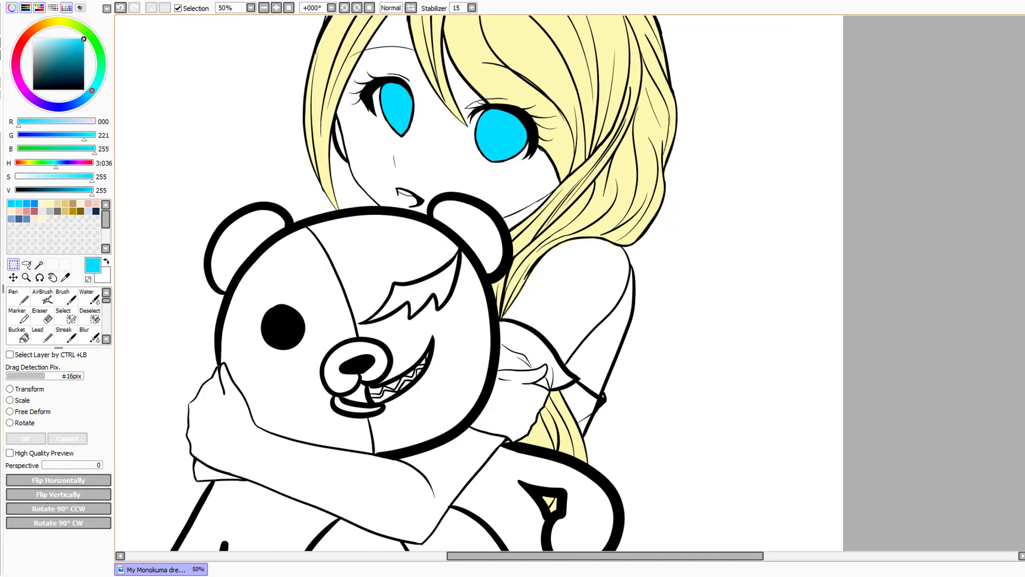
scroll(423, 282, "up", 1)
Repaint both eyes in light cyan with saturation 88 within the restored selection, and clear the selection
left_click(88, 211)
left_click(18, 203)
left_click(46, 176)
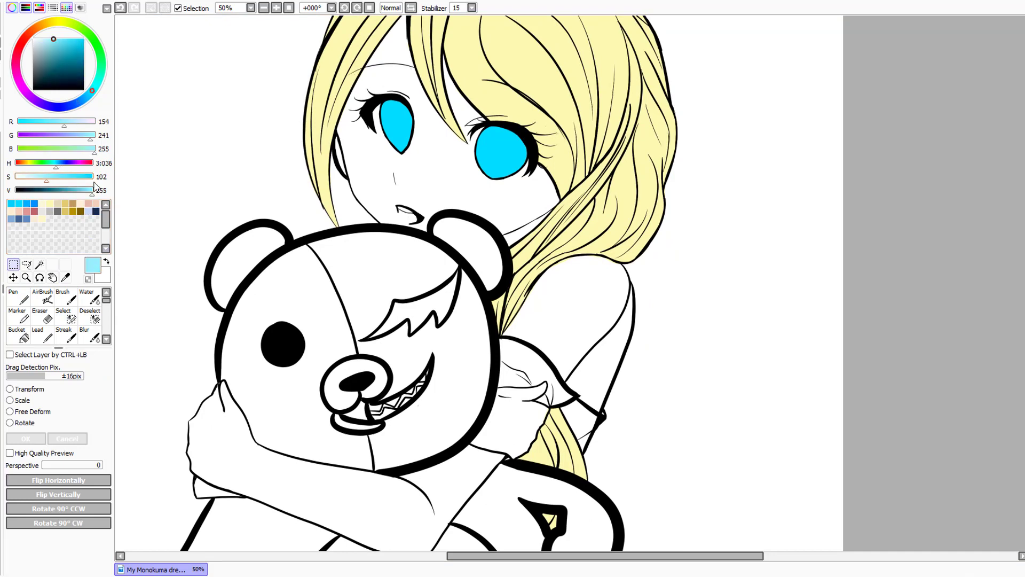
left_click(42, 177)
key("ctrl+z")
key("n")
mouse_move(419, 76)
left_mouse_down()
mouse_move(423, 110)
mouse_move(494, 147)
left_mouse_up()
double_click(14, 264)
left_click(524, 245)
left_click(199, 182)
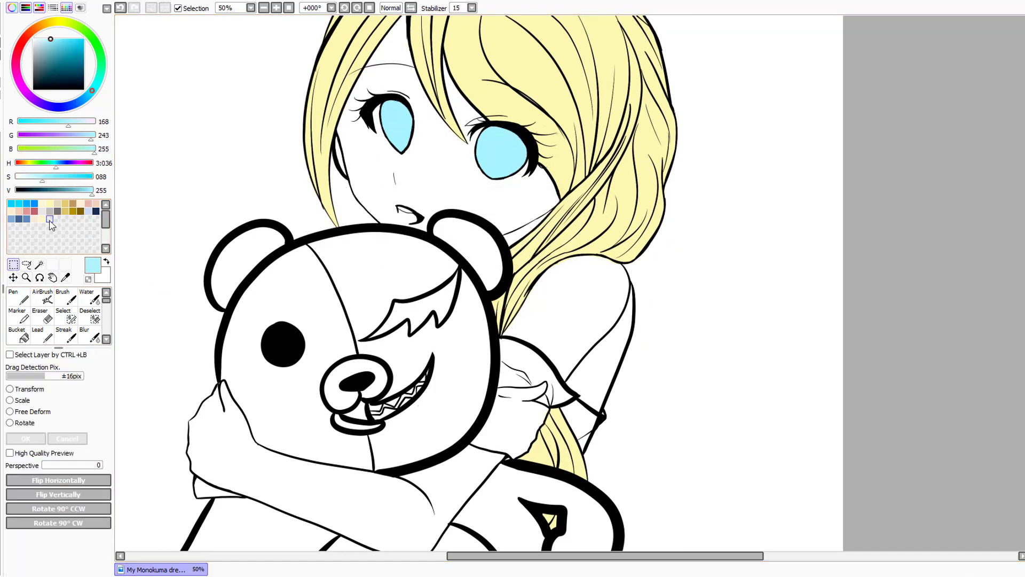
Store the light cyan eye color in an empty swatch slot of the palette
key("n")
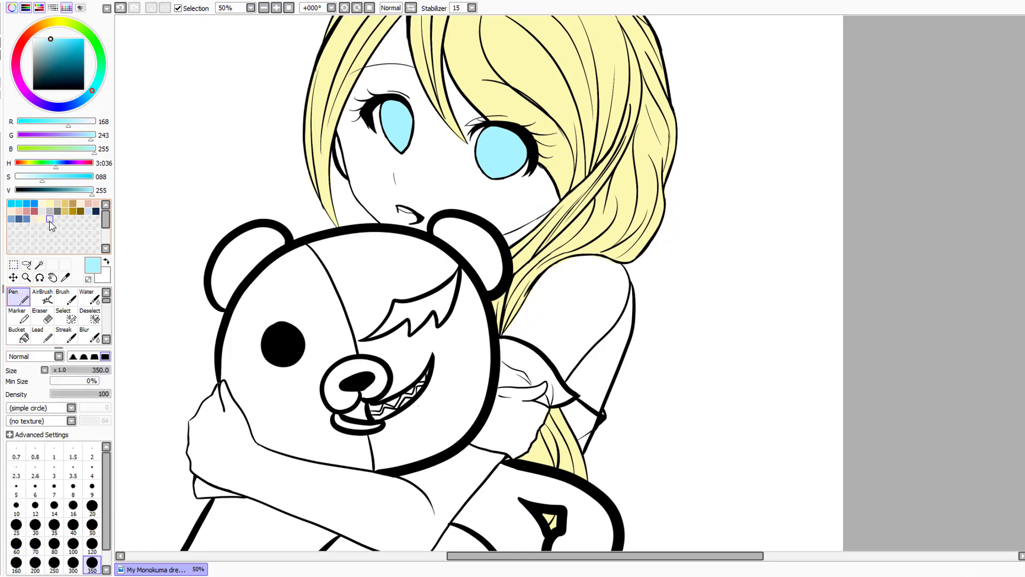
right_click(57, 219)
left_click(65, 240)
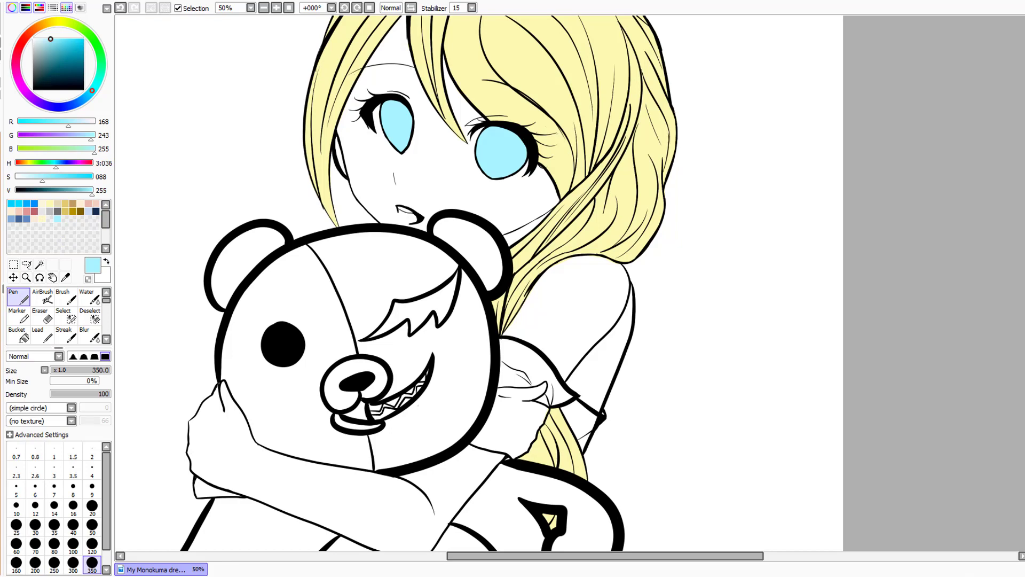
Mark the girl's whole face as selected using the Select brush at size 50
left_click(66, 316)
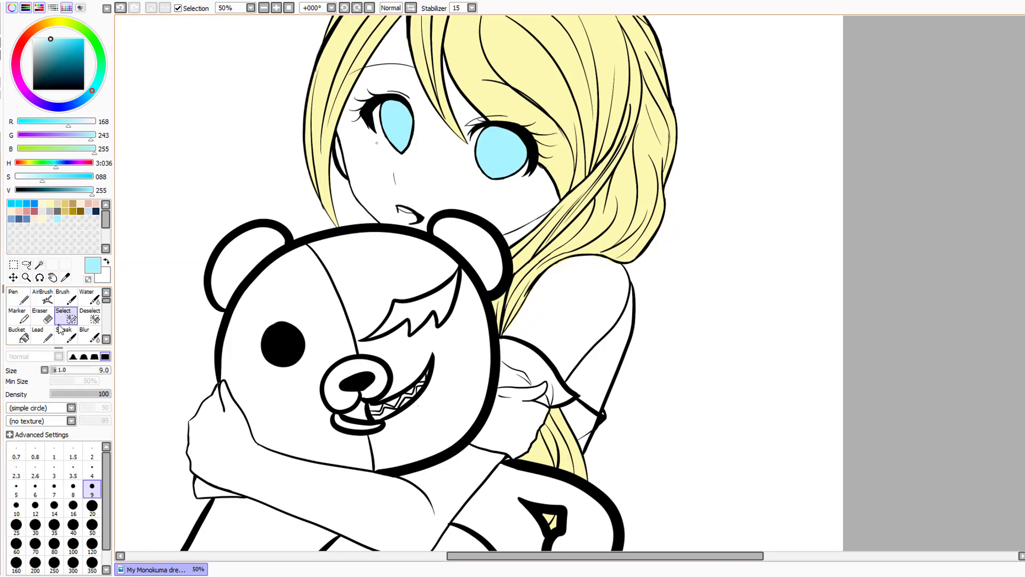
left_click(92, 526)
mouse_move(361, 194)
left_mouse_down()
mouse_move(343, 126)
mouse_move(403, 21)
left_mouse_up()
scroll(404, 21, "up", 9)
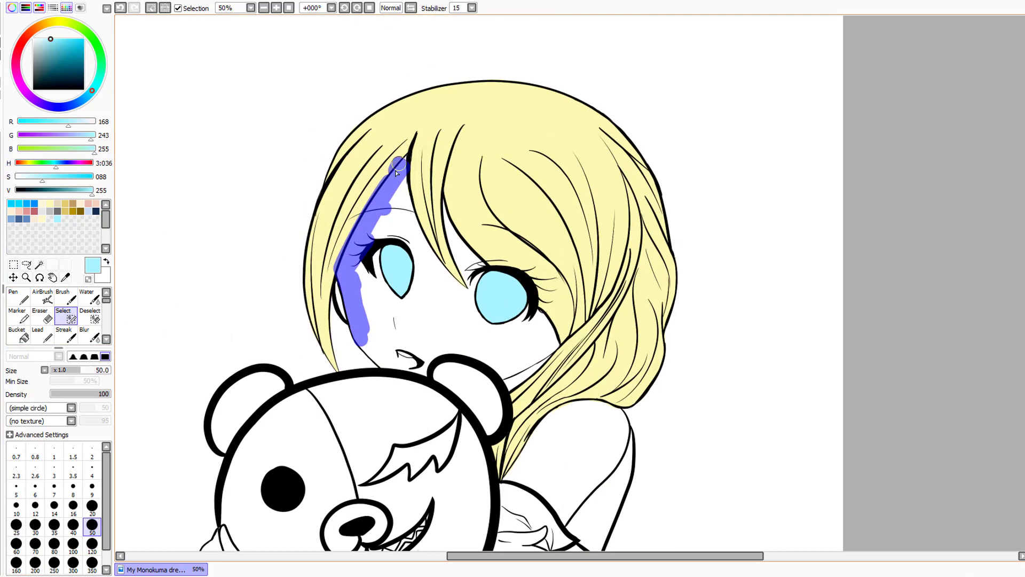
mouse_move(409, 152)
left_mouse_down()
mouse_move(454, 300)
mouse_move(364, 268)
mouse_move(382, 368)
mouse_move(462, 350)
mouse_move(507, 376)
mouse_move(548, 334)
mouse_move(480, 347)
mouse_move(405, 299)
mouse_move(469, 256)
mouse_move(458, 325)
mouse_move(534, 307)
left_mouse_up()
mouse_move(344, 329)
left_mouse_down()
mouse_move(344, 235)
mouse_move(360, 202)
left_mouse_up()
Remove both eyes from the face selection using the Deselect brush at size 16
left_click(89, 315)
mouse_move(395, 170)
left_mouse_down()
mouse_move(419, 147)
mouse_move(448, 267)
mouse_move(419, 193)
mouse_move(489, 262)
mouse_move(495, 280)
mouse_move(478, 304)
mouse_move(483, 318)
mouse_move(508, 319)
mouse_move(534, 301)
left_mouse_up()
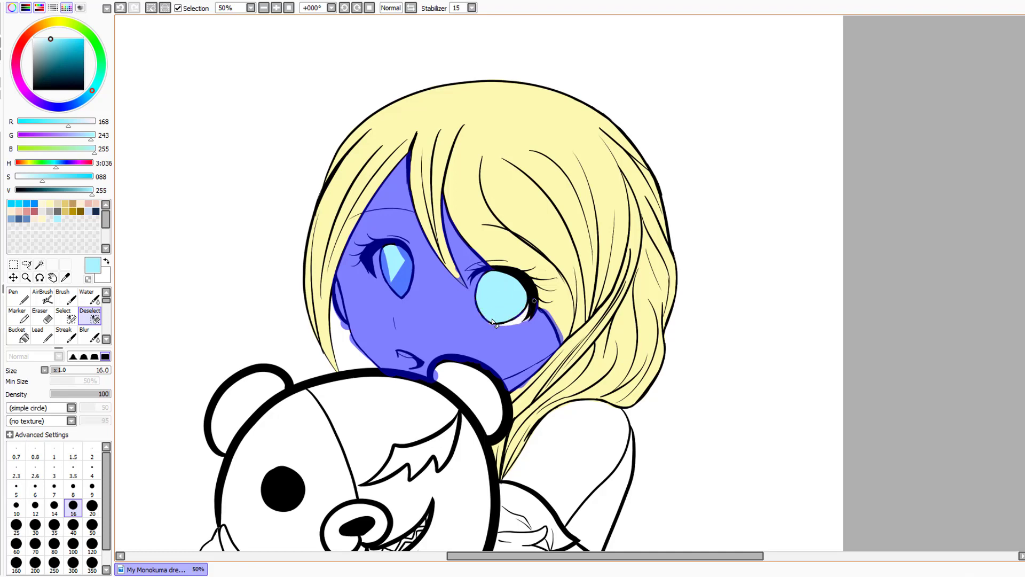
left_click(71, 315)
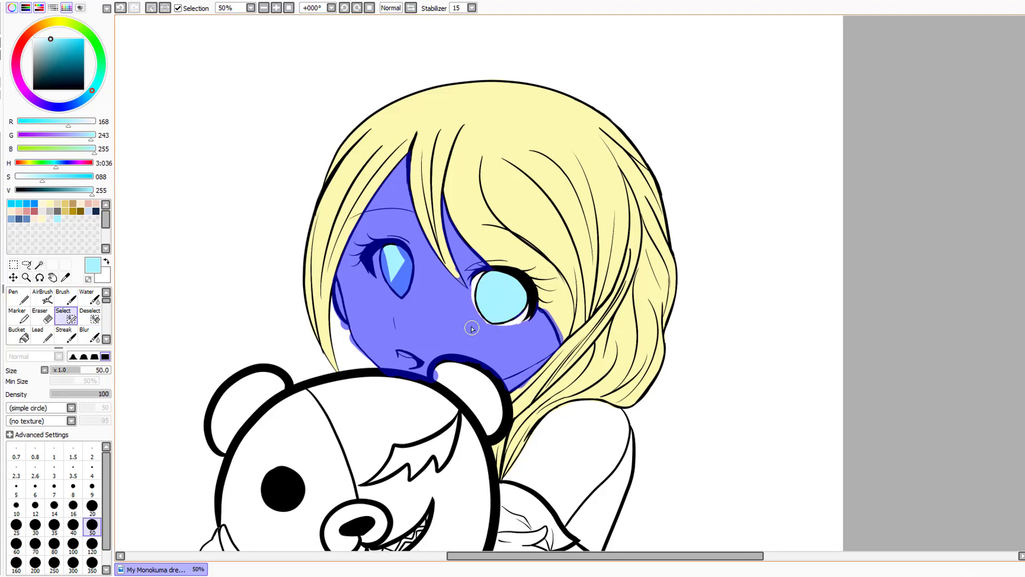
left_click(88, 316)
mouse_move(384, 273)
left_mouse_down()
mouse_move(386, 251)
mouse_move(381, 279)
mouse_move(385, 253)
mouse_move(396, 305)
left_mouse_up()
Clean up the face selection along the cheek, chin and bear's ear, and exclude the mouth and neck
left_click(70, 316)
left_click(92, 318)
mouse_move(346, 326)
left_mouse_down()
mouse_move(330, 291)
mouse_move(363, 355)
left_mouse_up()
mouse_move(434, 372)
left_mouse_down()
mouse_move(438, 389)
mouse_move(377, 375)
left_mouse_up()
left_click(70, 315)
left_click(92, 316)
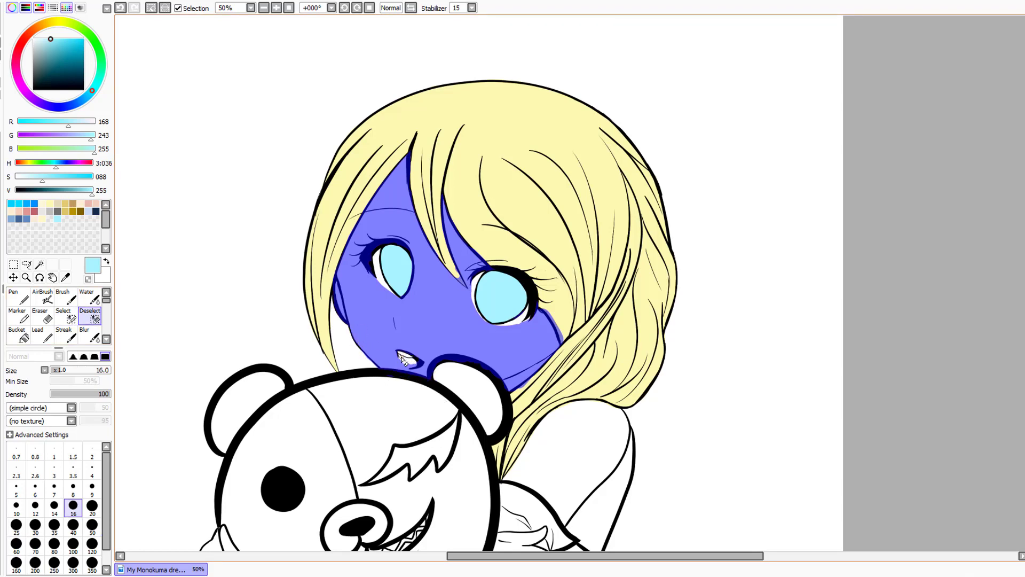
mouse_move(509, 387)
left_mouse_down()
mouse_move(537, 369)
mouse_move(508, 389)
left_mouse_up()
left_click_drag(557, 356, 543, 306)
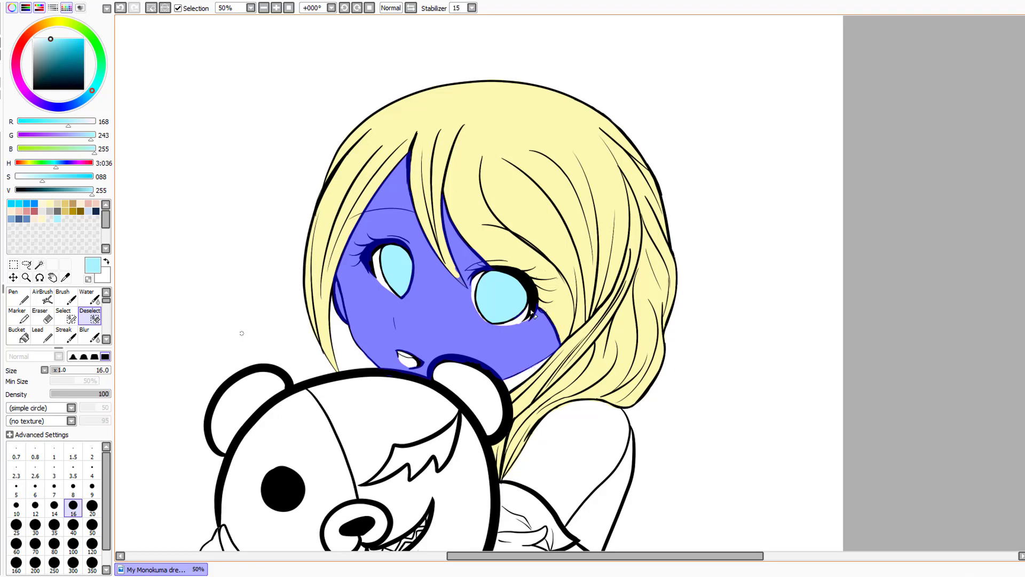
Choose the Pen with the light skin tone swatch, RGB 255, 239, 213
left_click(18, 296)
left_click(80, 204)
Switch to the YouTube playlist in the browser, play the cover The City of Water and return to the drawing
key("alt+Tab")
left_click(150, 334)
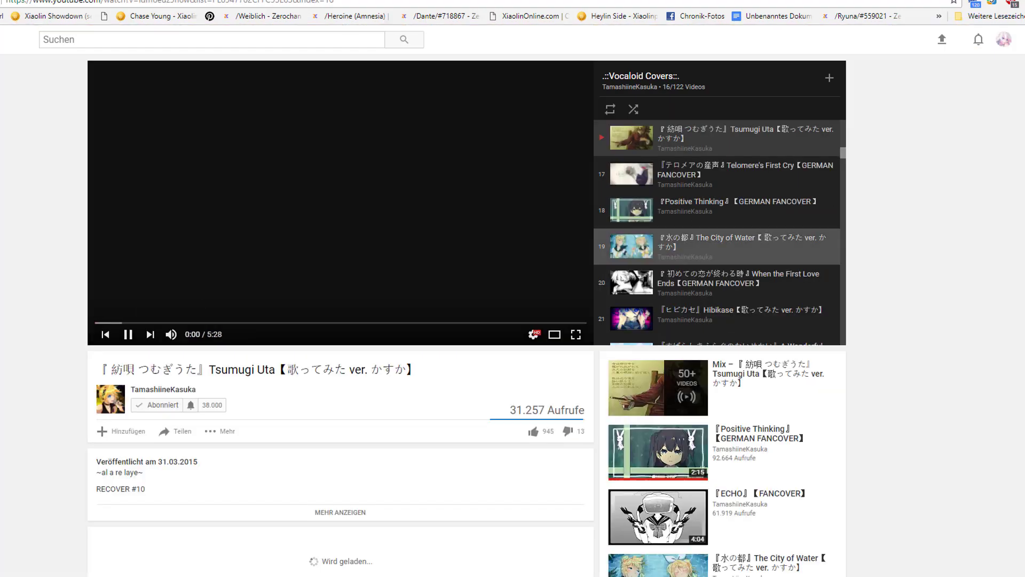
left_click(694, 206)
key("alt+Tab")
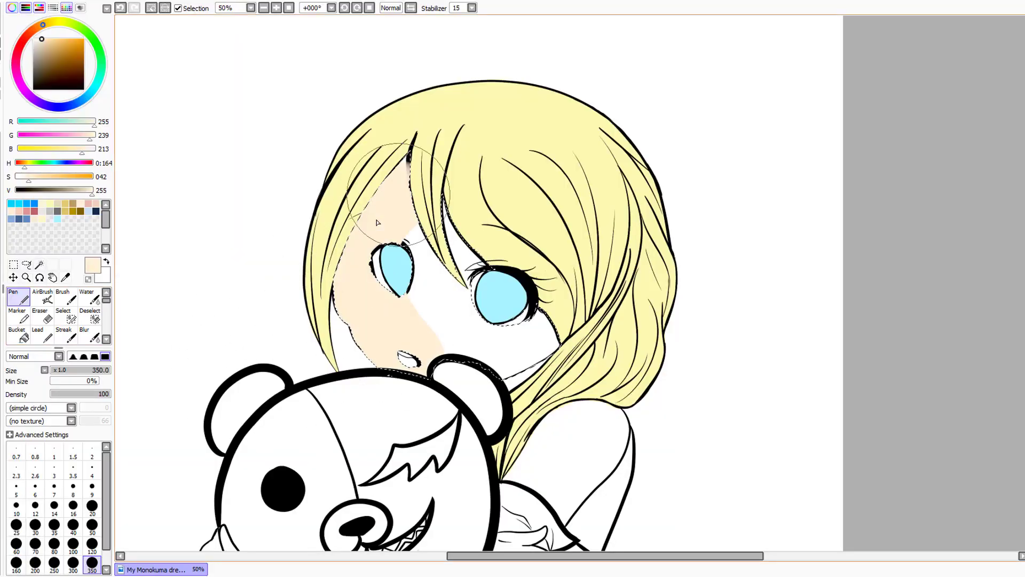
Undo the first skin stroke, fill the selected face with the light skin tone using the Pen and clear the selection
key("ctrl+z")
mouse_move(353, 245)
left_mouse_down()
mouse_move(395, 354)
mouse_move(464, 402)
left_mouse_up()
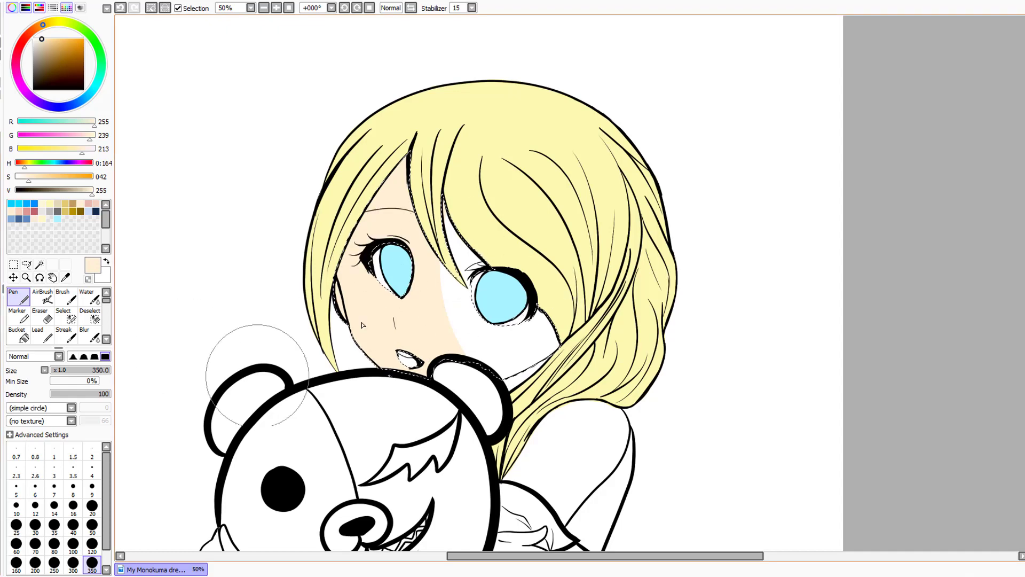
mouse_move(330, 359)
left_mouse_down()
mouse_move(442, 267)
mouse_move(572, 319)
left_mouse_up()
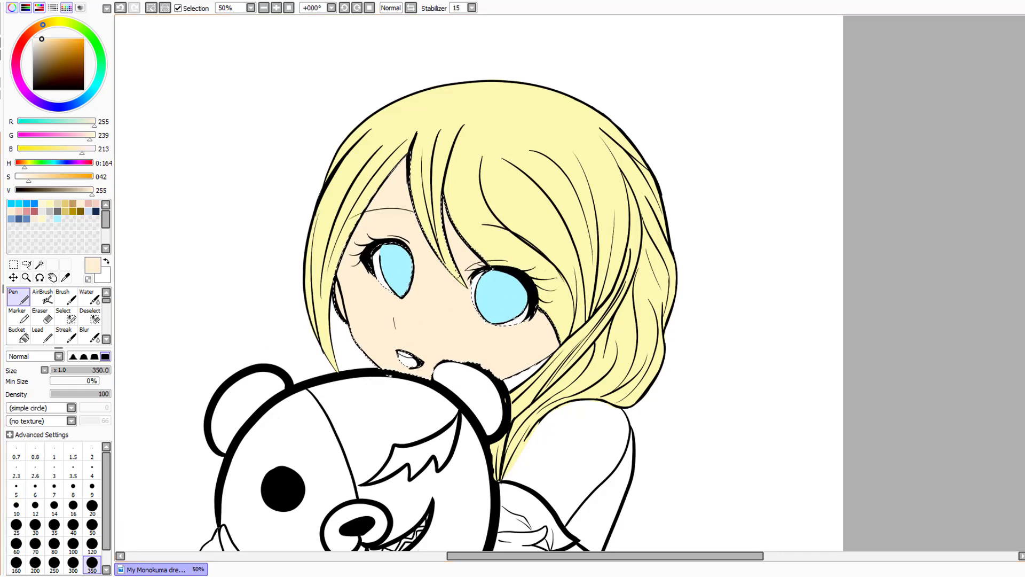
left_click(14, 265)
left_click(215, 220)
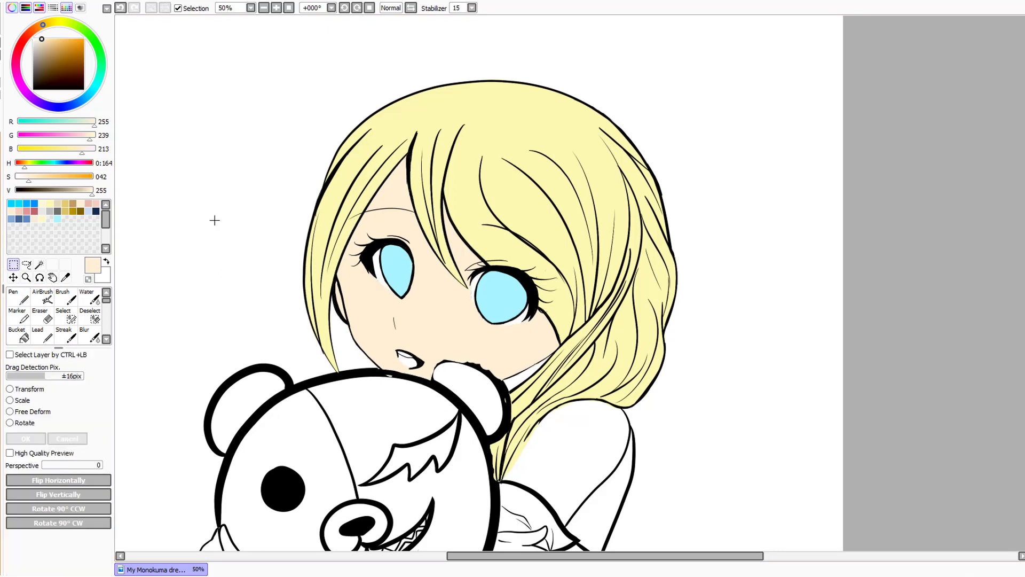
key("ctrl+z")
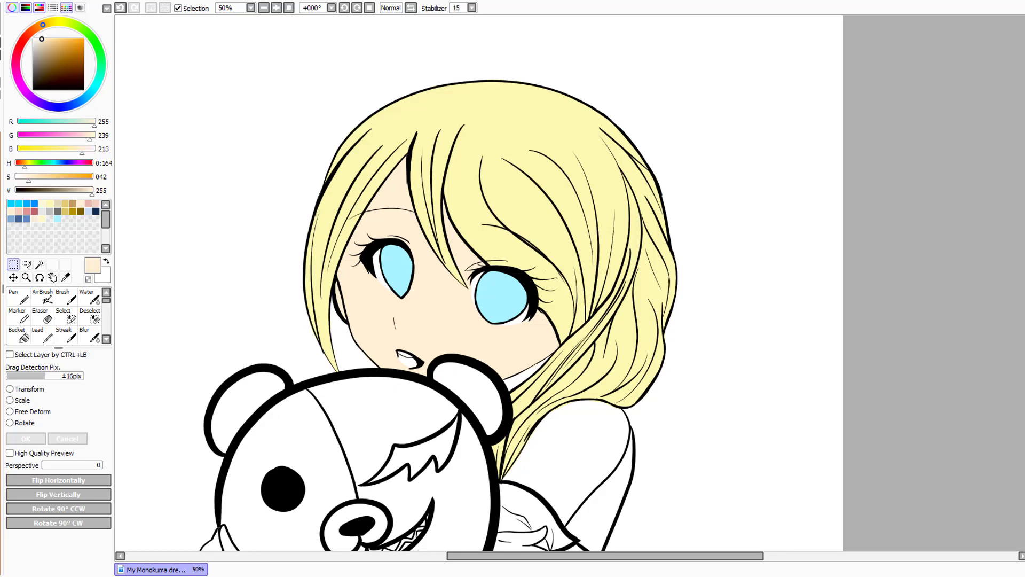
Mark the neck below the jaw and the shoulder skin along the sleeve edge with the Select brush at size 50
scroll(419, 283, "down", 3)
scroll(1022, 290, "down", 1)
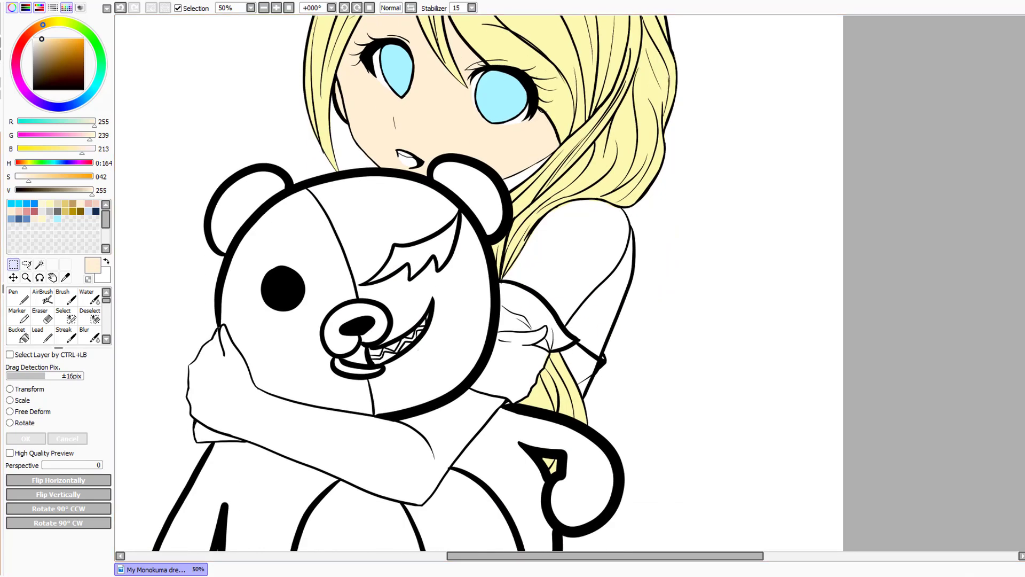
left_click(66, 315)
left_click_drag(504, 186, 550, 154)
mouse_move(509, 276)
left_mouse_down()
mouse_move(557, 293)
mouse_move(564, 320)
left_mouse_up()
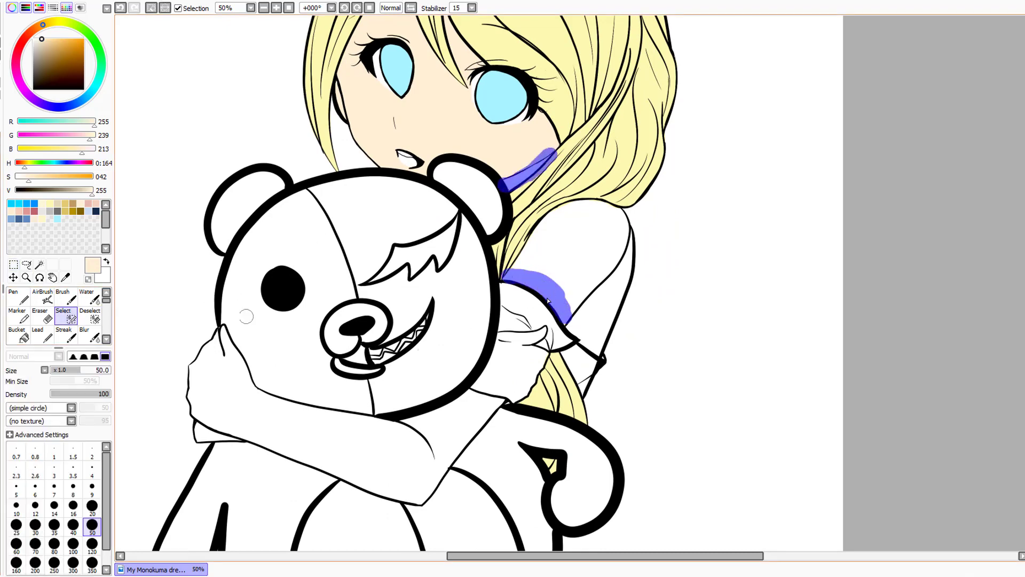
left_click(39, 264)
left_click(328, 431)
key("ctrl+z")
key("s")
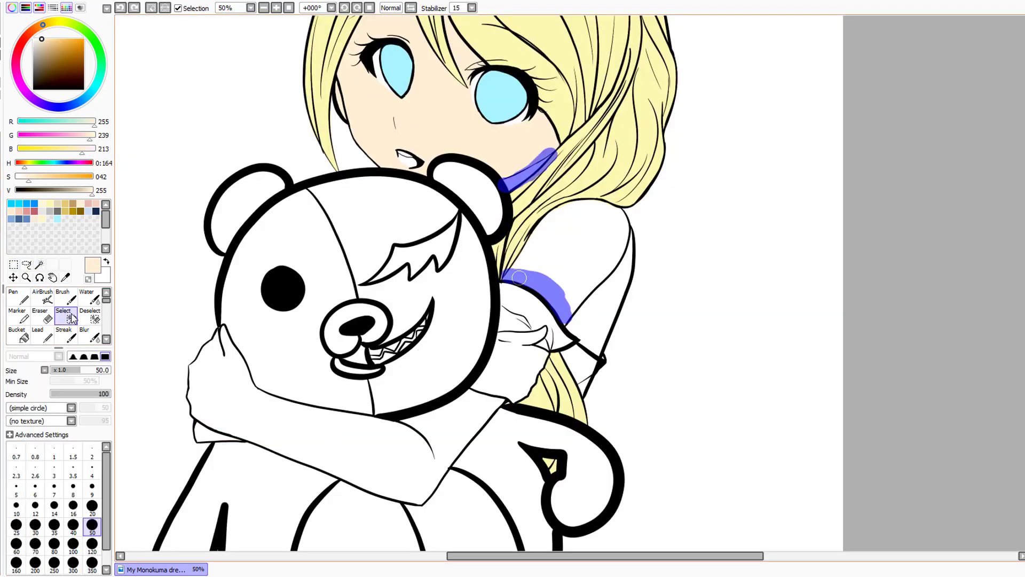
Extend the selection over the girl's shoulder, upper arm, forearms and both hands with the Select brush
mouse_move(511, 277)
left_mouse_down()
mouse_move(542, 236)
mouse_move(584, 212)
mouse_move(620, 217)
mouse_move(602, 210)
mouse_move(623, 260)
mouse_move(593, 349)
mouse_move(575, 325)
mouse_move(598, 299)
mouse_move(577, 288)
mouse_move(569, 234)
mouse_move(603, 216)
left_mouse_up()
mouse_move(478, 389)
left_mouse_down()
mouse_move(509, 337)
mouse_move(531, 339)
mouse_move(525, 383)
mouse_move(491, 398)
mouse_move(509, 393)
mouse_move(430, 483)
left_mouse_up()
mouse_move(201, 421)
left_mouse_down()
mouse_move(263, 427)
mouse_move(398, 494)
mouse_move(429, 483)
mouse_move(451, 441)
mouse_move(421, 474)
mouse_move(377, 442)
mouse_move(384, 430)
mouse_move(448, 412)
mouse_move(397, 442)
mouse_move(378, 423)
mouse_move(320, 415)
mouse_move(242, 383)
mouse_move(233, 357)
mouse_move(208, 349)
mouse_move(195, 410)
mouse_move(226, 399)
mouse_move(251, 421)
left_mouse_up()
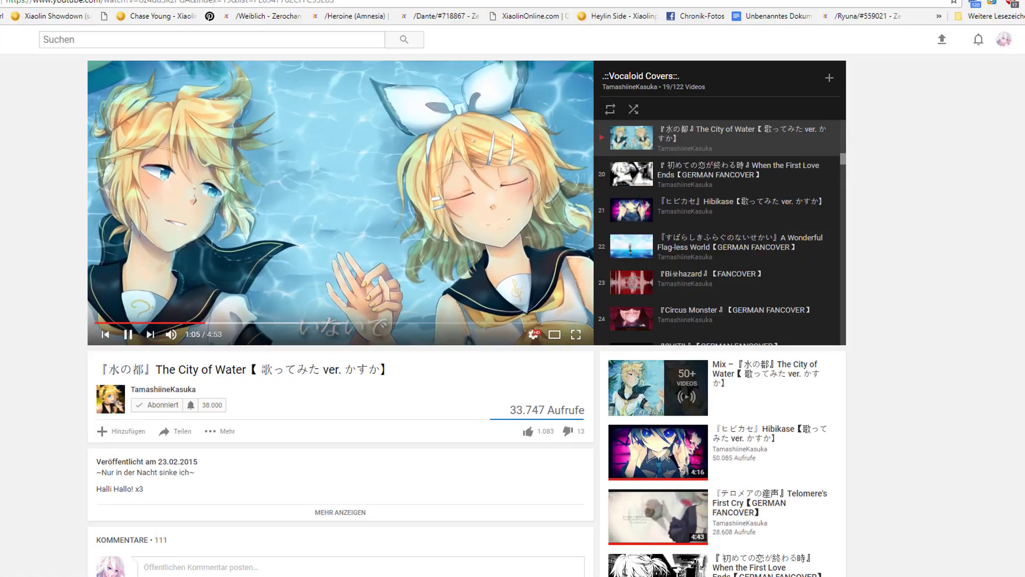
Skip to the next video in the YouTube playlist, choose another cover further down the list and return to the drawing
key("shift+n")
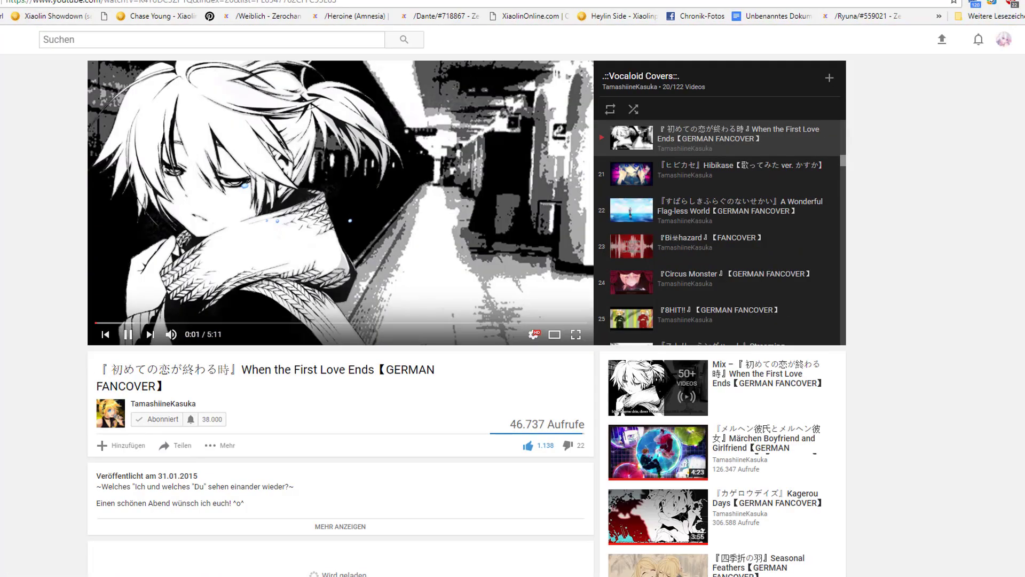
scroll(716, 172, "down", 3)
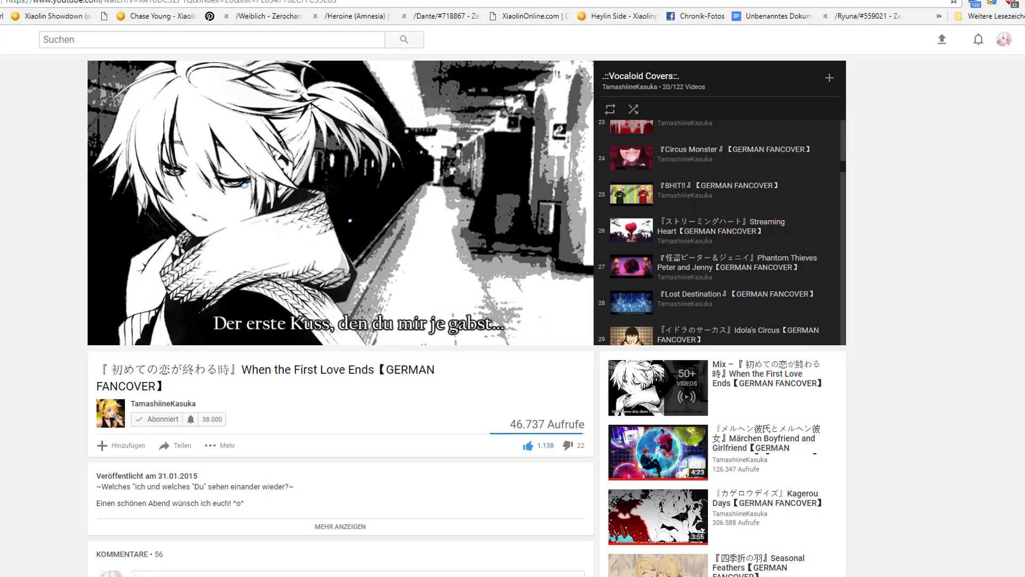
left_click(717, 172)
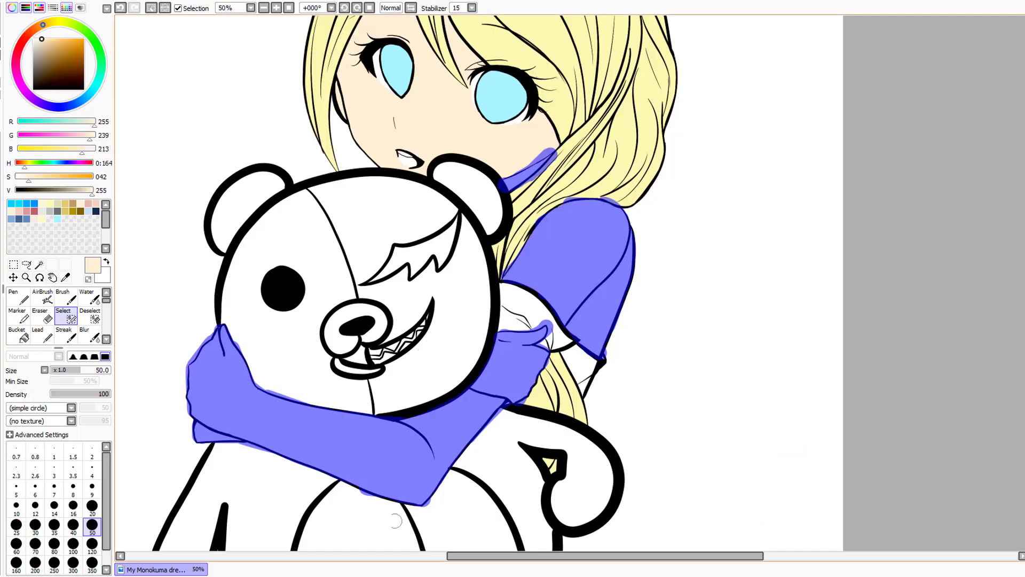
Remove the spill around the thumb and the back sleeve area beside the upper arm from the selection with the Deselect brush
key("e")
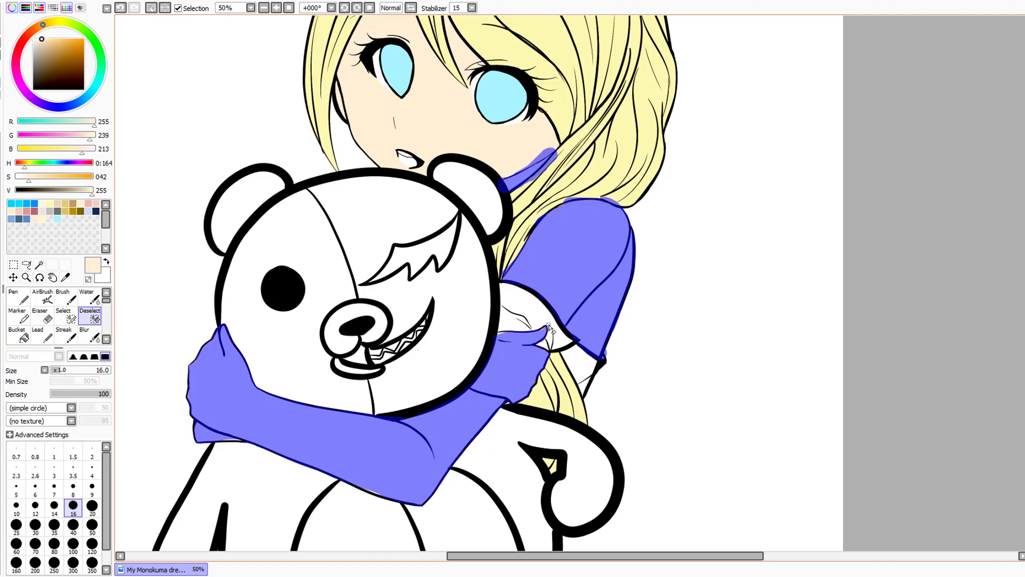
left_click_drag(597, 354, 587, 313)
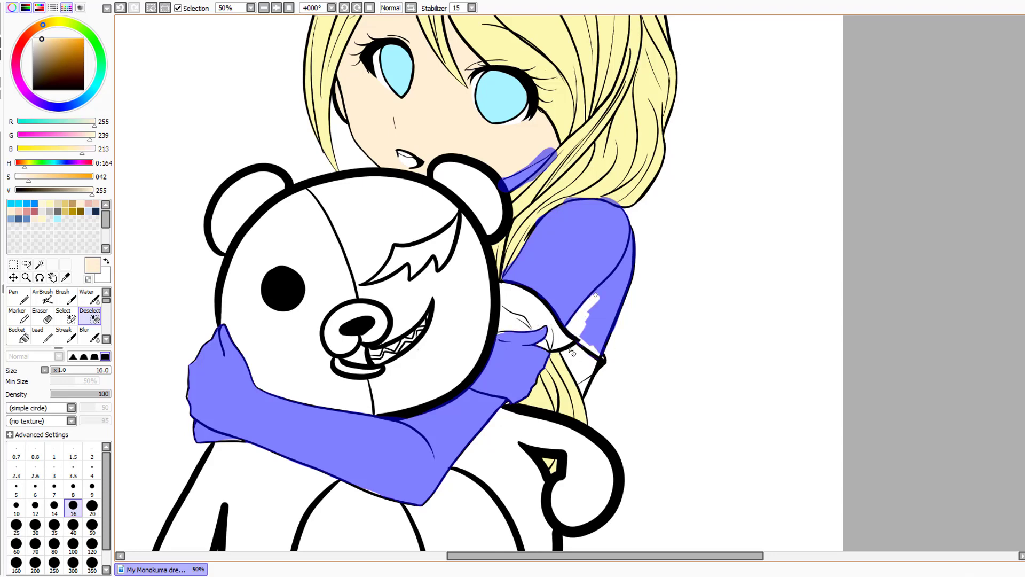
mouse_move(612, 276)
left_mouse_down()
mouse_move(621, 310)
mouse_move(623, 273)
mouse_move(586, 353)
left_mouse_up()
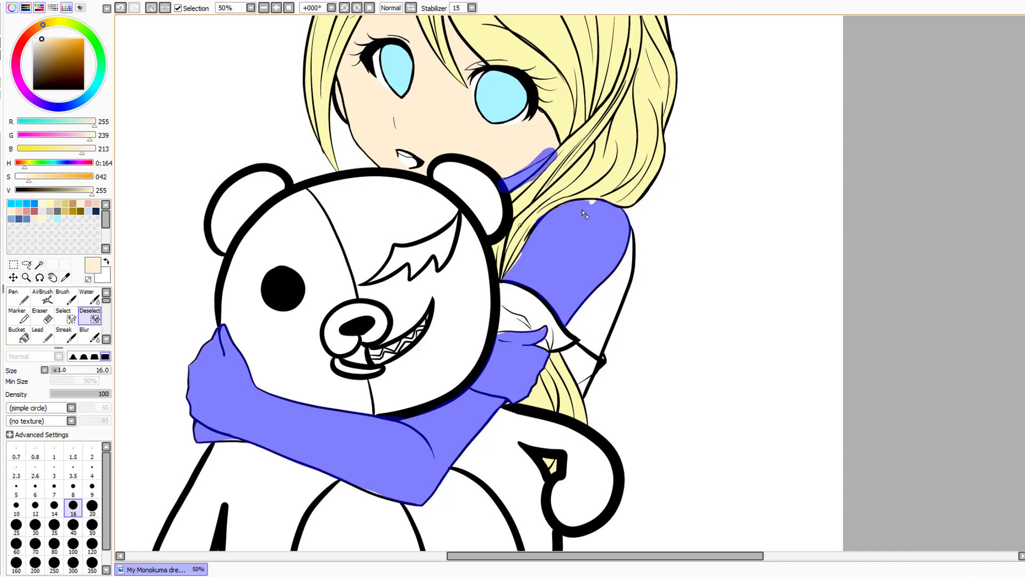
Refine the selection edges along the shoulder, arms and neck with the Select and Deselect brushes at size 16
key("s")
mouse_move(592, 207)
left_mouse_down()
mouse_move(480, 334)
mouse_move(518, 275)
left_mouse_up()
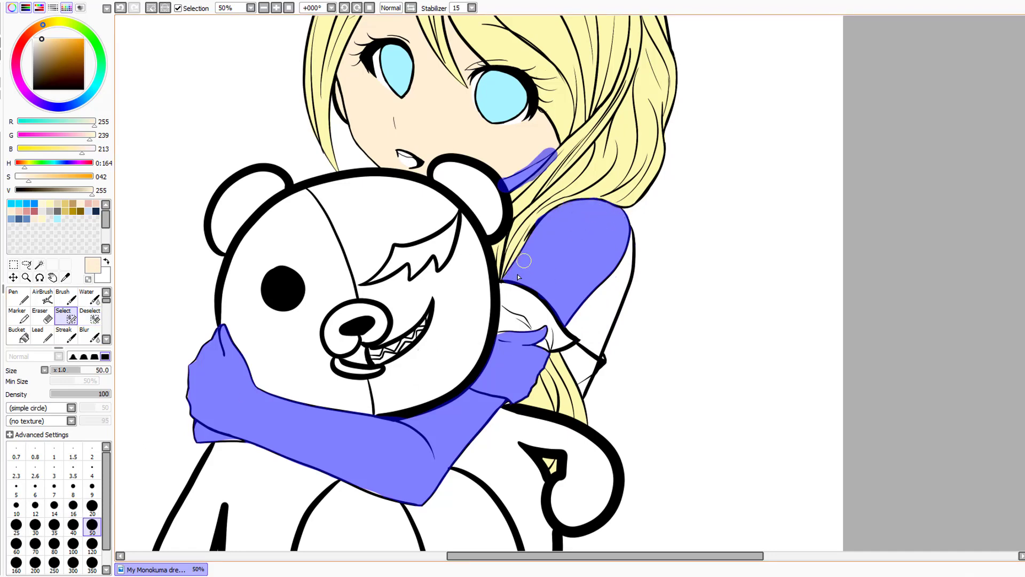
left_click(77, 508)
left_click(95, 315)
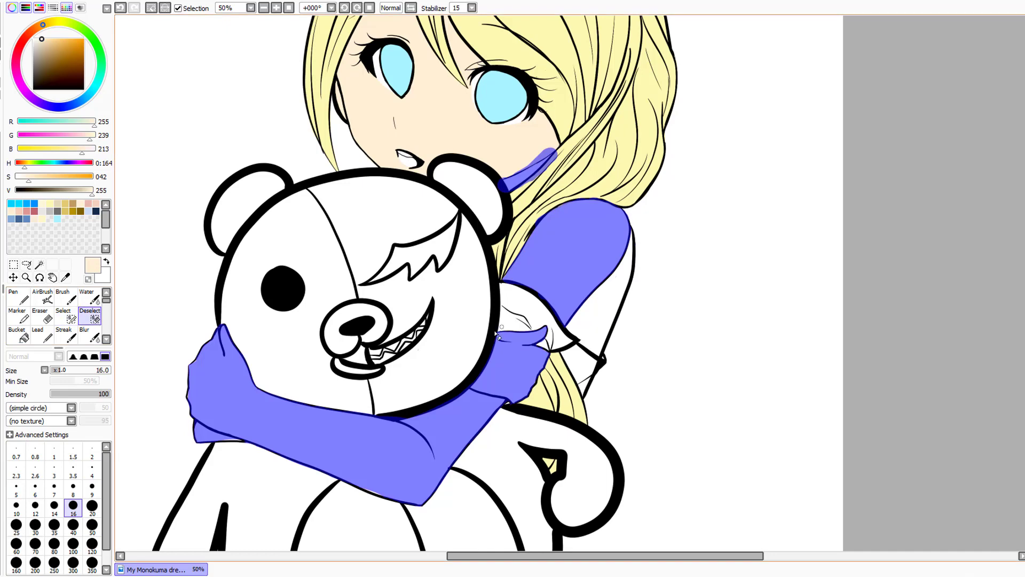
left_click(63, 318)
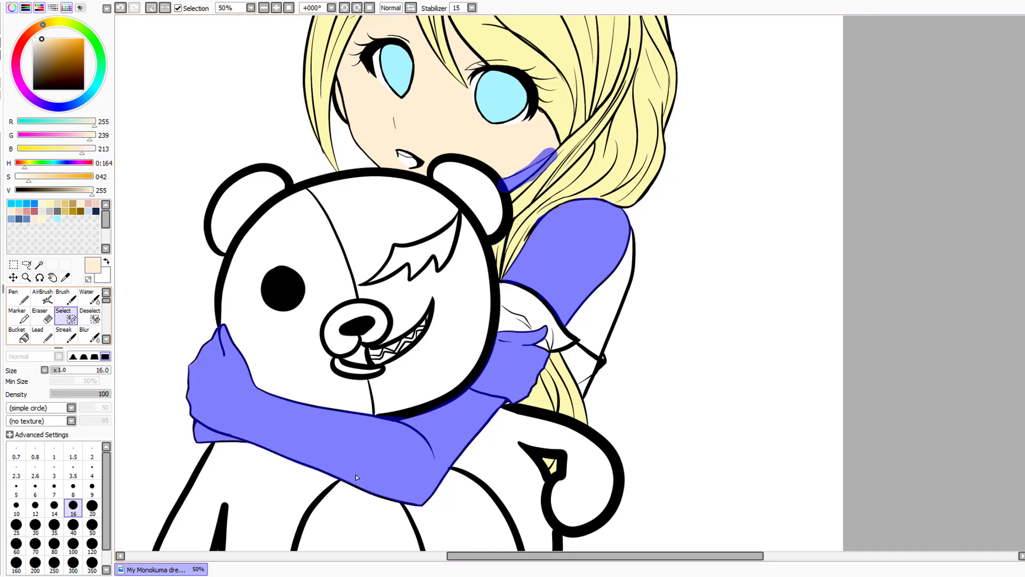
left_click(94, 319)
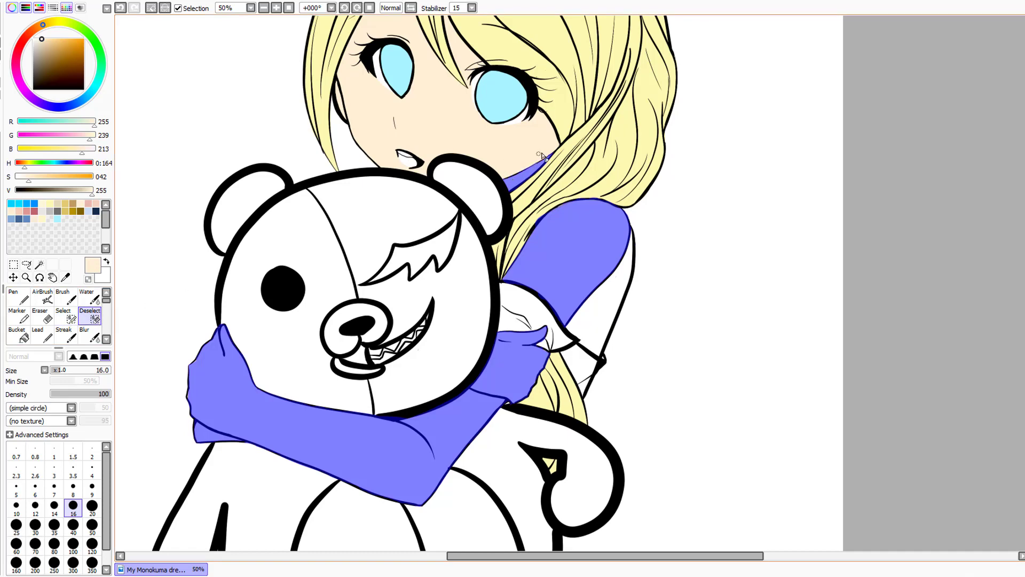
Fill the selected neck, shoulder, arms and hands with the light skin tone using the Pen
left_click(19, 297)
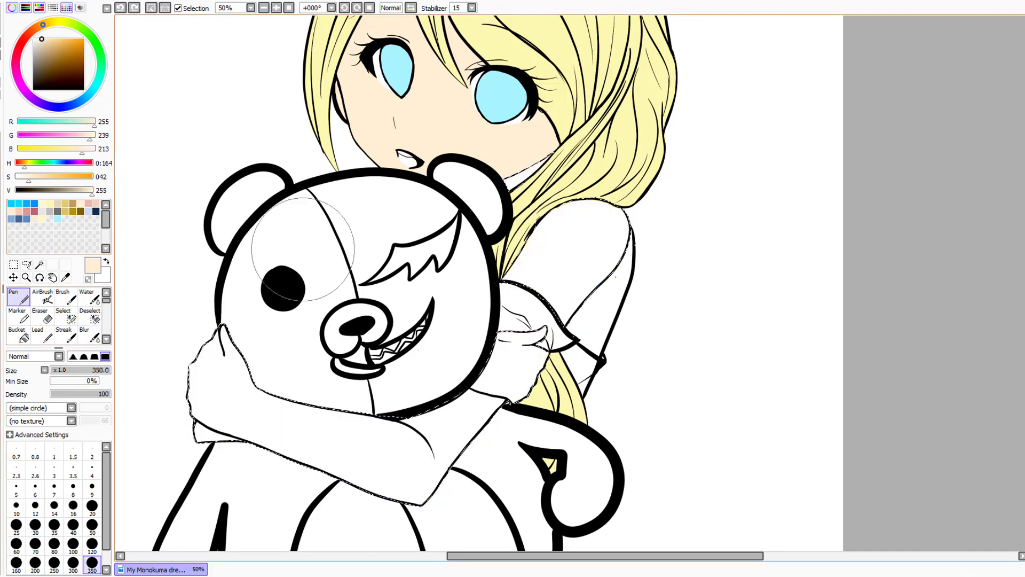
mouse_move(496, 369)
left_mouse_down()
mouse_move(395, 476)
mouse_move(213, 347)
mouse_move(219, 405)
left_mouse_up()
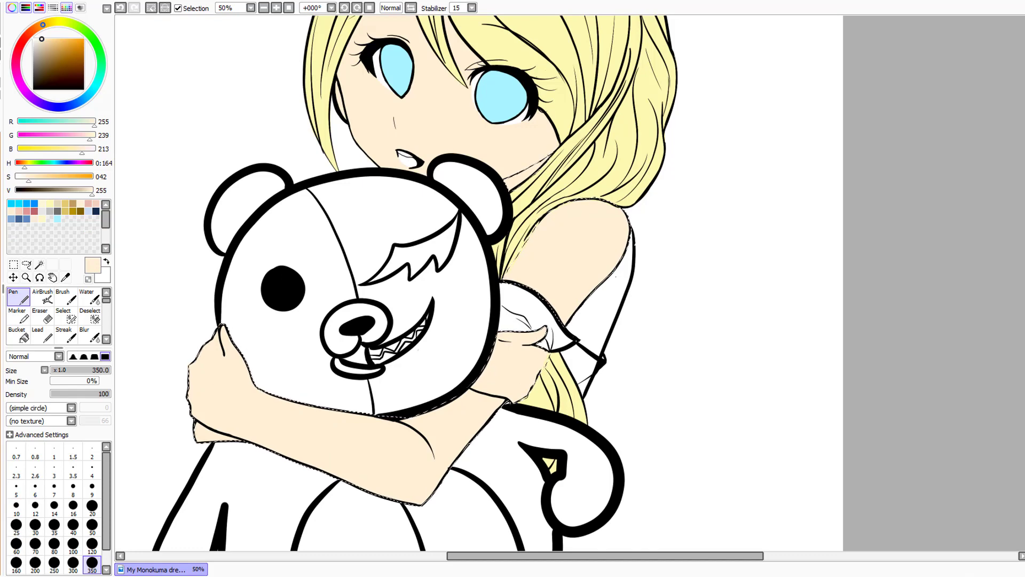
left_click_drag(373, 43, 533, 112)
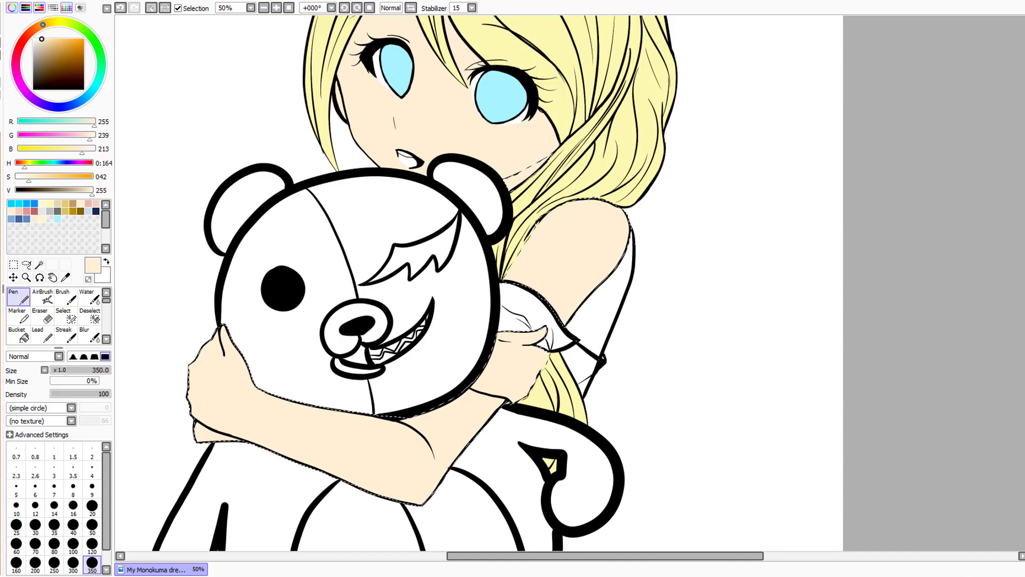
Step back through several of the latest changes to the drawing and redo them
left_click_drag(491, 556, 508, 555)
left_click_drag(1023, 303, 1024, 267)
scroll(382, 283, "down", 1)
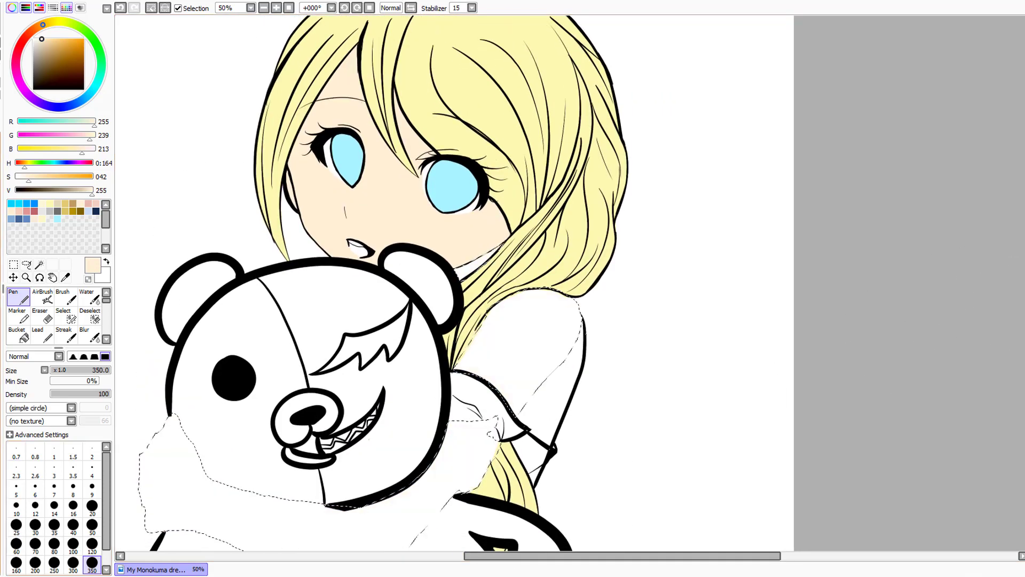
key("ctrl+z")
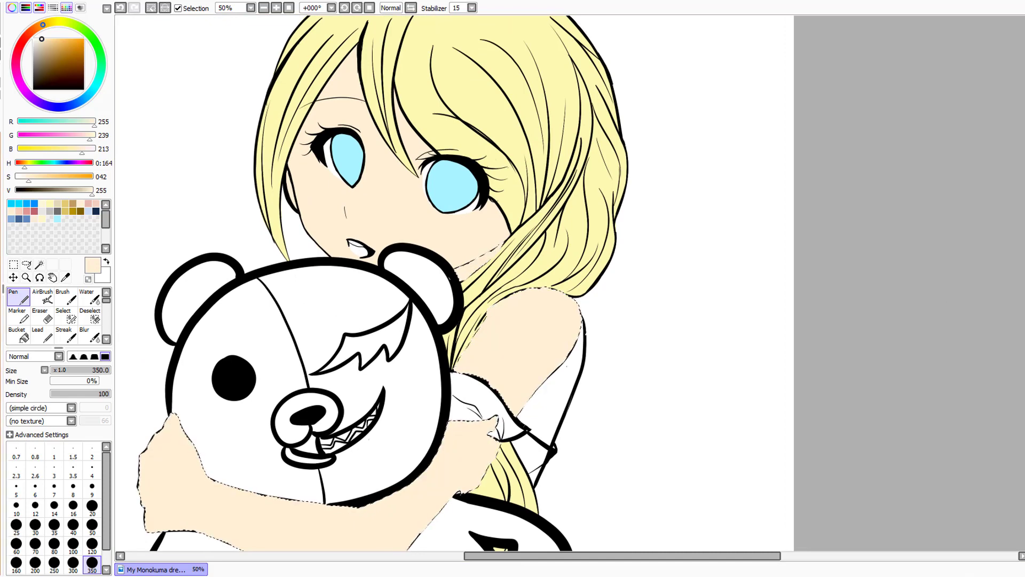
key("ctrl+z")
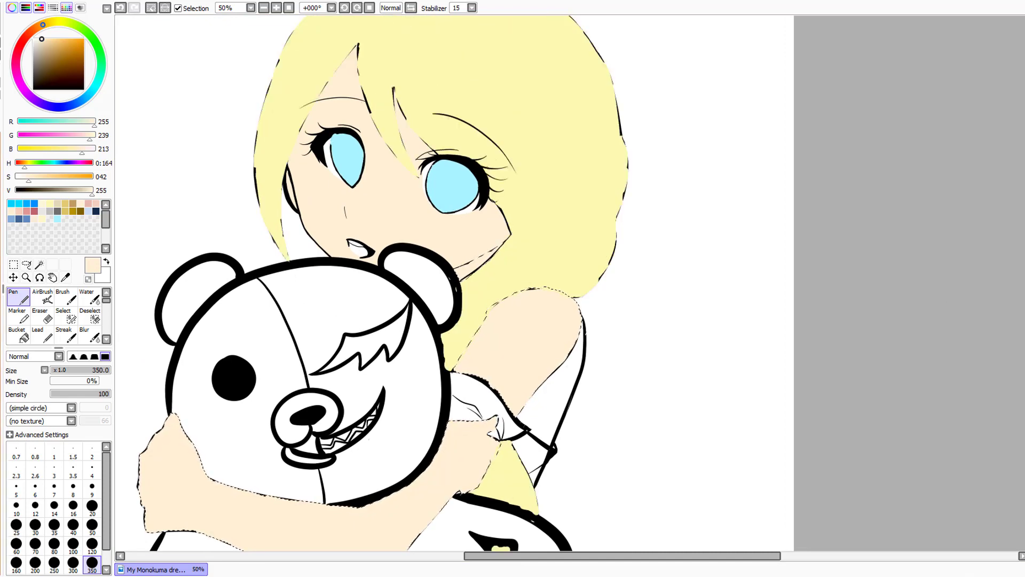
key("ctrl+z")
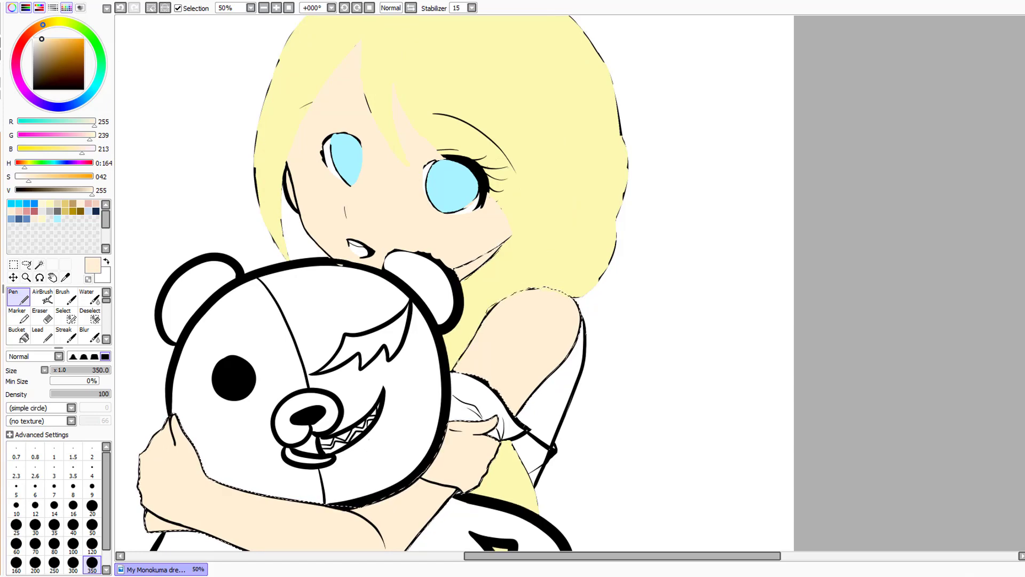
key("ctrl+y")
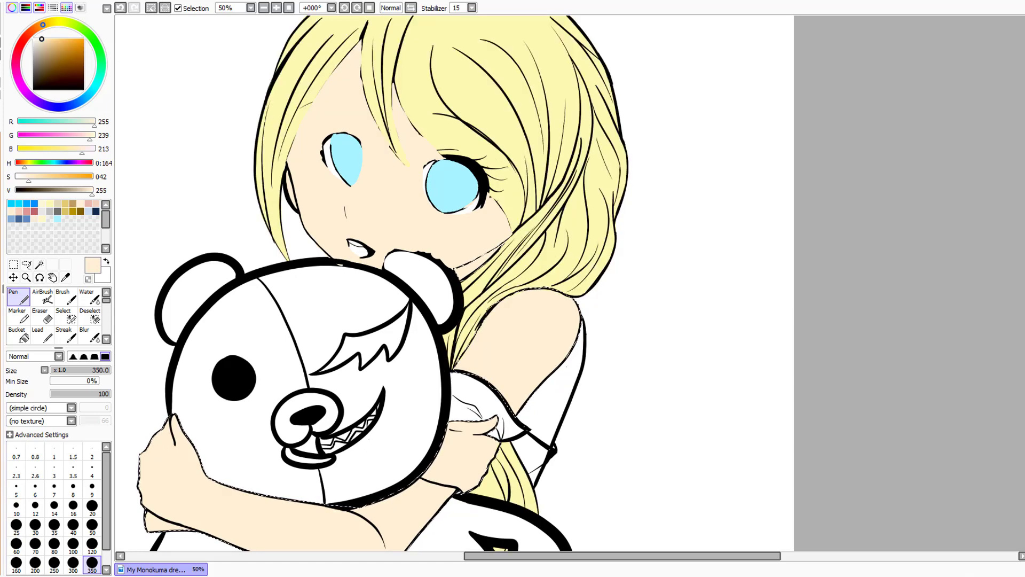
key("ctrl+y")
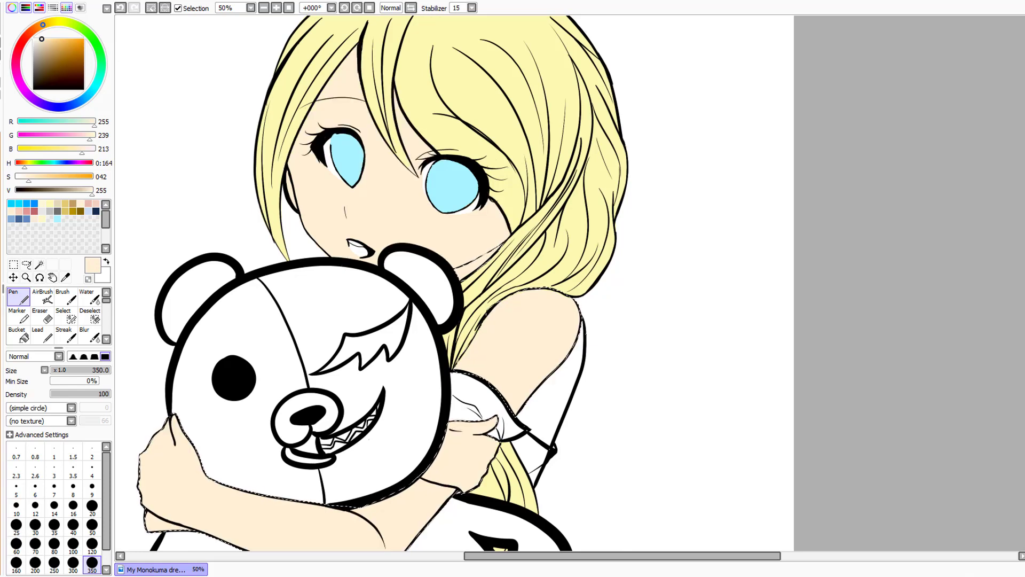
Toggle the yellow hair fill off and on by undoing and redoing it
key("ctrl+y")
key("ctrl+z")
key("ctrl+y")
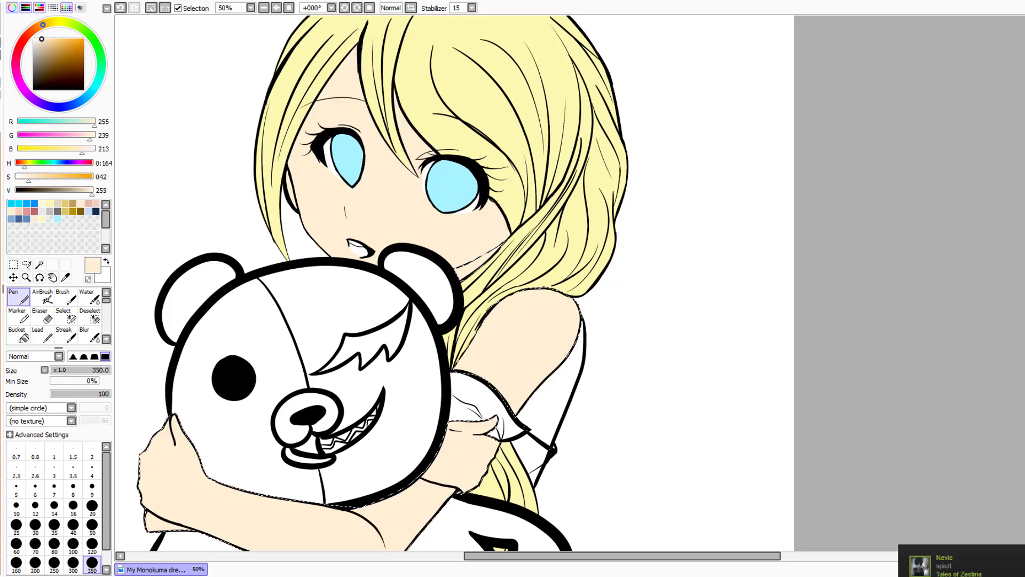
key("ctrl+z")
key("ctrl+y")
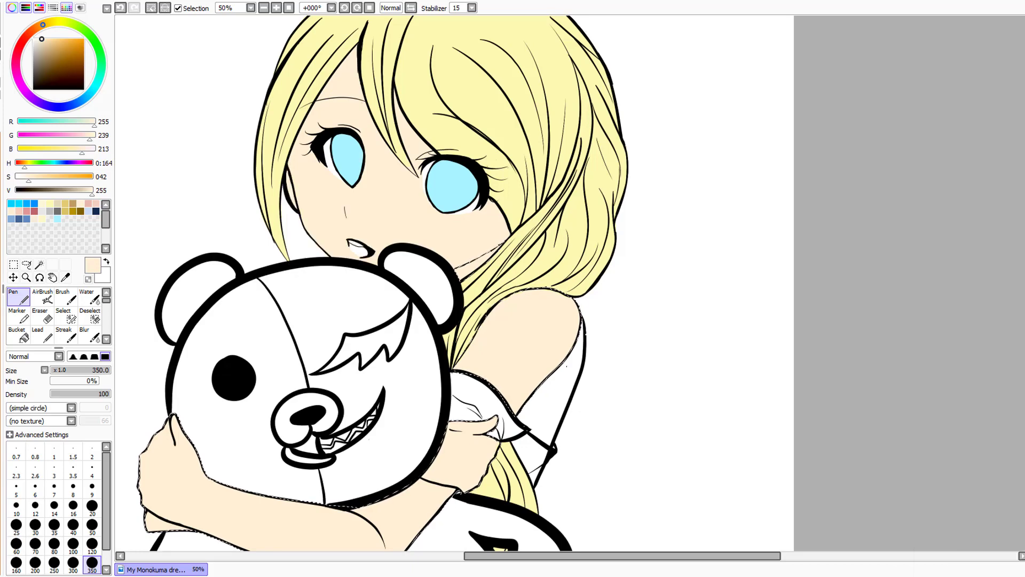
key("ctrl+z")
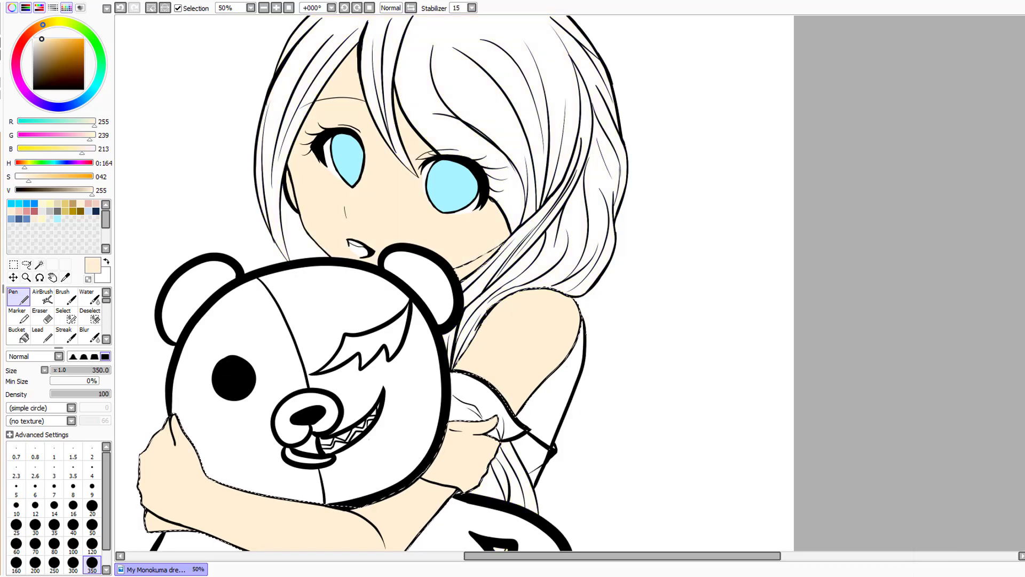
key("ctrl+y")
key("ctrl+z")
key("ctrl+y")
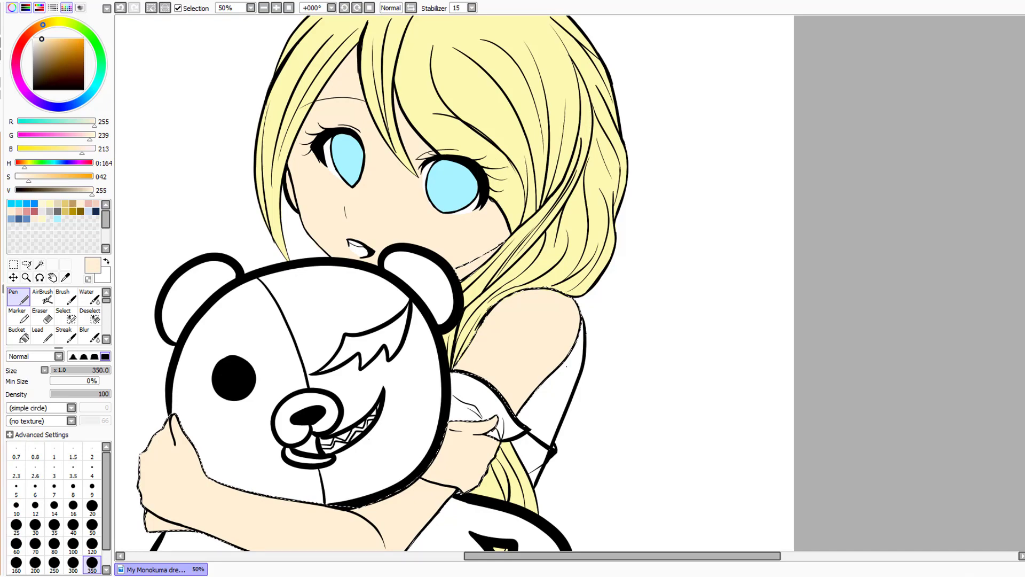
Clear the old selection and select the unfilled strip beside the girl's upper arm with the Select brush at size 16
scroll(796, 344, "down", 5)
scroll(796, 344, "up", 5)
scroll(796, 345, "down", 3)
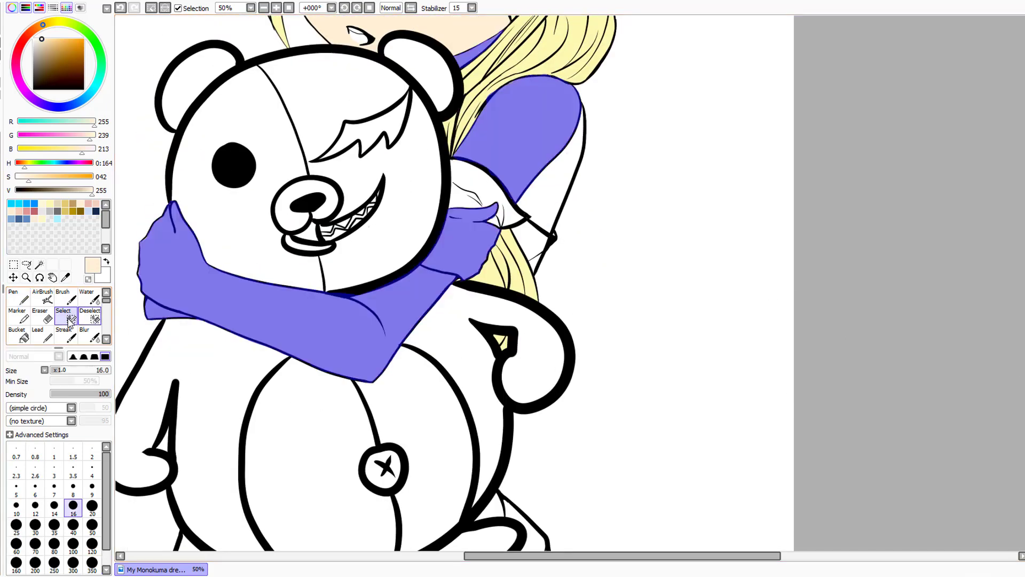
left_click(90, 316)
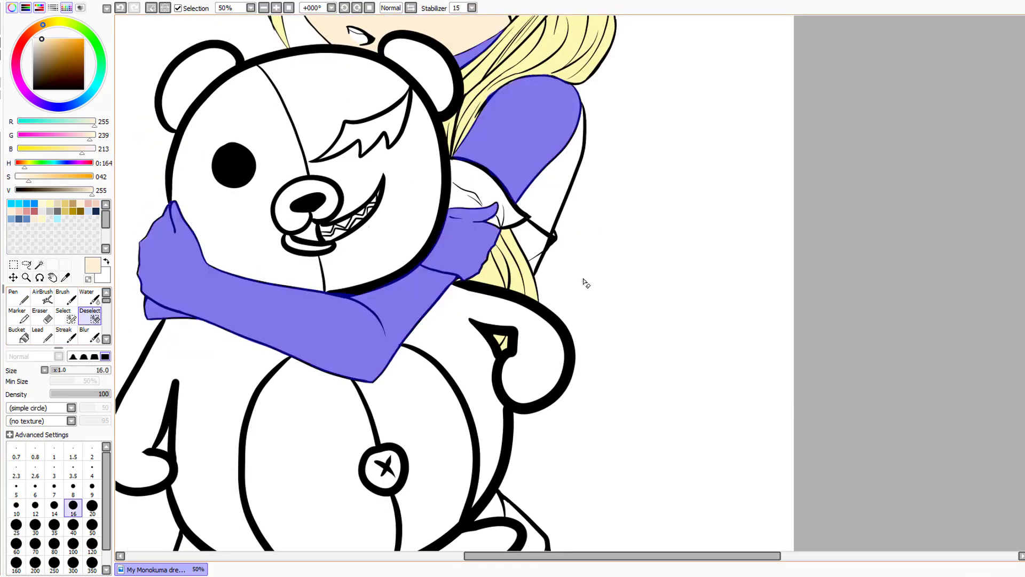
left_click(65, 317)
key("ctrl+d")
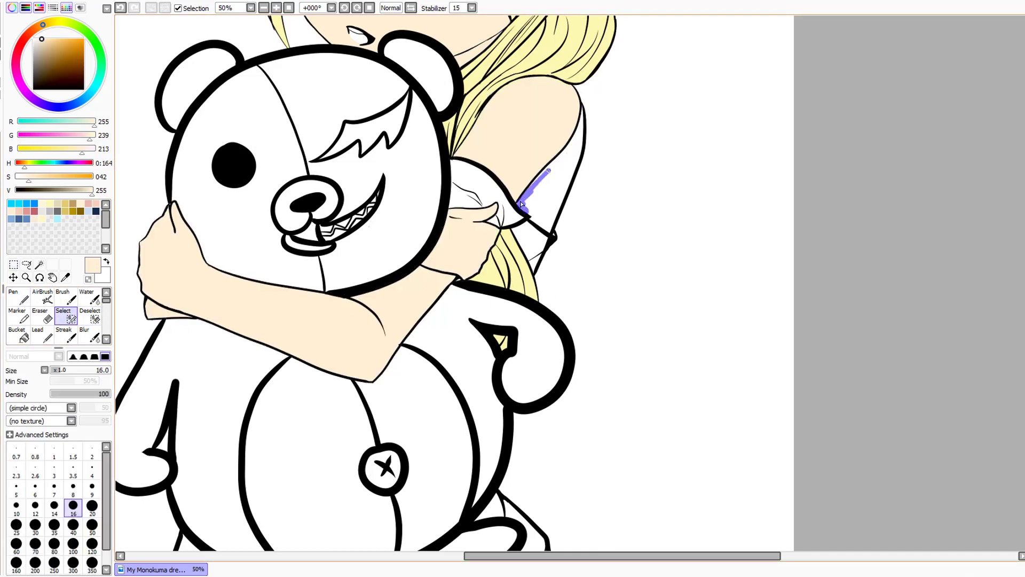
mouse_move(581, 122)
left_mouse_down()
mouse_move(559, 205)
mouse_move(556, 160)
left_mouse_up()
left_click_drag(520, 201, 553, 219)
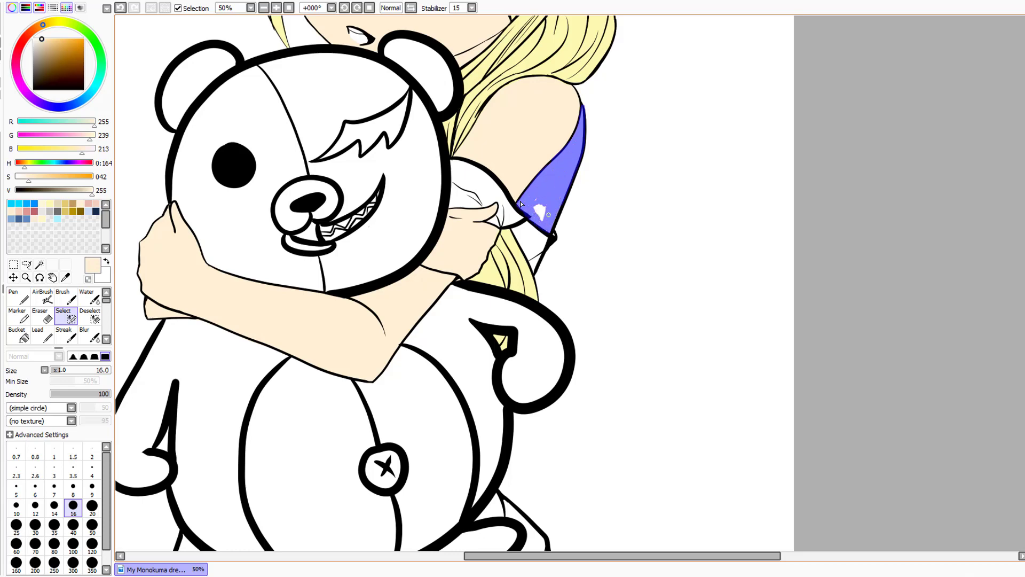
Fill the selected arm strip with the light skin tone using the Pen and clear the selection
left_click(94, 319)
left_click(12, 297)
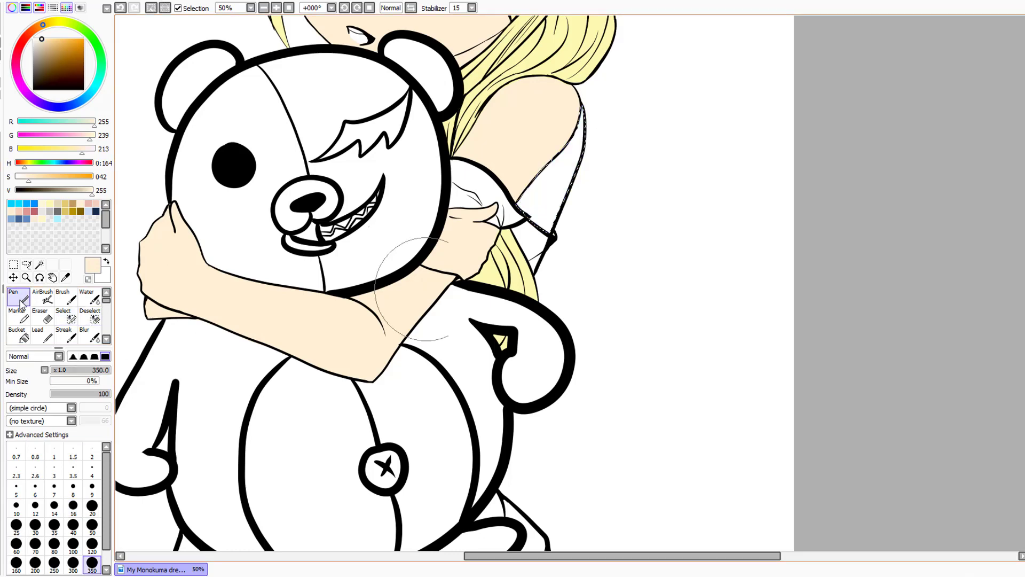
key("ctrl+d")
Select the sleeve pieces around the girl's hand and behind her arm with the Select brush at size 16
left_click(65, 319)
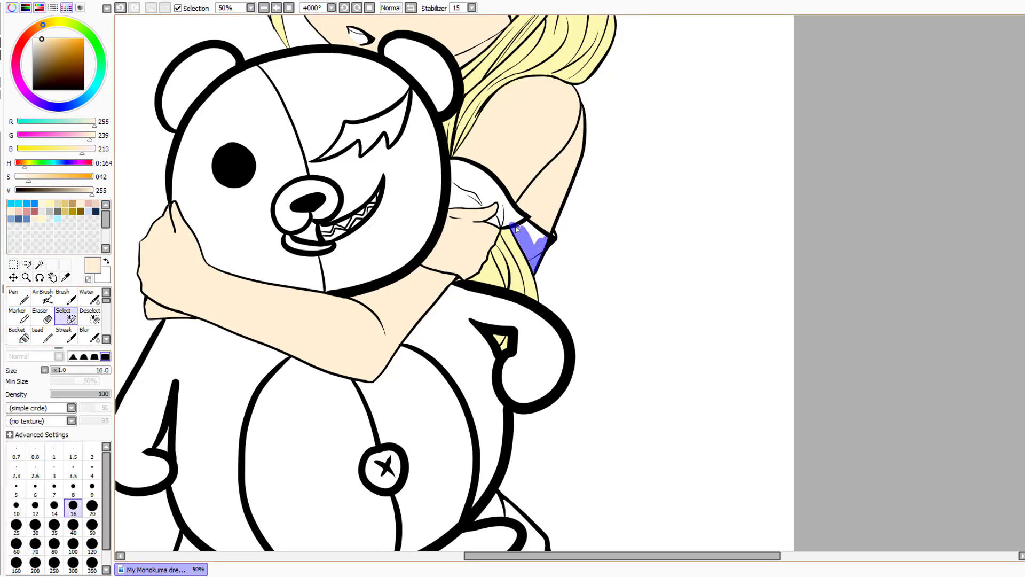
left_click_drag(517, 230, 546, 249)
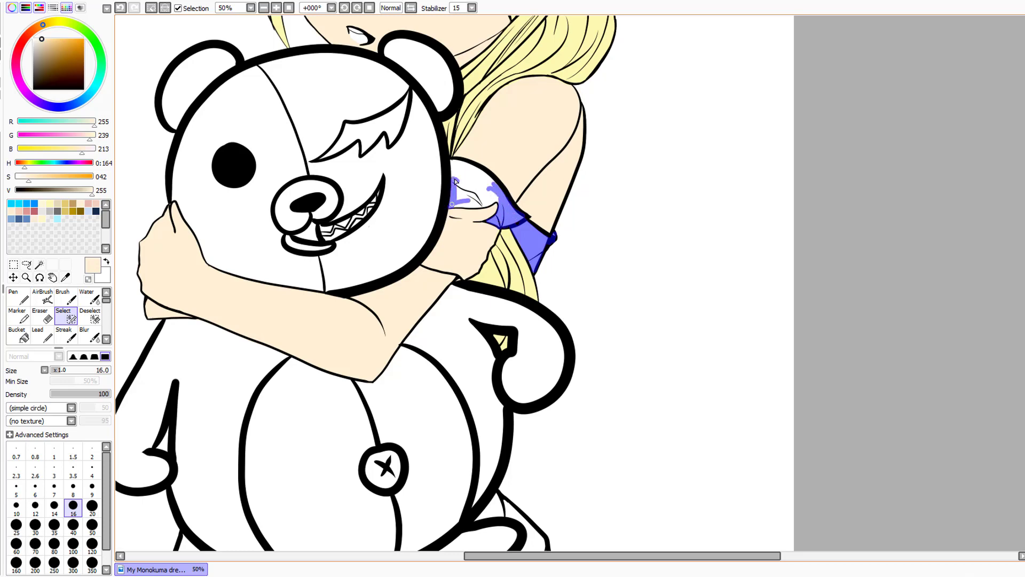
mouse_move(476, 189)
left_mouse_down()
mouse_move(449, 161)
mouse_move(467, 169)
mouse_move(456, 163)
mouse_move(453, 187)
mouse_move(464, 170)
mouse_move(486, 181)
left_mouse_up()
Add the lower part of the shirt beneath the bear to the selection with the Select brush at sizes 16, 40 and 14
scroll(180, 333, "down", 5)
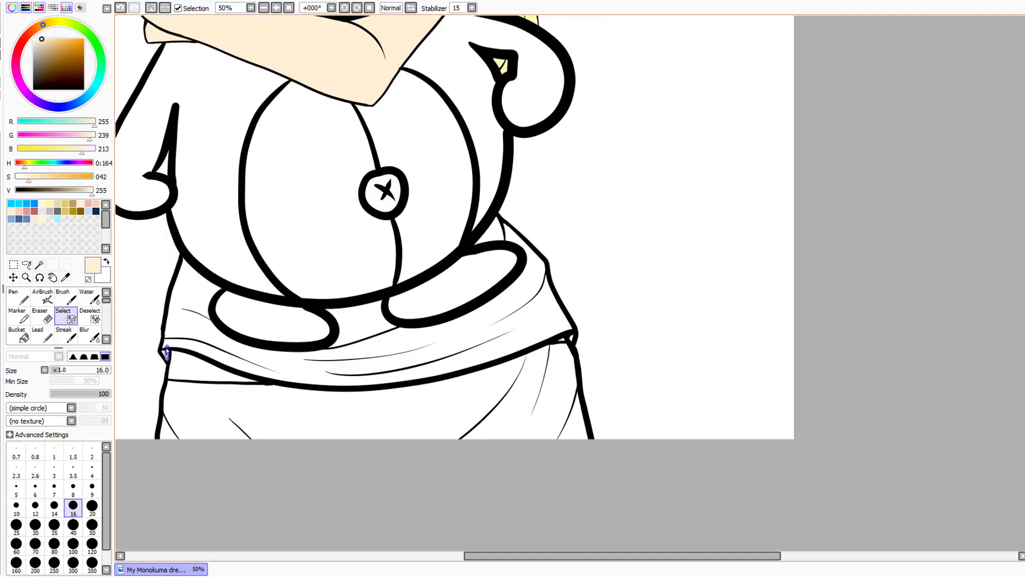
left_click_drag(174, 304, 184, 258)
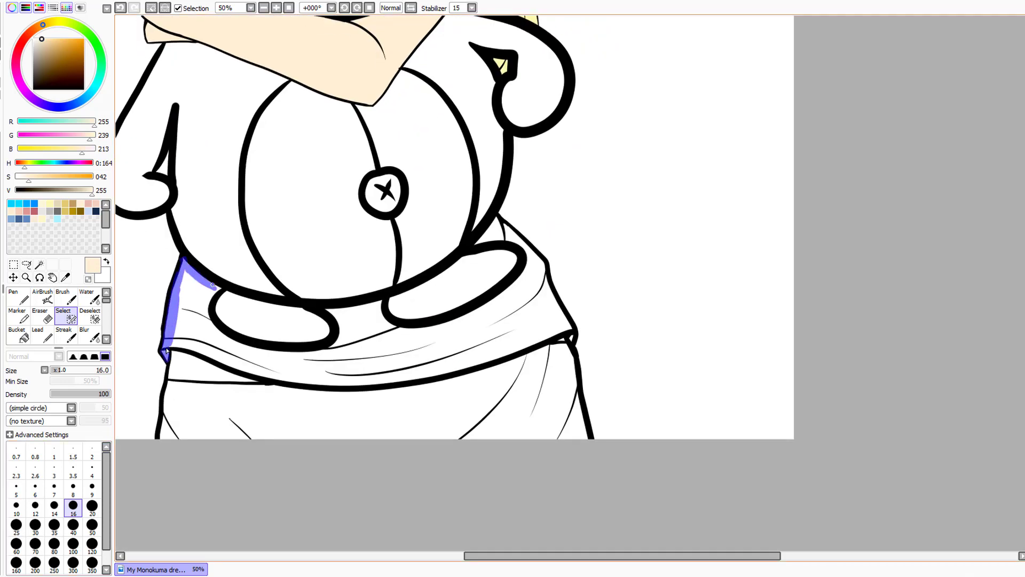
left_click_drag(198, 296, 187, 268)
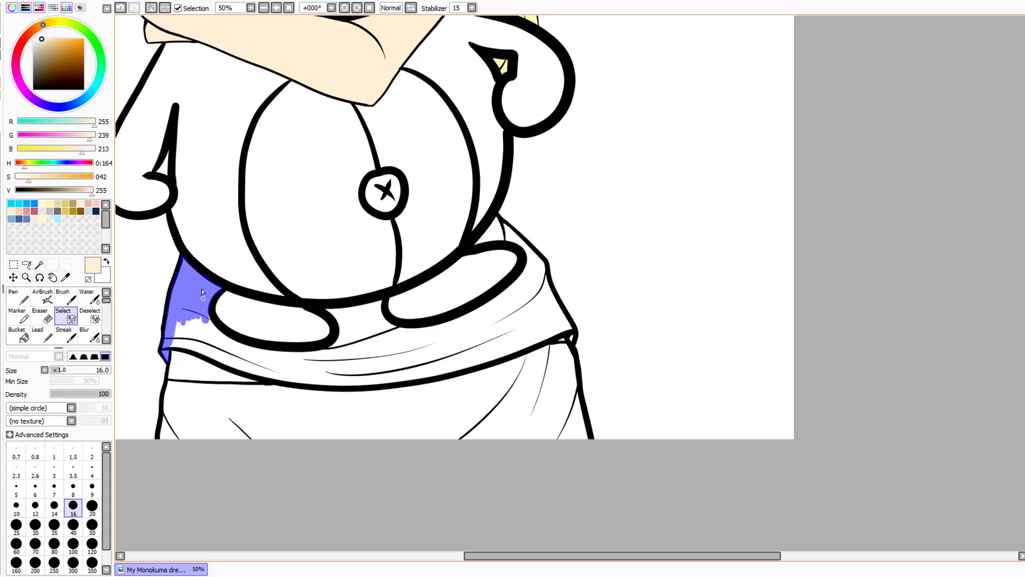
left_click_drag(170, 346, 218, 355)
left_click(74, 526)
mouse_move(181, 321)
left_mouse_down()
mouse_move(205, 319)
mouse_move(236, 349)
mouse_move(333, 352)
mouse_move(342, 339)
mouse_move(333, 312)
mouse_move(397, 330)
mouse_move(457, 326)
mouse_move(526, 274)
mouse_move(529, 250)
mouse_move(481, 238)
mouse_move(497, 223)
mouse_move(565, 328)
left_mouse_up()
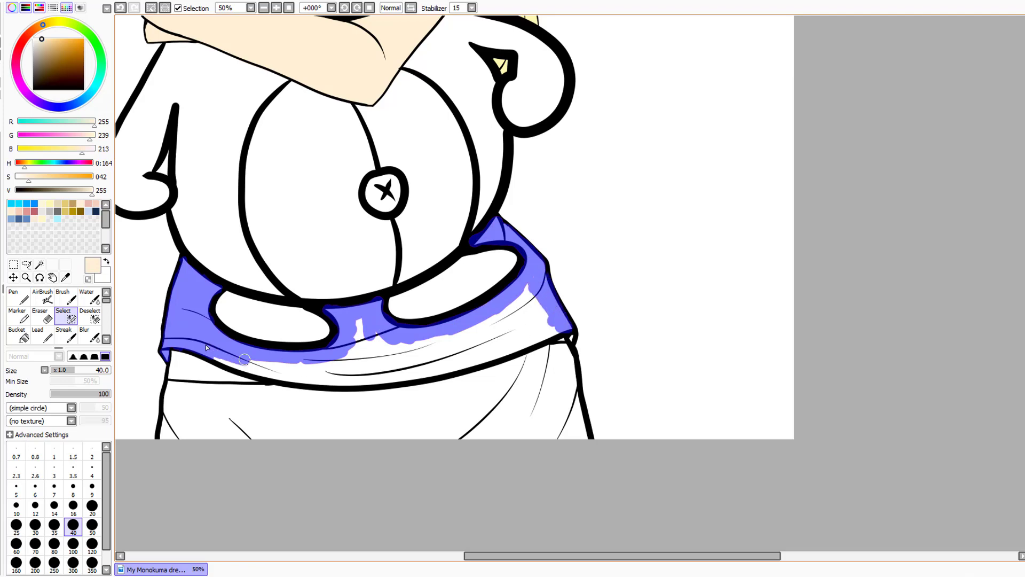
mouse_move(244, 359)
left_mouse_down()
mouse_move(330, 379)
mouse_move(449, 371)
mouse_move(549, 332)
mouse_move(364, 356)
mouse_move(358, 325)
mouse_move(479, 333)
mouse_move(534, 285)
mouse_move(536, 315)
left_mouse_up()
left_click(54, 505)
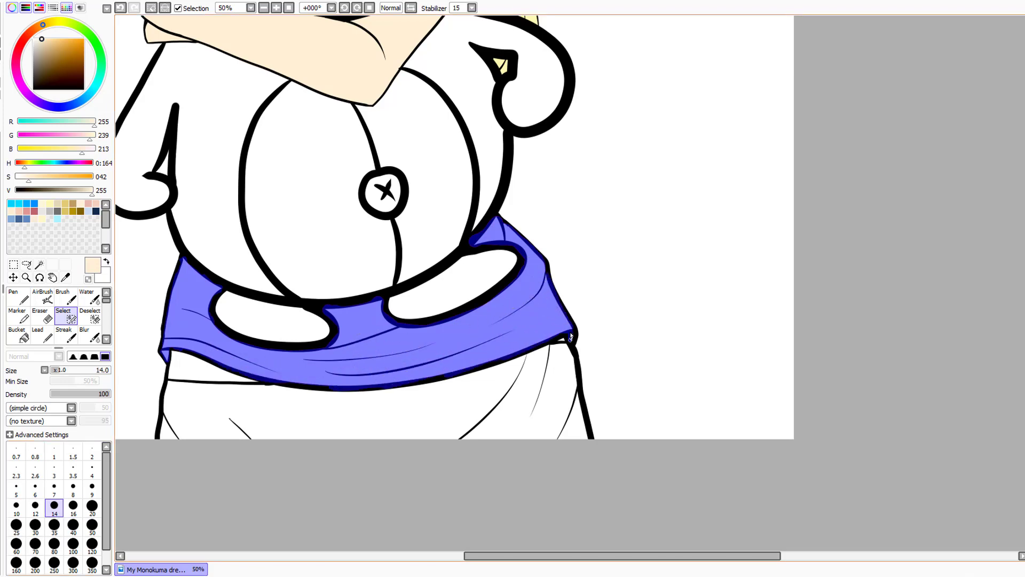
Fill the selected sleeve and shirt areas with a pale pink, RGB 254, 220, 244, using the Pen at size 350
scroll(454, 283, "up", 5)
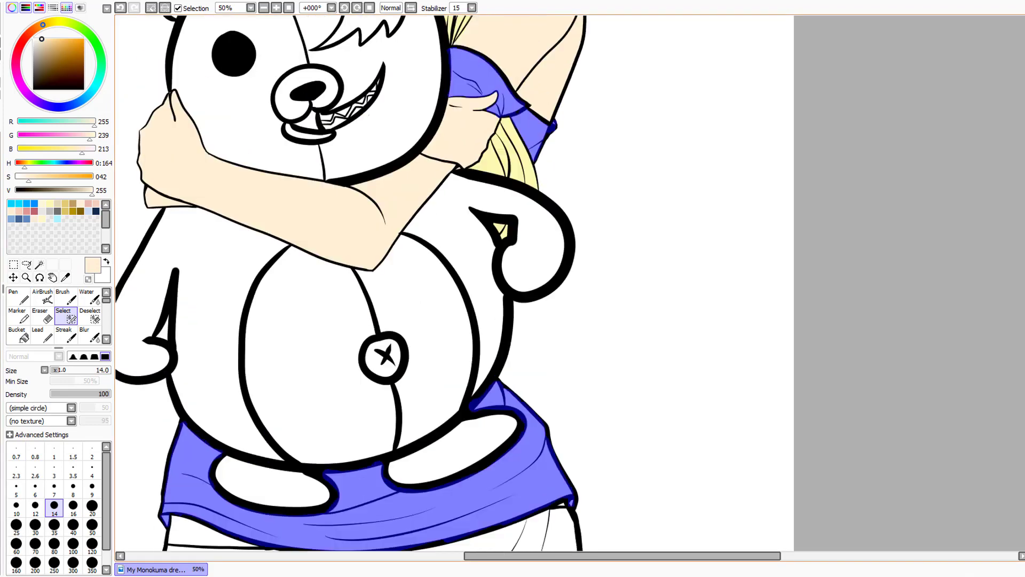
left_click(16, 299)
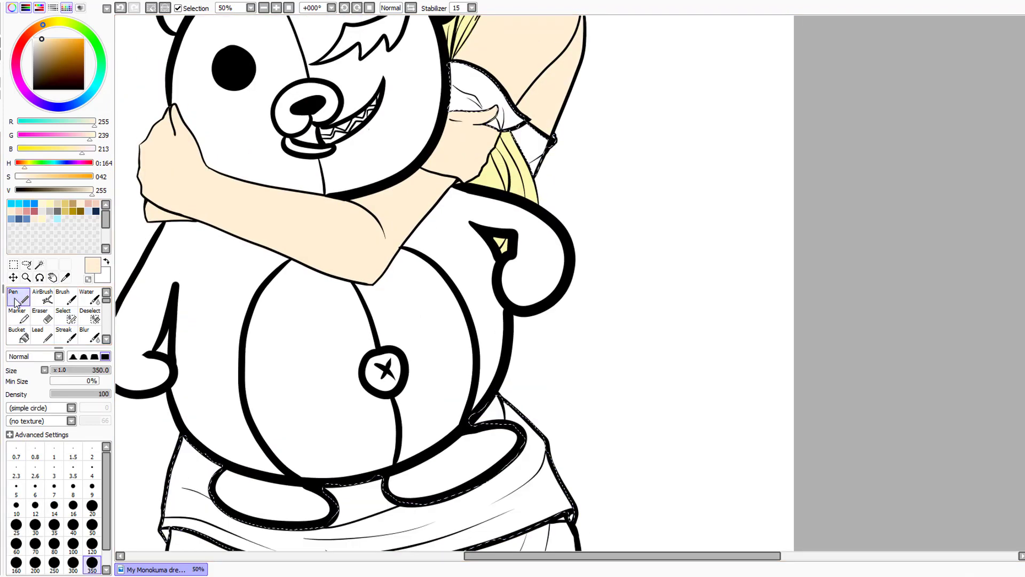
left_click_drag(19, 47, 88, 94)
left_click_drag(20, 46, 17, 72)
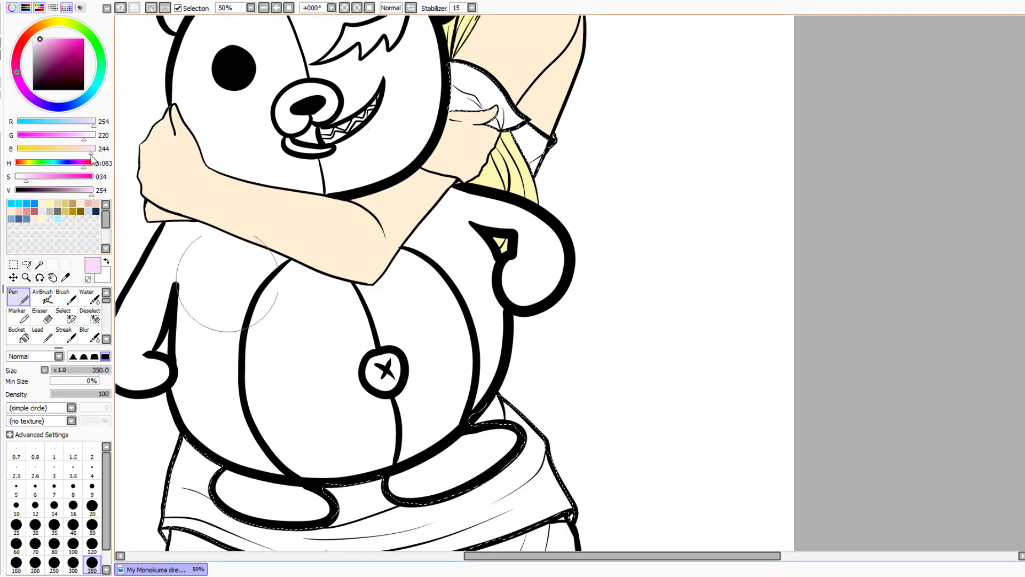
mouse_move(480, 102)
left_mouse_down()
mouse_move(443, 480)
mouse_move(193, 481)
mouse_move(637, 397)
left_mouse_up()
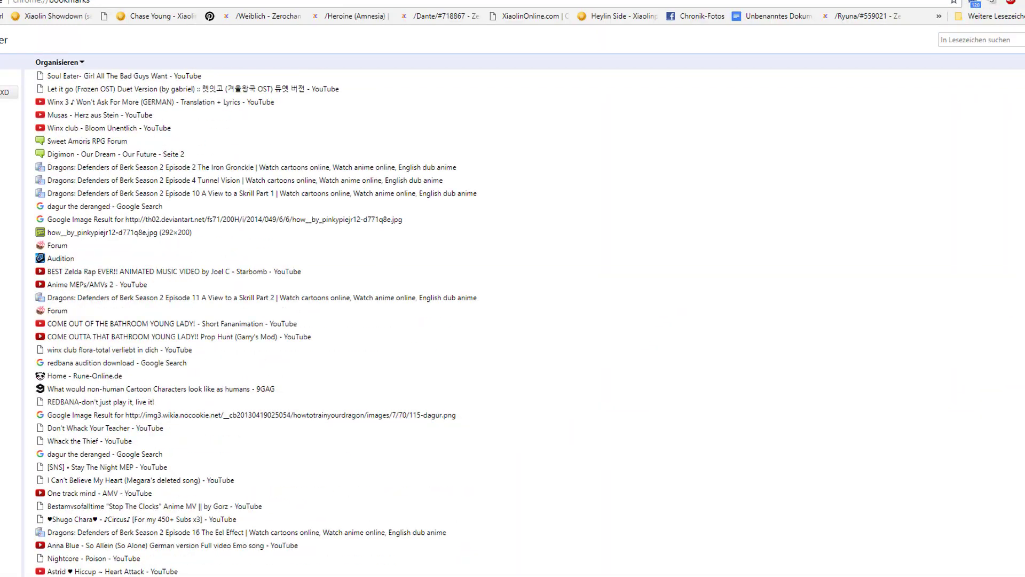
Switch to the browser's bookmark list, open the Colorpedia page for #f295a1 and examine its color conversions
scroll(529, 323, "down", 20)
double_click(96, 159)
scroll(240, 388, "down", 4)
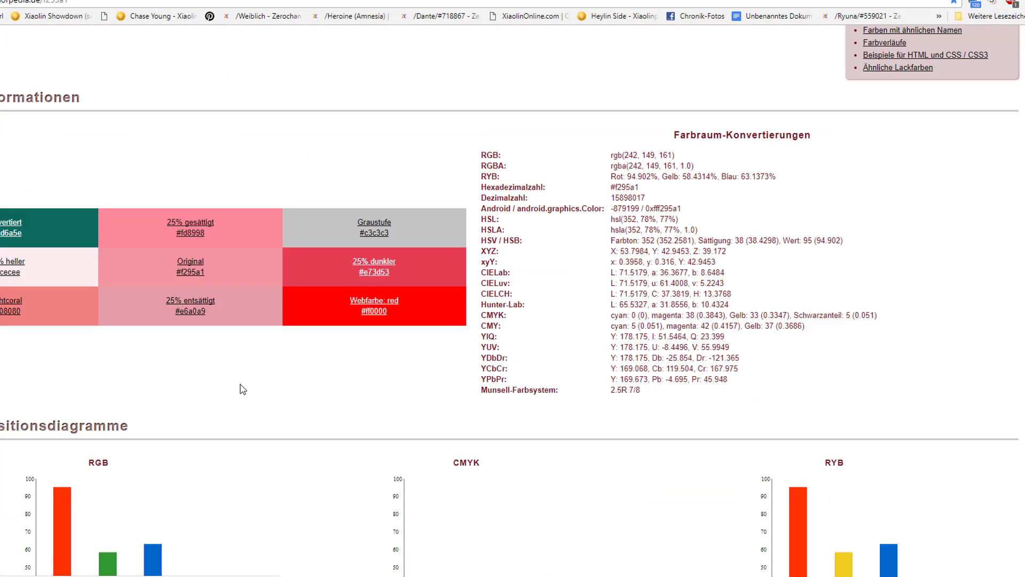
Pick the light pink f2c4d6 in Colorpedia's color search and look it up
scroll(851, 160, "up", 4)
left_click(902, 63)
left_click_drag(934, 115, 932, 126)
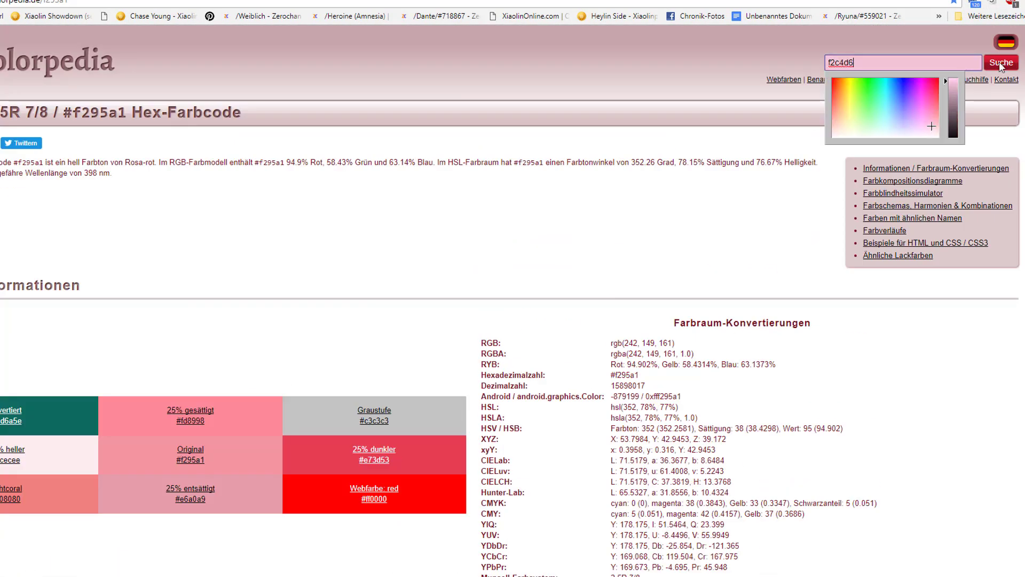
left_click(1000, 62)
Browse the related color variants to the page for #feb6d2 and examine its RGB values
scroll(327, 286, "down", 5)
left_click(203, 112)
scroll(429, 344, "down", 2)
left_click(190, 292)
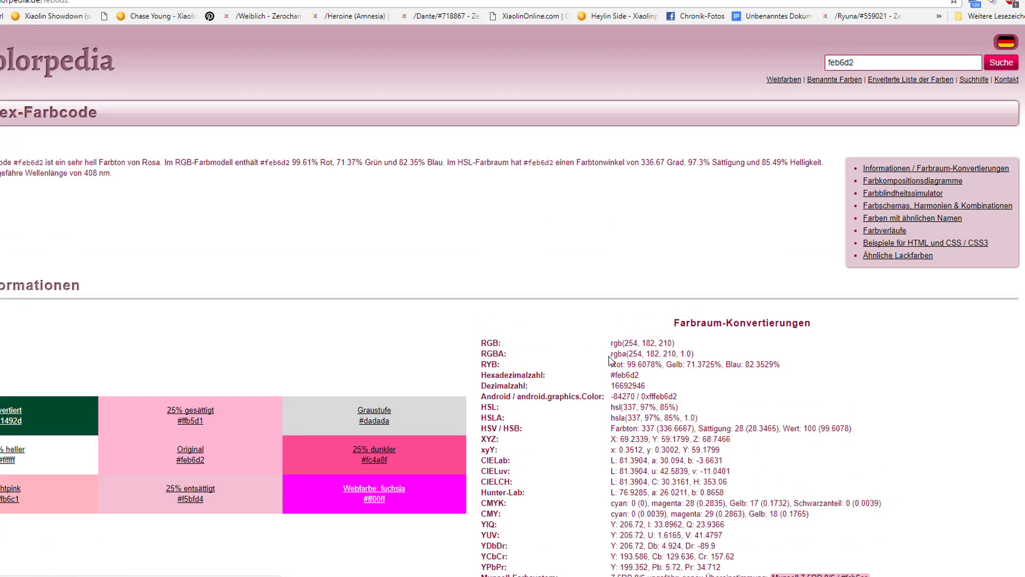
scroll(609, 357, "down", 3)
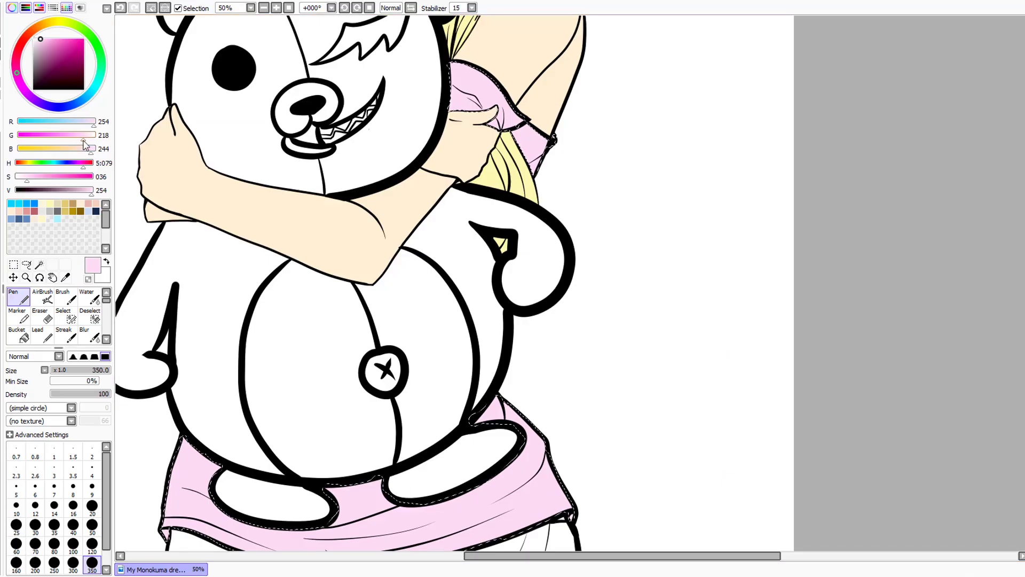
Back in the drawing, set the color to RGB 254, 182, 210, repaint the selected shirt and sleeves with the Pen, and clear the selection
left_click_drag(81, 149, 91, 149)
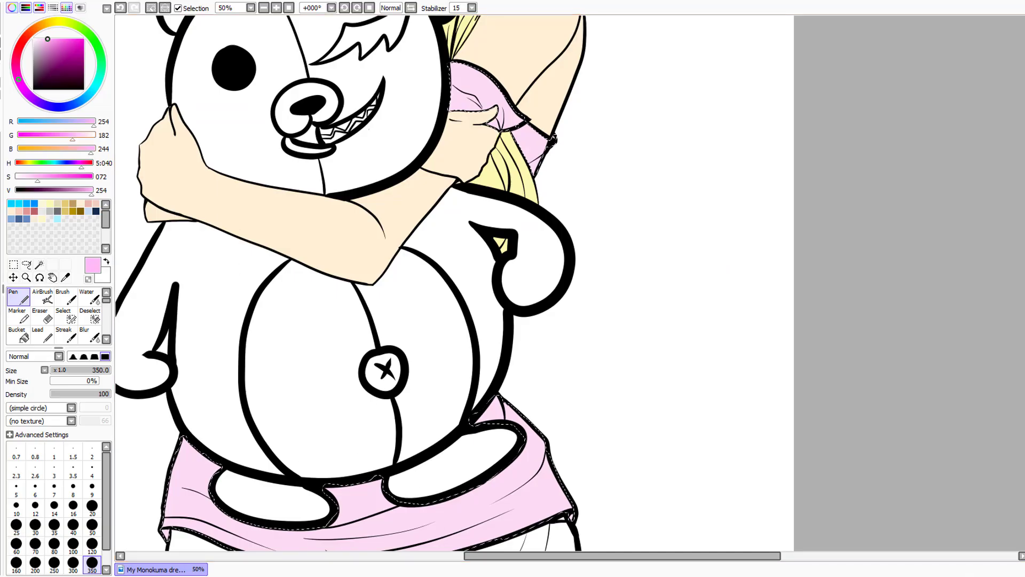
left_click_drag(91, 149, 81, 149)
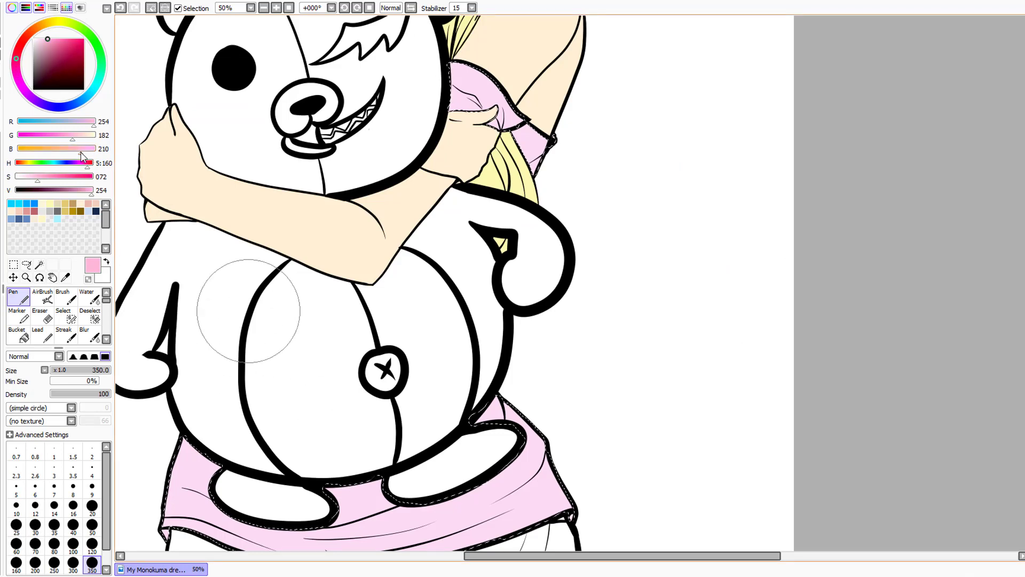
left_click_drag(520, 152, 482, 85)
mouse_move(475, 443)
left_mouse_down()
mouse_move(502, 504)
mouse_move(194, 428)
left_mouse_up()
left_click(13, 264)
left_click(784, 357)
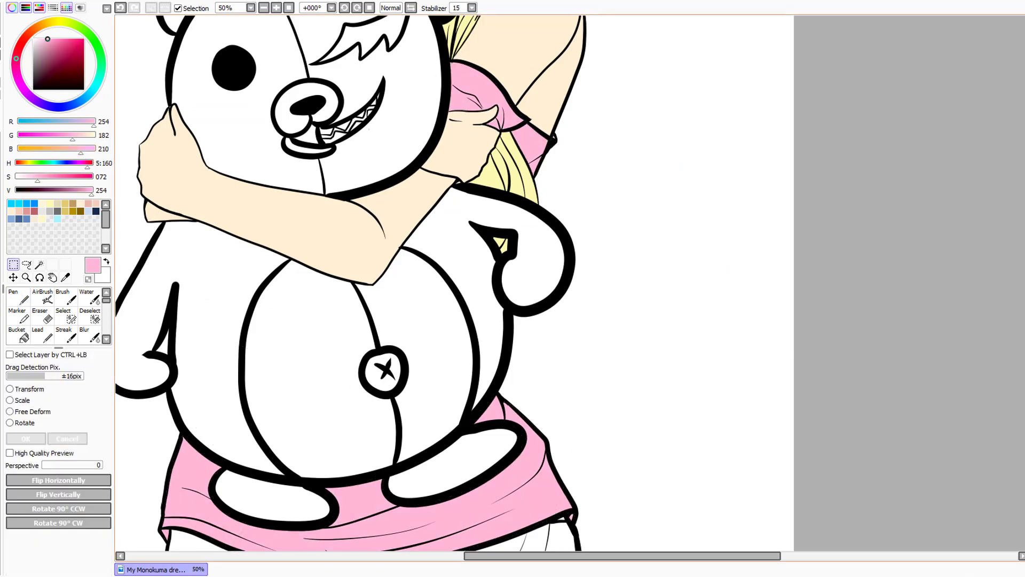
Select the skirt below the shirt by outlining it with the Select brush at size 14 and filling the inside with the Magic Wand
left_click_drag(1024, 320, 1024, 393)
left_click(63, 315)
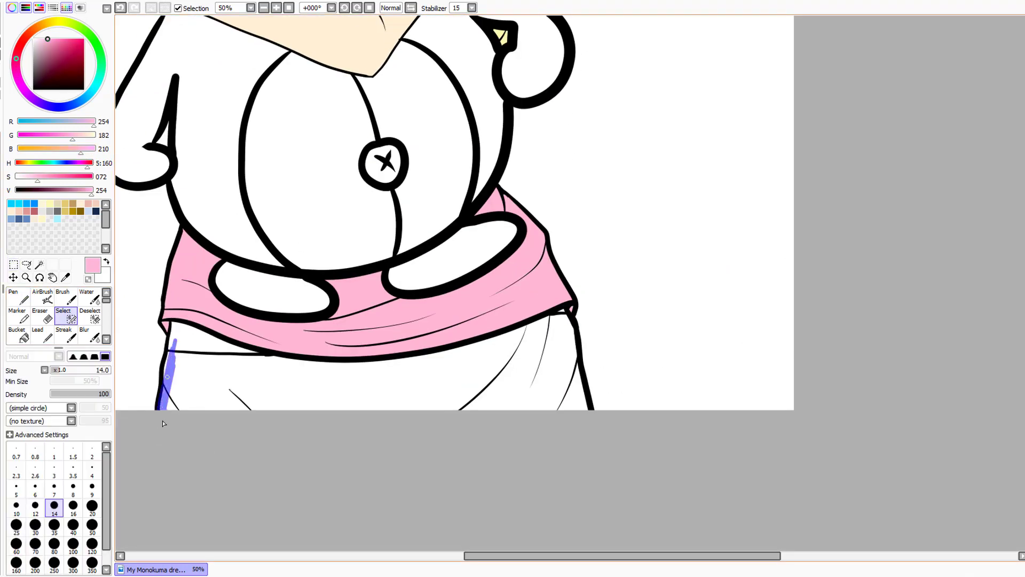
mouse_move(167, 376)
left_mouse_down()
mouse_move(173, 323)
mouse_move(253, 355)
mouse_move(332, 362)
mouse_move(428, 358)
mouse_move(389, 359)
mouse_move(523, 333)
mouse_move(504, 335)
mouse_move(566, 308)
mouse_move(577, 361)
mouse_move(577, 406)
left_mouse_up()
left_click(39, 265)
left_click(201, 394)
left_click(14, 265)
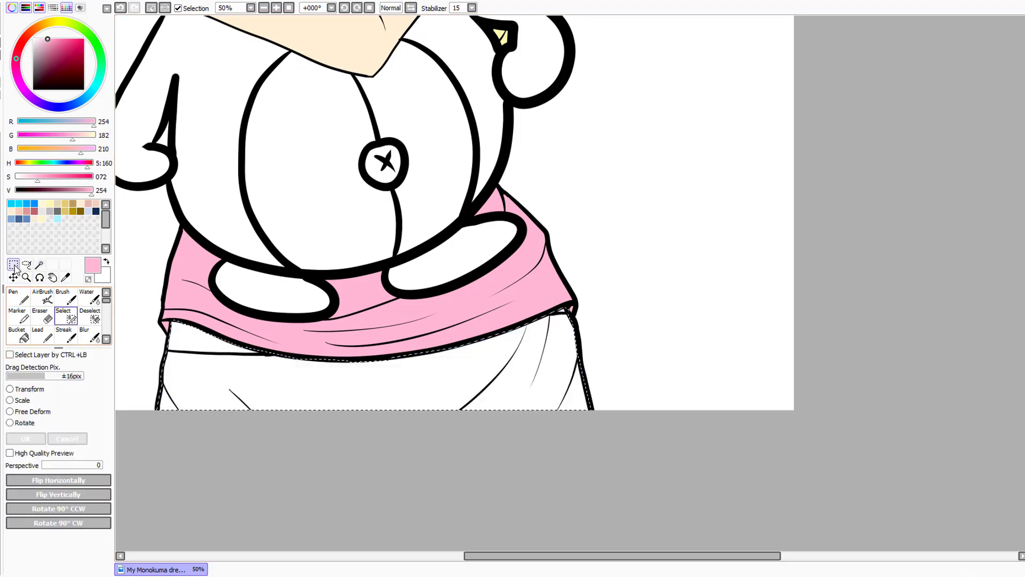
Switch to the Pen and store the current shirt pink in the first empty swatch of a new palette row
left_click(19, 297)
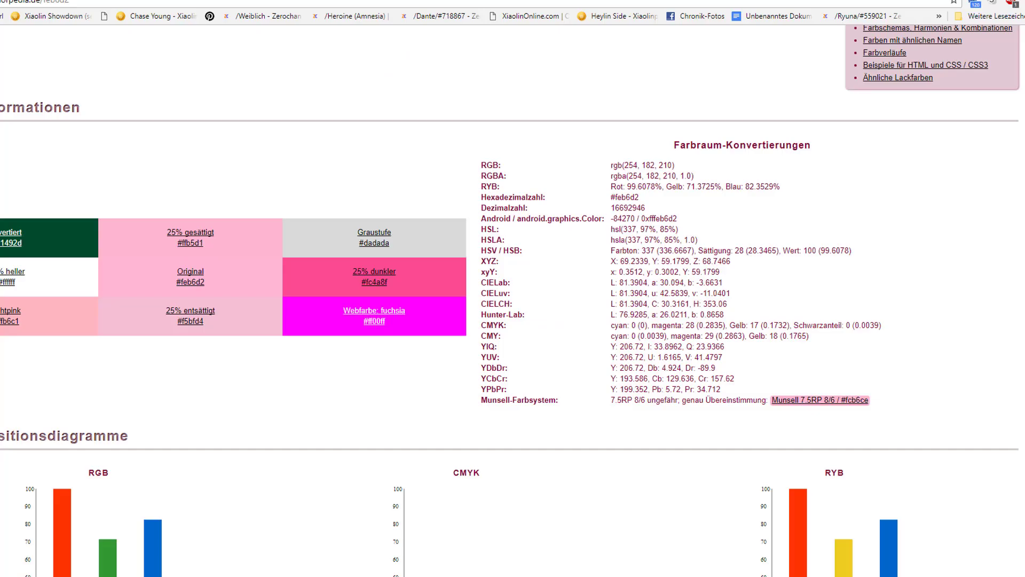
left_click(415, 576)
right_click(49, 219)
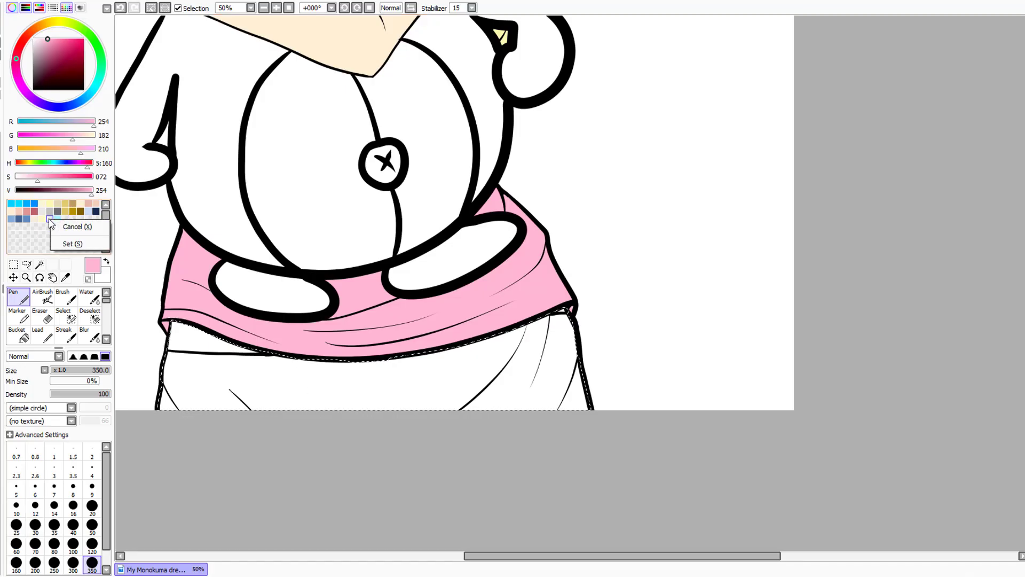
left_click(15, 231)
right_click(11, 226)
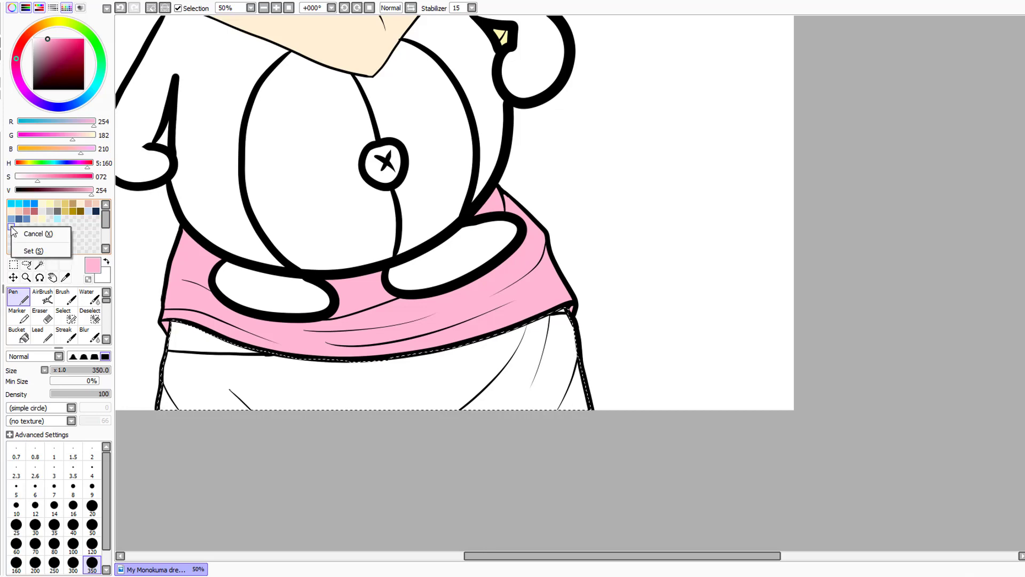
left_click(33, 250)
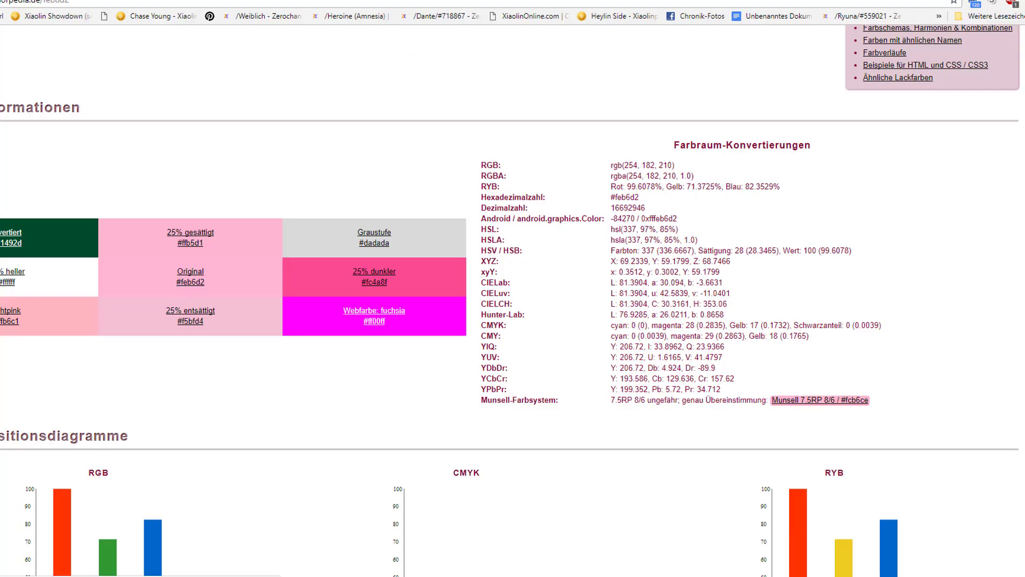
Mix the 25% darker pink #fc4a8f from the browser's color page and store it in the palette swatch next to the shirt pink
scroll(512, 288, "up", 3)
scroll(512, 288, "down", 5)
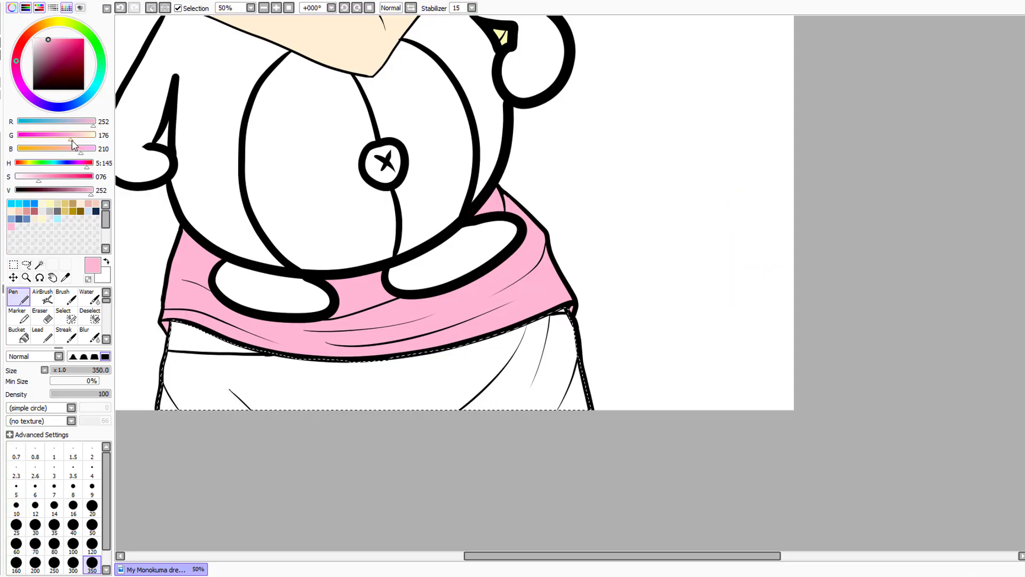
left_click_drag(94, 134, 74, 144)
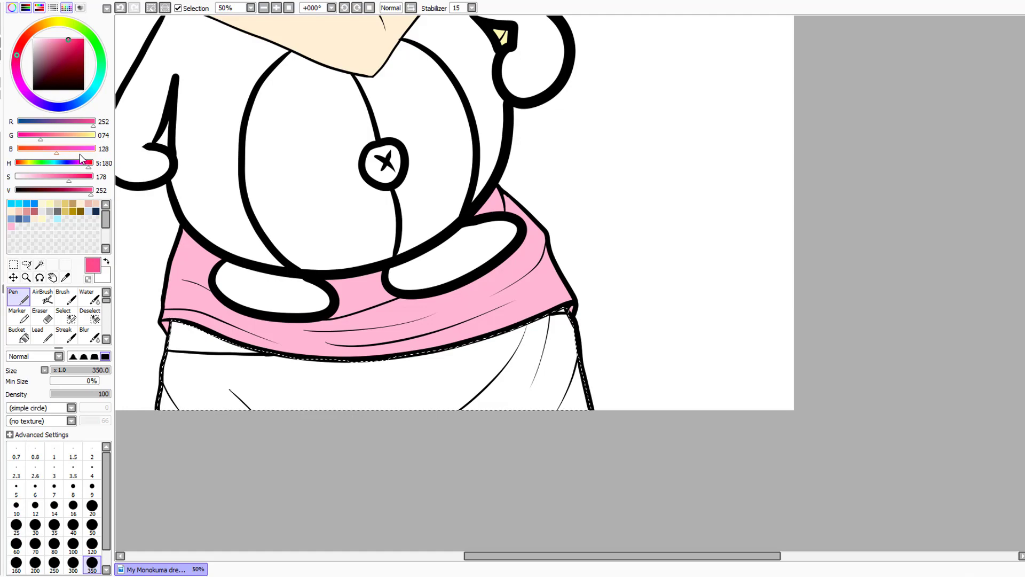
right_click(19, 227)
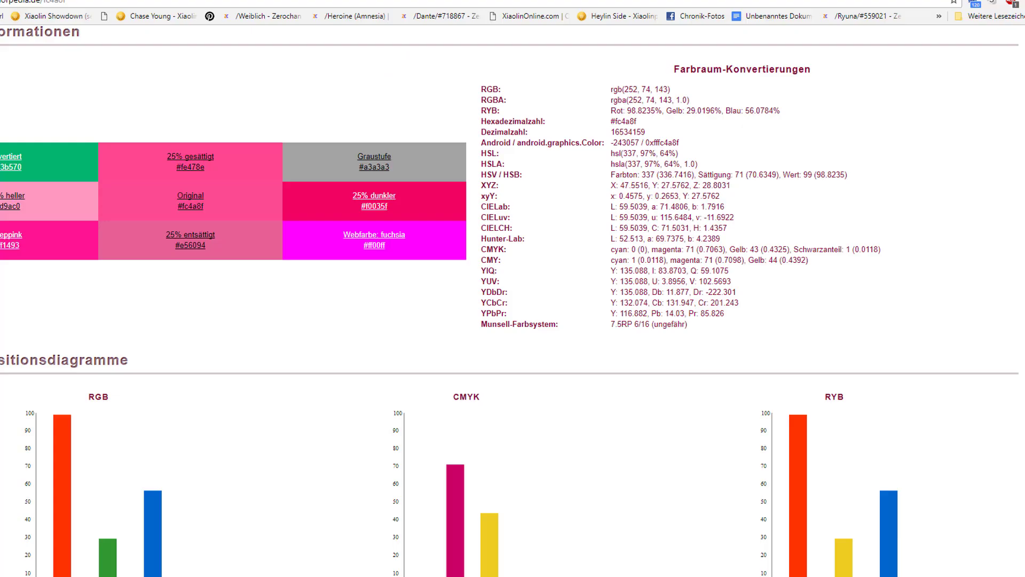
Mix the next darker pink #f0035f as RGB 240, 4, 96 and store it in the third swatch of the pink row
scroll(512, 321, "down", 4)
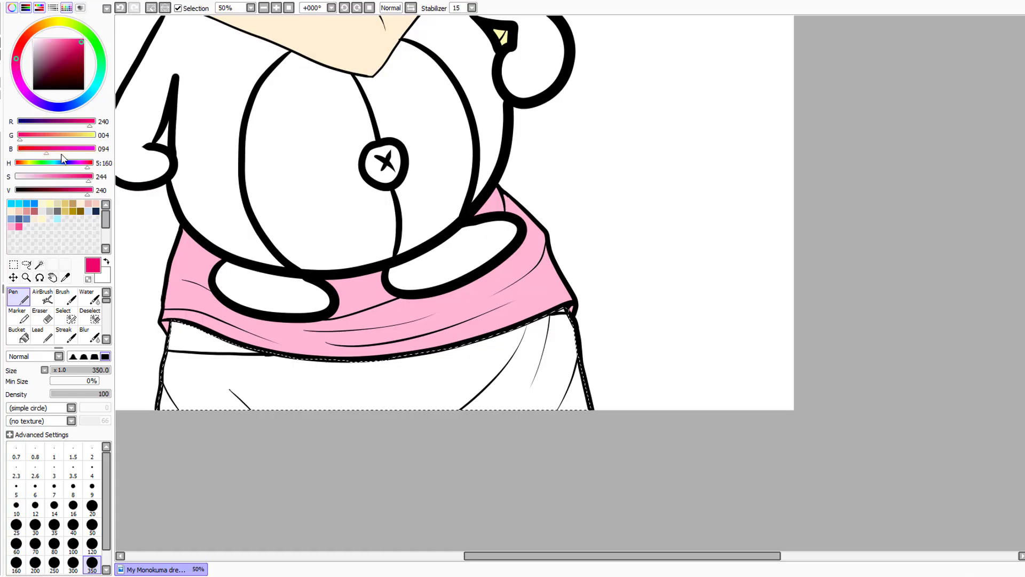
right_click(24, 227)
left_click(37, 250)
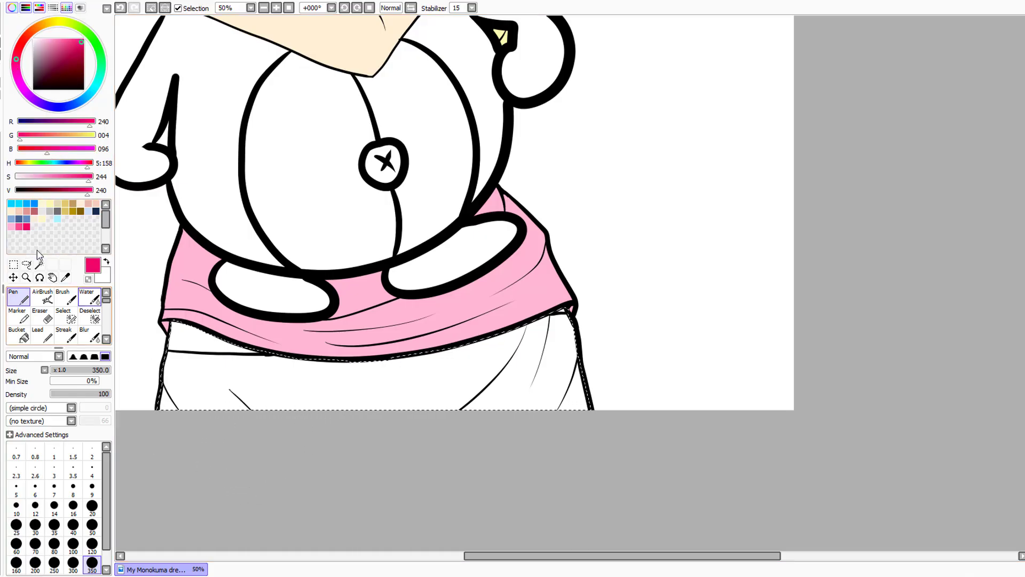
left_click(57, 218)
left_click(26, 226)
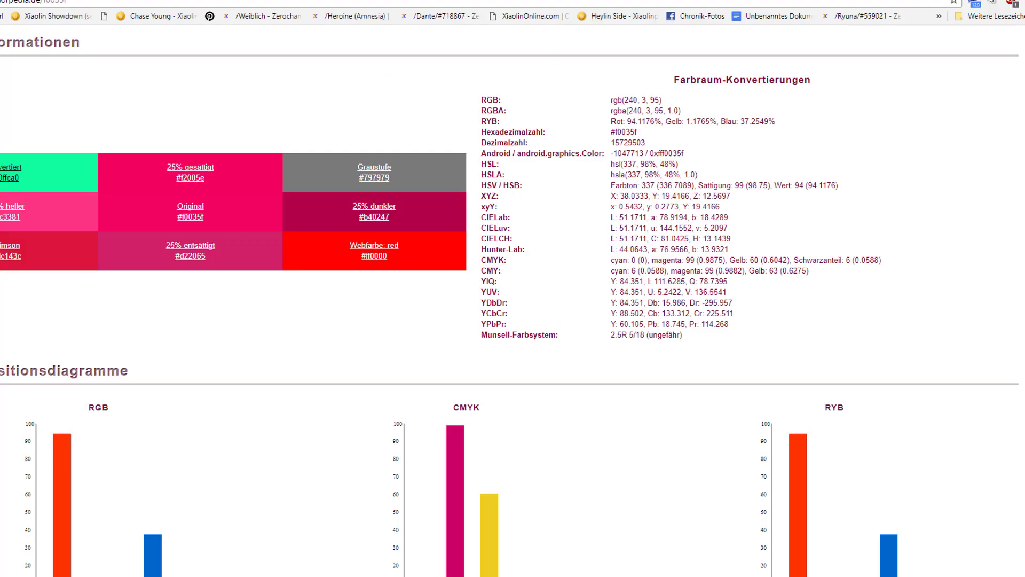
Find the light mint #a1fdda on the color site, mix it as RGB 162, 254, 218 and store it below the light pink swatch
scroll(512, 321, "up", 5)
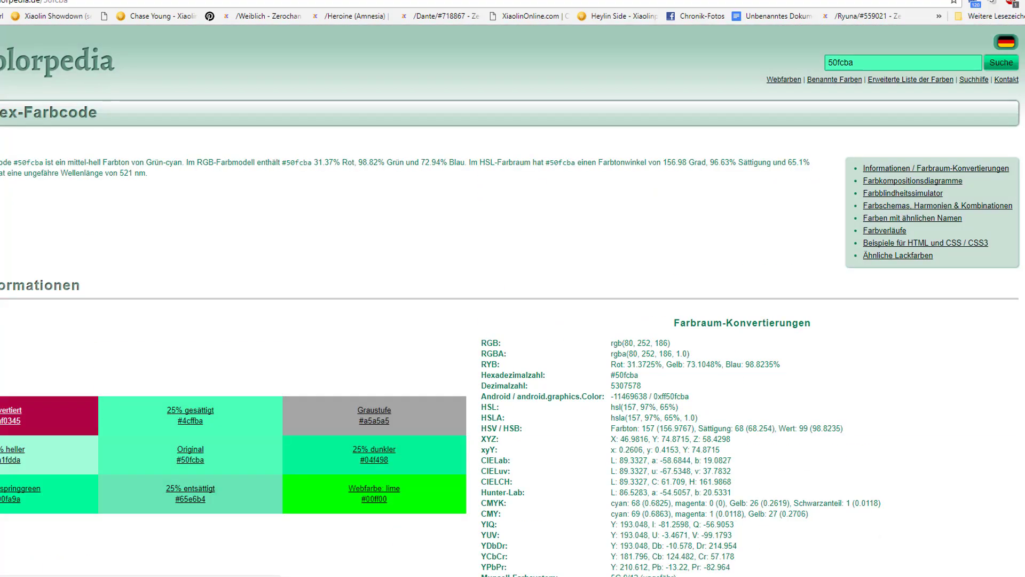
scroll(512, 320, "down", 4)
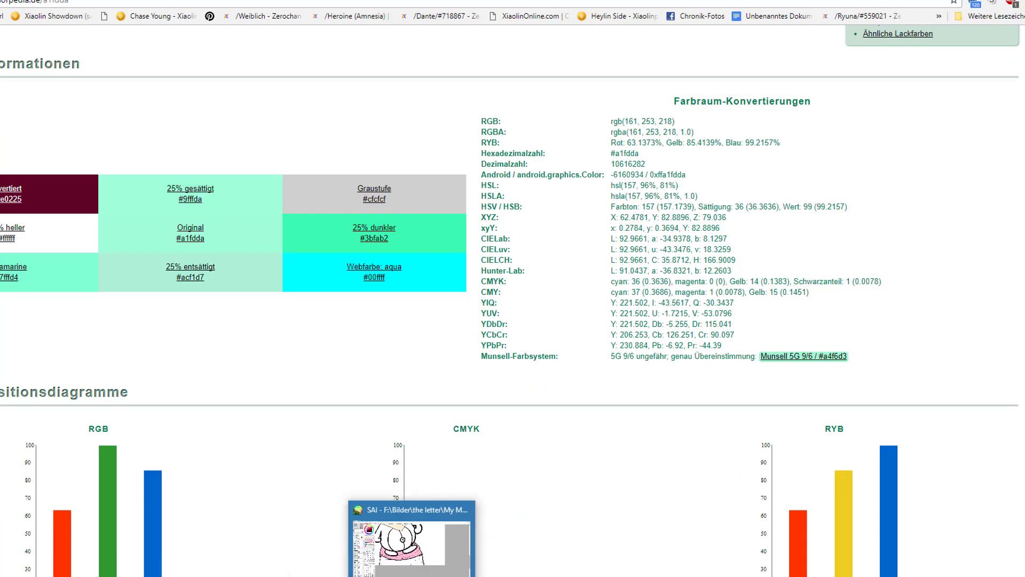
left_click(412, 574)
mouse_move(94, 123)
left_mouse_down()
mouse_move(65, 123)
mouse_move(91, 139)
left_mouse_up()
left_click(354, 573)
left_click(412, 574)
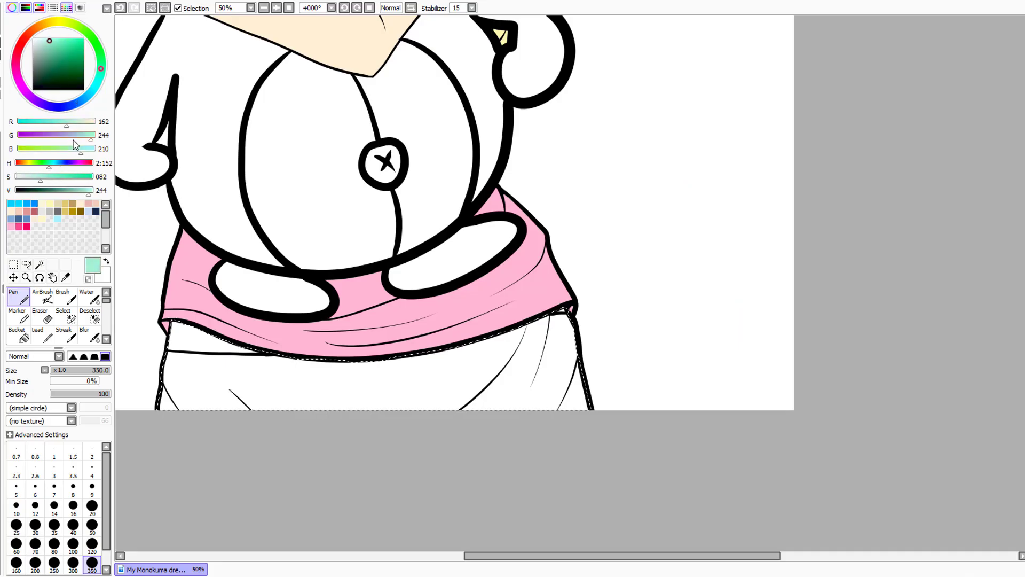
left_click(353, 574)
left_click(326, 574)
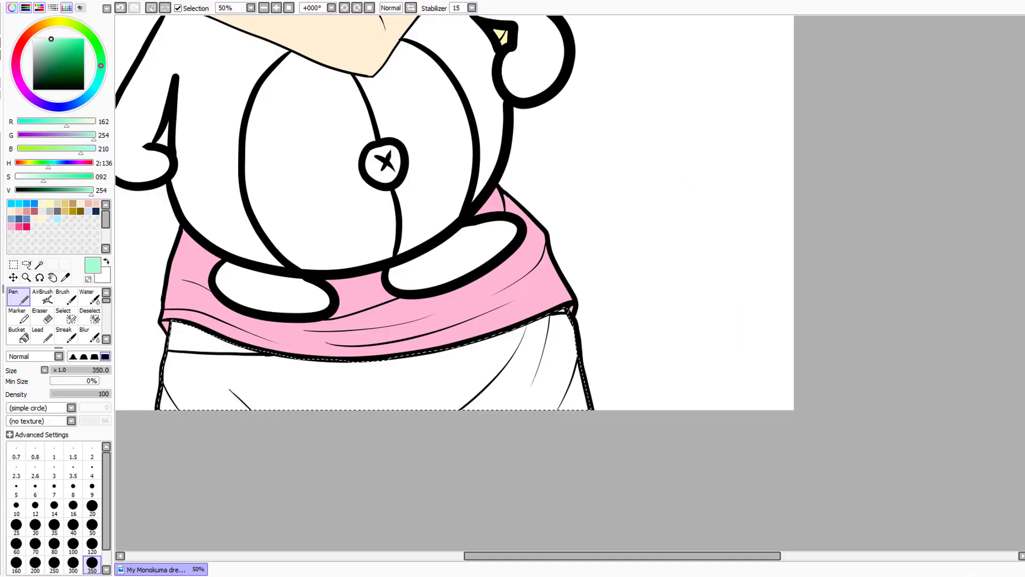
right_click(10, 234)
left_click(21, 265)
Look up the mint's 25% darker variant #3bfab2, mix it as RGB 60, 250, 178 and store it next to the light mint swatch
left_click(353, 574)
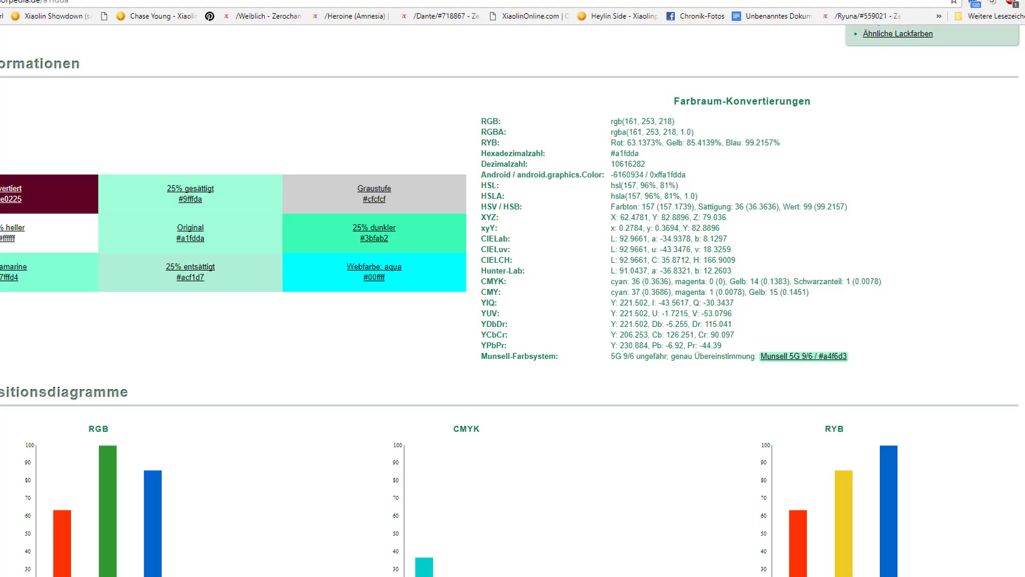
left_click(378, 243)
left_click(412, 574)
left_click(353, 574)
left_click(411, 574)
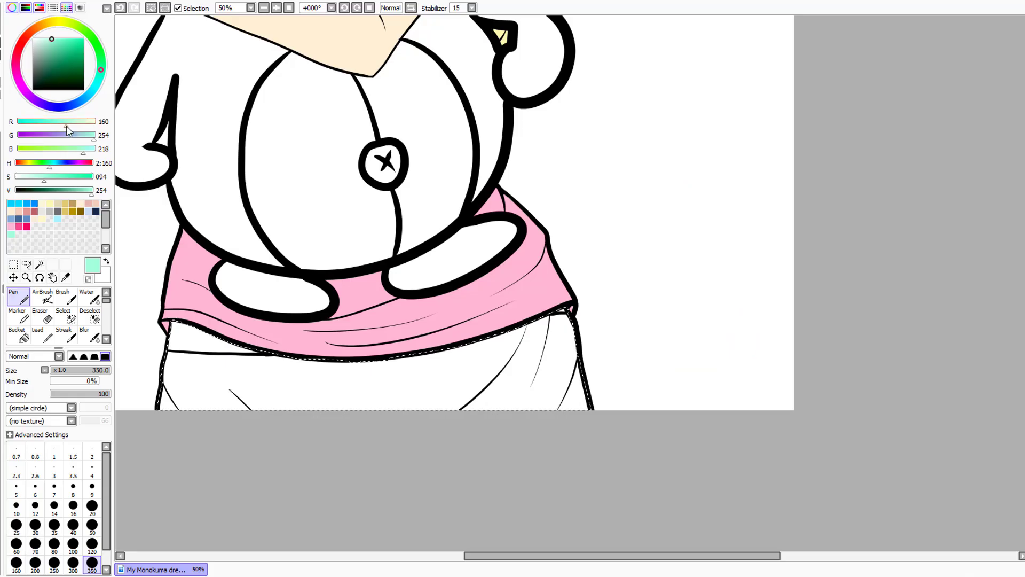
mouse_move(66, 126)
left_mouse_down()
mouse_move(37, 126)
mouse_move(93, 139)
left_mouse_up()
left_click(353, 574)
left_click(411, 574)
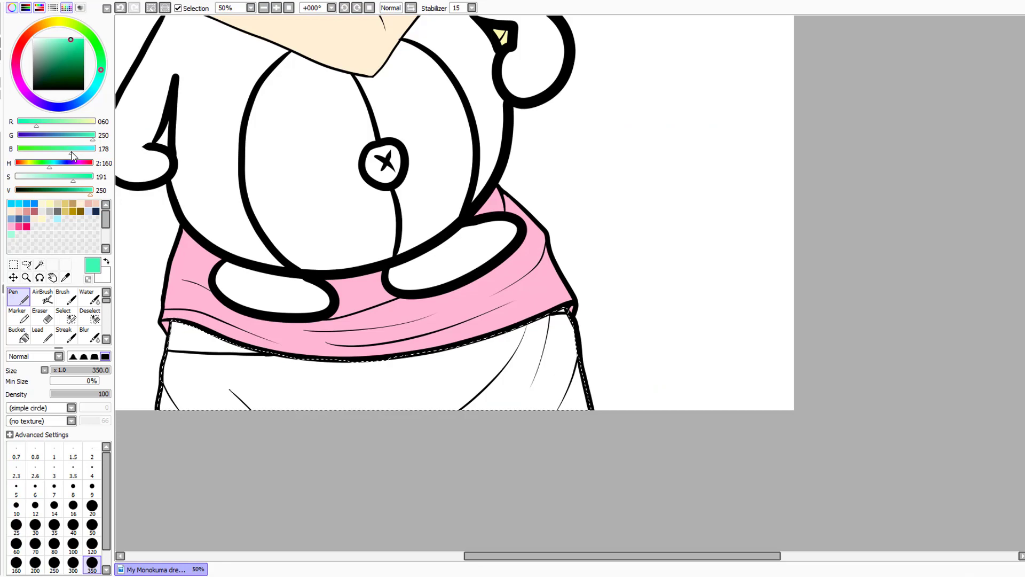
right_click(16, 232)
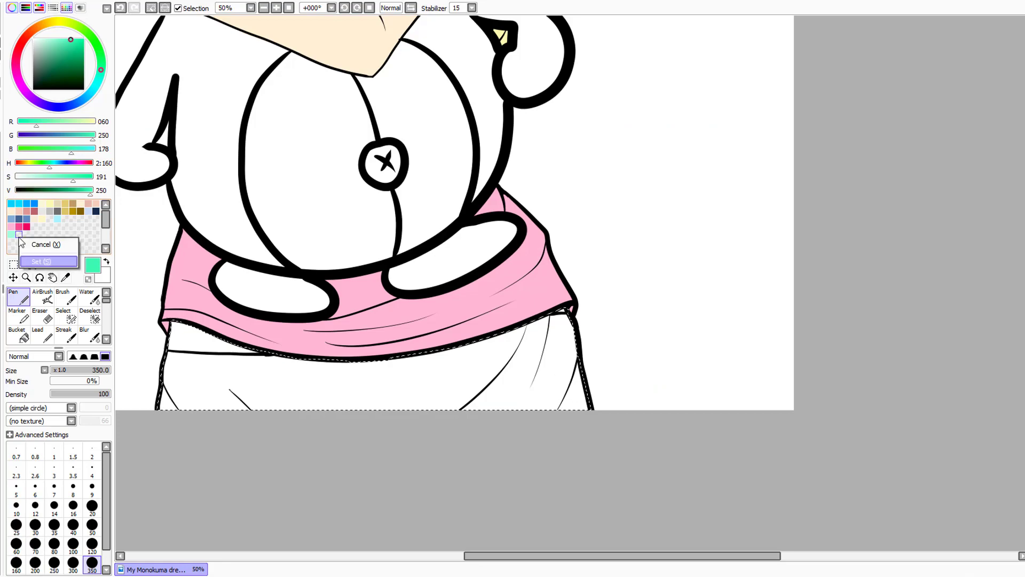
left_click(37, 258)
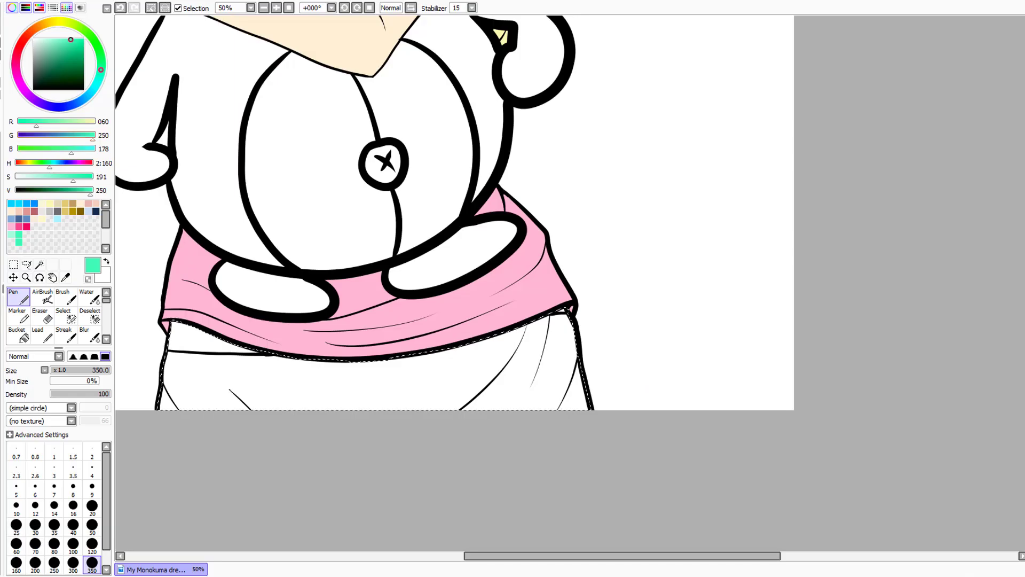
Mix a deeper green of RGB 6, 226, 142 and store it in the third swatch of the mint row
left_click_drag(36, 126, 19, 126)
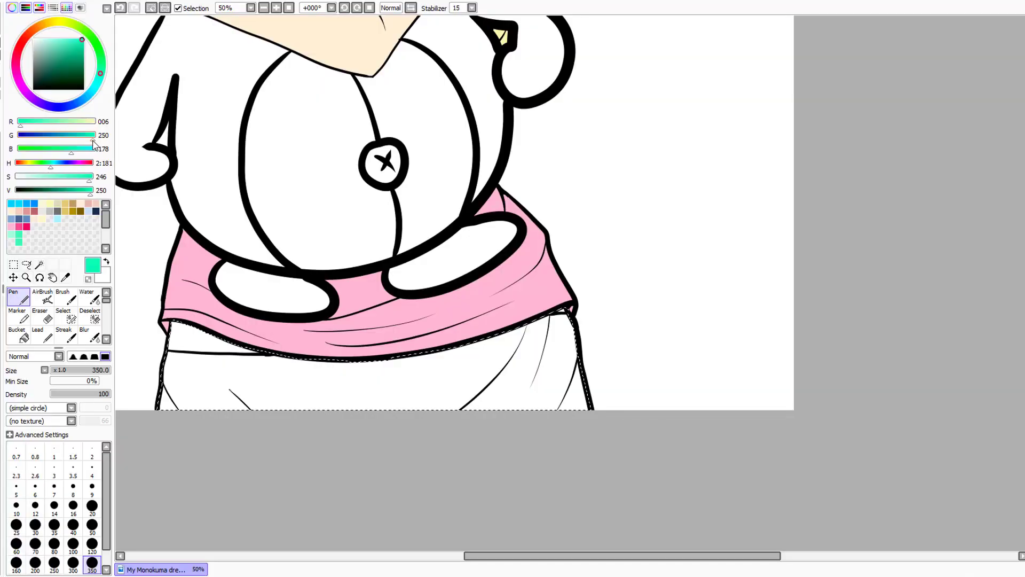
left_click_drag(93, 141, 86, 138)
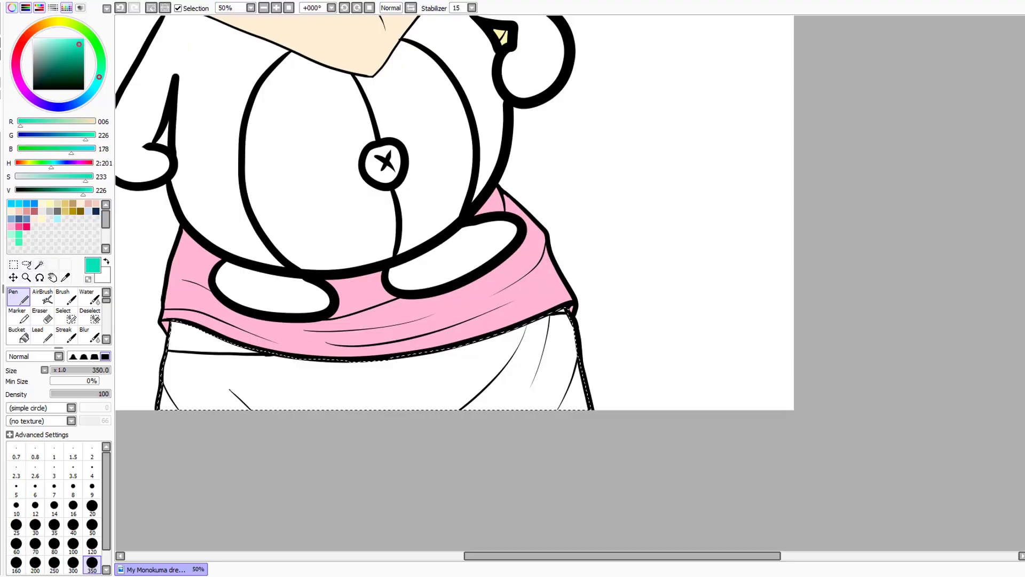
left_click_drag(72, 148, 61, 149)
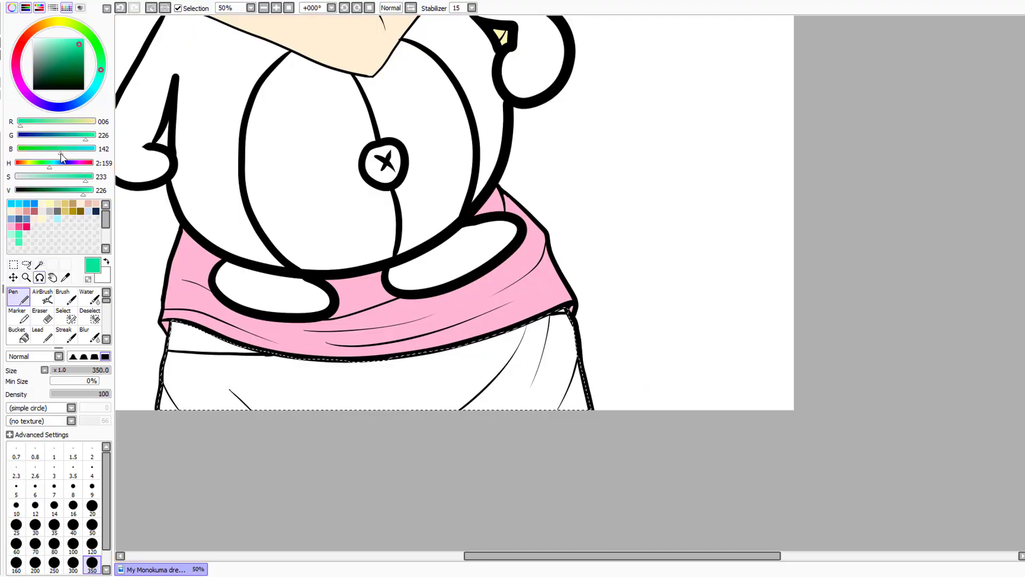
right_click(27, 235)
left_click(49, 257)
Fill the selected skirt with the light mint swatch using the Pen at size 350, and clear the selection
left_click(11, 235)
mouse_move(160, 376)
left_mouse_down()
mouse_move(178, 342)
mouse_move(490, 352)
left_mouse_up()
scroll(490, 283, "up", 8)
scroll(951, 389, "down", 6)
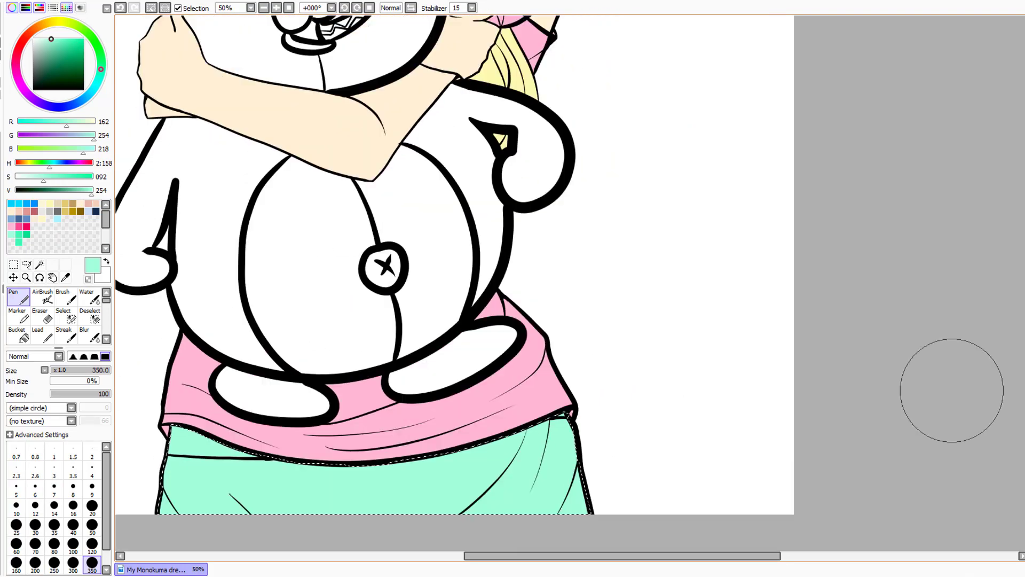
left_click(13, 264)
left_click(657, 330)
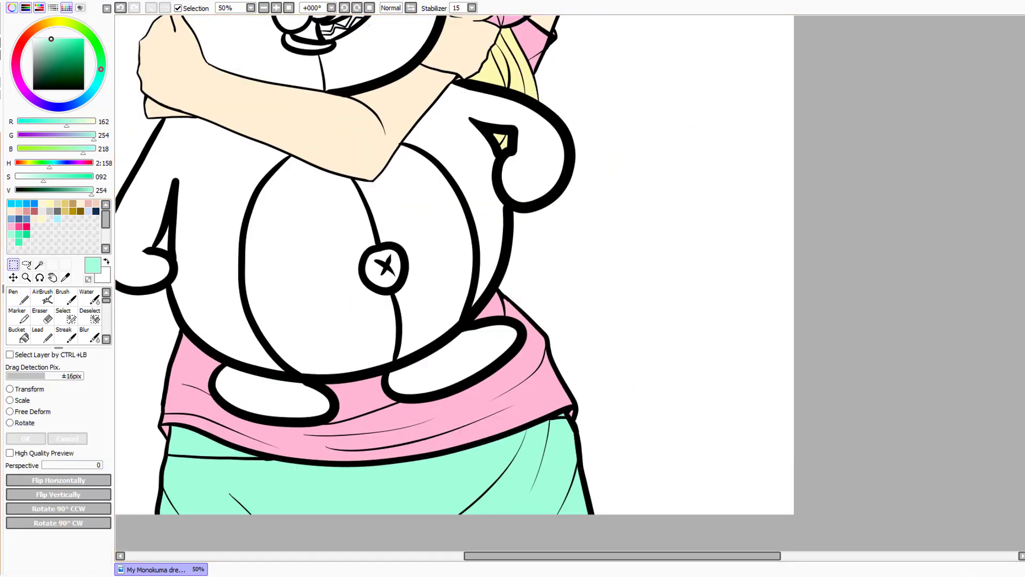
Try to select both feet and both ears of the bear with the Magic Wand, discarding the stray selections
left_click(39, 264)
left_click(214, 256)
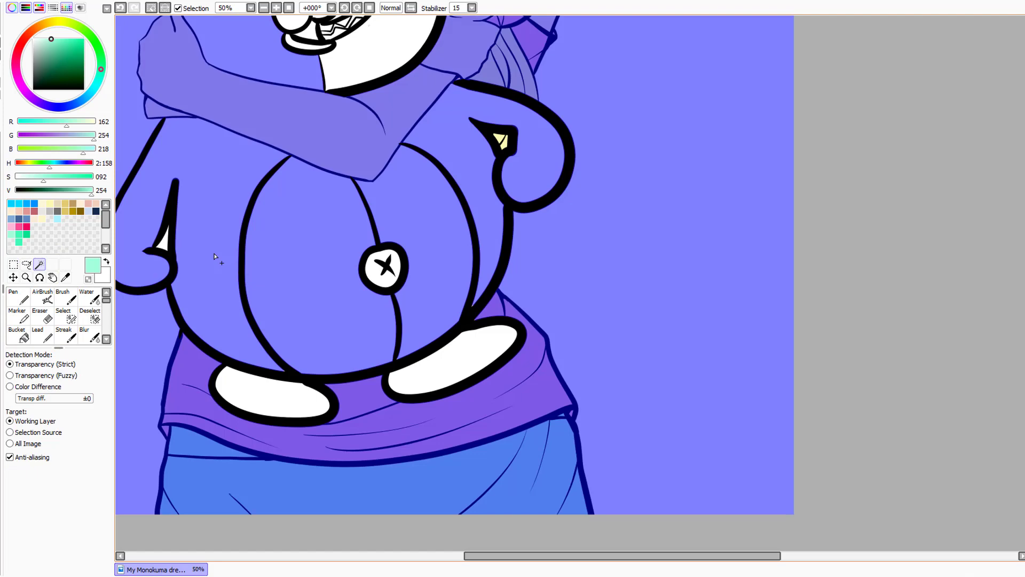
key("ctrl+d")
left_click(272, 392)
left_click(441, 373)
scroll(442, 373, "up", 3)
left_click(201, 49)
left_click(431, 57)
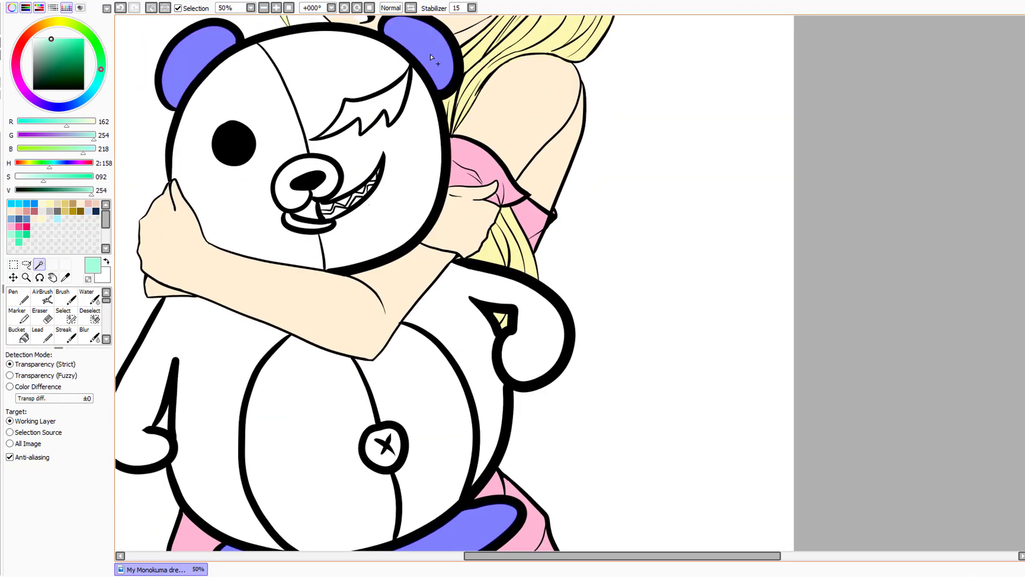
left_click(379, 111, "shift")
key("ctrl+z")
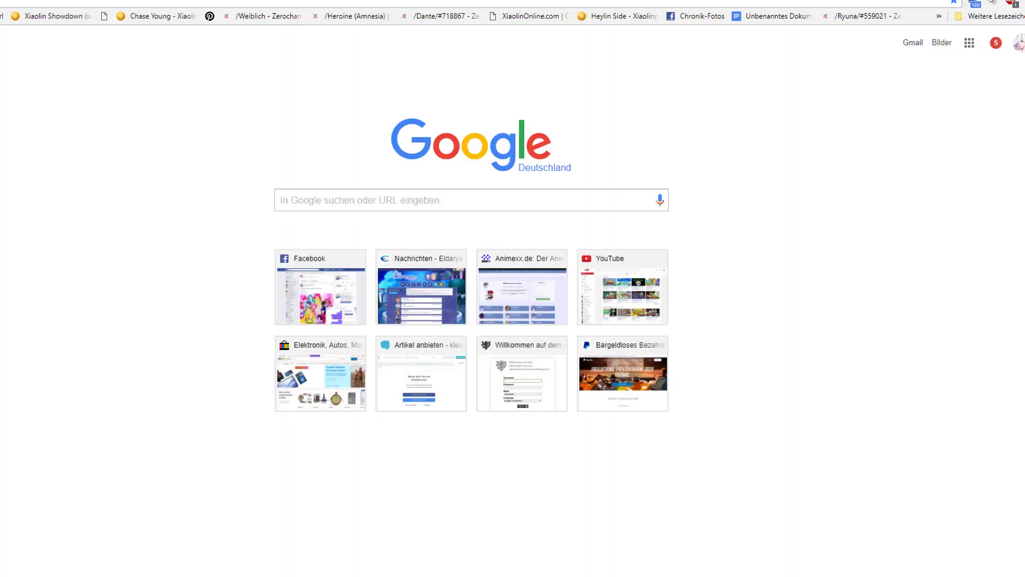
In the browser, search Google Images for "monokuma" and open a reference picture of the bear
type("monokuma")
key("Return")
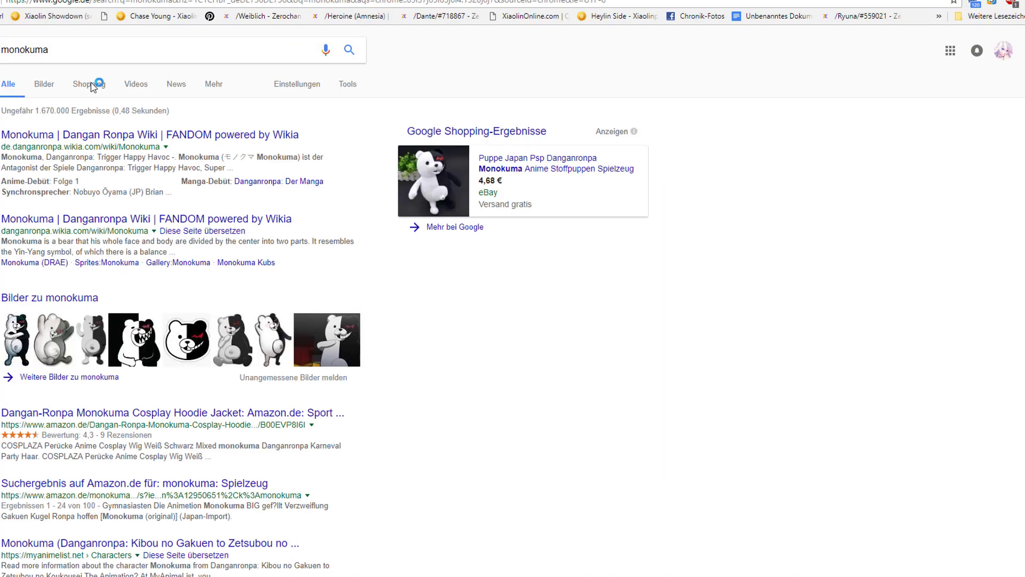
left_click(45, 84)
left_click(1, 256)
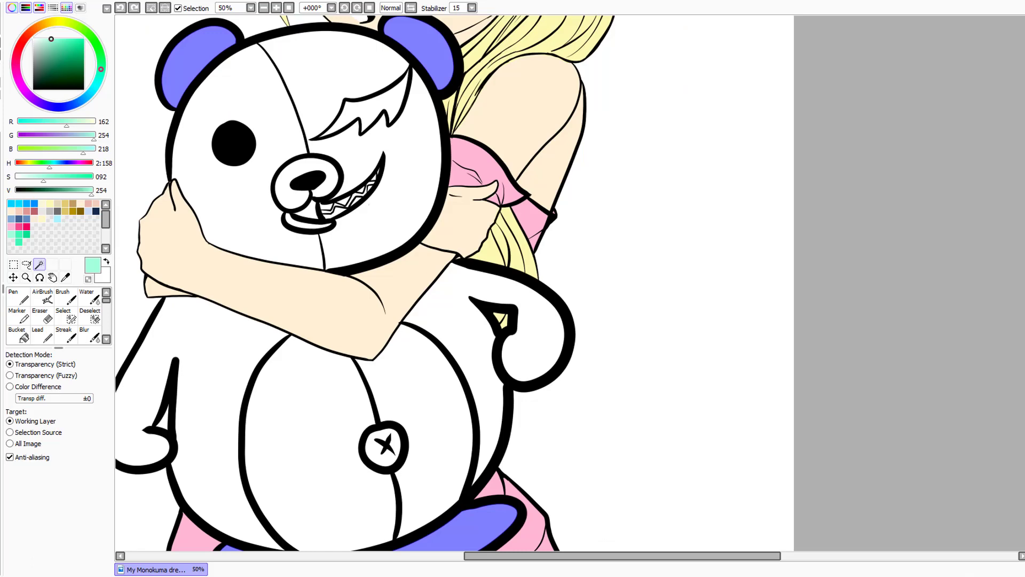
Back in the drawing, undo the foot and ear selections and select only the bear's left-hand foot with the Magic Wand
key("ctrl+z")
key("ctrl+z")
key("ctrl+z")
key("ctrl+z")
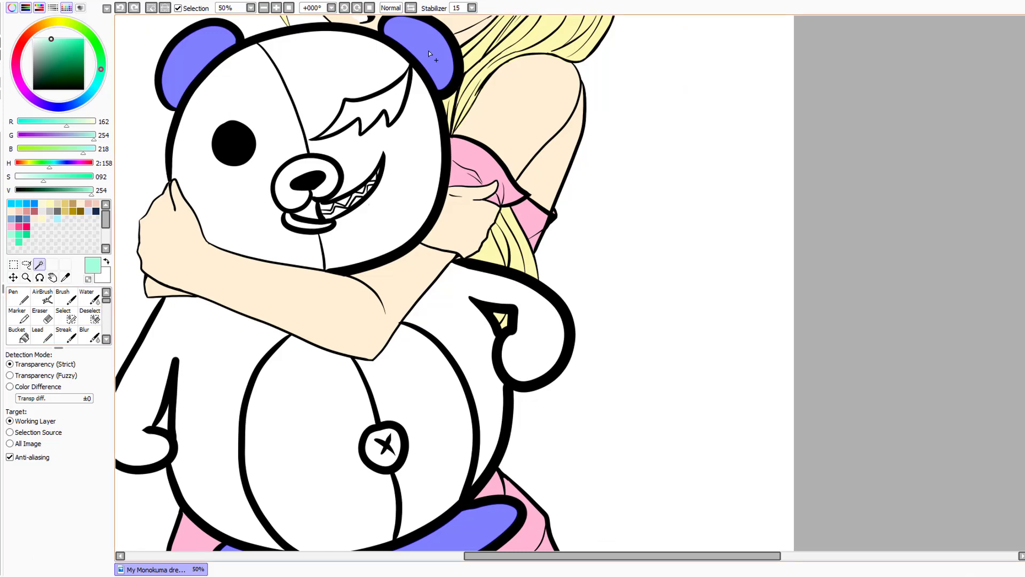
scroll(257, 404, "down", 3)
left_click(257, 404)
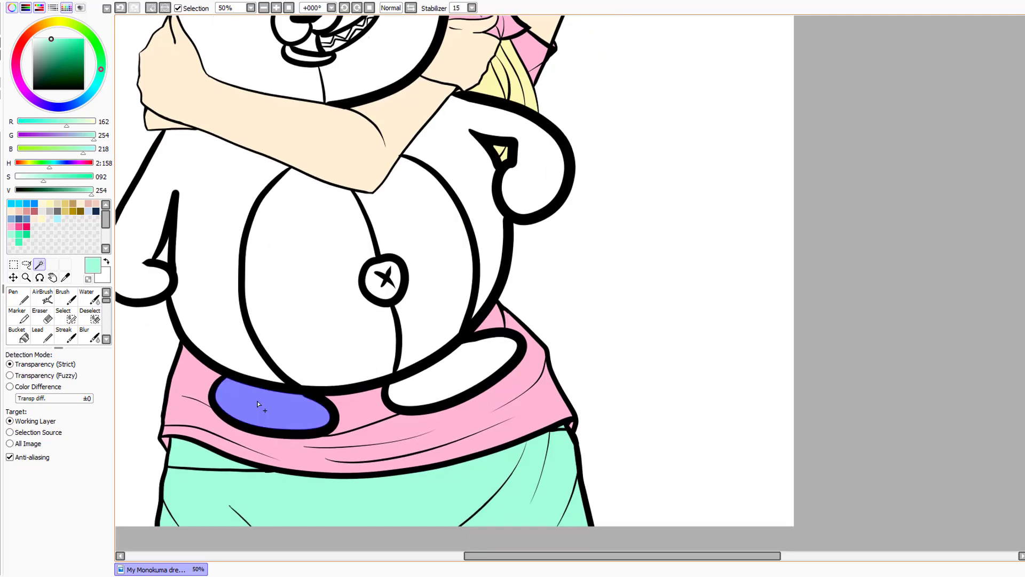
Add the bear's left-hand arm and body side to the selection by outlining them with the Select brush and filling with the Magic Wand
left_click(67, 316)
left_click_drag(506, 558, 478, 557)
mouse_move(190, 284)
left_mouse_down()
mouse_move(198, 224)
mouse_move(234, 154)
mouse_move(262, 128)
mouse_move(353, 165)
left_mouse_up()
mouse_move(191, 275)
left_mouse_down()
mouse_move(210, 296)
mouse_move(237, 293)
mouse_move(246, 201)
mouse_move(268, 326)
mouse_move(321, 373)
mouse_move(331, 347)
mouse_move(312, 237)
mouse_move(355, 170)
left_mouse_up()
left_click(92, 317)
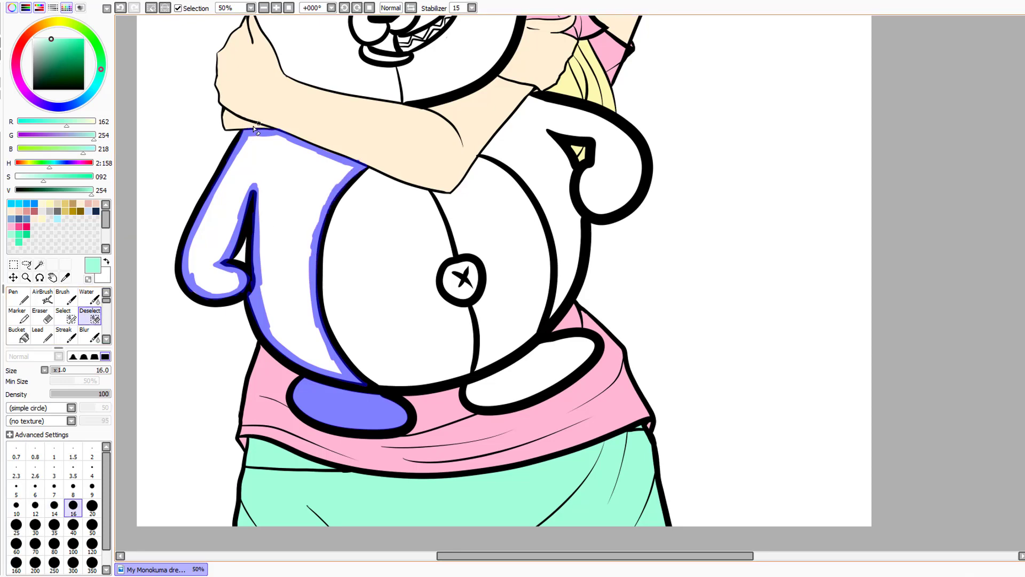
left_click(39, 263)
left_click(280, 229)
left_click(70, 315)
key("Up")
left_click(92, 317)
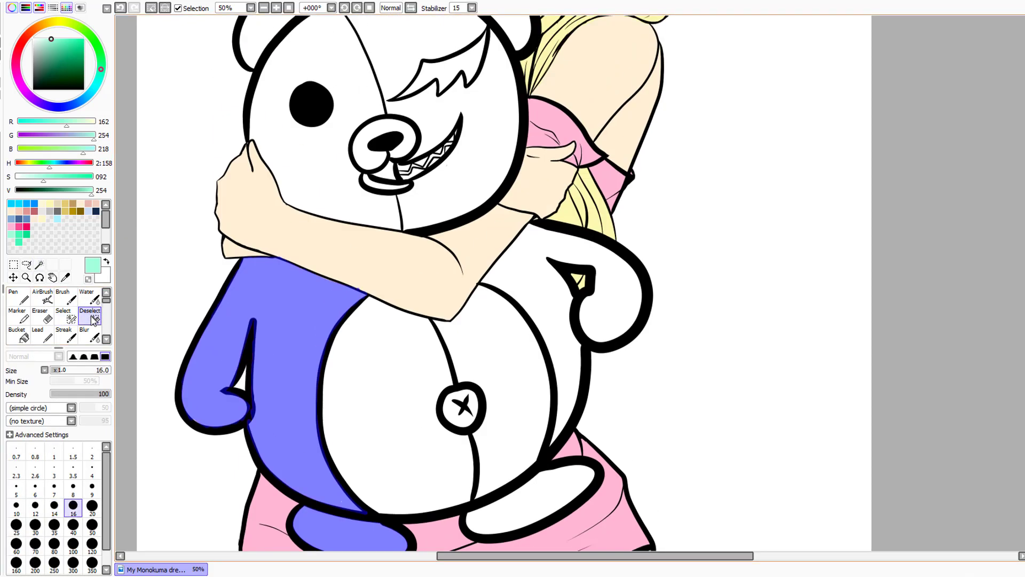
Add the left half of the bear's face, outlined with the Select brush at size 14, and the left-hand ear to the selection
left_click(70, 315)
scroll(319, 296, "up", 3)
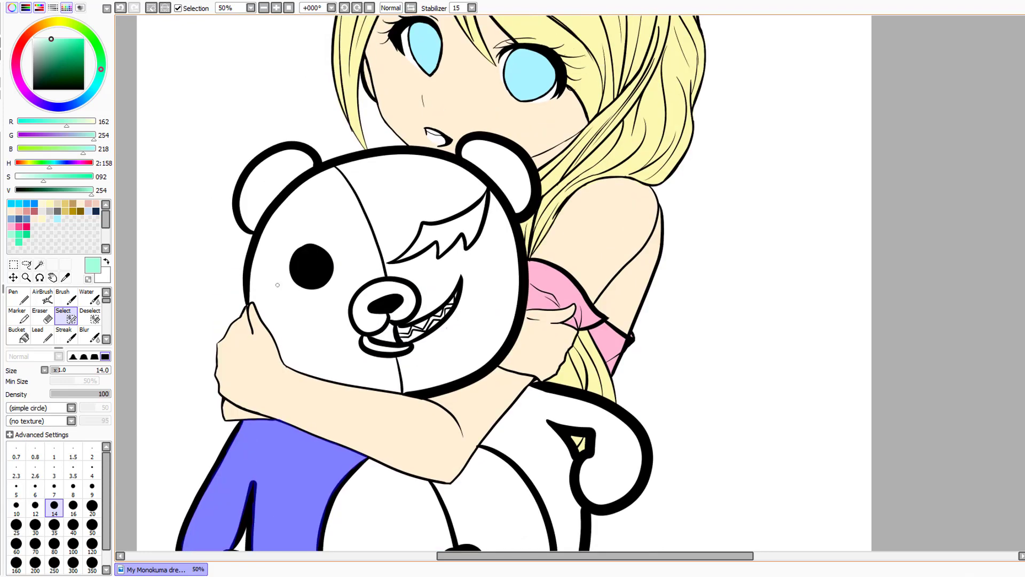
mouse_move(256, 298)
left_mouse_down()
mouse_move(285, 357)
mouse_move(318, 369)
mouse_move(294, 366)
mouse_move(379, 387)
mouse_move(395, 362)
mouse_move(355, 343)
mouse_move(353, 289)
mouse_move(345, 297)
mouse_move(379, 269)
mouse_move(332, 163)
mouse_move(259, 247)
mouse_move(332, 170)
left_mouse_up()
key("w")
left_click(307, 233)
key("d")
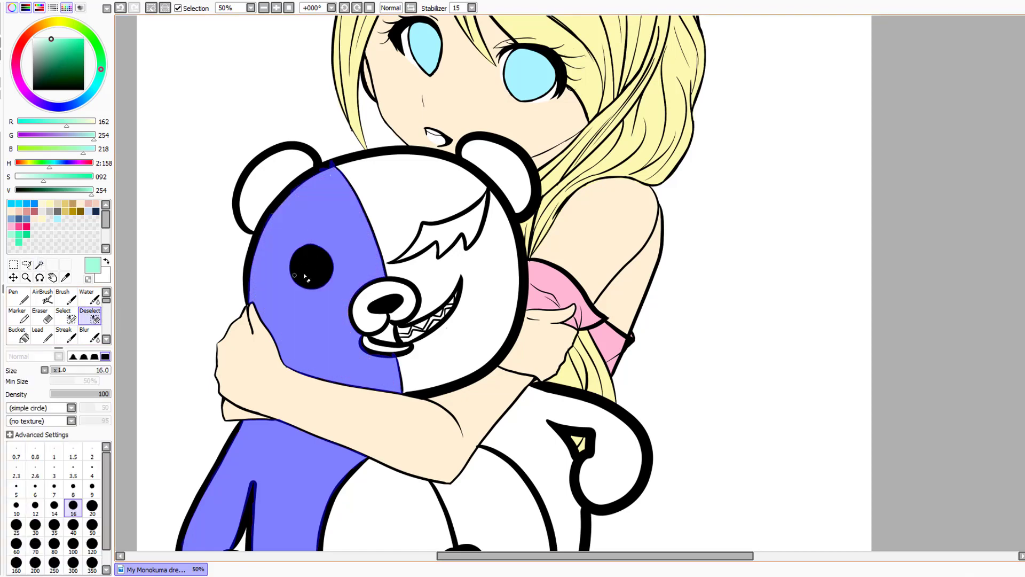
key("w")
left_click(277, 183)
Check the bear's coloring in the Monokuma reference picture in the browser and return to the drawing's belly area
key("n")
key("alt+Tab")
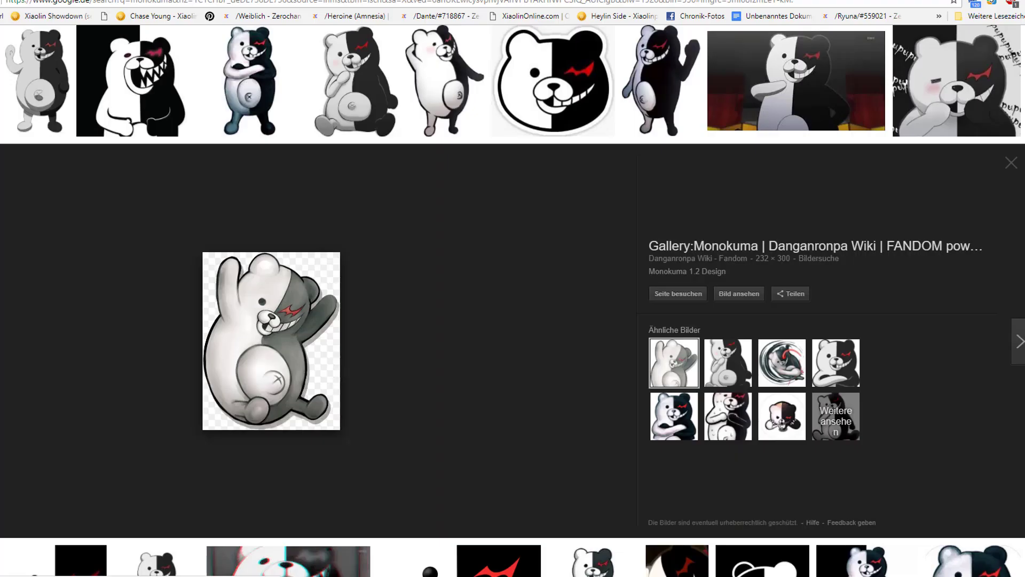
left_click(416, 572)
left_click_drag(849, 405, 854, 257)
left_click(66, 314)
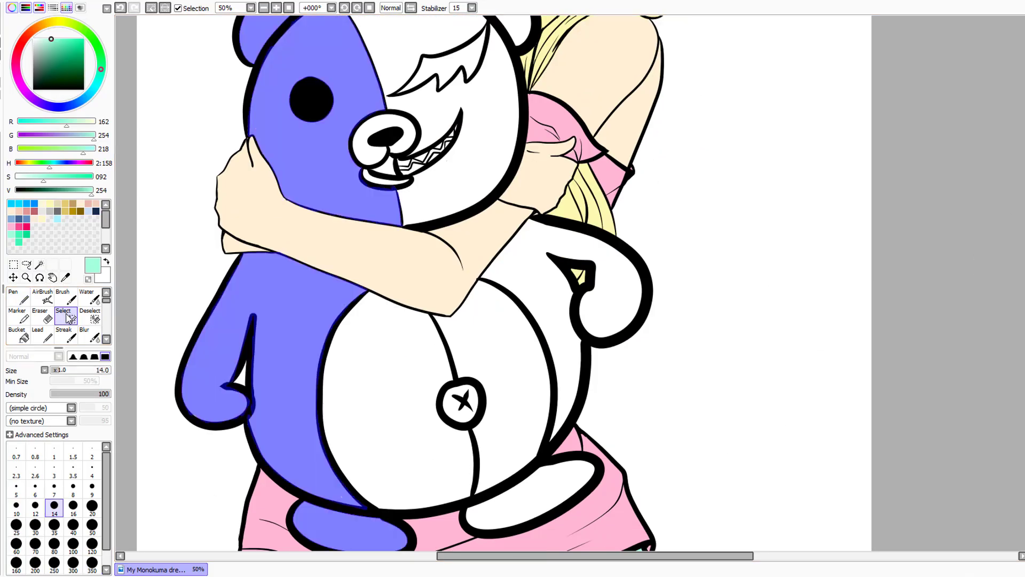
left_click(40, 266)
left_click(374, 416)
key("ctrl+z")
Add the bear's round belly to the selection by outlining it with the Select brush at size 14 and filling with the Magic Wand
left_click(64, 316)
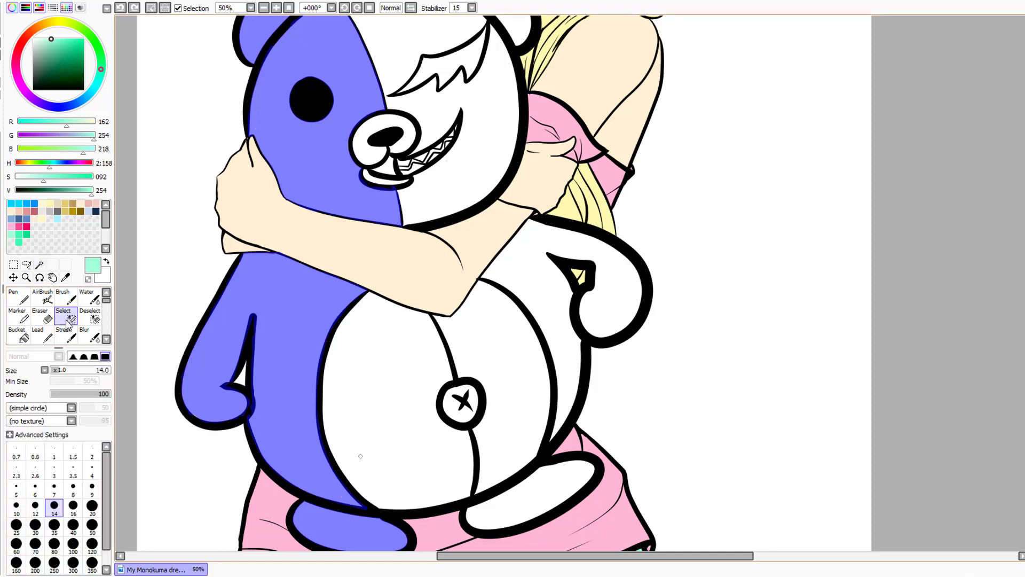
mouse_move(370, 503)
left_mouse_down()
mouse_move(489, 488)
mouse_move(518, 467)
mouse_move(545, 409)
mouse_move(370, 490)
mouse_move(340, 467)
mouse_move(328, 449)
mouse_move(336, 345)
mouse_move(331, 381)
mouse_move(341, 352)
mouse_move(334, 338)
mouse_move(369, 293)
mouse_move(448, 324)
left_mouse_up()
mouse_move(492, 285)
left_mouse_down()
mouse_move(518, 311)
mouse_move(544, 396)
left_mouse_up()
key("w")
left_click(356, 378)
left_click(466, 335)
left_click(67, 318)
left_click_drag(364, 489, 376, 490)
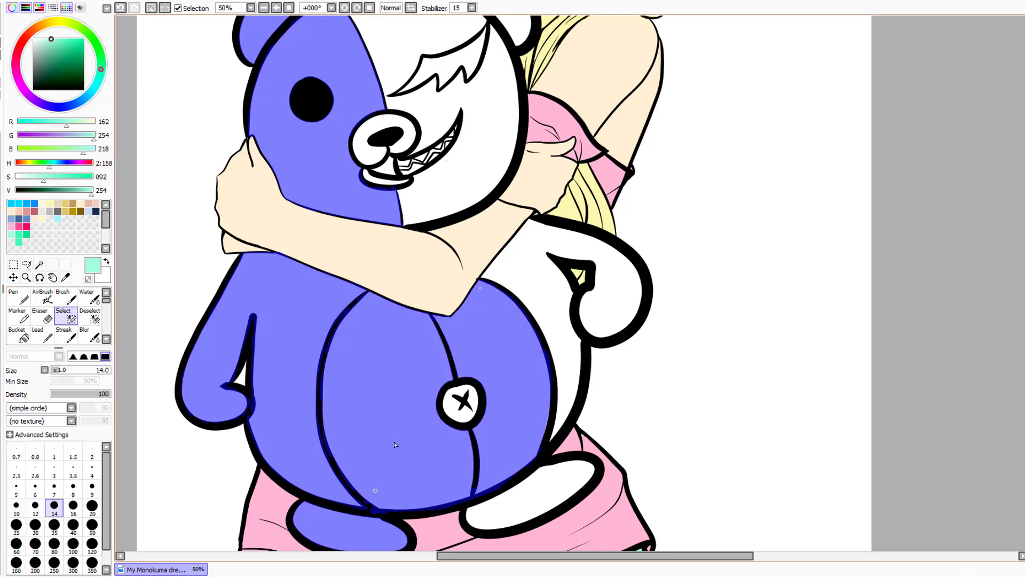
Add the bear's belly button, muzzle and chin to the selection with the Select brush at size 14
mouse_move(454, 391)
left_mouse_down()
mouse_move(469, 411)
mouse_move(456, 391)
left_mouse_up()
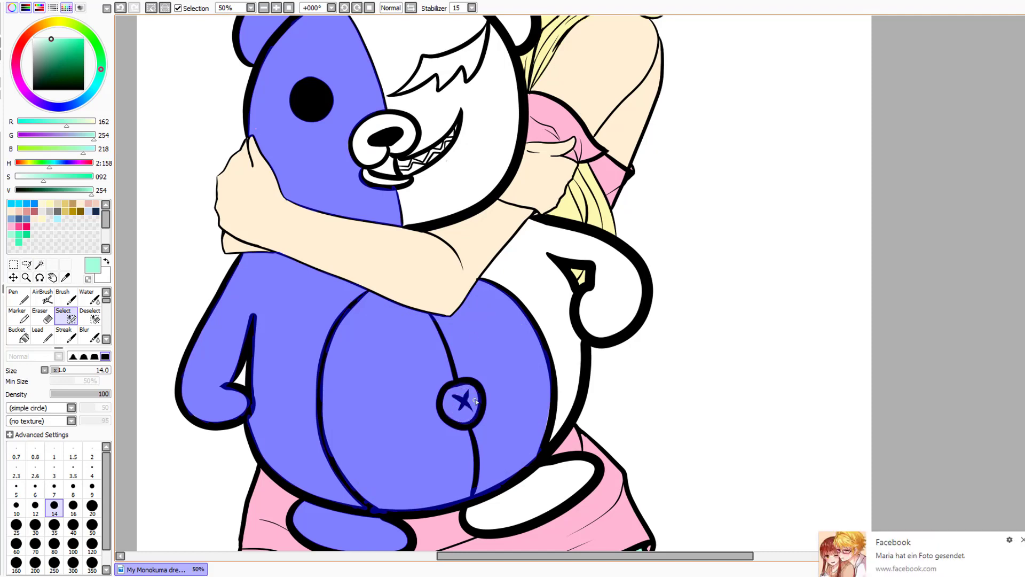
scroll(1018, 348, "up", 5)
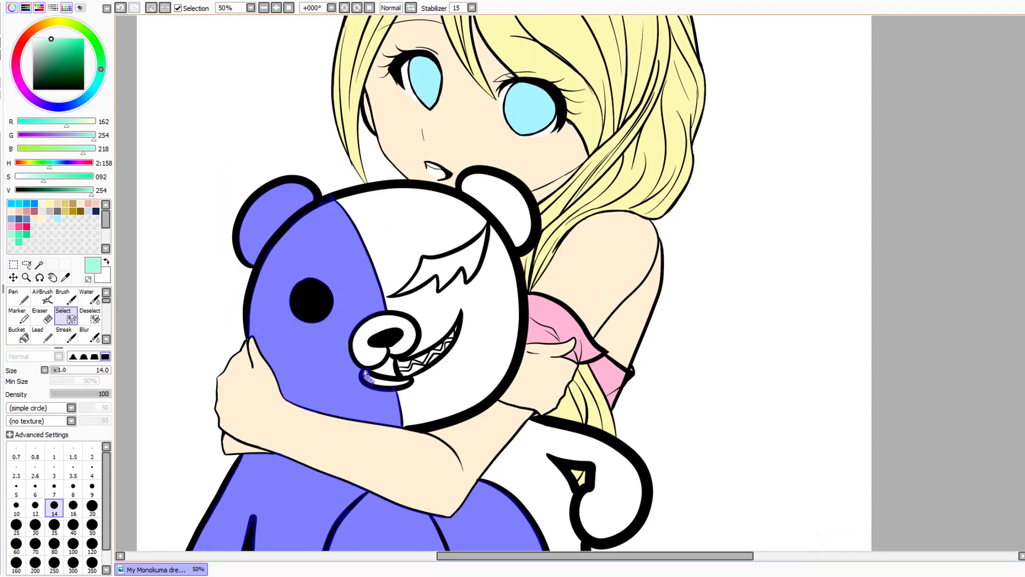
mouse_move(357, 328)
left_mouse_down()
mouse_move(366, 361)
mouse_move(379, 356)
mouse_move(356, 339)
mouse_move(399, 319)
mouse_move(407, 344)
mouse_move(396, 352)
mouse_move(375, 327)
left_mouse_up()
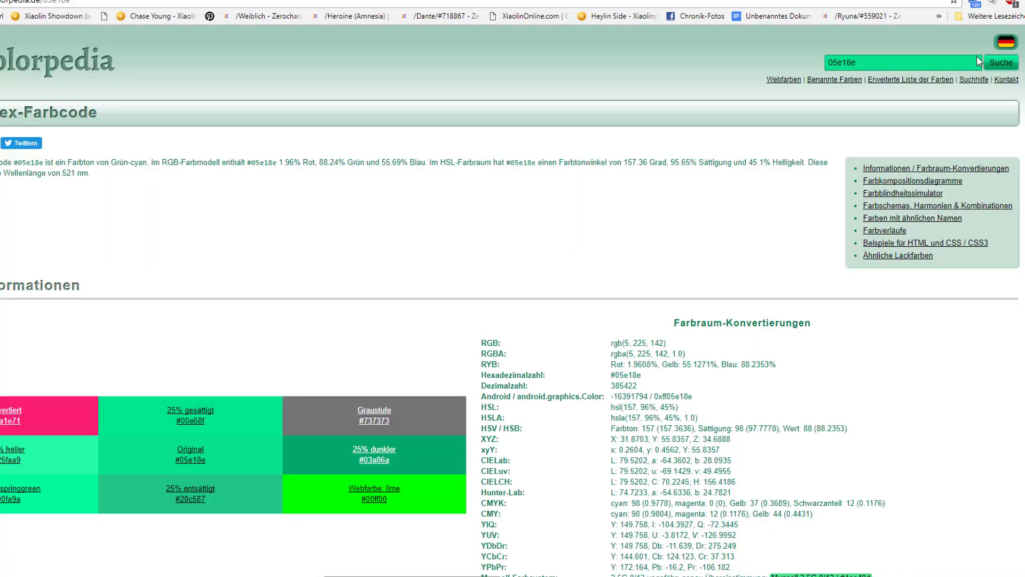
Look up the light gray color e1e1e1 on the Colorpedia site in the browser and examine its RGB information
left_click(960, 63)
left_click_drag(844, 135, 869, 137)
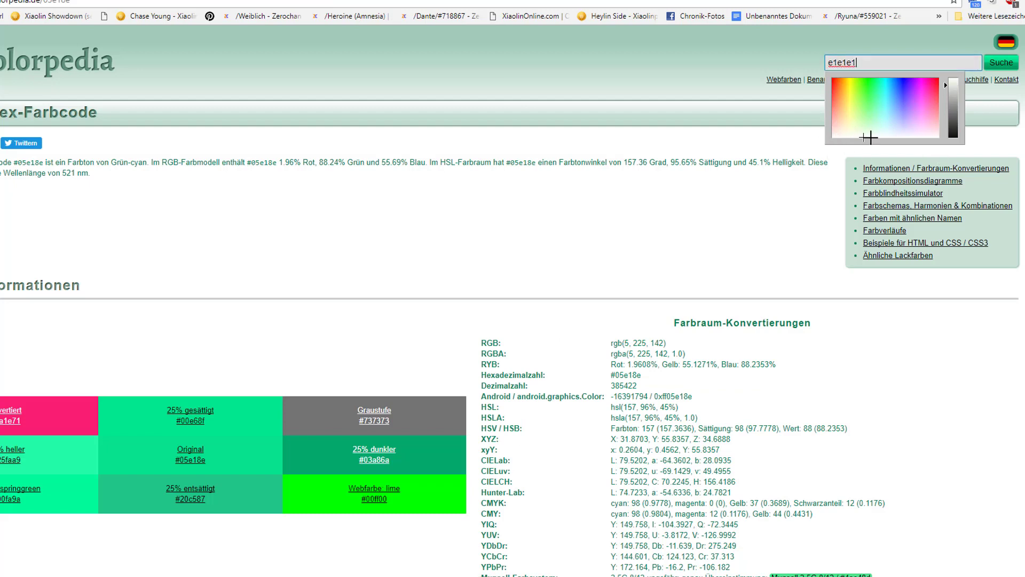
left_click(645, 303)
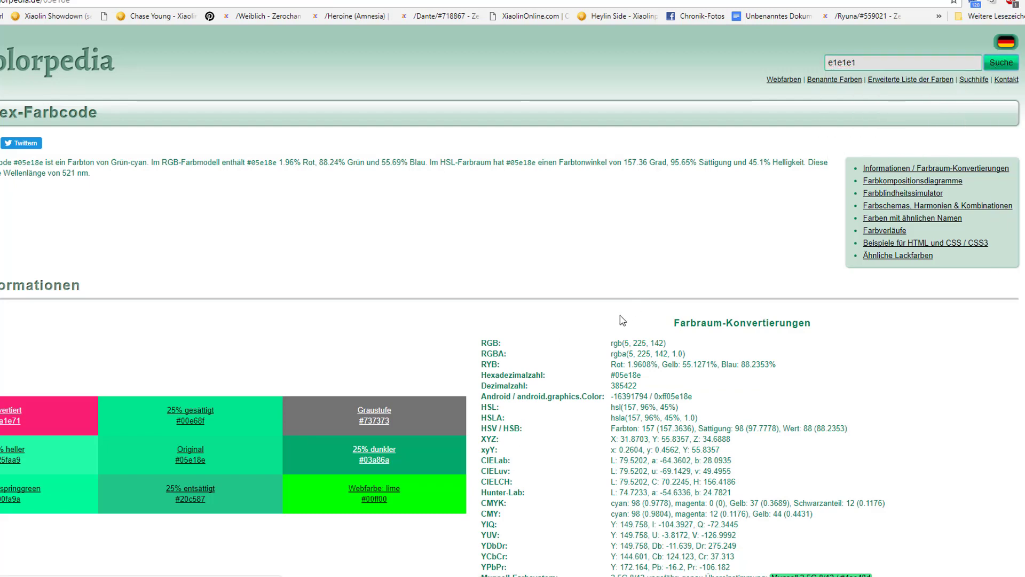
scroll(484, 418, "down", 2)
scroll(371, 434, "up", 1)
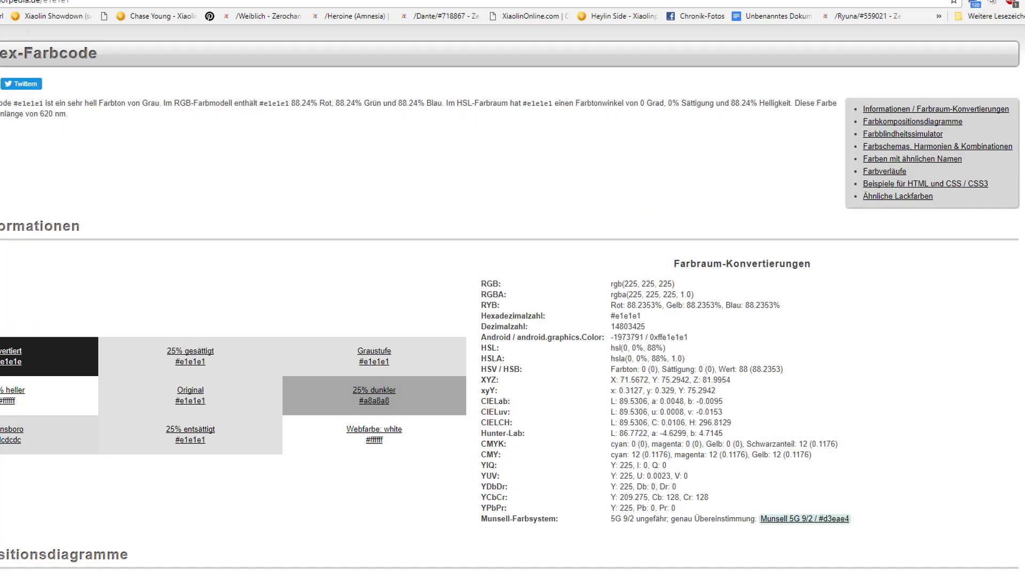
scroll(195, 291, "up", 1)
scroll(258, 445, "down", 1)
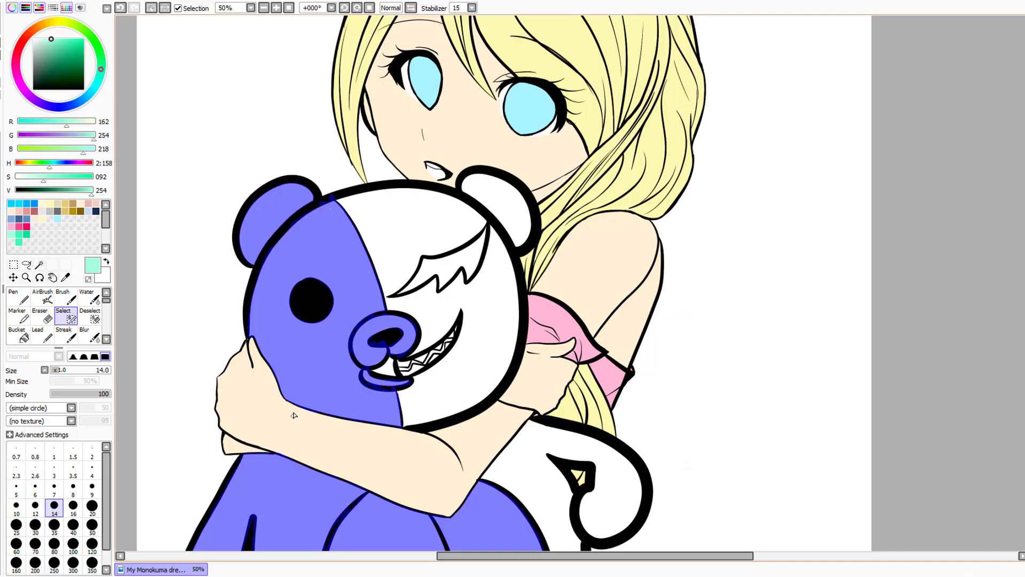
Paint the selected bear areas off-white (RGB 250, 250, 250) with the Pen at size 350 and clear the selection
scroll(462, 271, "down", 2)
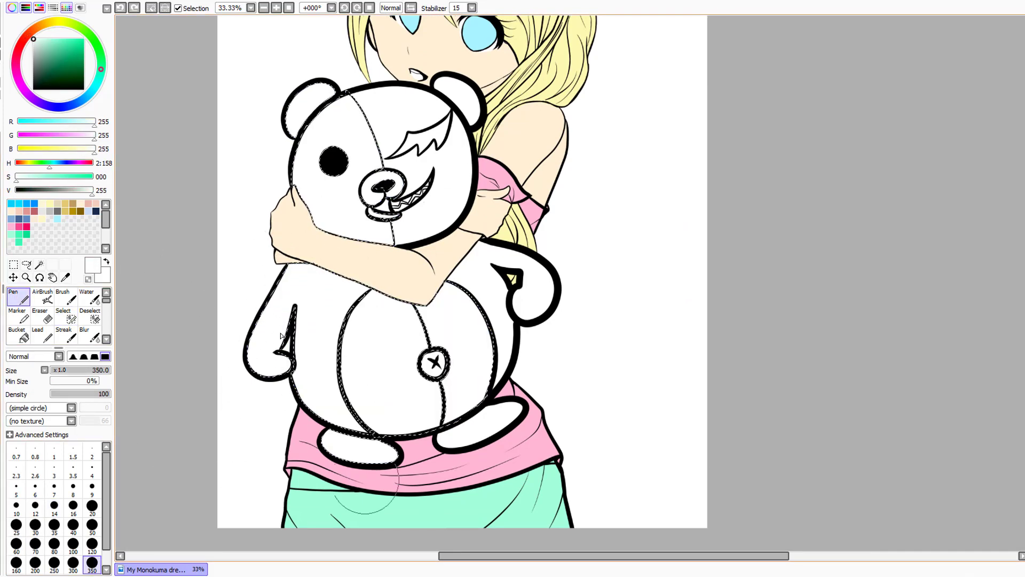
left_click(33, 39)
left_click_drag(274, 359, 404, 430)
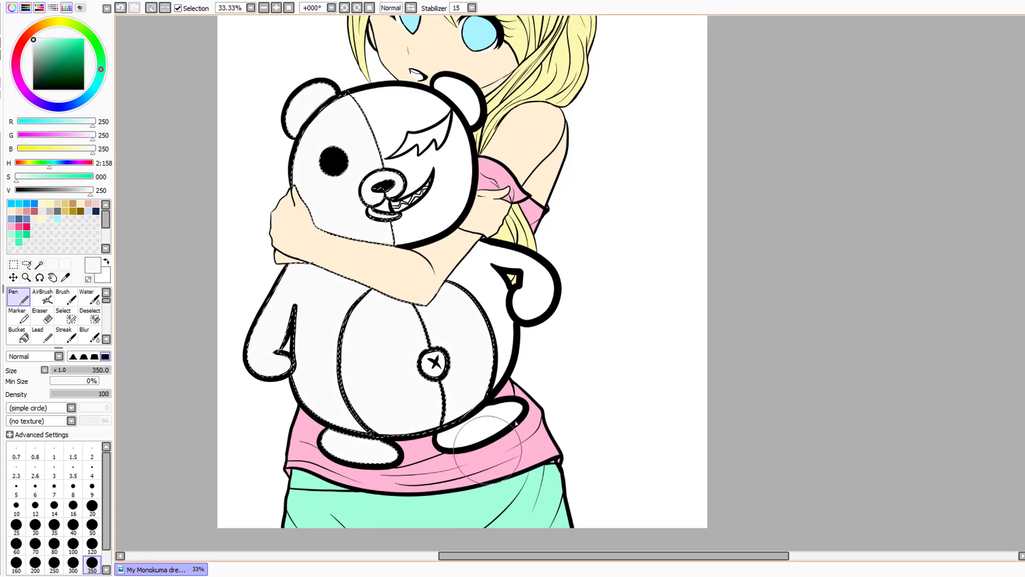
left_click(276, 8)
left_click(276, 7)
left_click(276, 8)
left_click(263, 7)
left_click(263, 8)
left_click(263, 8)
left_click(14, 264)
left_click(191, 191)
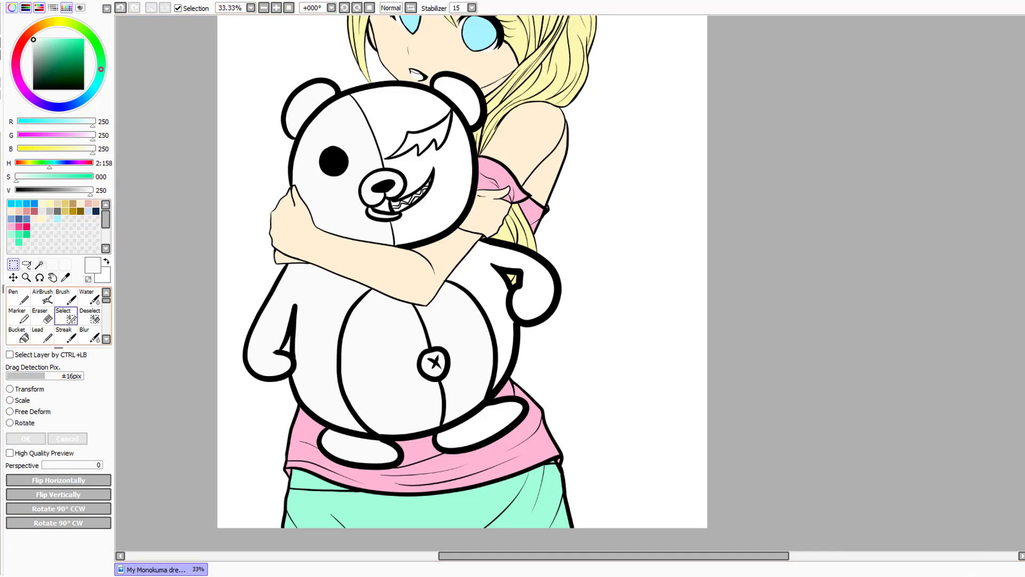
Outline the right-hand half of the bear's face, including around the jagged eye and the grin, with the Select brush at size 14
left_click(67, 318)
mouse_move(373, 128)
left_mouse_down()
mouse_move(355, 95)
mouse_move(417, 89)
mouse_move(454, 113)
mouse_move(470, 169)
mouse_move(455, 218)
mouse_move(436, 232)
mouse_move(401, 241)
left_mouse_up()
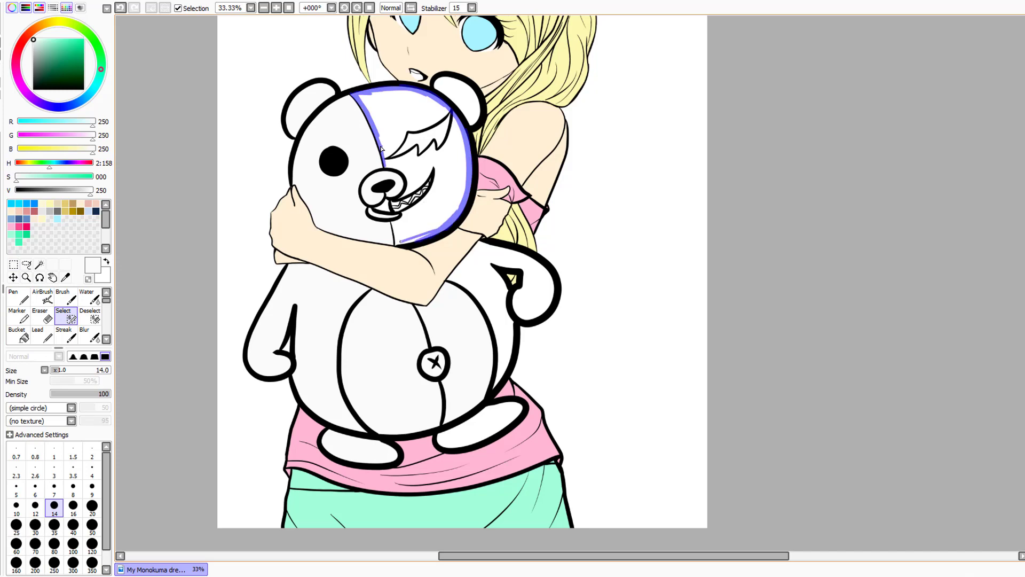
left_click_drag(381, 148, 402, 247)
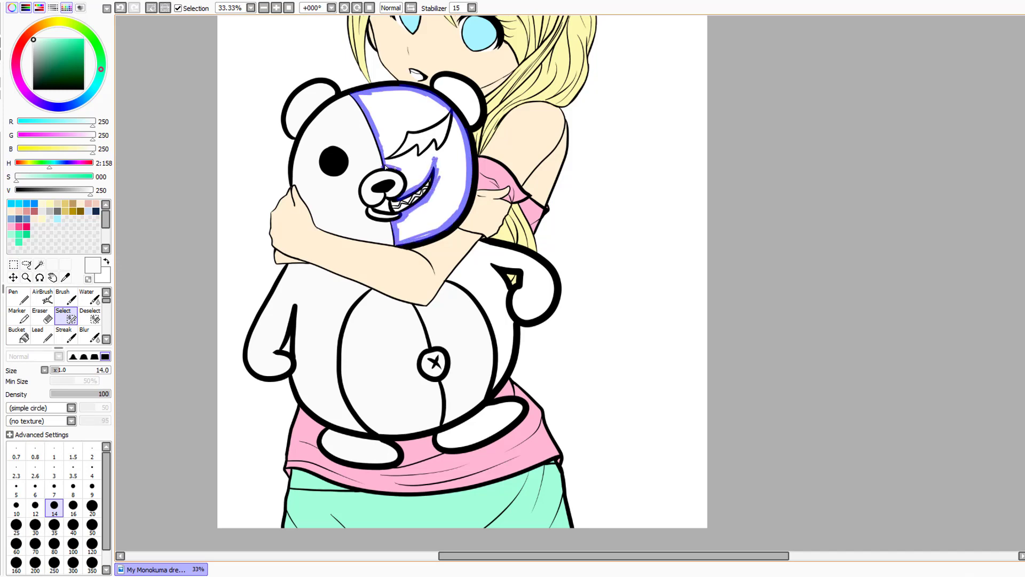
mouse_move(385, 161)
left_mouse_down()
mouse_move(443, 147)
mouse_move(455, 119)
mouse_move(391, 148)
mouse_move(407, 130)
left_mouse_up()
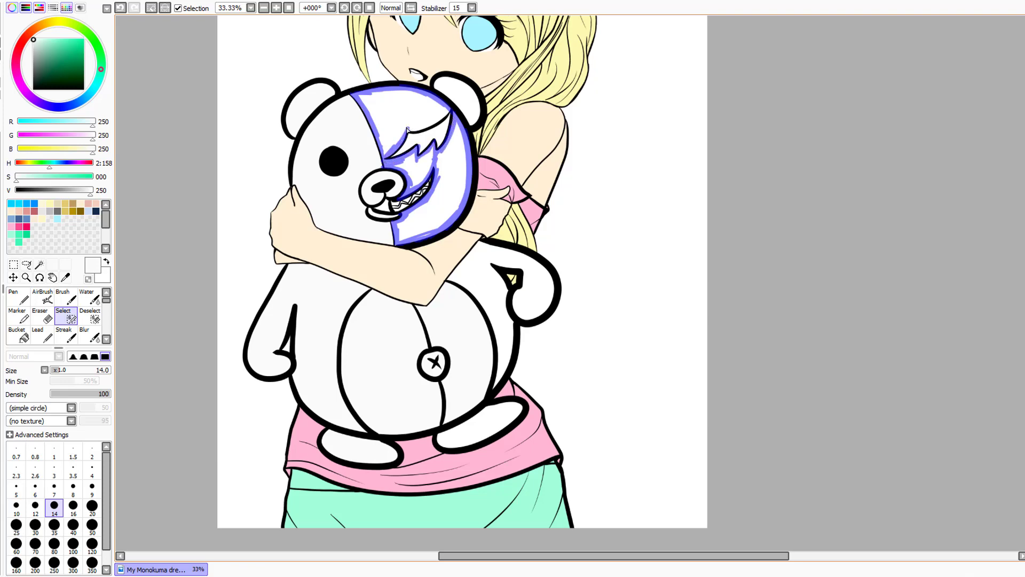
left_click(96, 317)
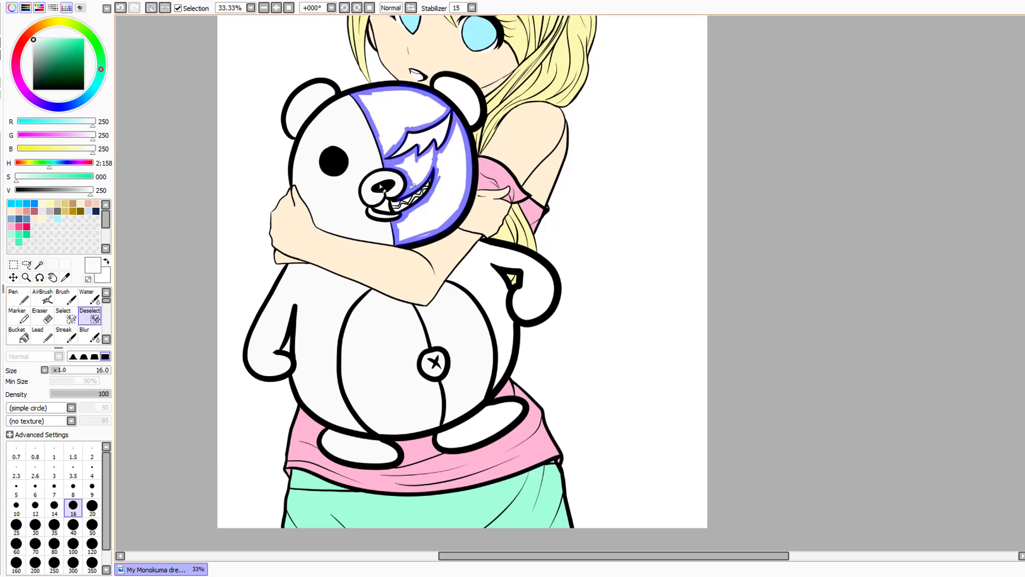
left_click(70, 319)
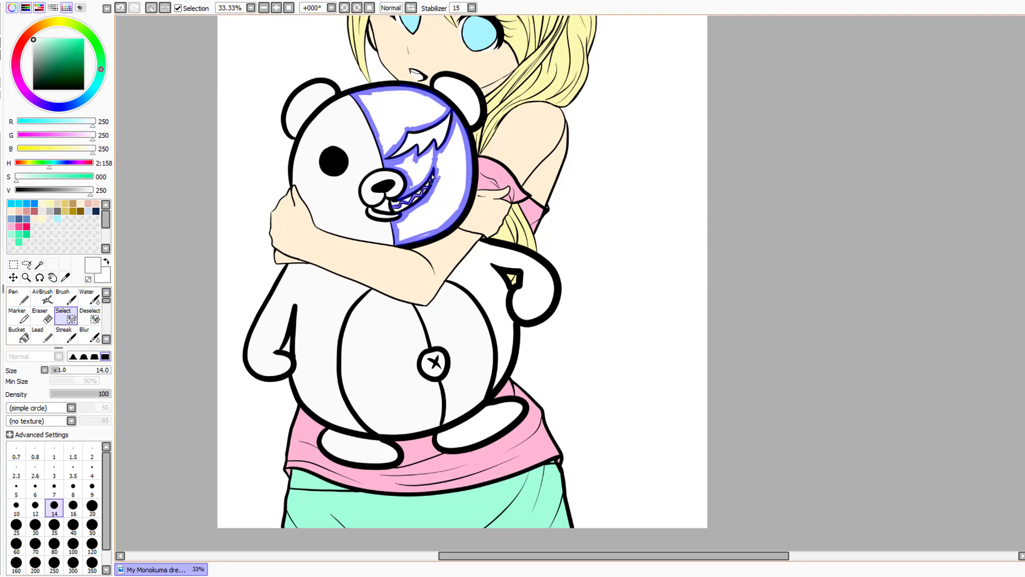
Refine the selection along the zigzag teeth in the bear's grin with the Select and Deselect brushes
double_click(276, 7)
left_click(90, 315)
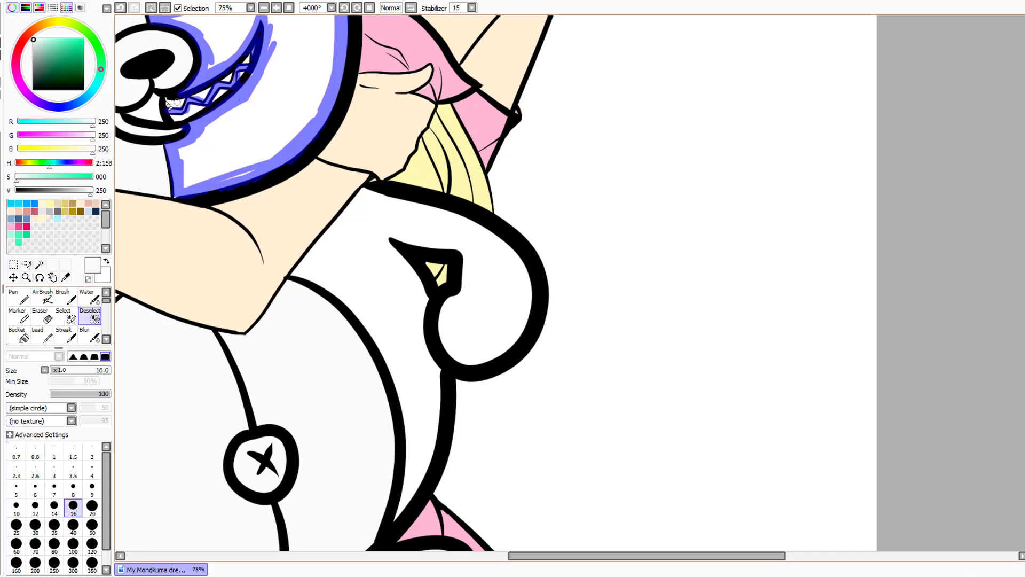
left_click(72, 470)
left_click(66, 318)
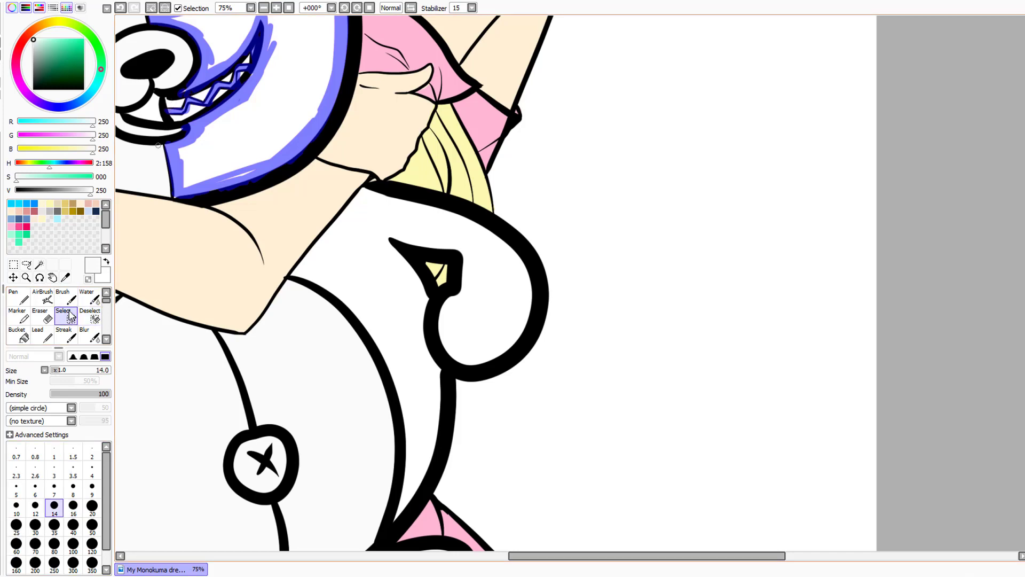
left_click(18, 507)
left_click(90, 317)
left_click(92, 488)
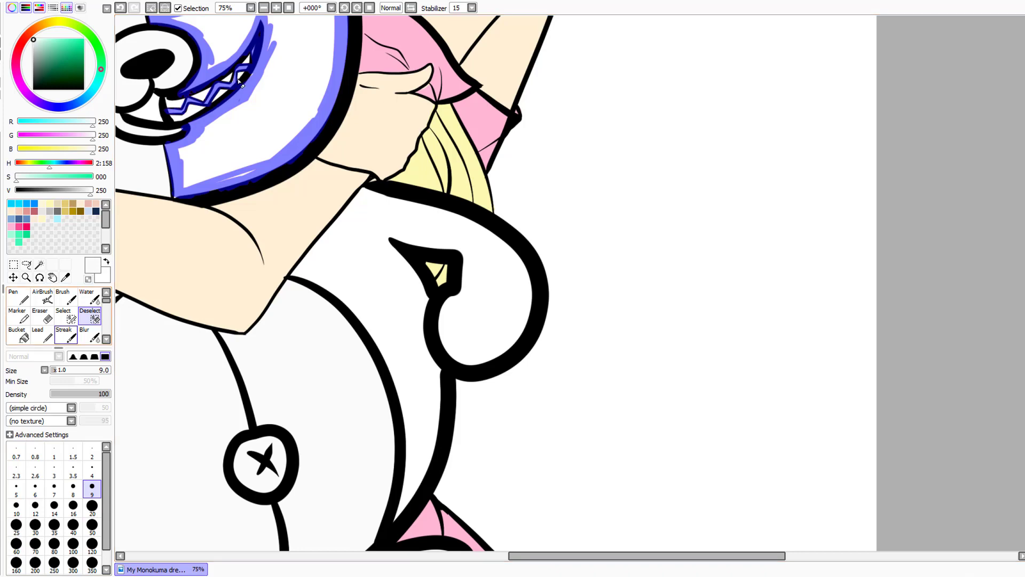
key("e")
key("bracketright")
scroll(223, 121, "down", 3)
Outline the bear's right-hand arm and body side with the Select brush at size 16
left_click(73, 506)
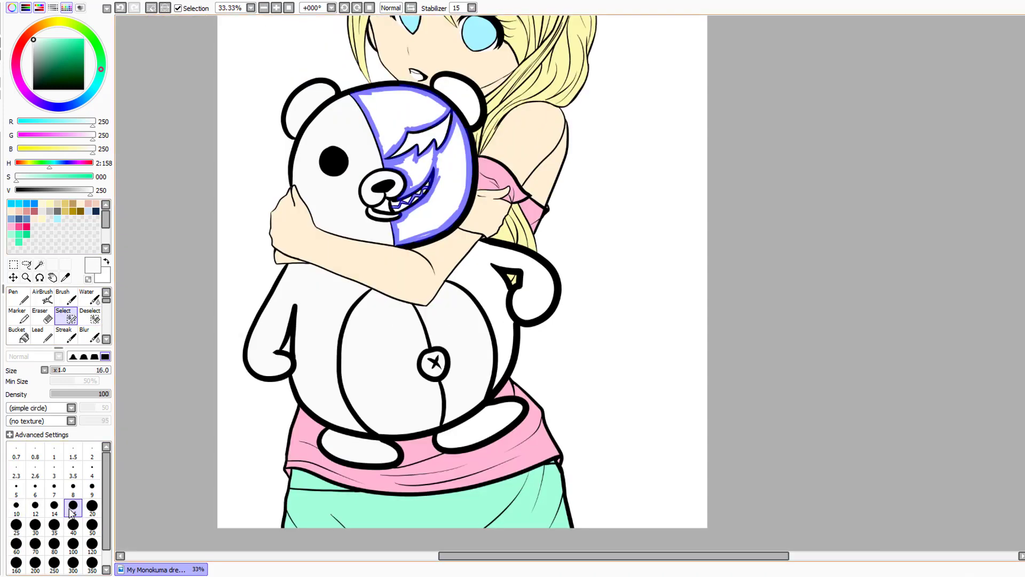
mouse_move(450, 282)
left_mouse_down()
mouse_move(478, 248)
mouse_move(501, 247)
mouse_move(550, 280)
mouse_move(552, 302)
mouse_move(524, 317)
mouse_move(520, 252)
mouse_move(522, 303)
mouse_move(521, 275)
mouse_move(484, 261)
mouse_move(512, 321)
mouse_move(500, 365)
left_mouse_up()
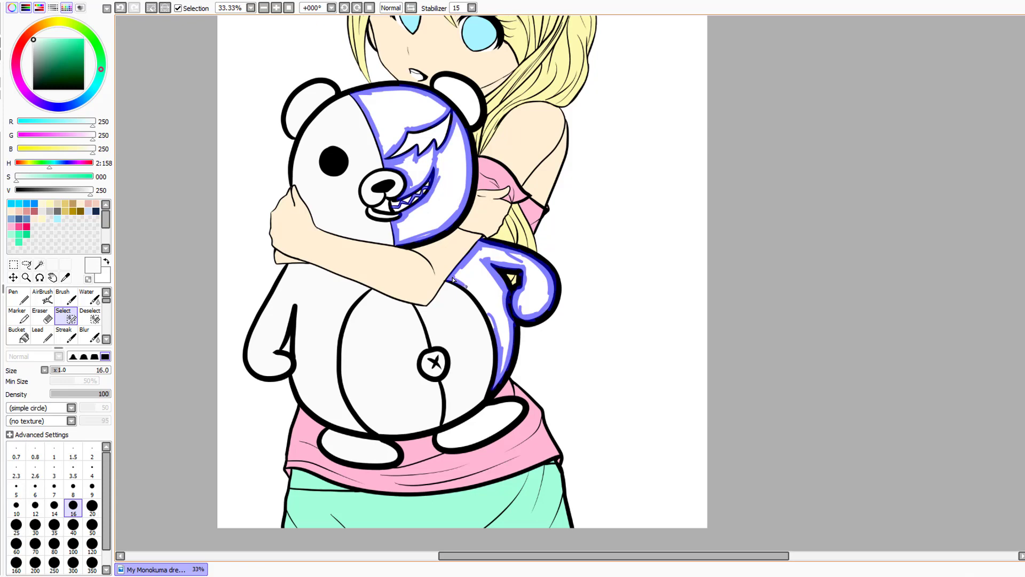
mouse_move(465, 286)
left_mouse_down()
mouse_move(492, 311)
mouse_move(498, 349)
left_mouse_up()
Fill the outlined face half, arm and body side into the selection with the Magic Wand and add the right-hand ear and foot
key("w")
left_click(414, 115)
left_click(447, 166)
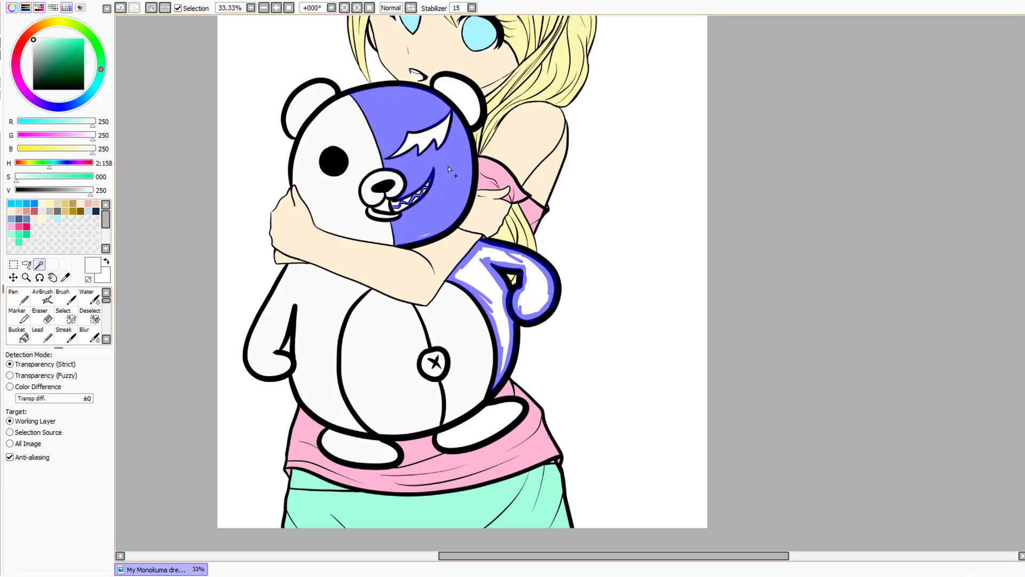
left_click(464, 98)
key("ctrl+z")
left_click(463, 99)
left_click(480, 424)
left_click(529, 291)
left_click(69, 319)
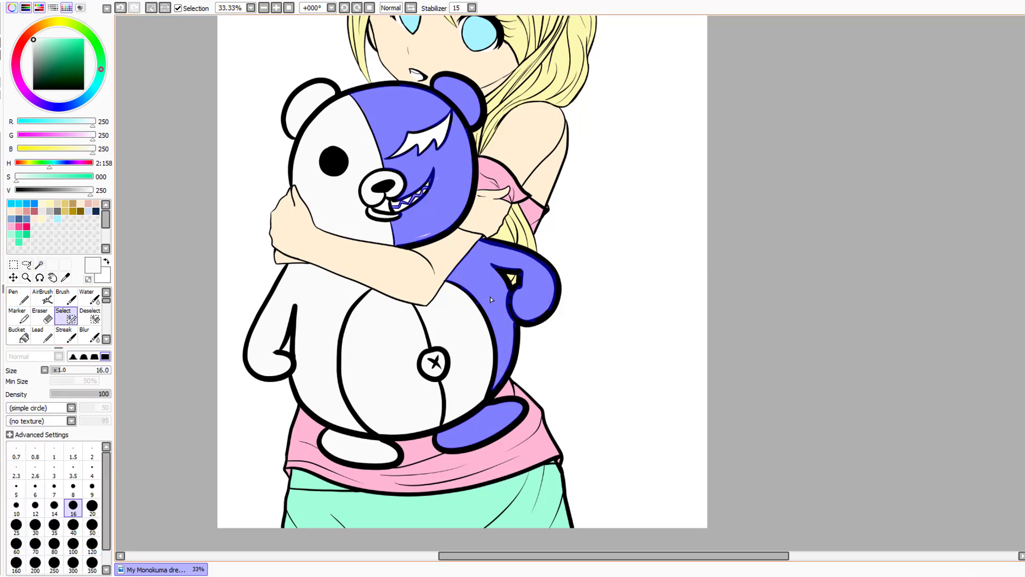
Paint the selected half of the bear black with the Pen at size 350 and clear the selection
left_click(18, 297)
left_click(33, 89)
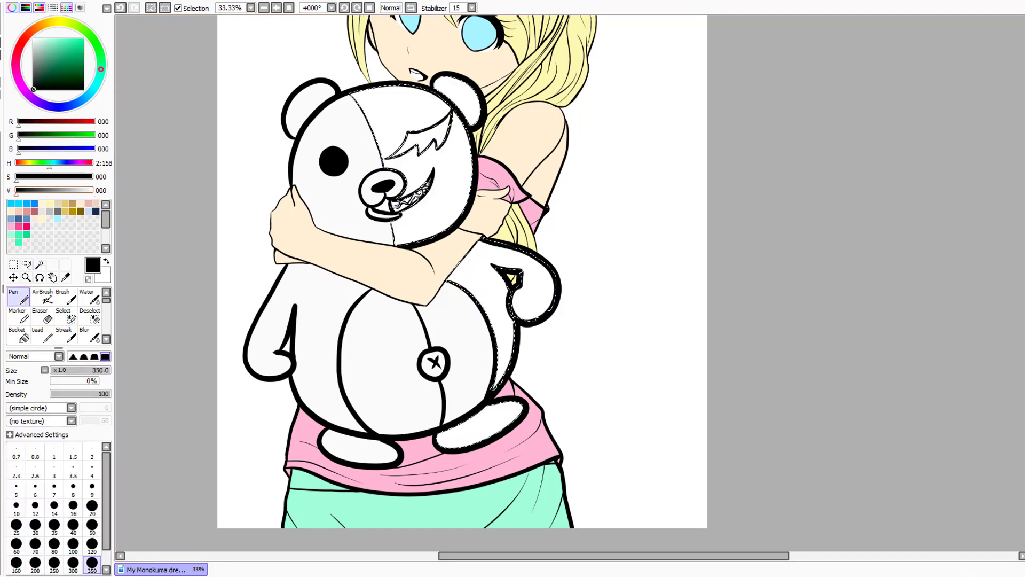
left_click_drag(374, 98, 346, 68)
left_click_drag(433, 162, 528, 378)
key("ctrl+d")
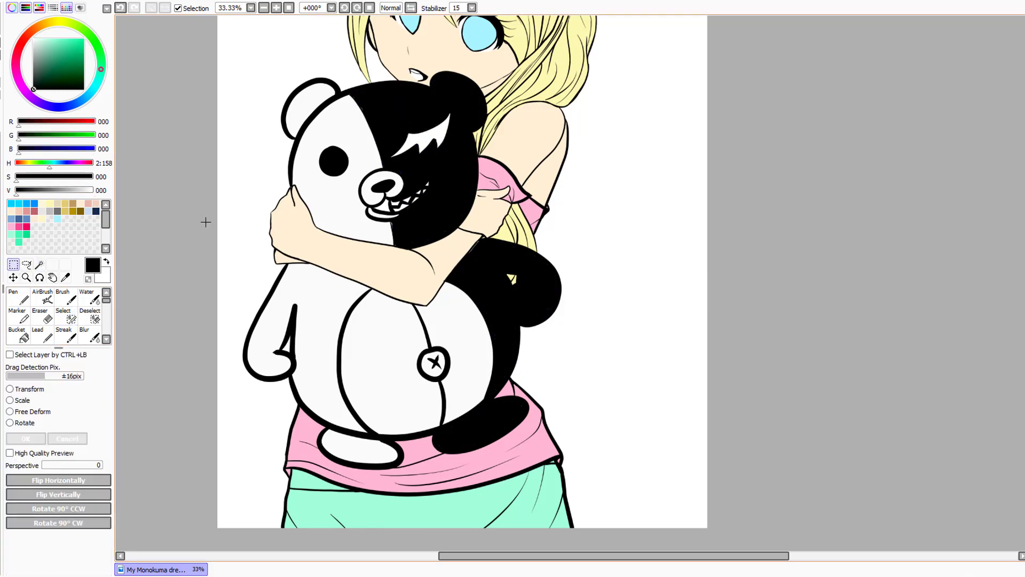
Touch up the black at the bear's shoulder beside the girl's forearm and clear the selection
left_click(63, 315)
left_click(13, 264)
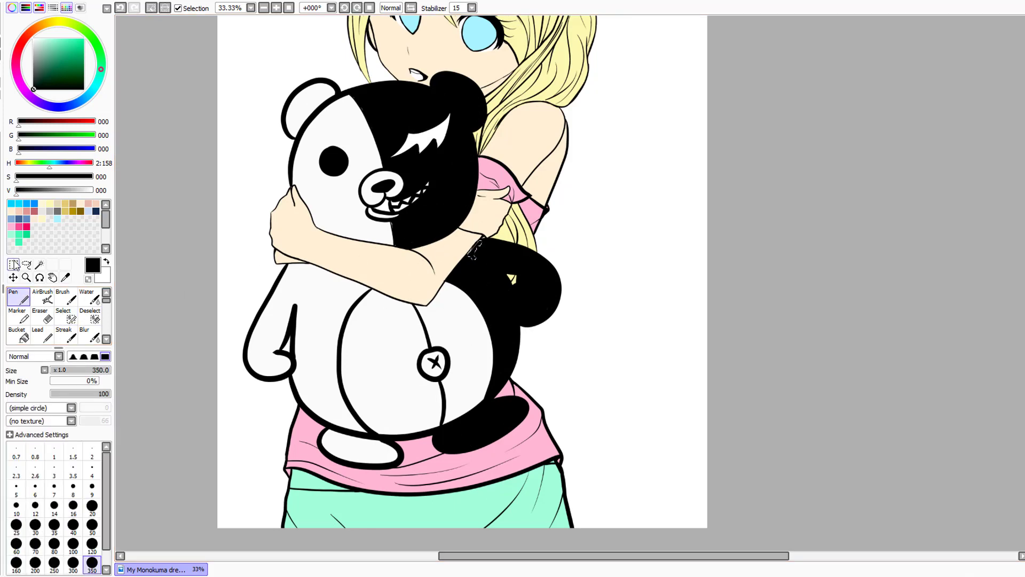
left_click(41, 317)
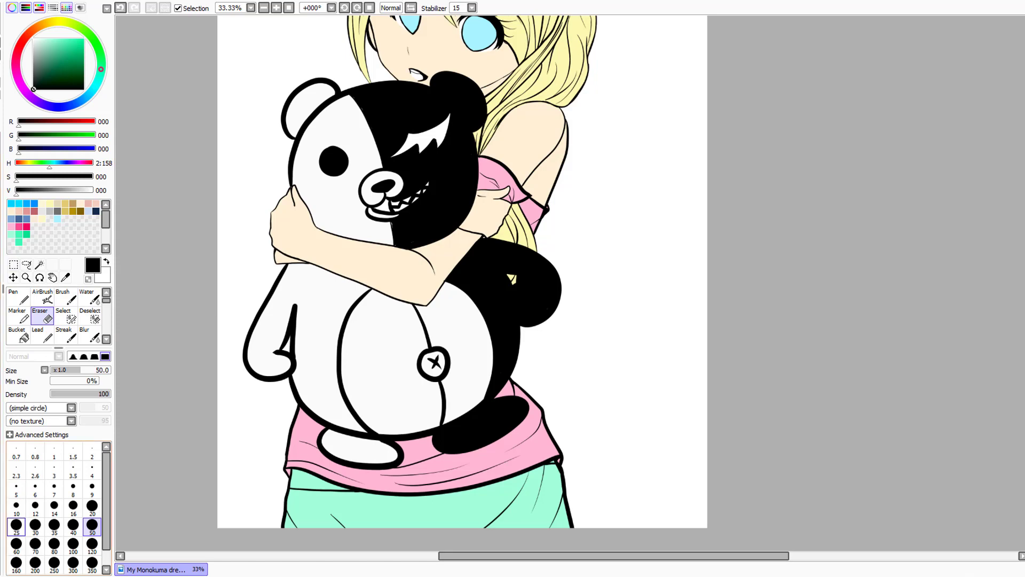
Select the bear's jagged eye with the Magic Wand, paint it red (RGB 236, 0, 55) with the Pen, and clear the selection
left_click(39, 263)
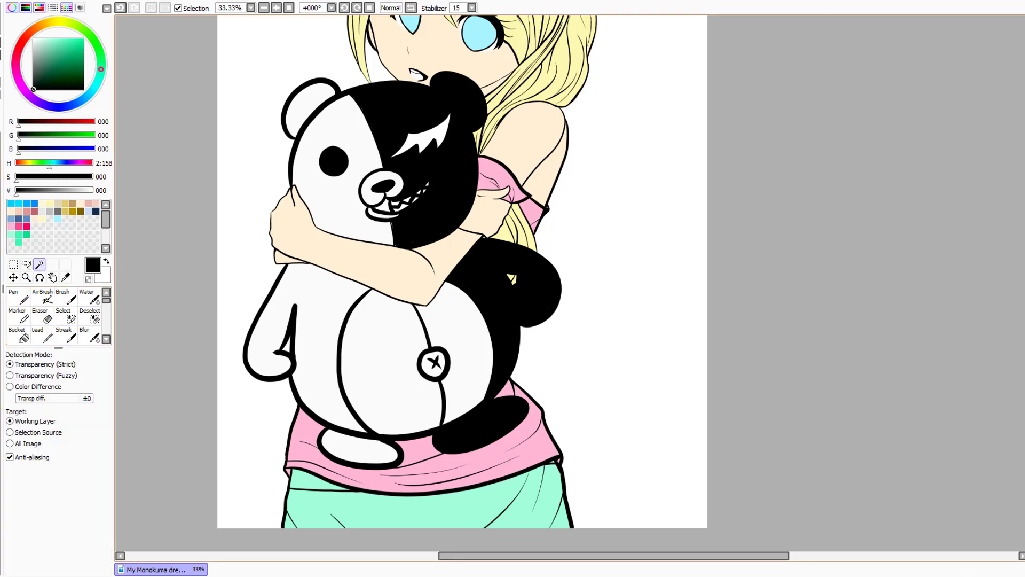
left_click(427, 140)
left_click(19, 297)
left_click(27, 226)
left_click_drag(88, 193, 73, 195)
left_click_drag(74, 123, 95, 124)
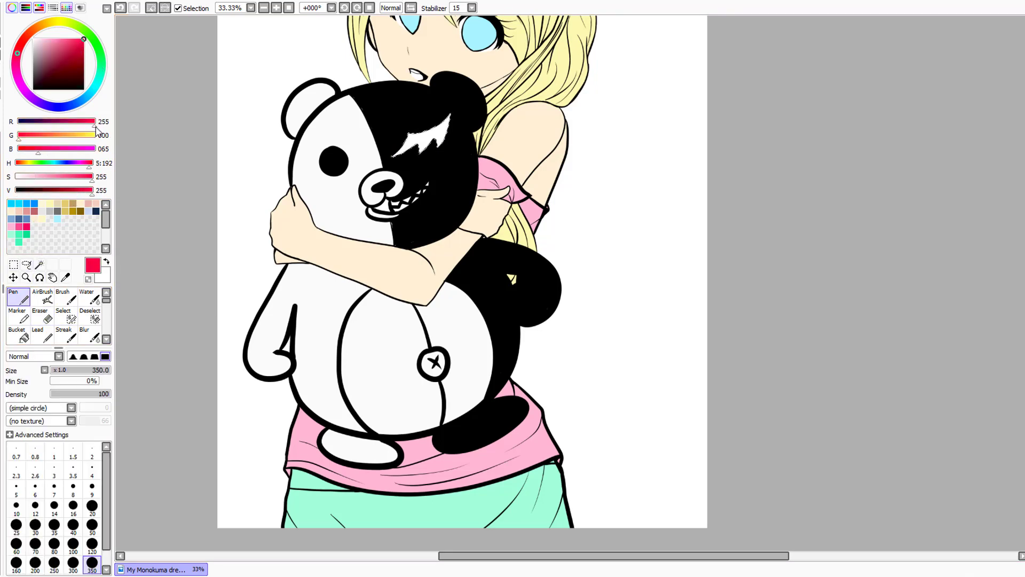
mouse_move(91, 179)
left_mouse_down()
mouse_move(75, 179)
mouse_move(93, 179)
left_mouse_up()
left_click_drag(93, 194, 86, 195)
left_click_drag(427, 133, 388, 136)
left_click(13, 264)
left_click(194, 229)
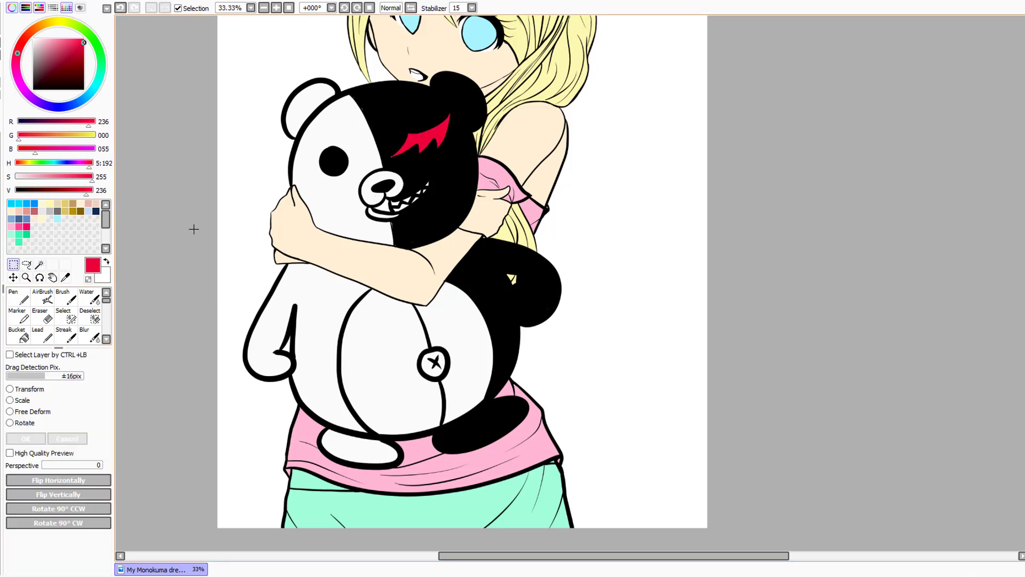
Touch up the lower edge of the bear's black face half, picking black from the drawing, and clear the selection
scroll(194, 229, "down", 1)
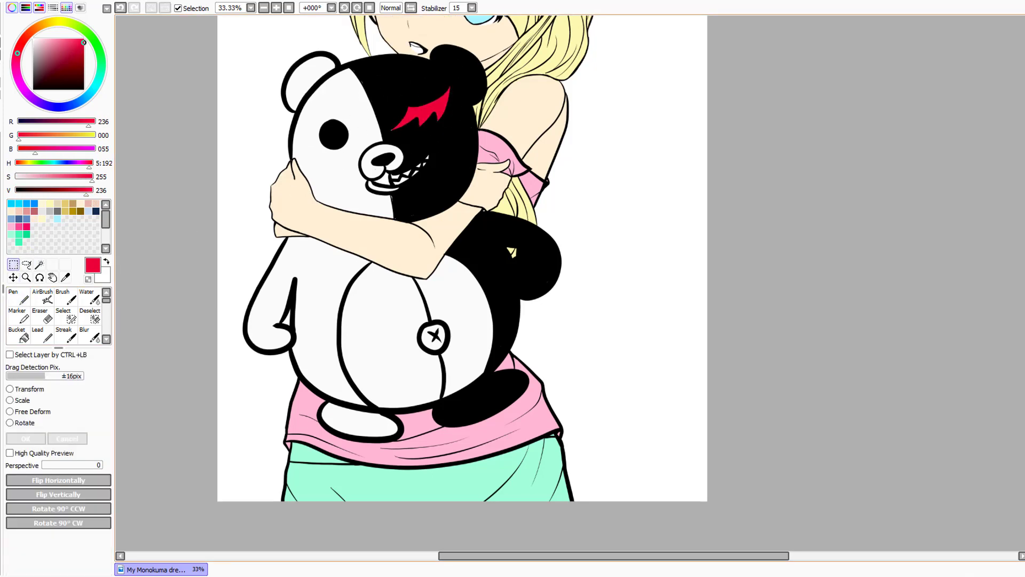
left_click(47, 318)
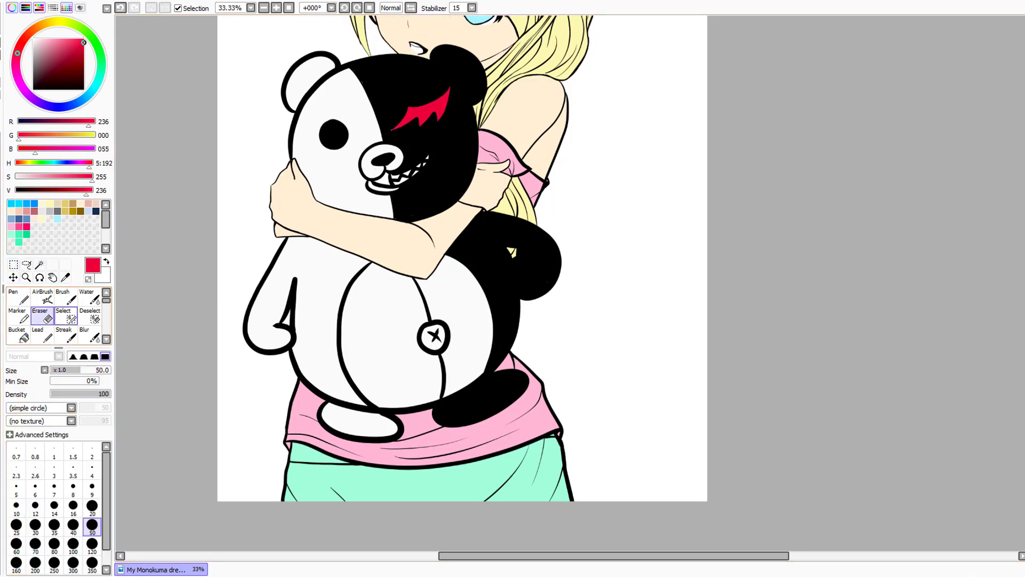
left_click(71, 319)
left_click(22, 301)
right_click(397, 217)
left_click(13, 264)
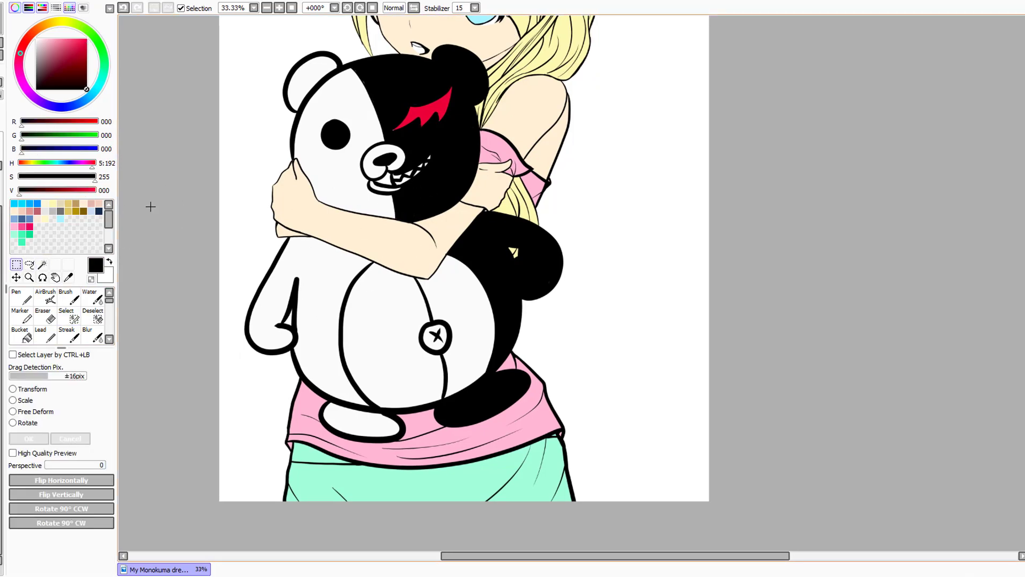
left_click(147, 206)
Select the girl's hair with the Magic Wand, including the small hair patch inside the bear's black arm, and switch to the Pen
scroll(462, 283, "up", 8)
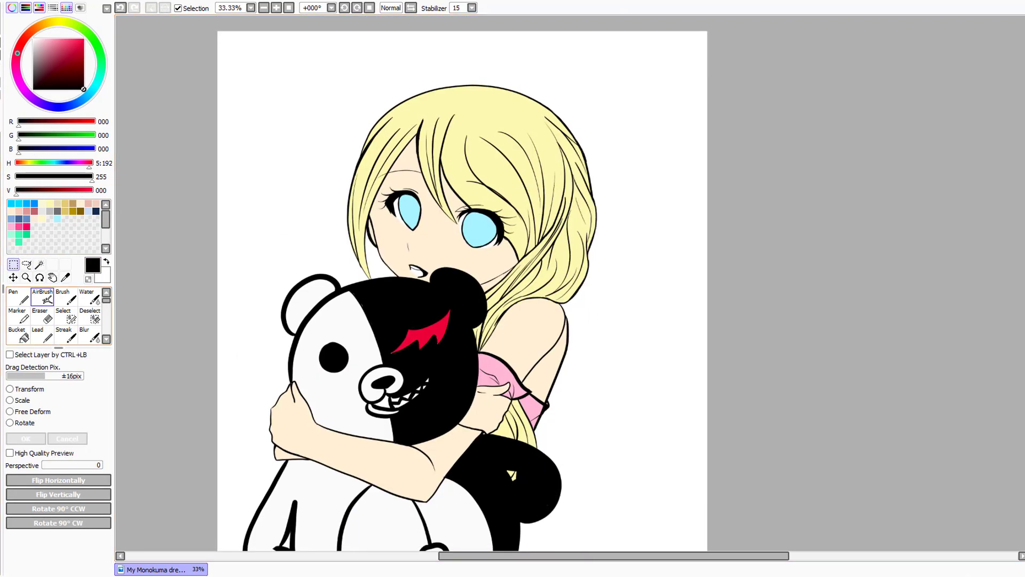
left_click(39, 264)
left_click(501, 160)
left_click(514, 422)
scroll(513, 416, "down", 3)
left_click(514, 398)
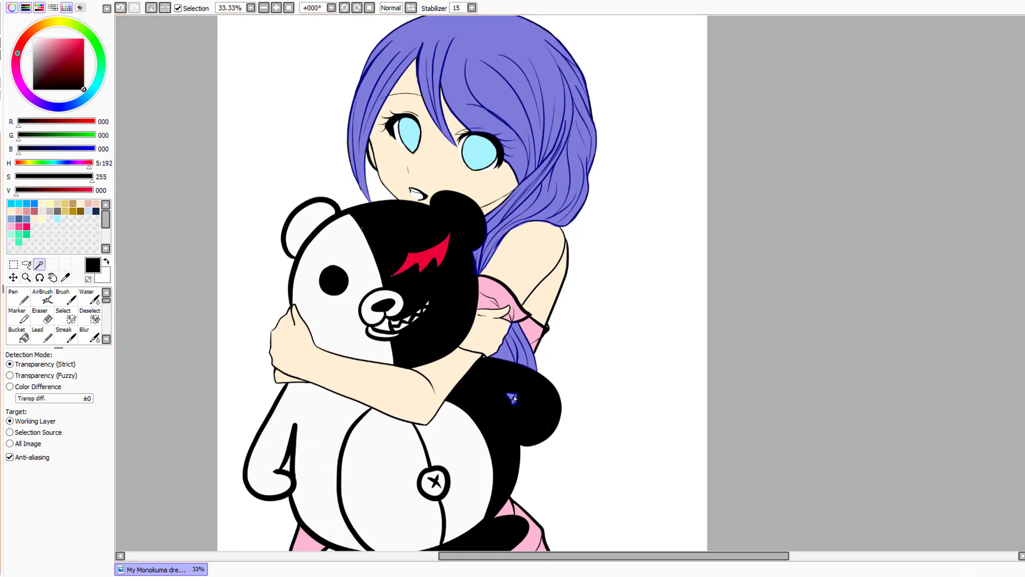
key("n")
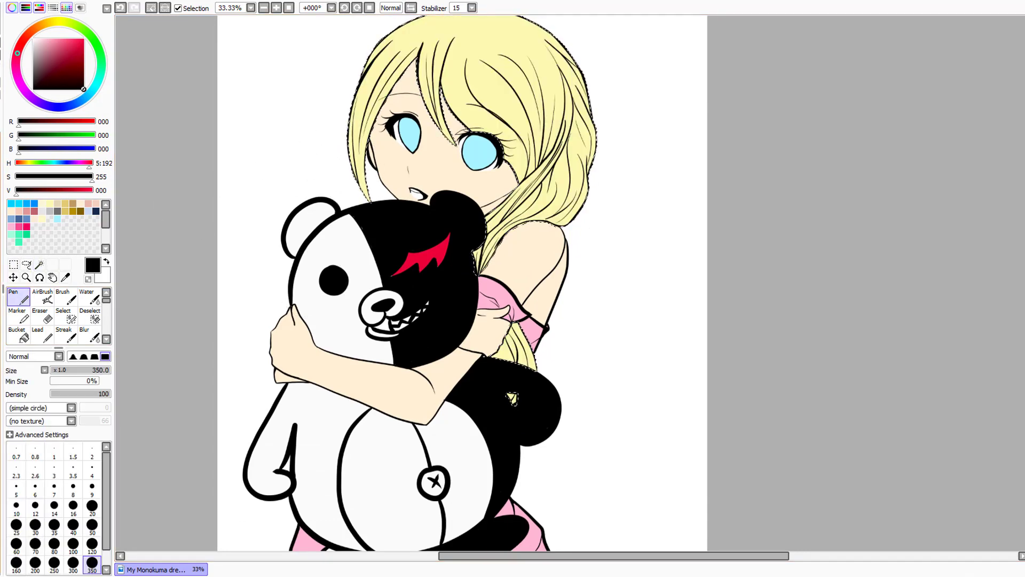
Switch to the color reference website in the browser and look up the light yellow e1e1a2 with its harmonies
scroll(637, 228, "up", 1)
scroll(462, 283, "up", 5)
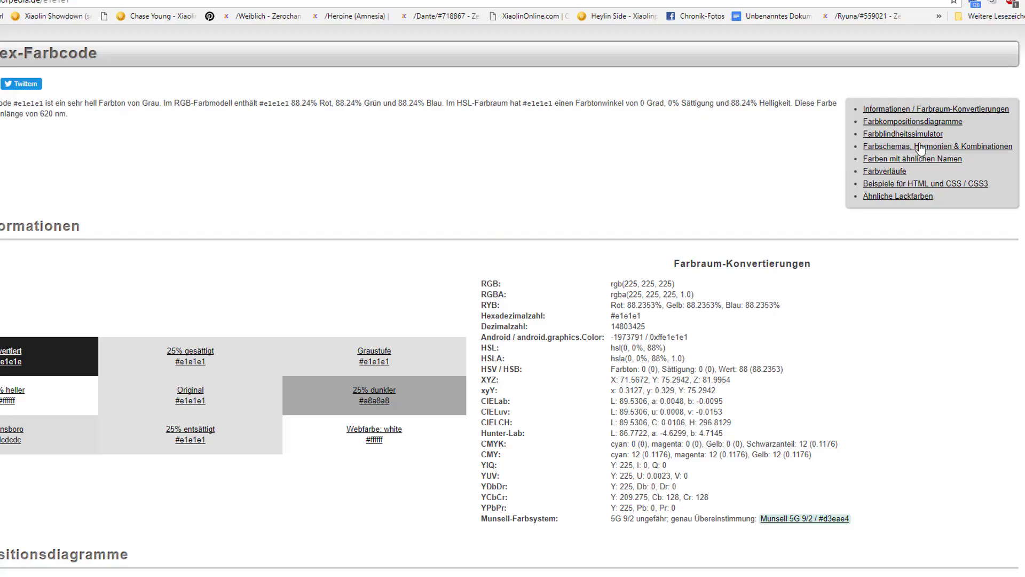
scroll(920, 150, "up", 2)
left_click(886, 62)
left_click(849, 118)
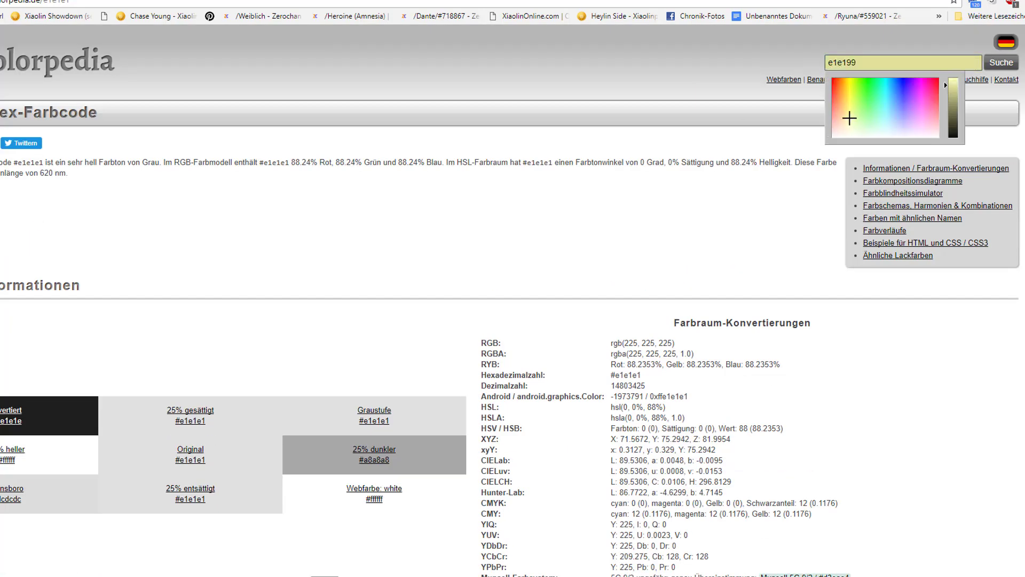
left_click(992, 66)
scroll(389, 553, "down", 15)
scroll(389, 554, "up", 6)
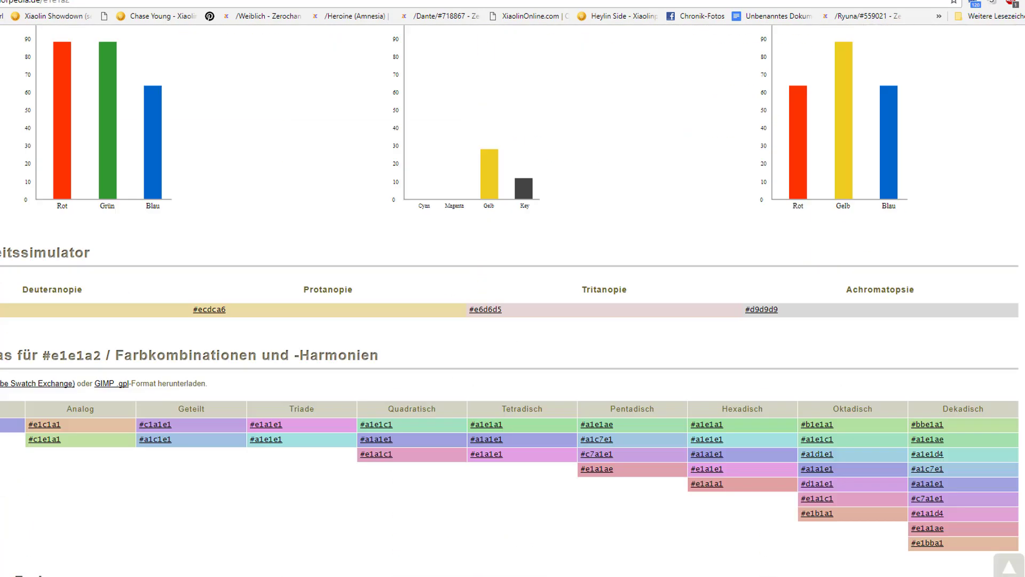
scroll(389, 554, "down", 9)
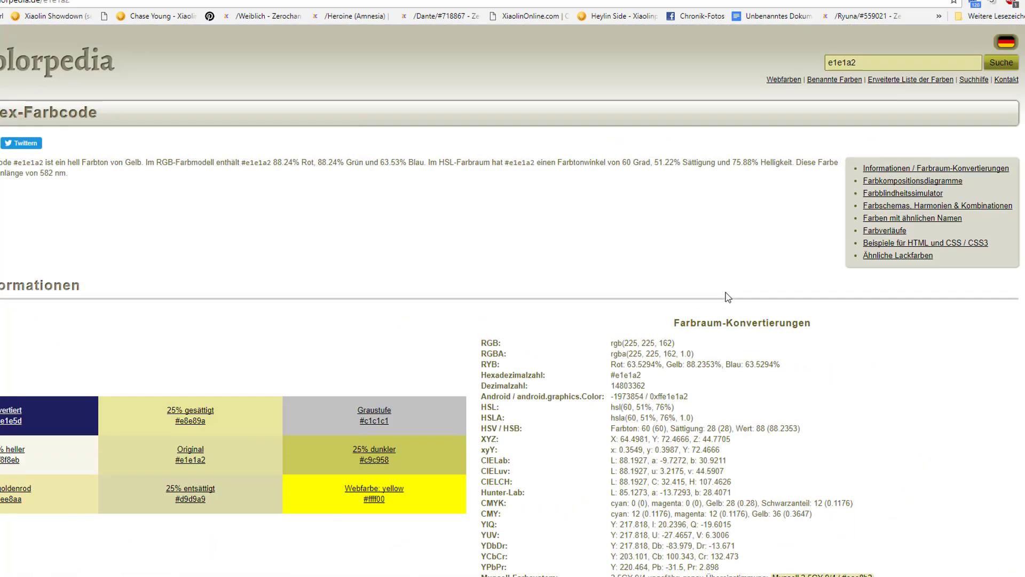
Browse related yellow shades on the color site, including e8e89a, d6d64b, f3f3ce, ffffcc and eadd6e, for hair shading
left_click(902, 63)
left_click_drag(846, 115, 848, 124)
scroll(700, 286, "down", 20)
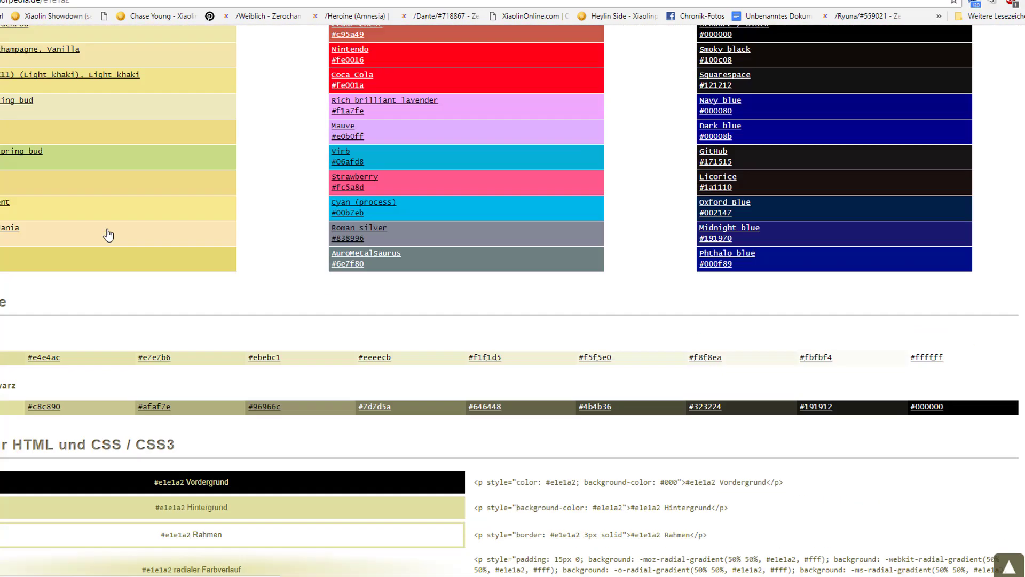
scroll(191, 293, "up", 18)
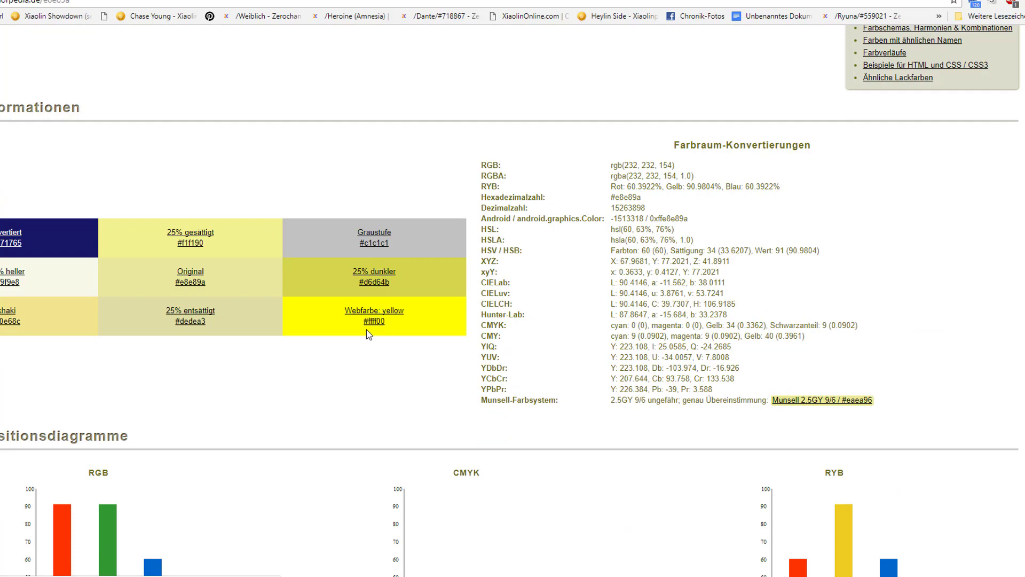
scroll(368, 275, "up", 4)
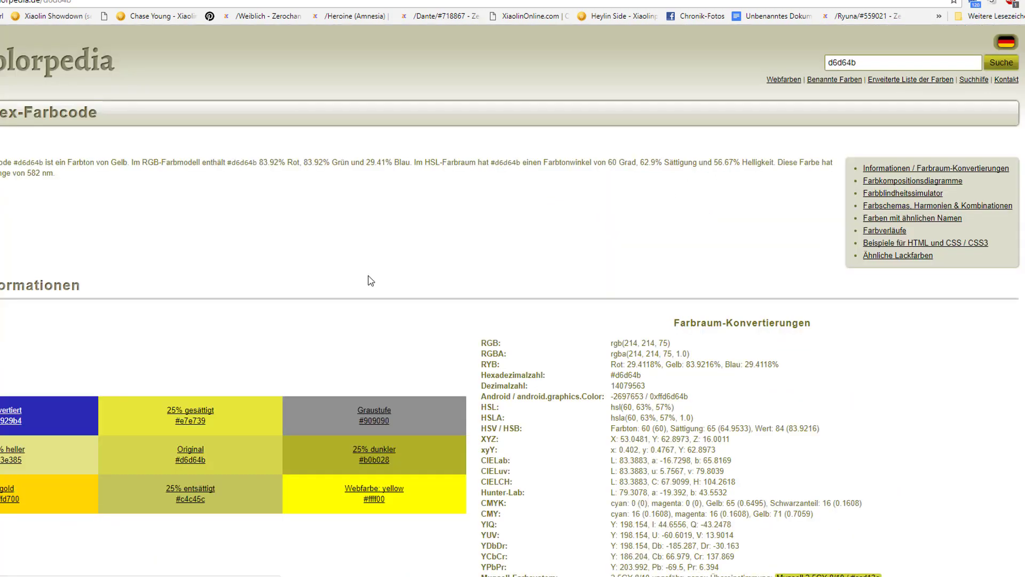
scroll(18, 277, "down", 3)
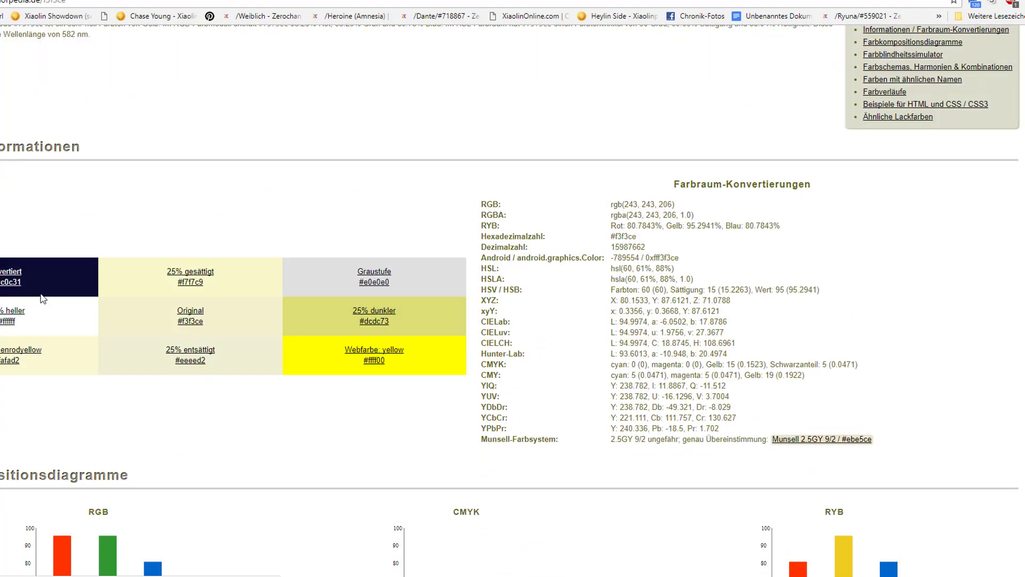
scroll(41, 298, "up", 3)
scroll(23, 373, "down", 3)
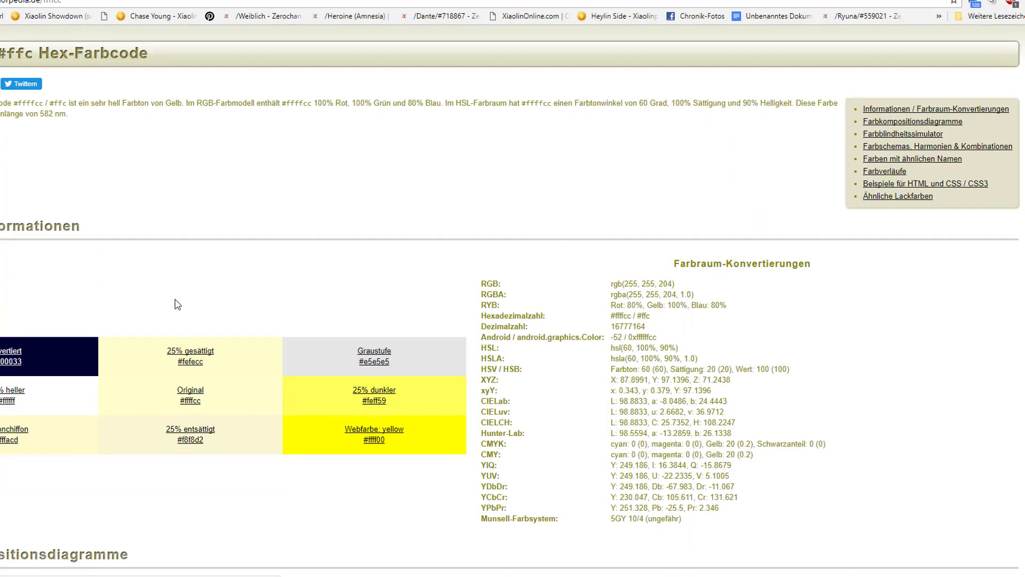
scroll(16, 429, "down", 2)
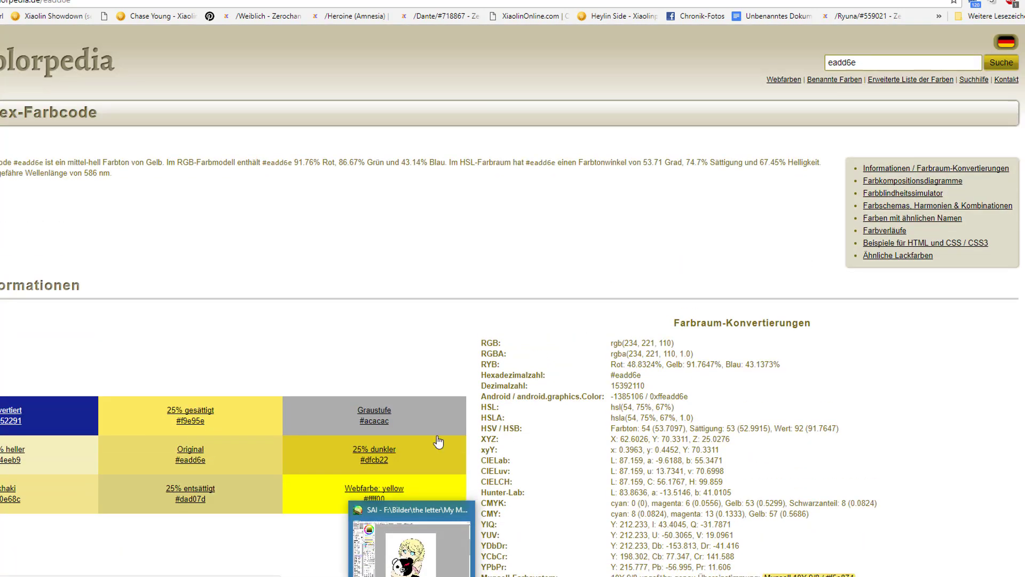
scroll(436, 436, "down", 2)
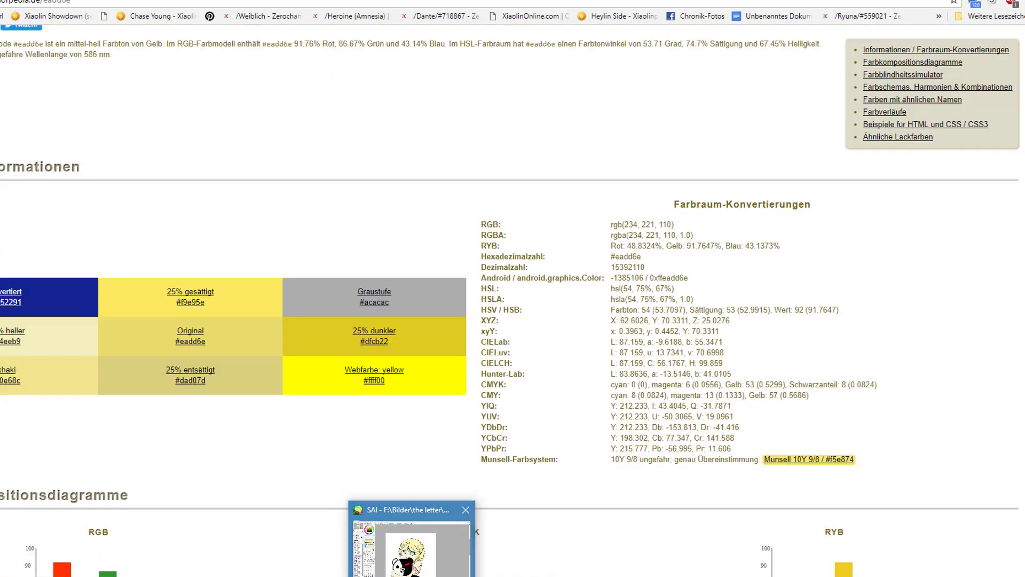
Switch back to SAI and mix a golden yellow with RGB 244, 222, 110
left_click(408, 548)
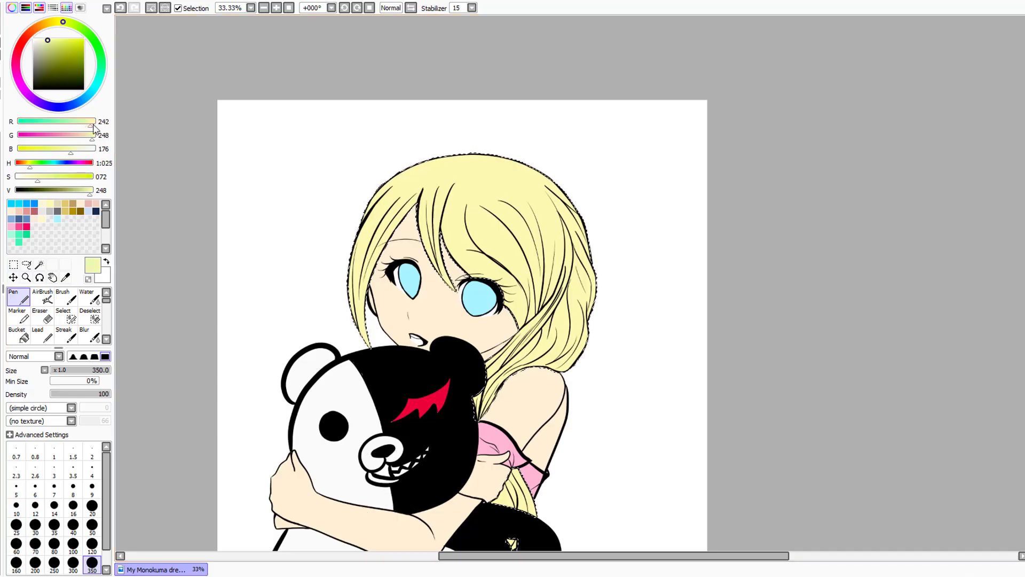
left_click_drag(92, 139, 71, 158)
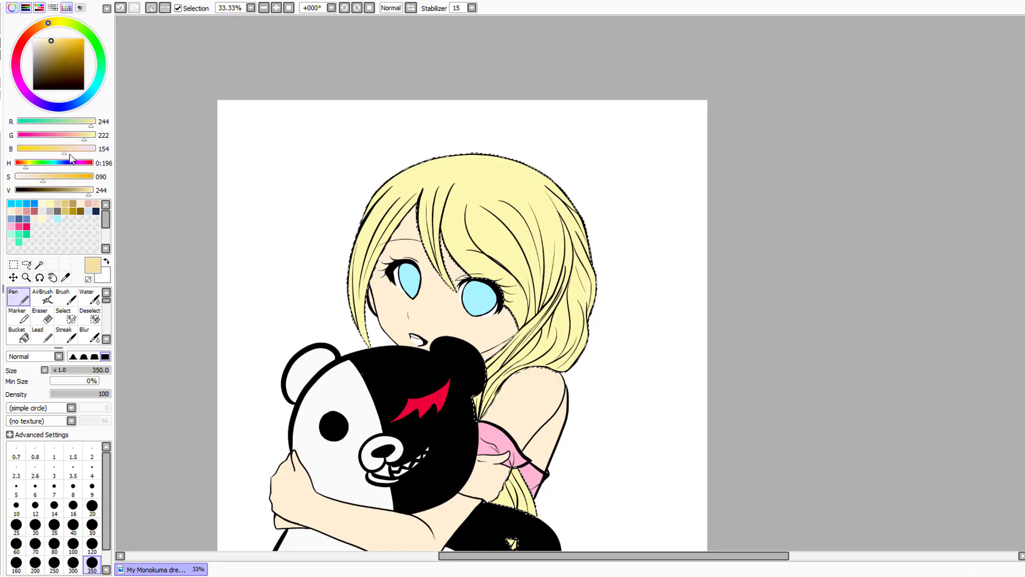
left_click_drag(71, 158, 56, 155)
Choose the Blur tool and set its brush size to 350
left_click(98, 335)
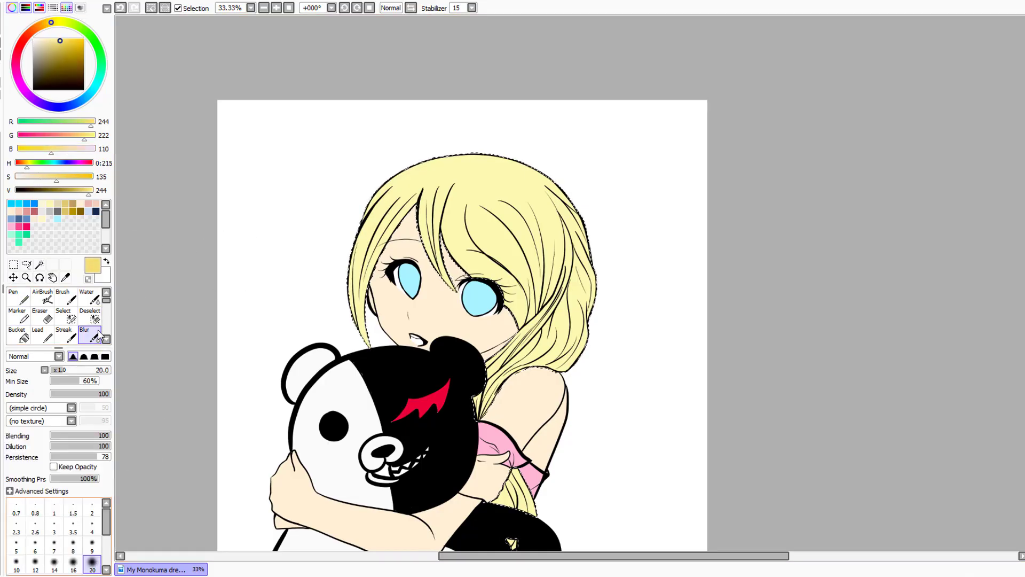
scroll(58, 533, "down", 4)
left_click(91, 526)
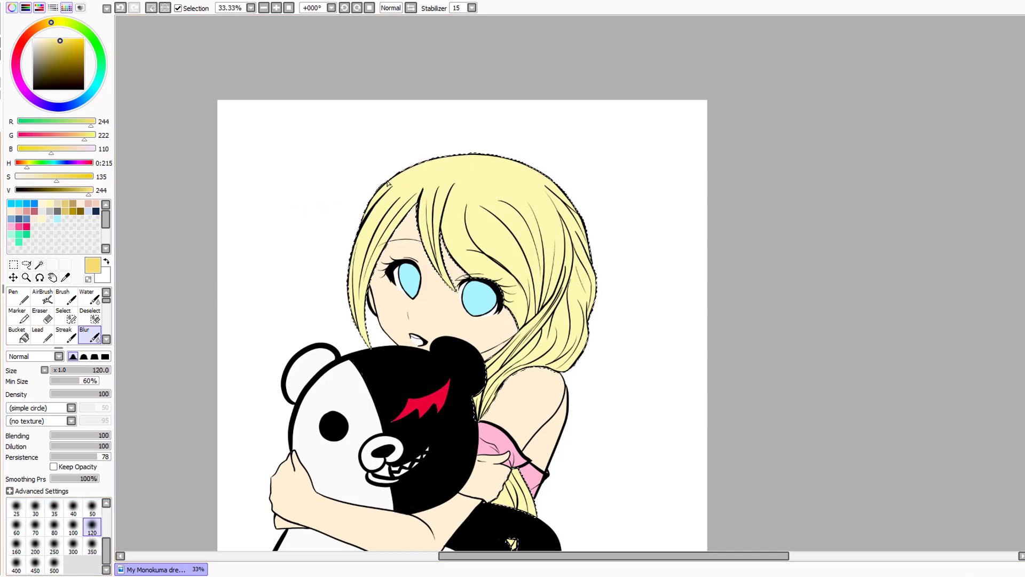
key("bracketright")
key("bracketright")
key("bracketright")
key("bracketright")
key("bracketright")
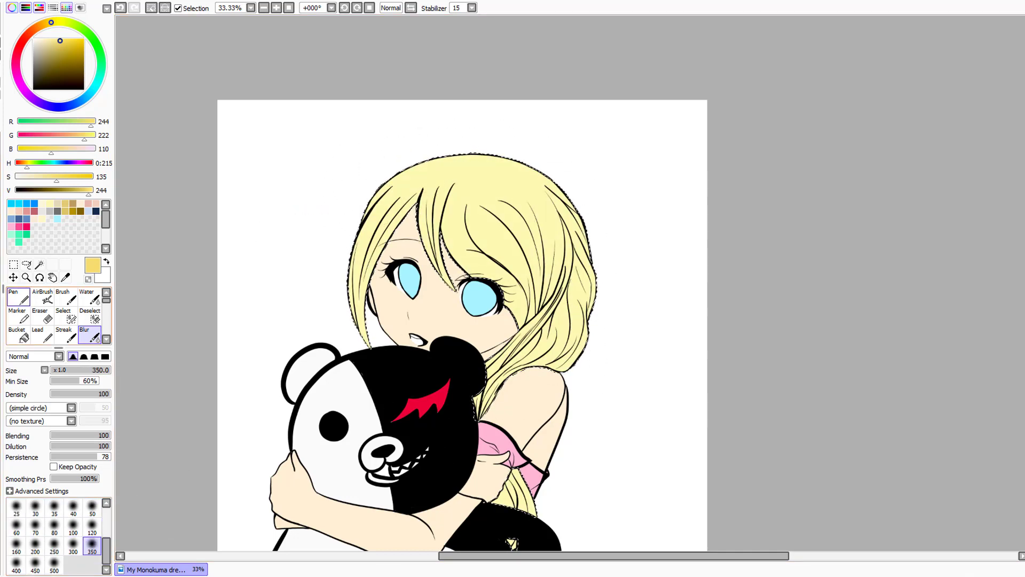
Shade the hair's outer areas and strands golden yellow with the soft-edged Pen, using size 350 and then 35 for finer strands
left_click(22, 299)
left_click(73, 356)
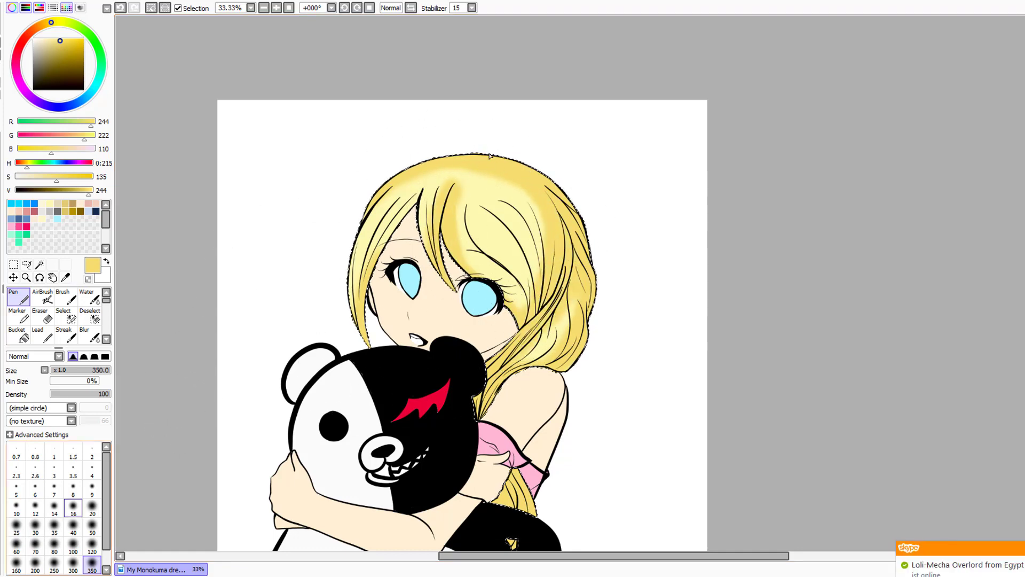
left_click(54, 526)
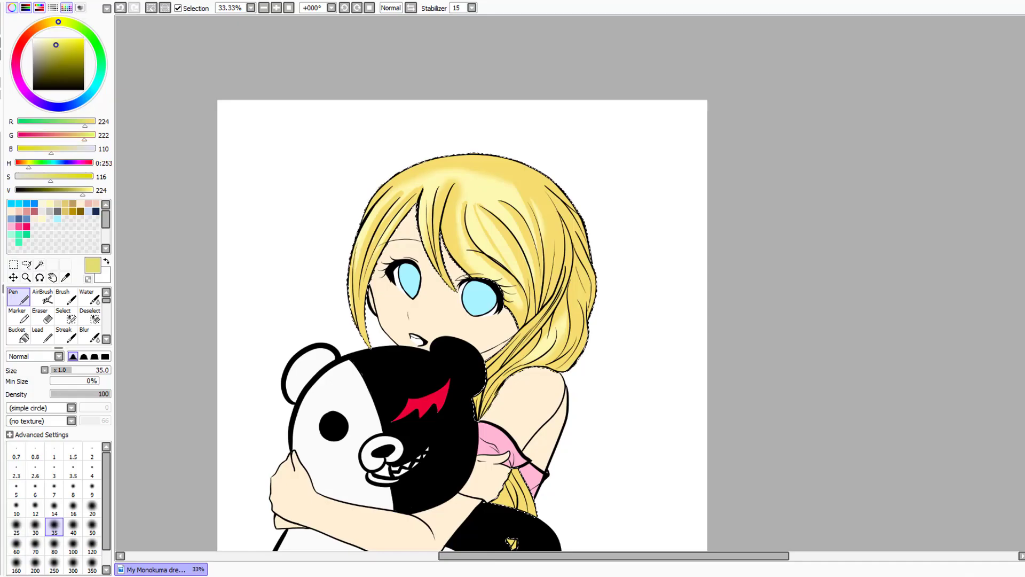
Mix a deeper yellow with RGB 224, 204, 34 and shade the hair's outer edges with the Pen at size 350
left_click(55, 45)
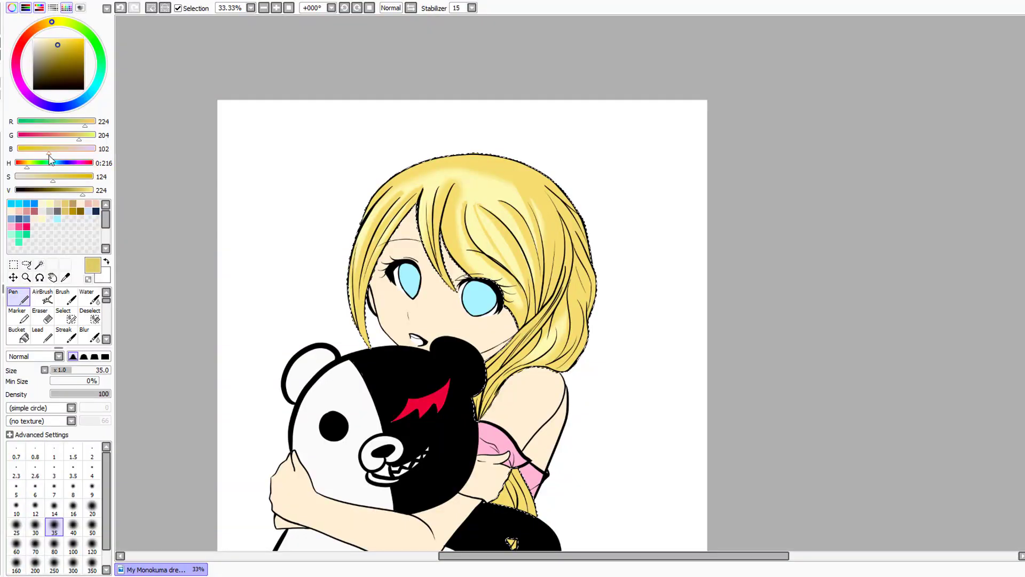
left_click_drag(51, 150, 29, 156)
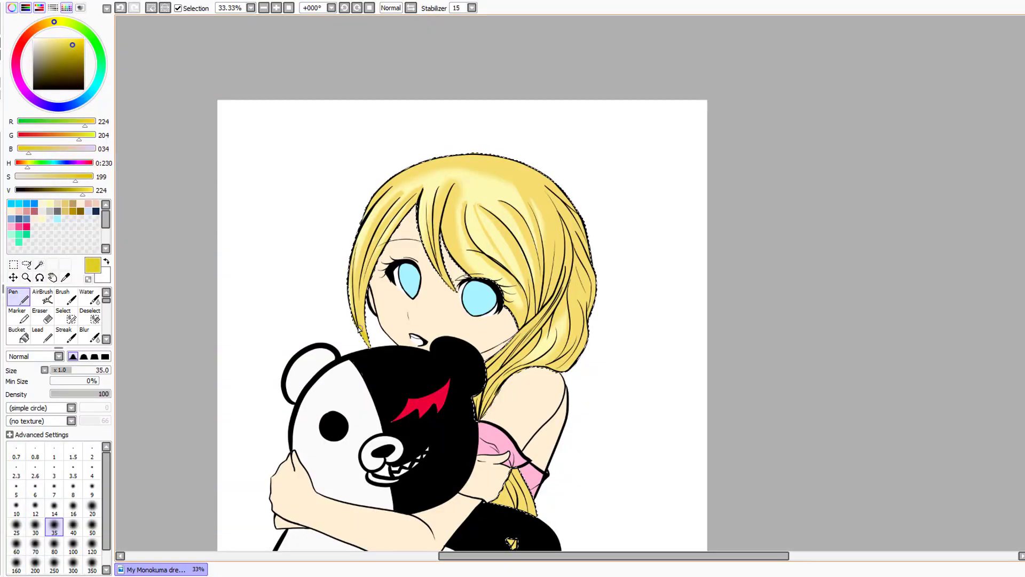
left_click(91, 566)
mouse_move(446, 114)
left_mouse_down()
mouse_move(512, 147)
mouse_move(599, 234)
mouse_move(603, 283)
left_mouse_up()
scroll(623, 508, "down", 2)
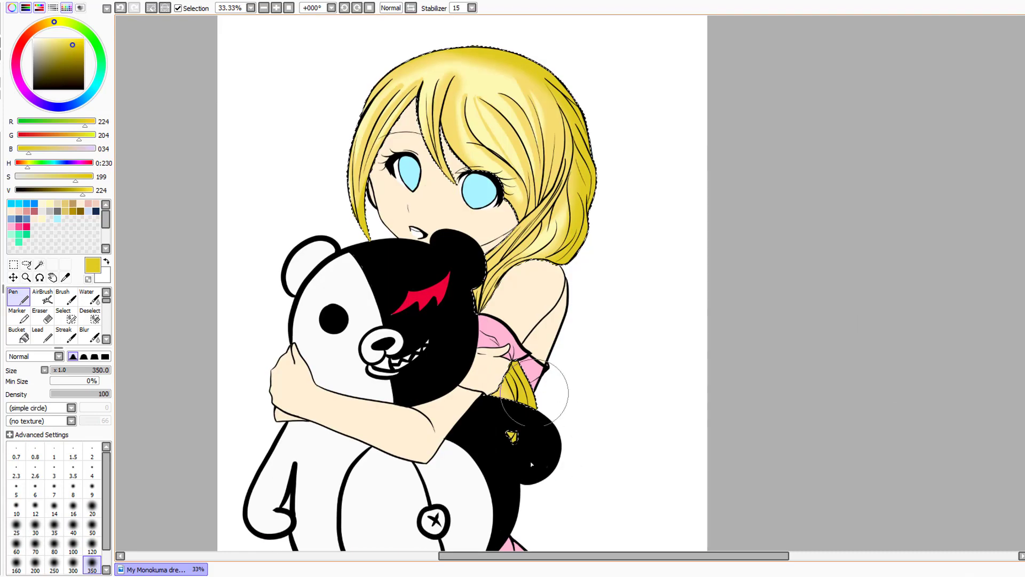
Paint thin fringe shadows with the hard-edged Pen at size 16, darkening the color to RGB 202, 183, 20, and blend with Blur at size 12
scroll(462, 283, "up", 1)
left_click(105, 356)
left_click(73, 507)
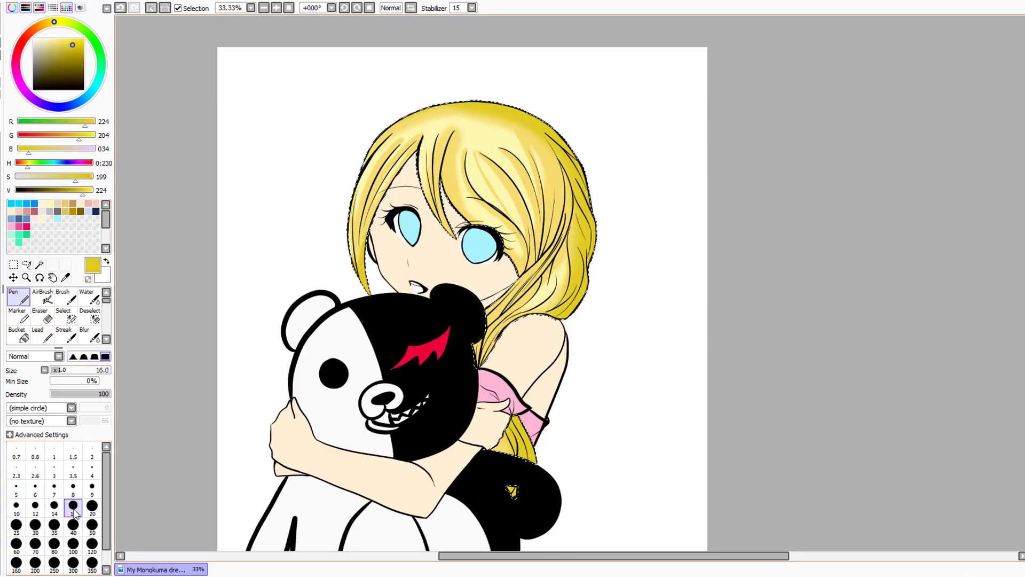
mouse_move(439, 207)
left_mouse_down()
mouse_move(449, 228)
mouse_move(430, 208)
left_mouse_up()
left_click(76, 191)
left_click_drag(466, 151, 477, 193)
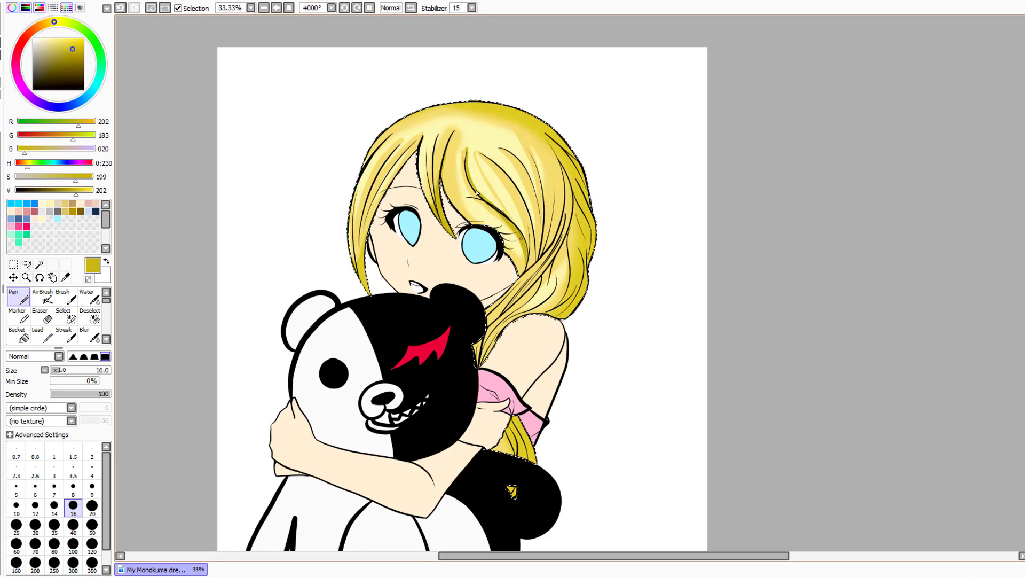
left_click(90, 335)
left_click(36, 526)
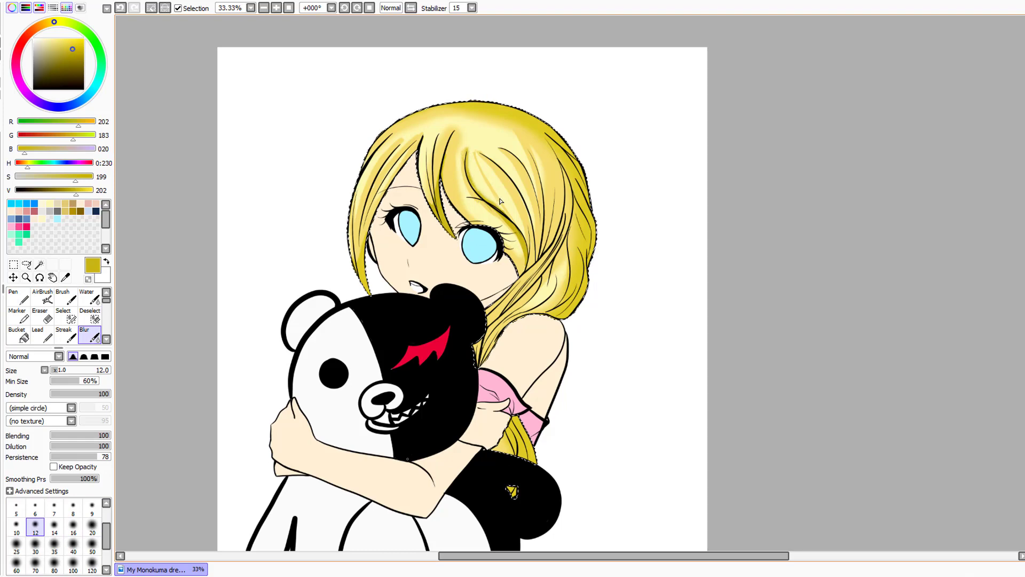
Shade the strands beside the cheek and neck and the hair below the hand in brown (RGB 192, 155, 96), blending with Blur at size 16
key("n")
right_click(513, 289)
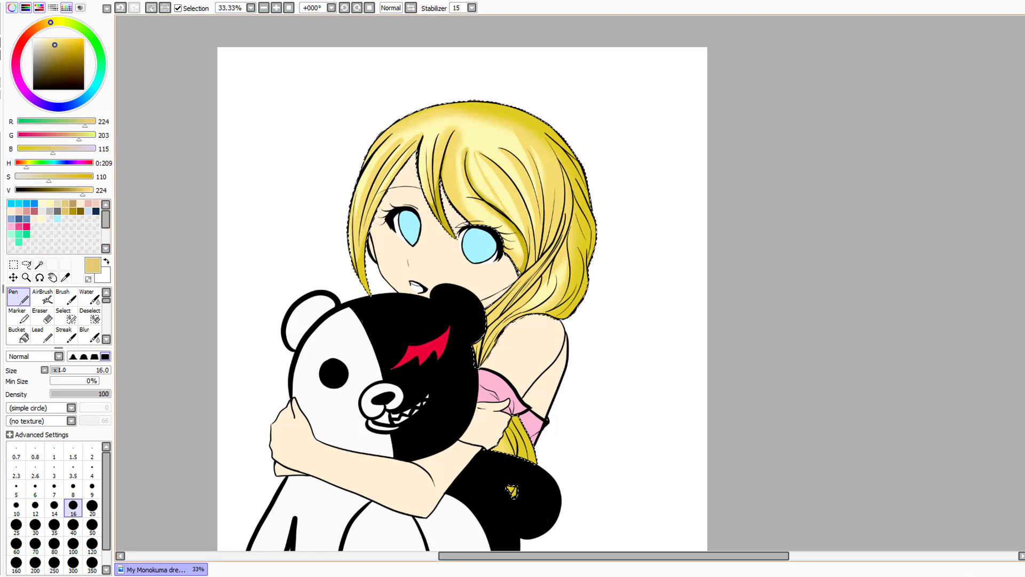
left_click(518, 271, "alt")
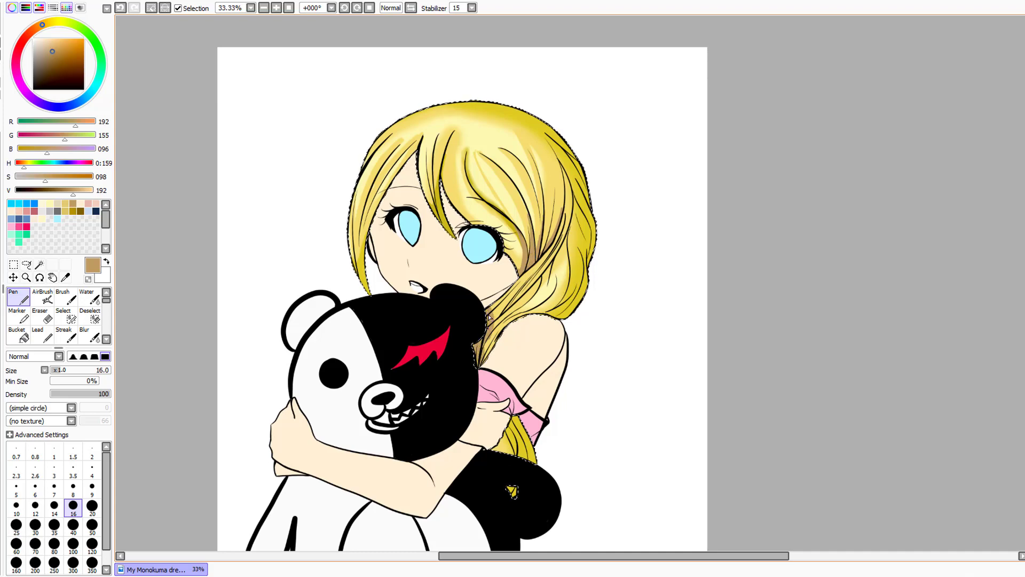
left_click_drag(489, 331, 550, 265)
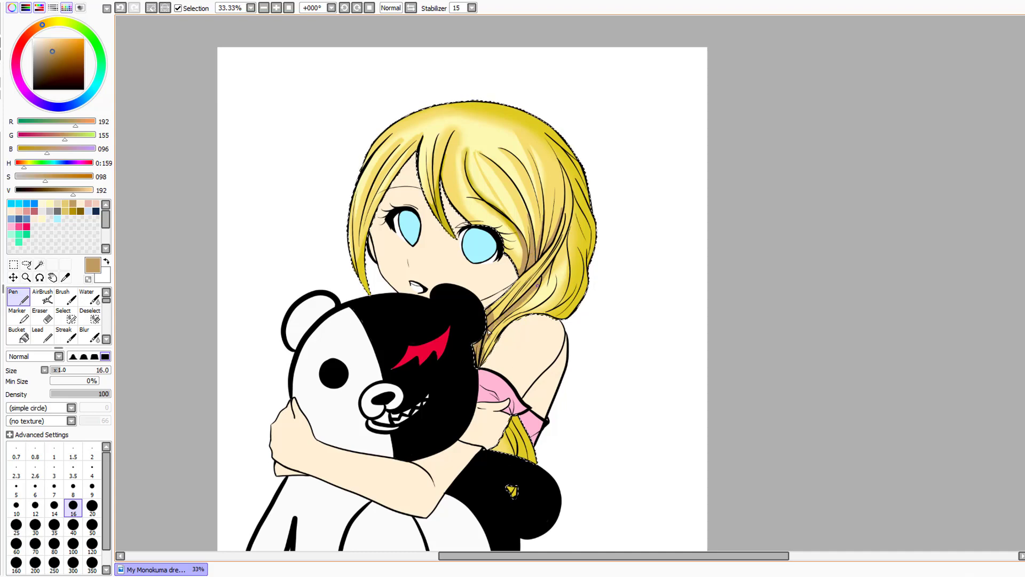
left_click(89, 335)
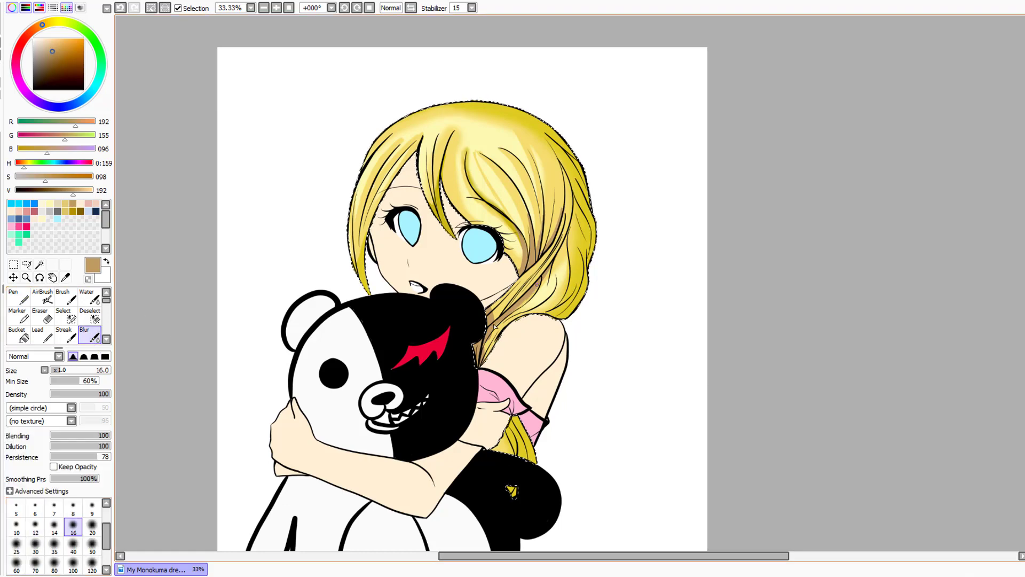
key("n")
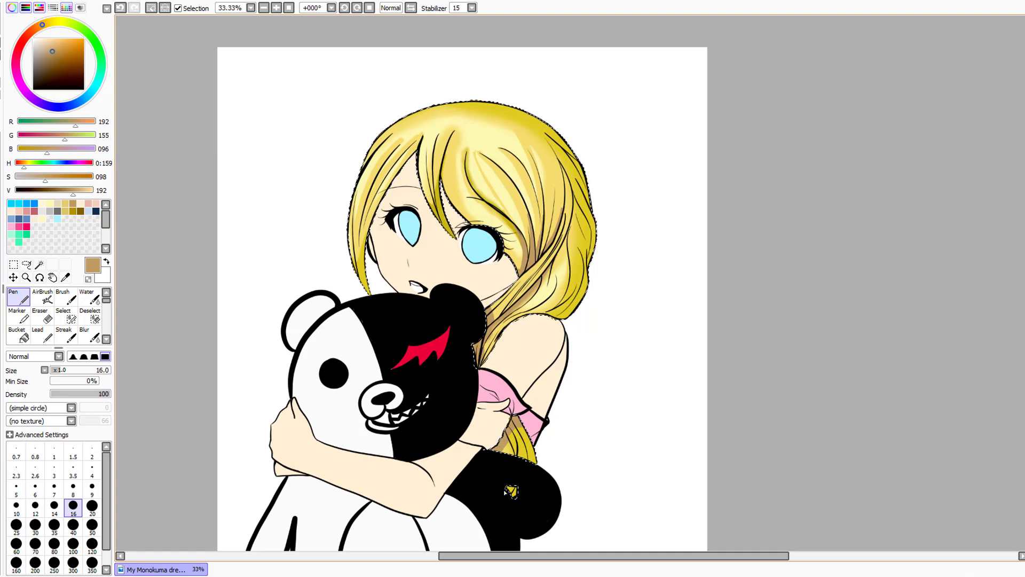
key("b")
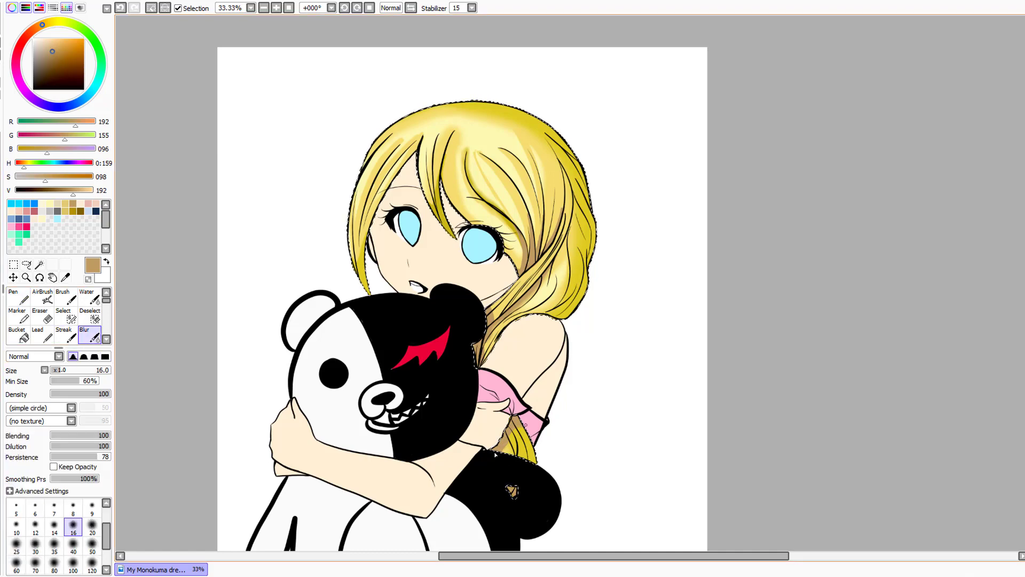
Paint pale yellow highlights (RGB 253, 248, 200) across the fringe and crown of the hair with the Pen at size 50
key("n")
left_click(44, 216)
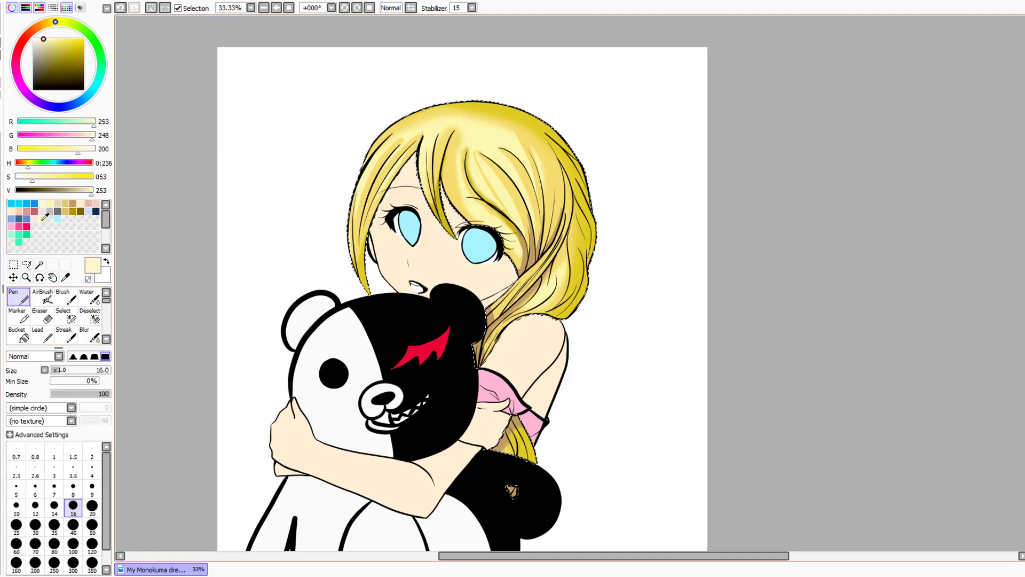
left_click(92, 526)
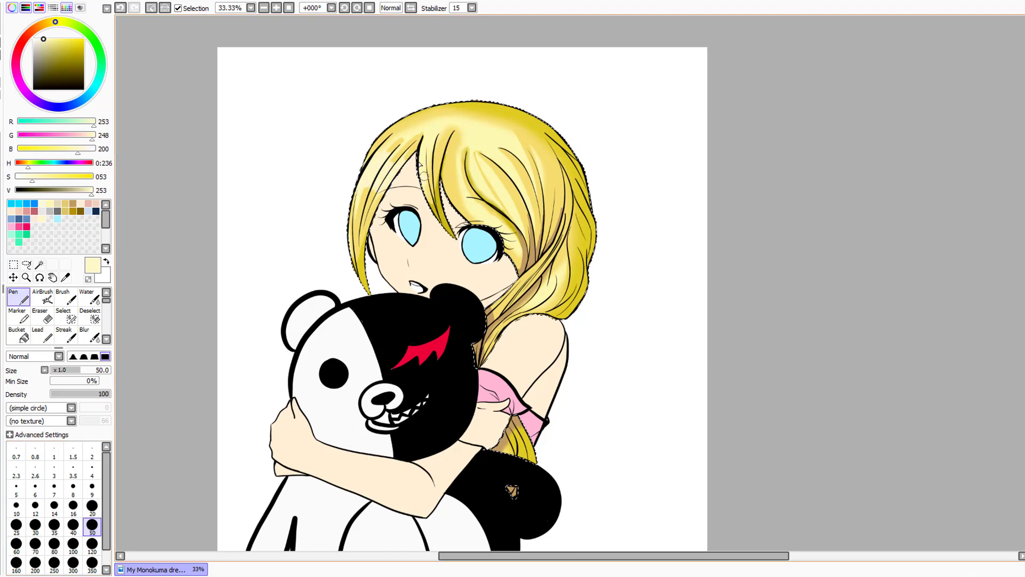
mouse_move(424, 176)
left_mouse_down()
mouse_move(526, 170)
mouse_move(566, 146)
mouse_move(535, 162)
left_mouse_up()
Blend the hair highlights and shading with Blur at size 50, clear the selection, and switch to the rectangular selection tool
left_click(89, 335)
left_click(92, 545)
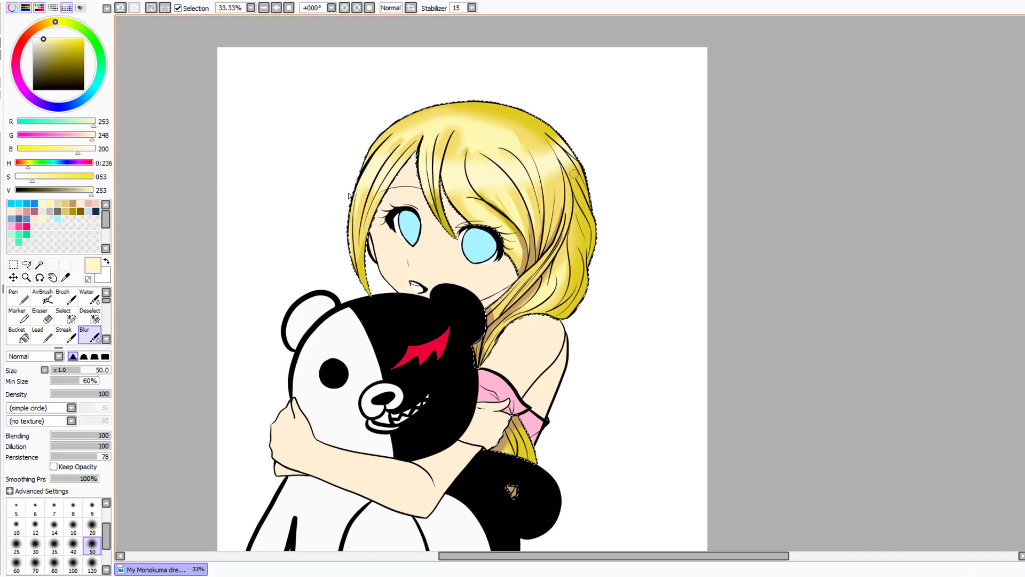
mouse_move(439, 186)
left_mouse_down()
mouse_move(505, 221)
mouse_move(519, 273)
left_mouse_up()
mouse_move(533, 224)
left_mouse_down()
mouse_move(536, 268)
mouse_move(482, 364)
left_mouse_up()
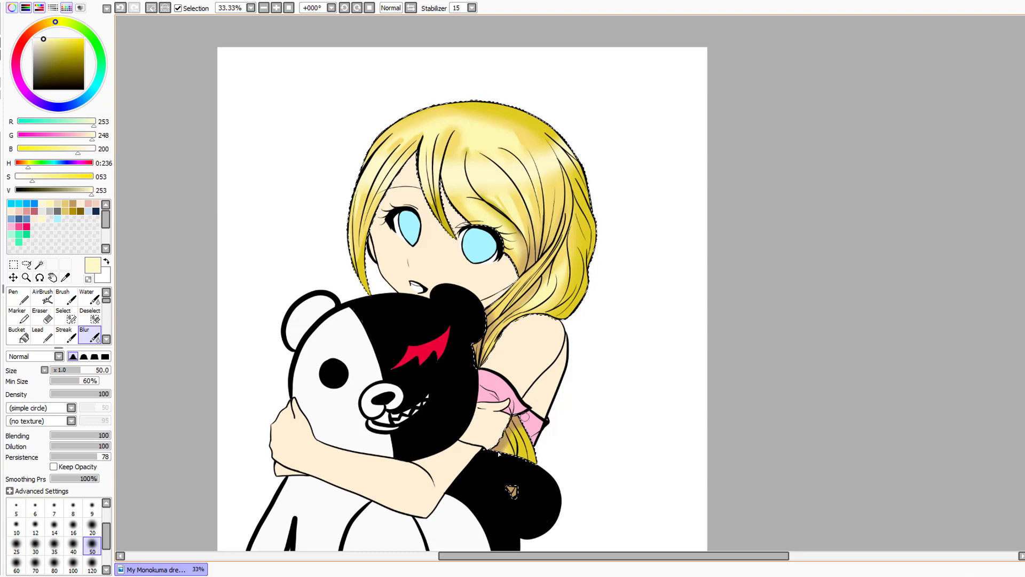
key("ctrl+d")
key("m")
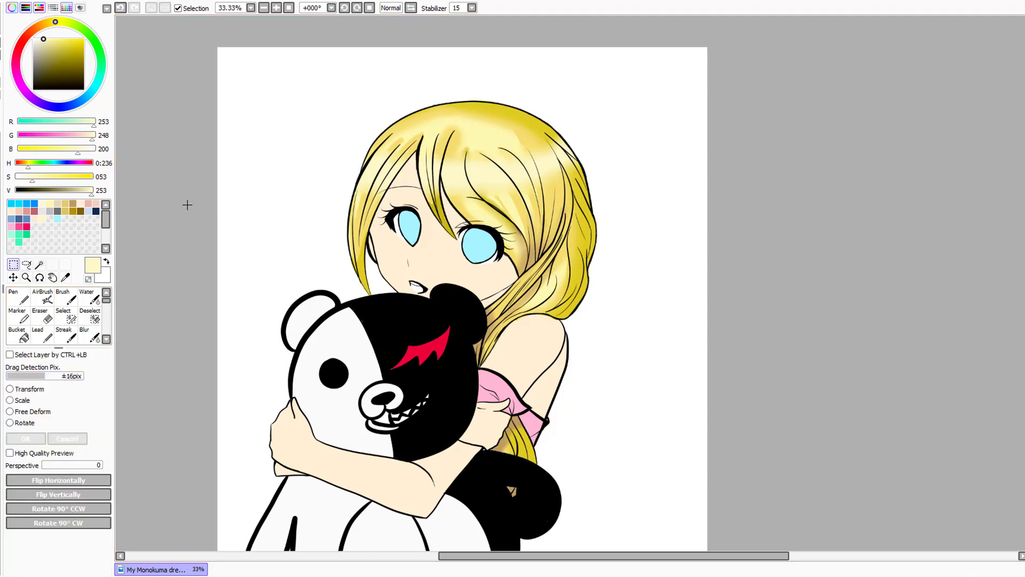
Blend the hair shading beside the cheek with Blur at size 50
left_click(93, 333)
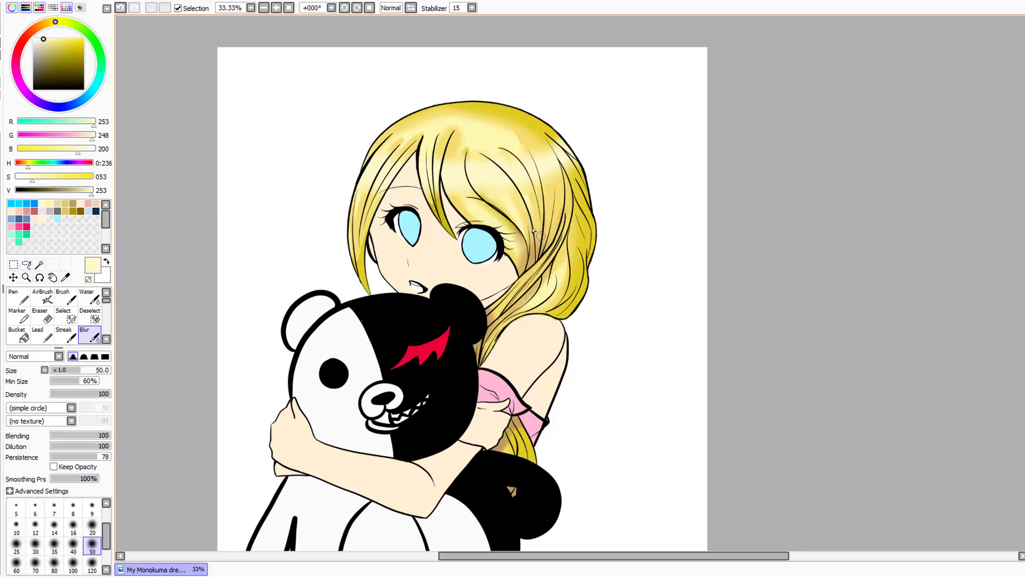
scroll(518, 259, "down", 4)
scroll(396, 158, "up", 5)
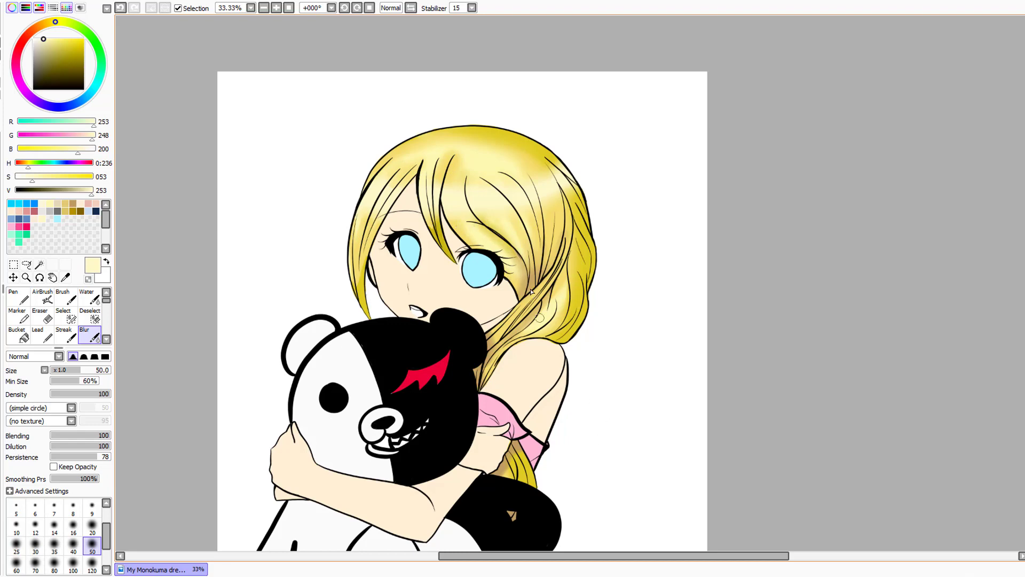
key("e")
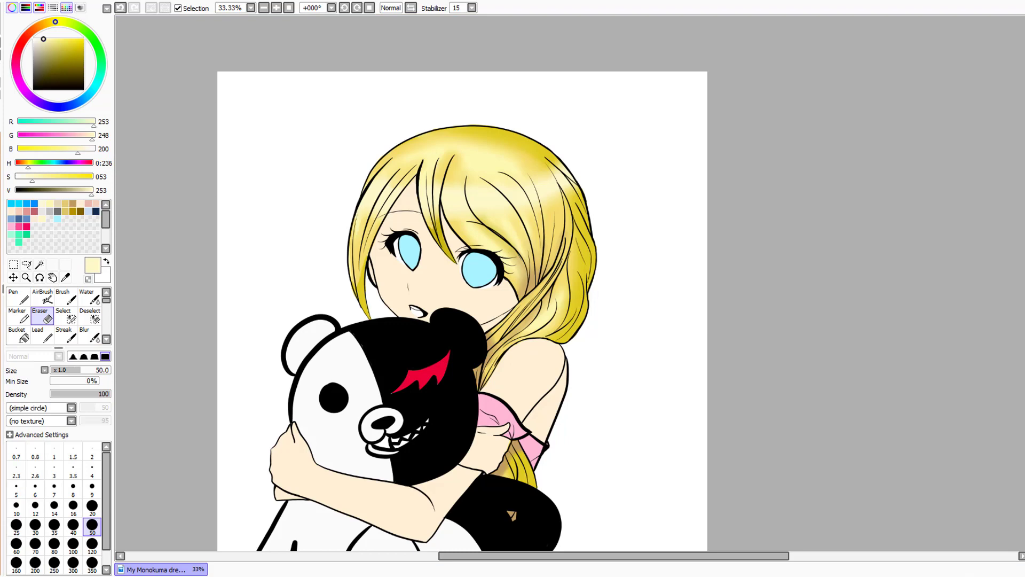
key("ctrl+z")
key("ctrl+y")
Set the Pen color to cyan (RGB 0, 210, 255) and select both of the girl's irises with the Magic Wand
left_click(18, 297)
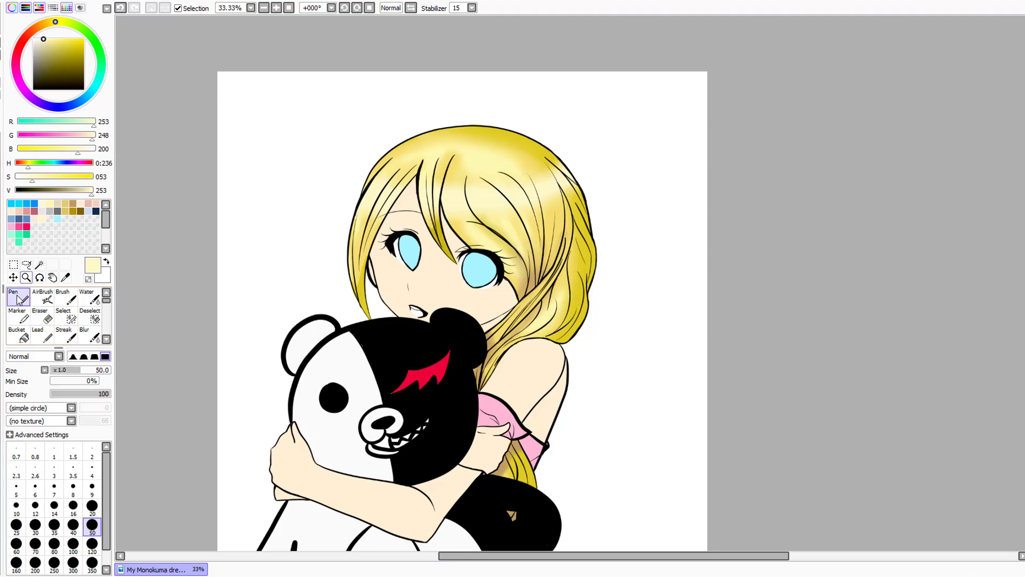
left_click(11, 203)
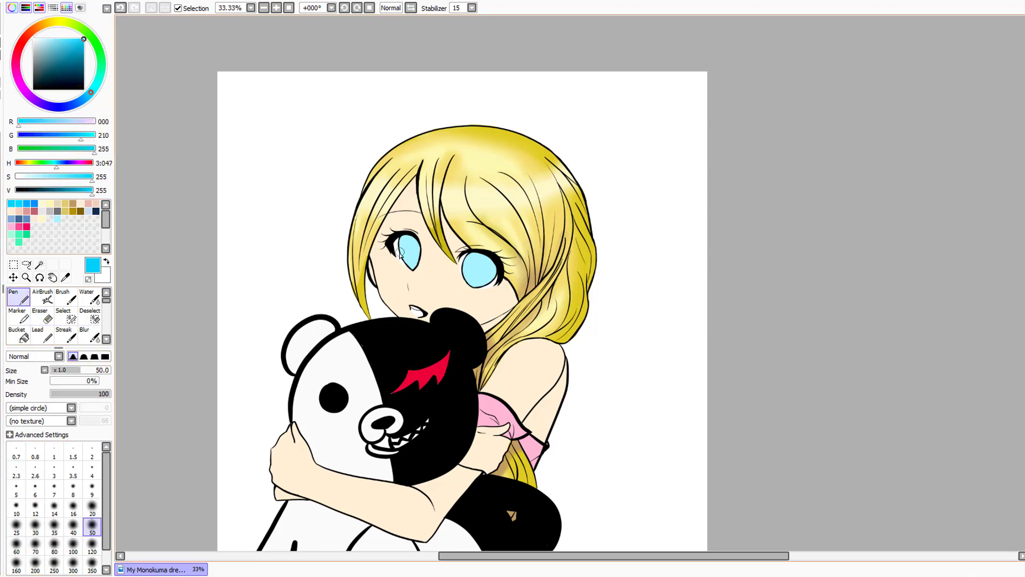
key("ctrl+u")
left_click(561, 266)
left_click(66, 315)
left_click(39, 264)
left_click(410, 251)
left_click(479, 269)
Paint soft cyan over the upper part of both irises with the Pen at size 350, and blend it with Blur at size 120
left_click(19, 299)
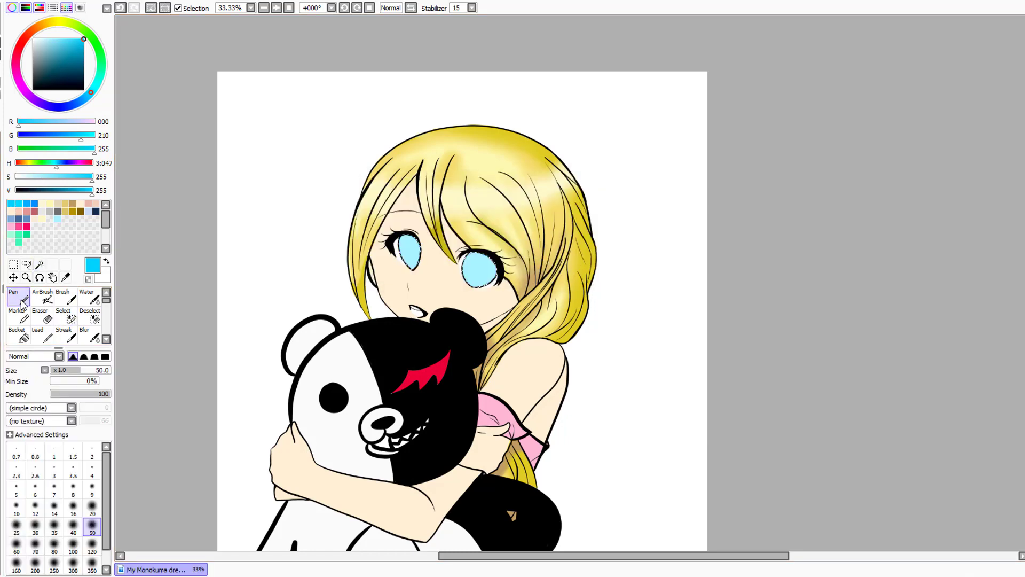
left_click(93, 566)
mouse_move(367, 238)
left_mouse_down()
mouse_move(453, 232)
mouse_move(463, 255)
left_mouse_up()
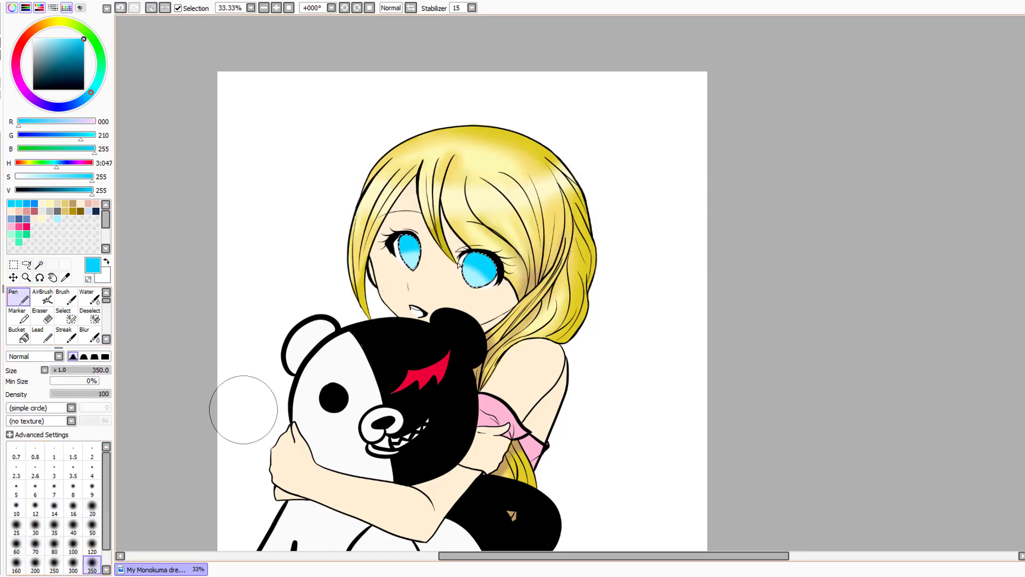
left_click(89, 334)
left_click(92, 564)
left_click_drag(392, 240, 440, 260)
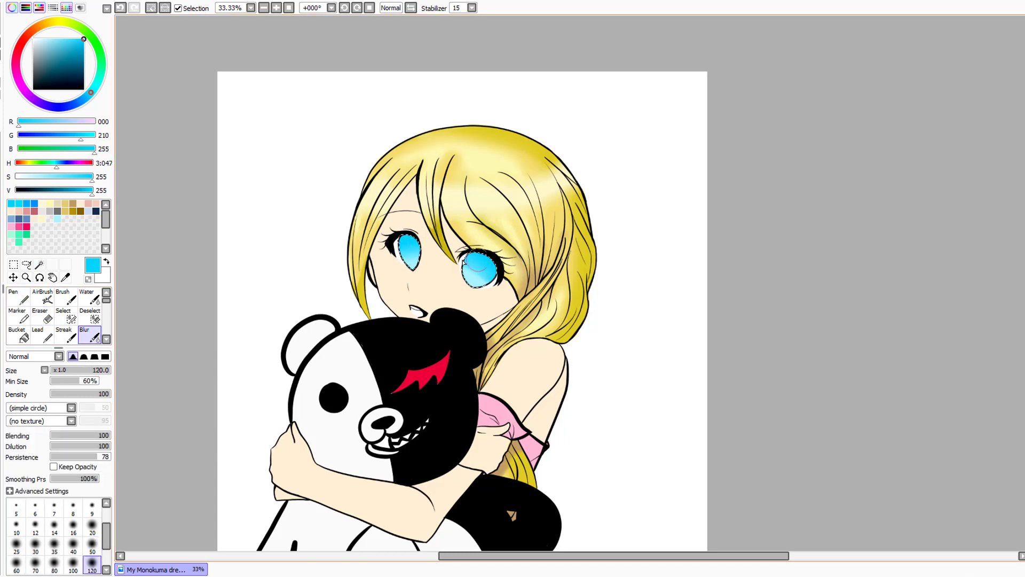
Shade the tops of both irises in blue (RGB 0, 143, 255) with the Pen at size 350, blending with Blur at size 50
left_click(19, 296)
mouse_move(397, 226)
left_mouse_down()
mouse_move(399, 236)
mouse_move(466, 250)
left_mouse_up()
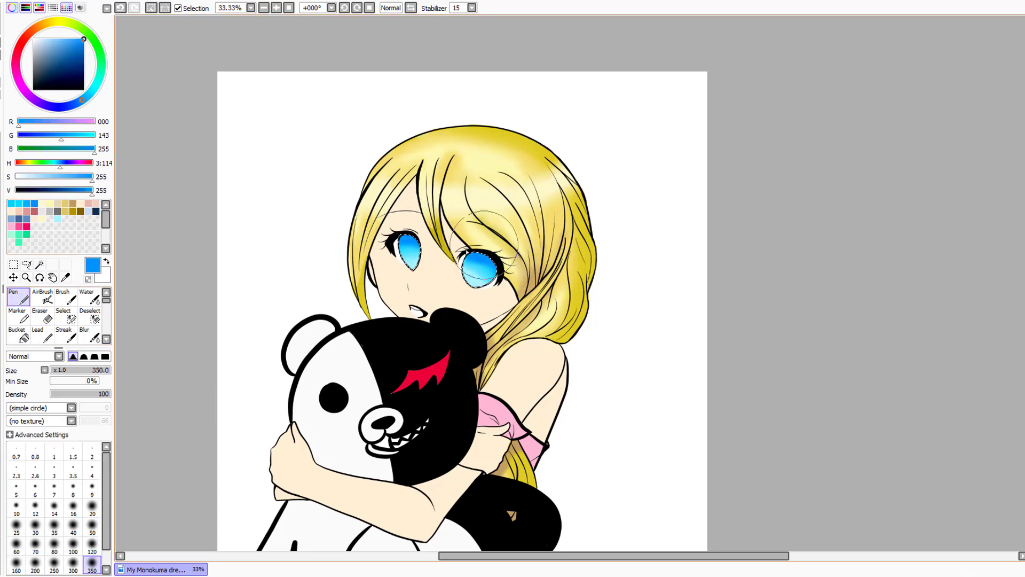
left_click(89, 334)
left_click(91, 546)
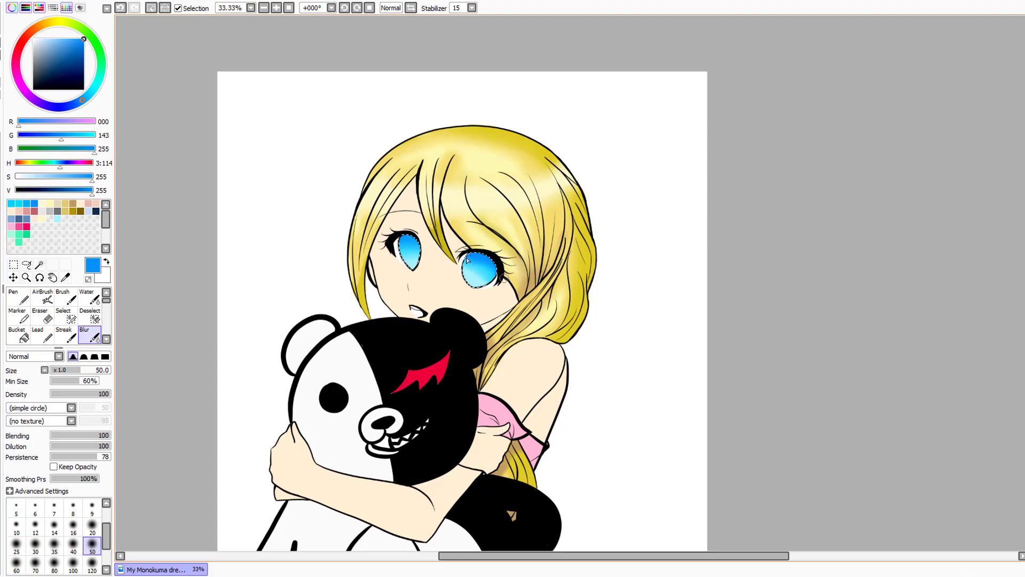
Draw black curved pupil lines in both irises with the hard-edged Pen at size 16 and Stabilizer S-7, and restore Stabilizer 15
left_click(19, 297)
left_click(83, 89)
left_click(76, 508)
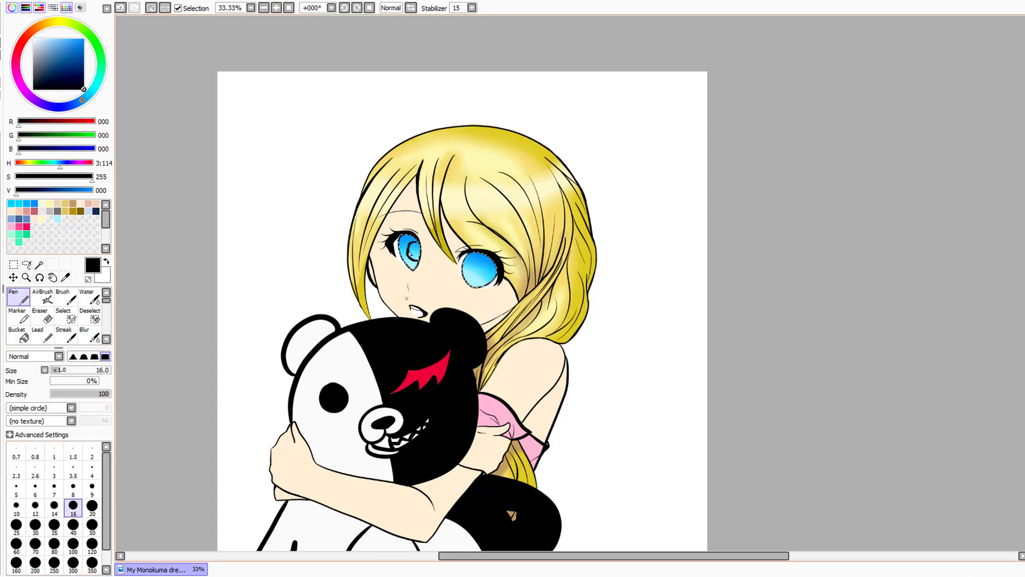
key("ctrl+z")
left_click(471, 7)
left_click(459, 215)
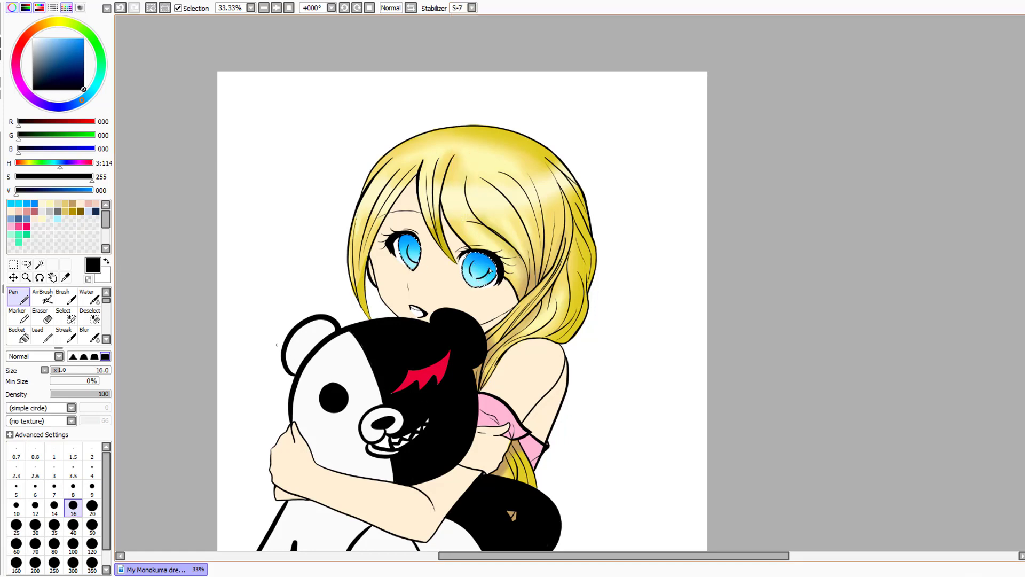
left_click(472, 7)
left_click(459, 150)
Paint cyan (RGB 0, 210, 255) around the pupil lines in both irises and lightly soften it with Blur at size 50
left_click(15, 203)
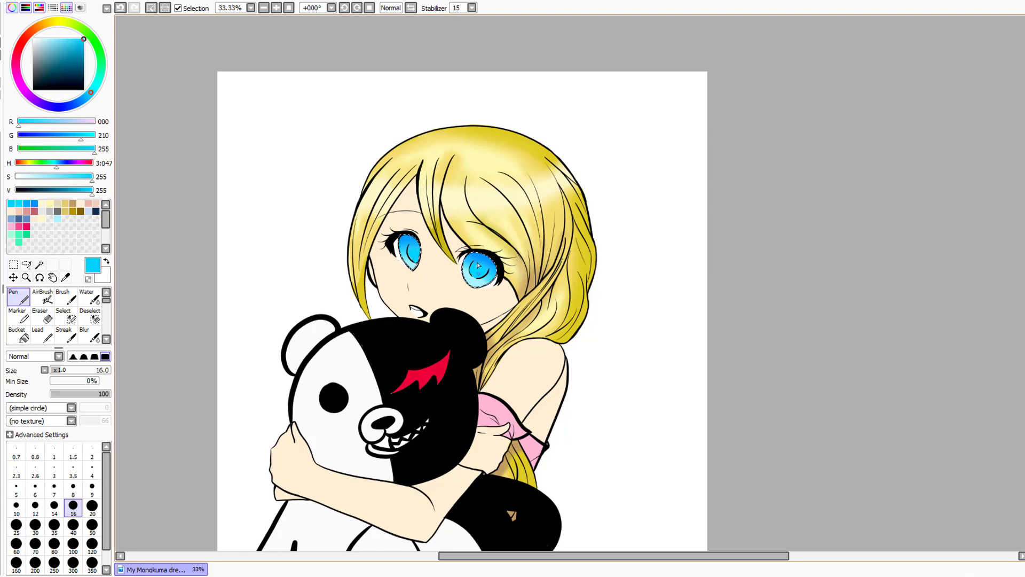
left_click(89, 334)
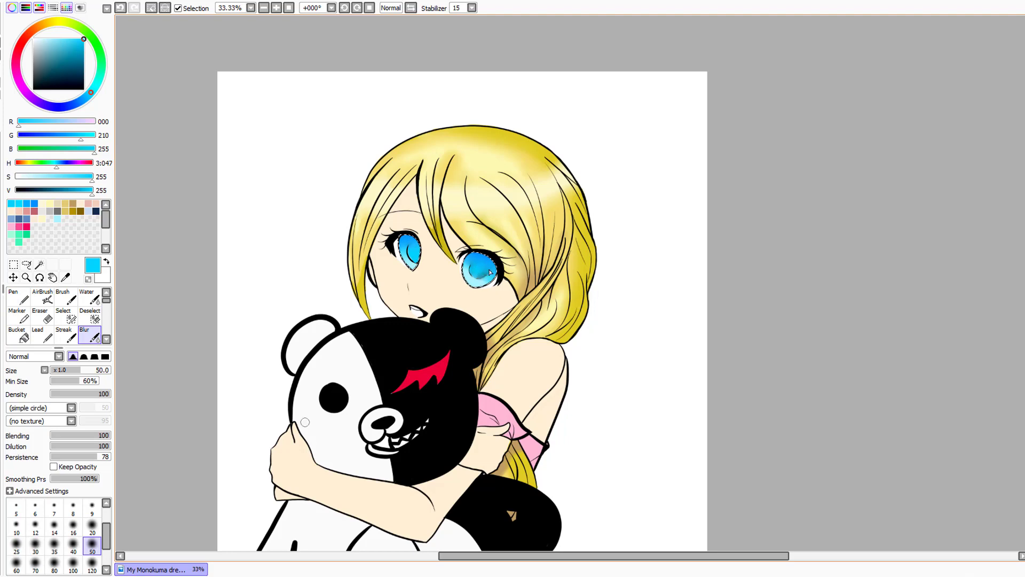
key("ctrl+z")
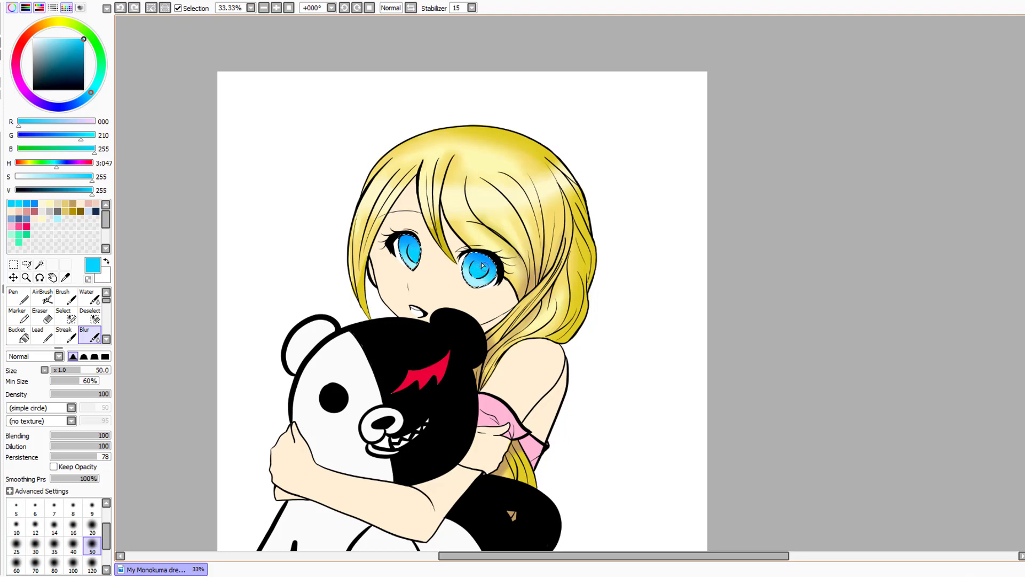
left_click_drag(482, 265, 485, 271)
Paint white highlights in both irises with the hard-edged Pen at size 16, and clear the selection
left_click(21, 299)
key("e")
left_click(20, 299)
left_click(16, 178)
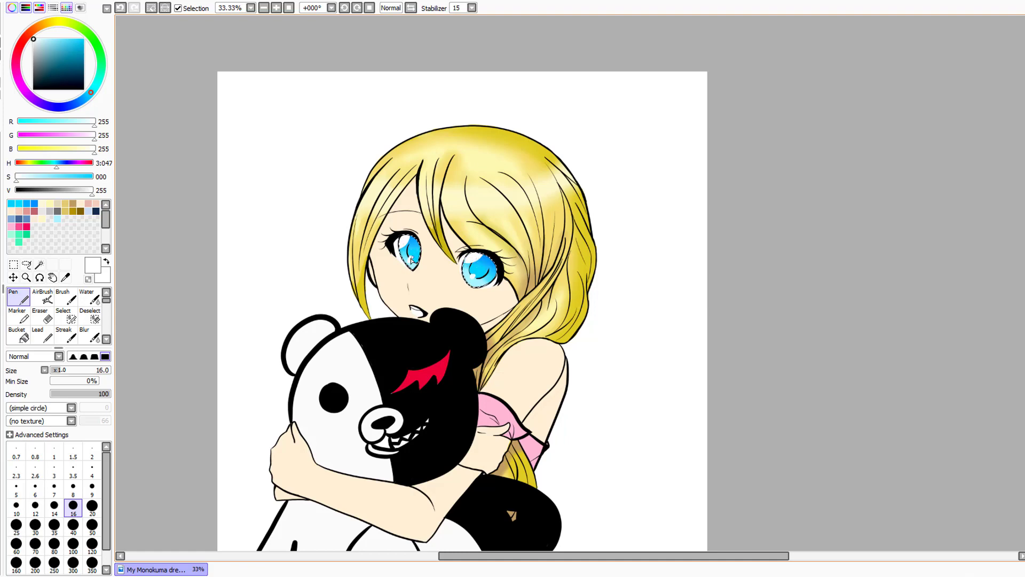
left_click(13, 264)
left_click(160, 256)
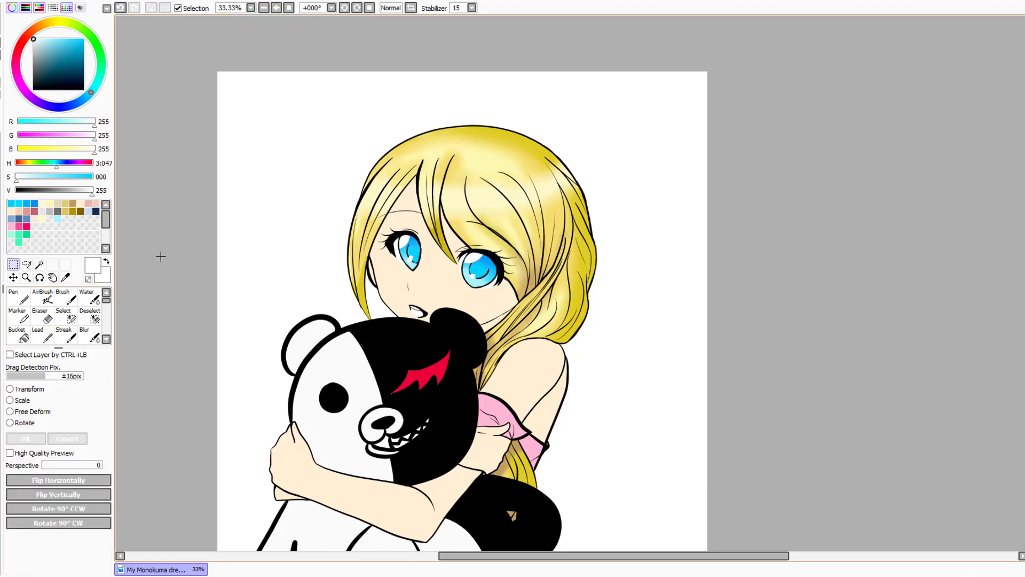
Recolor the black hair line art brown (RGB 192, 155, 96) with a size 350 pen
scroll(160, 257, "down", 2)
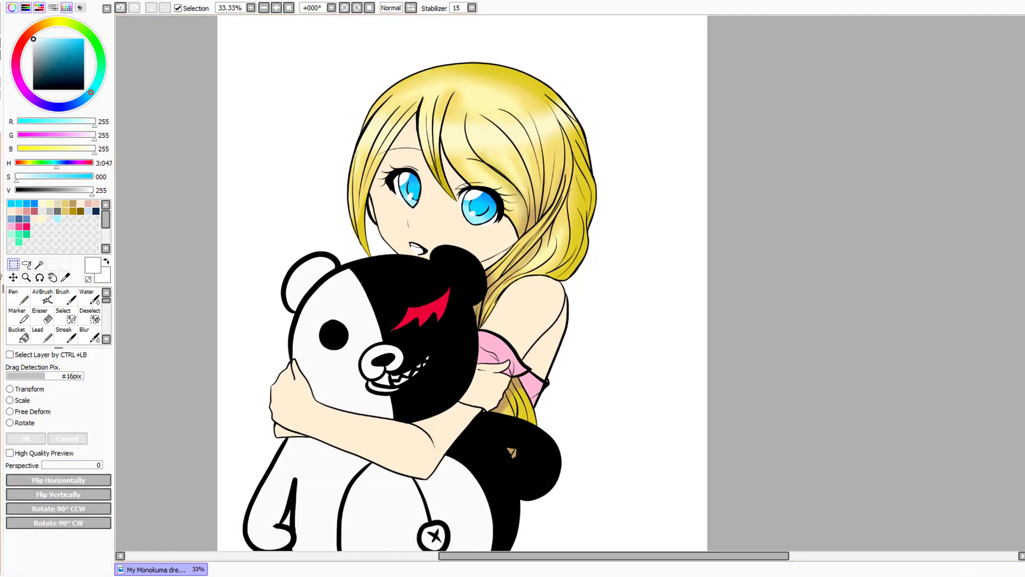
left_click(0, 275)
left_click(0, 276)
left_click(18, 296)
left_click(92, 563)
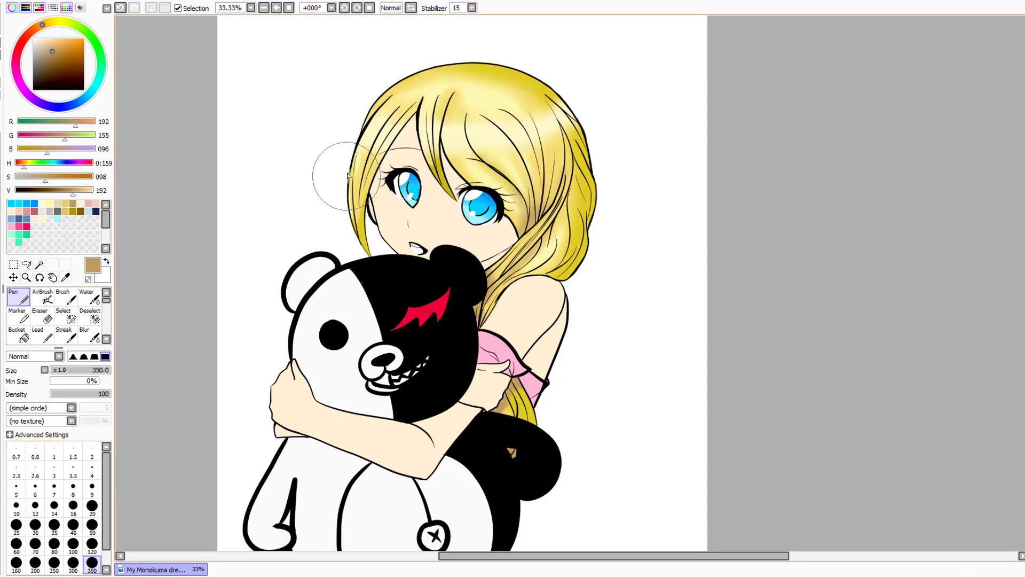
mouse_move(345, 176)
left_mouse_down()
mouse_move(431, 75)
mouse_move(465, 261)
mouse_move(517, 122)
left_mouse_up()
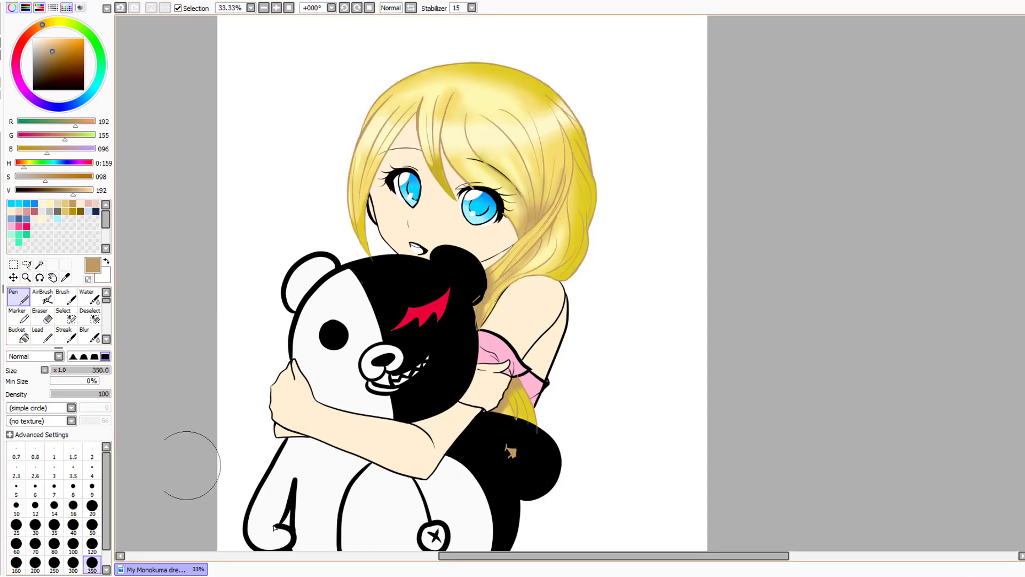
Erase the brown color that spilled onto the bear's outline with a size 50 eraser
left_click(42, 316)
left_click_drag(476, 316, 472, 344)
key("ctrl+z")
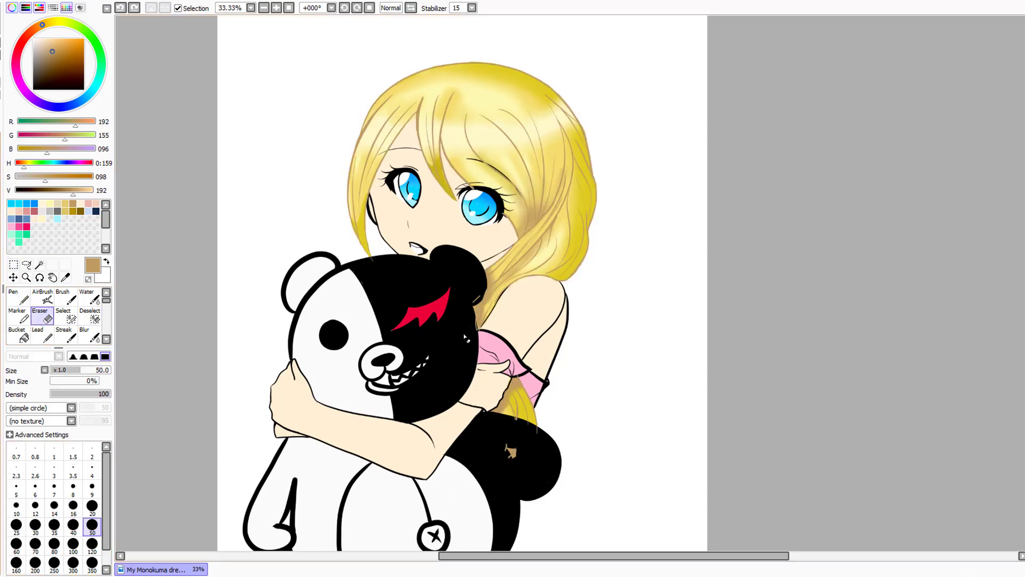
left_click_drag(451, 292, 472, 296)
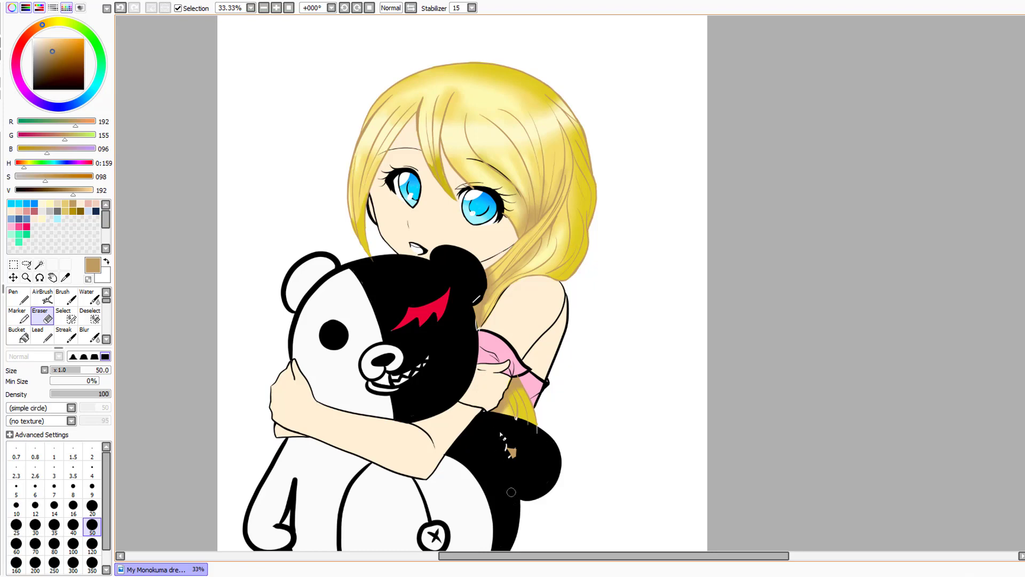
Redraw the bear's outline in black with a size 16 pen where it borders the hair and arm
scroll(548, 394, "down", 3)
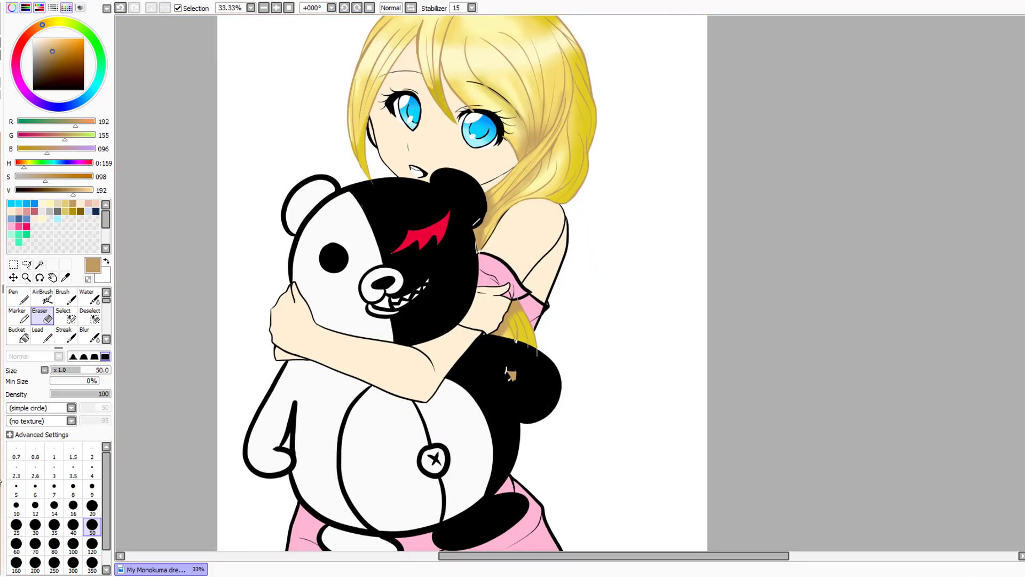
mouse_move(76, 190)
left_mouse_down()
mouse_move(16, 190)
mouse_move(107, 179)
left_mouse_up()
left_click(18, 296)
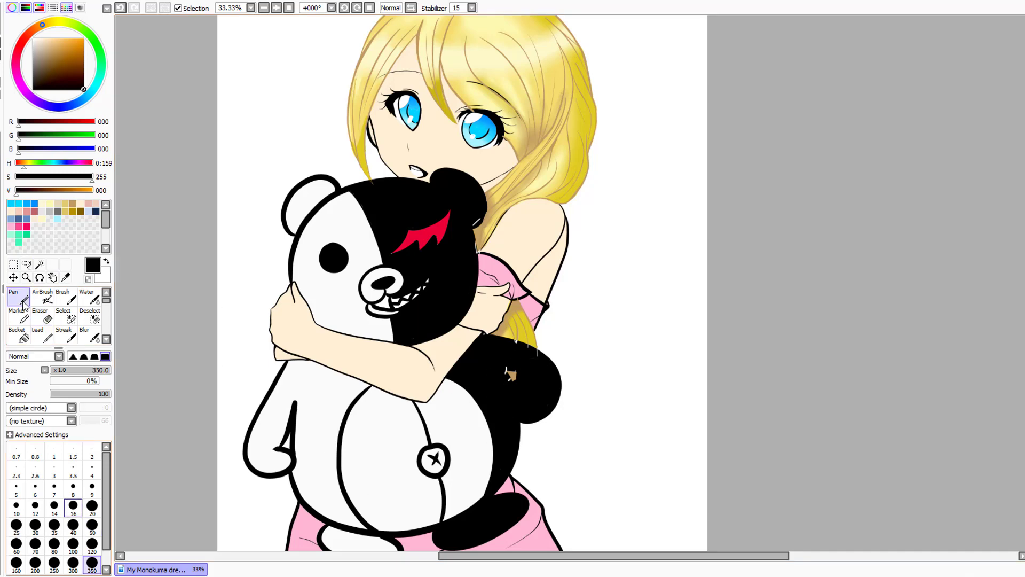
left_click(73, 506)
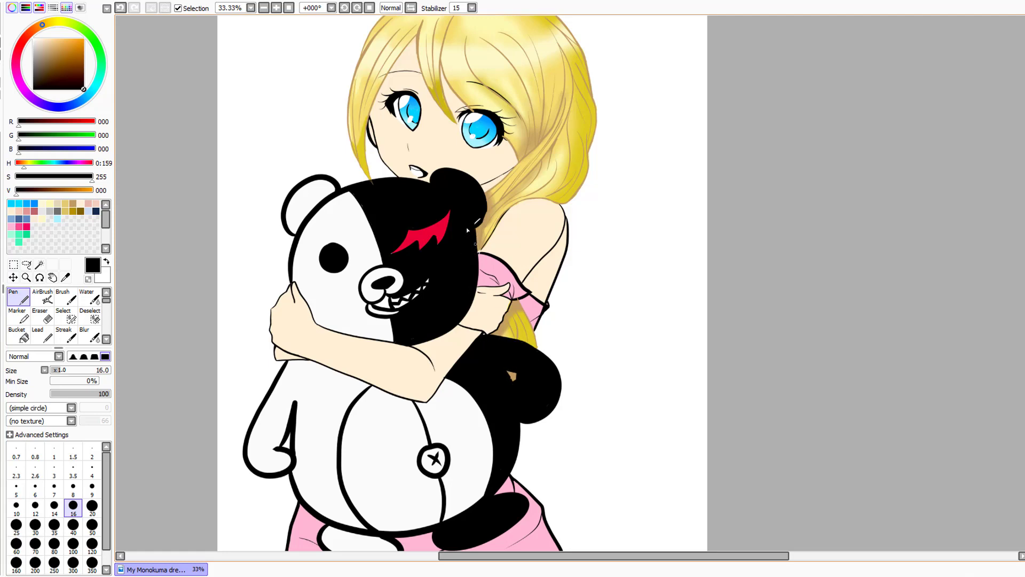
left_click_drag(479, 246, 476, 255)
scroll(491, 234, "up", 3)
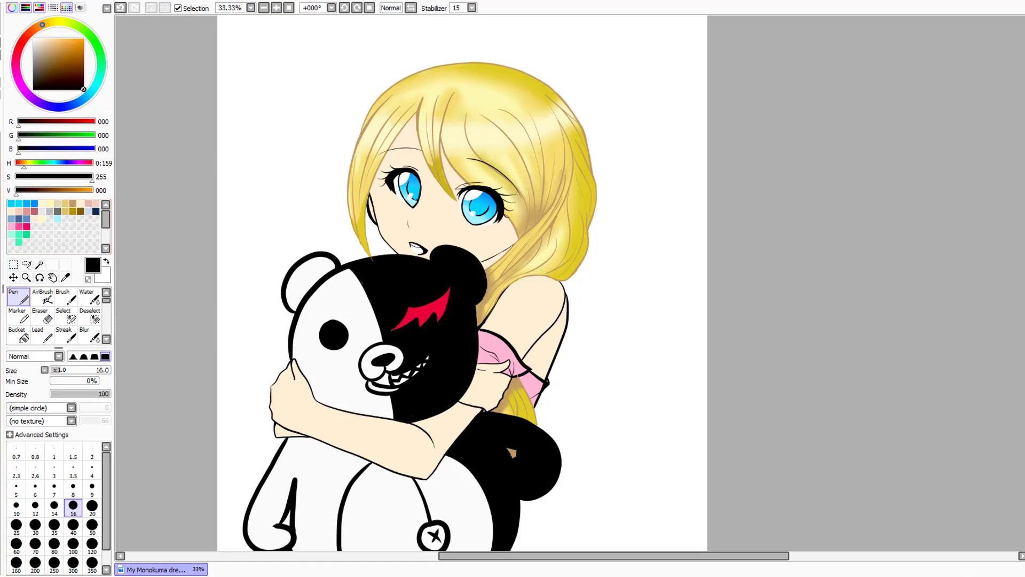
Select shadow areas in the whites of both eyes with the selection brush at size 10
left_click(69, 317)
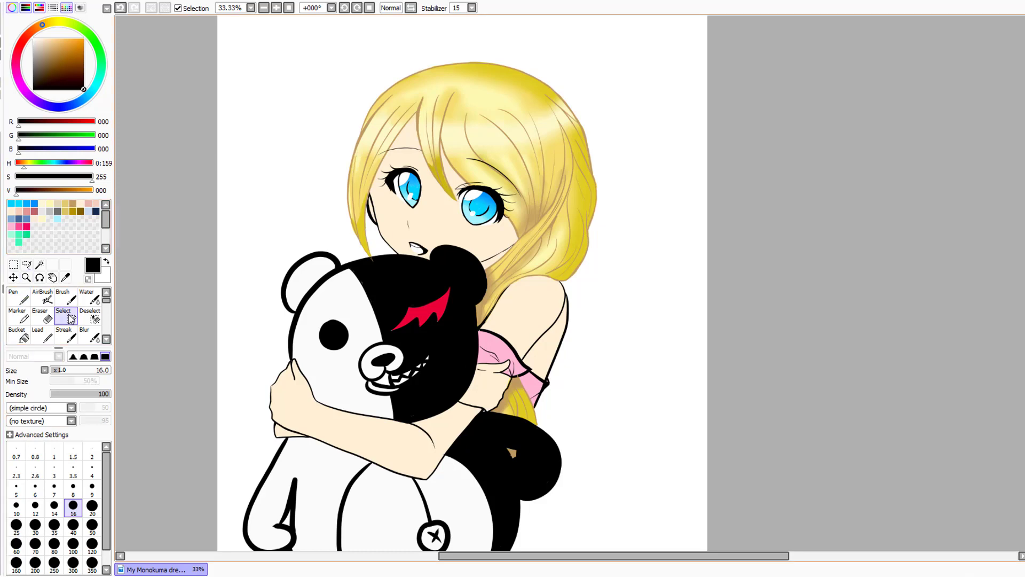
left_click(276, 7)
left_click(276, 7)
left_click_drag(855, 220, 949, 359)
left_click(19, 297)
mouse_move(80, 48)
left_mouse_down()
mouse_move(84, 39)
mouse_move(33, 38)
left_mouse_up()
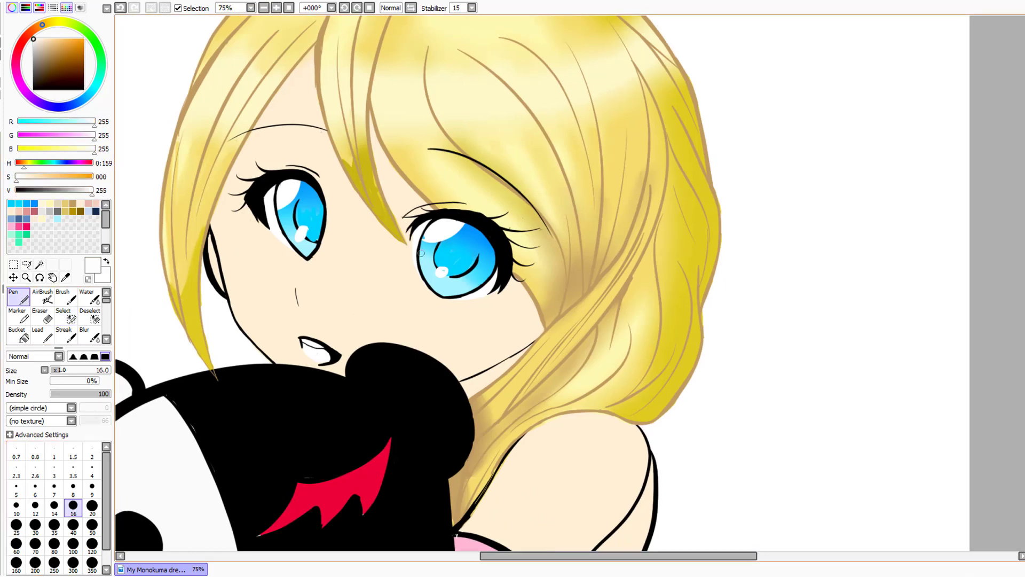
left_click(93, 337)
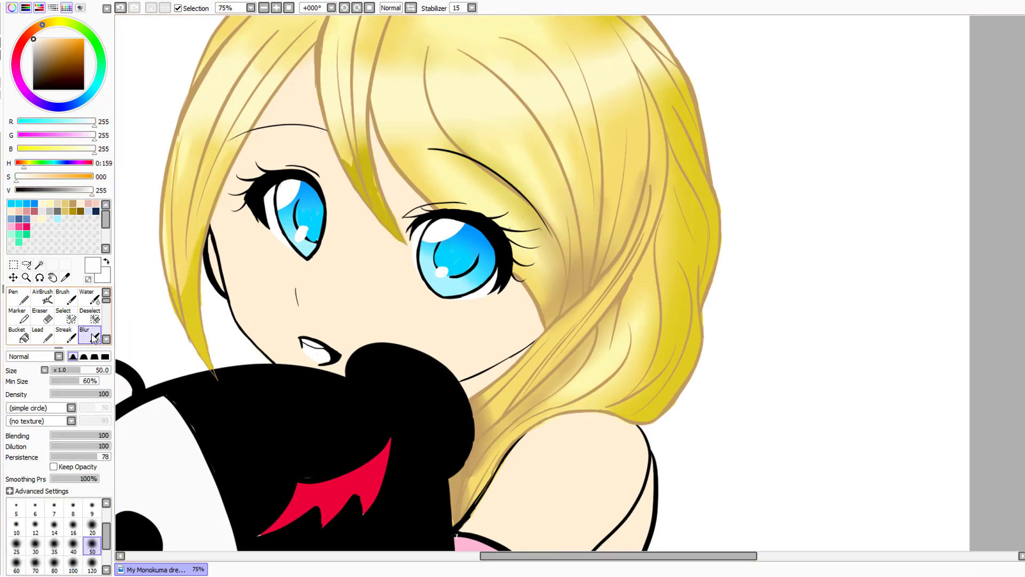
left_click(19, 298)
left_click(12, 203)
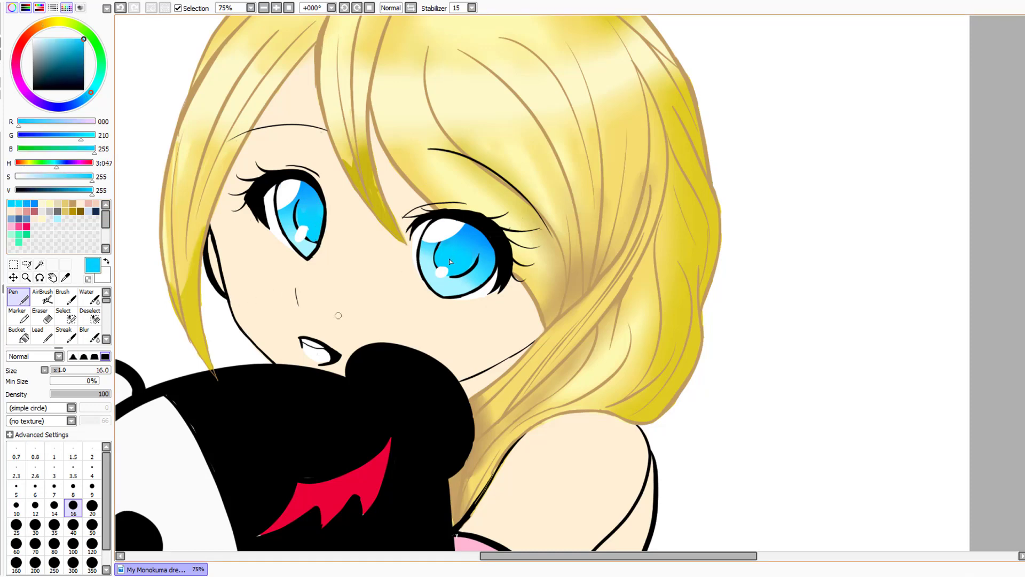
left_click(65, 316)
left_click_drag(265, 199, 276, 231)
left_click(16, 508)
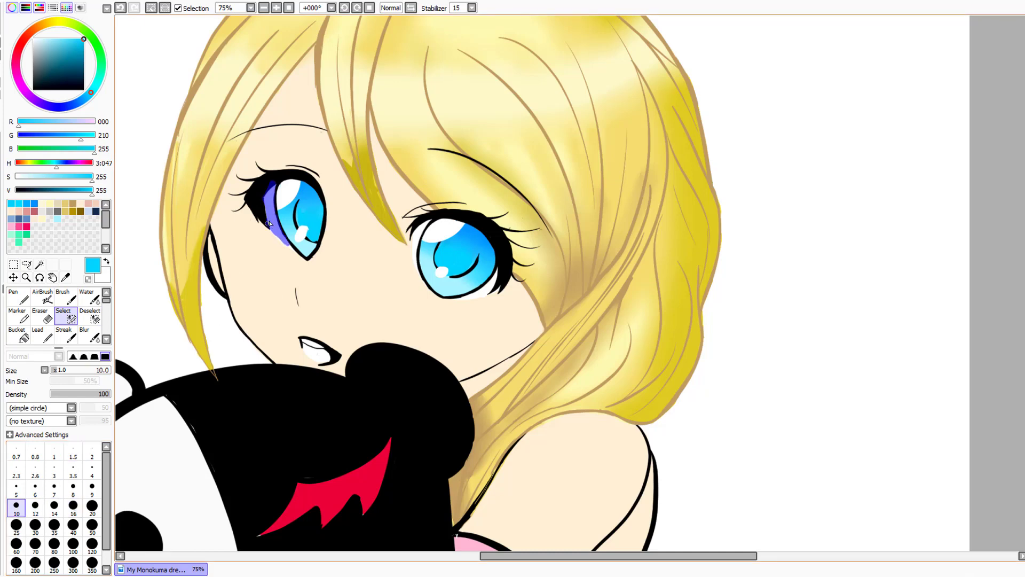
mouse_move(450, 297)
left_mouse_down()
mouse_move(480, 294)
mouse_move(436, 301)
mouse_move(490, 292)
mouse_move(447, 296)
mouse_move(416, 248)
mouse_move(421, 288)
mouse_move(419, 219)
mouse_move(424, 230)
left_mouse_up()
key("d")
key("s")
left_click(94, 318)
Shade the selected eye whites light grey (RGB 230, 230, 230) with a size 350 soft pen, blur the shading and clear the selection
left_click(18, 296)
left_click(73, 504)
left_click(43, 210)
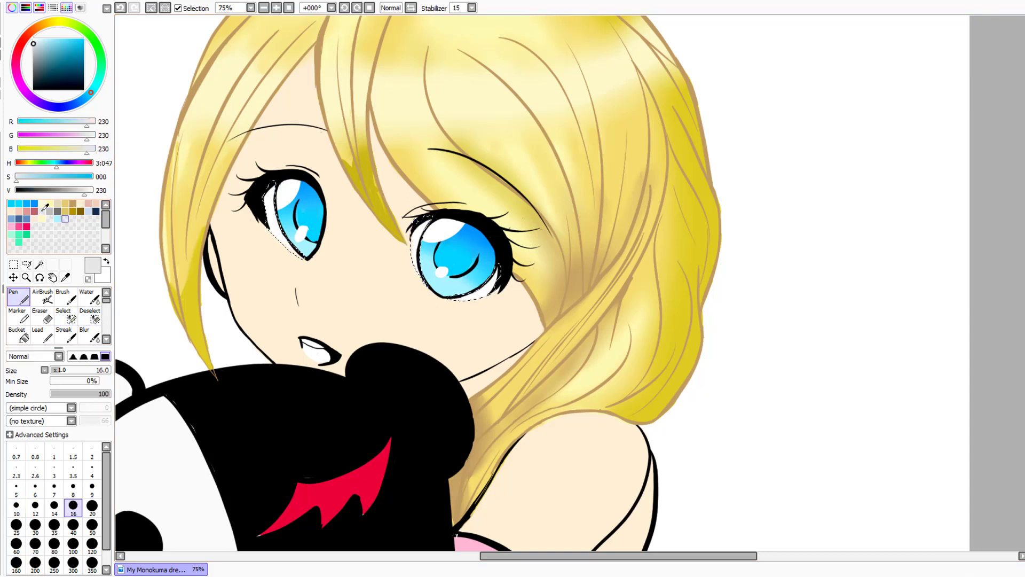
left_click(92, 562)
mouse_move(237, 178)
left_mouse_down()
mouse_move(361, 150)
mouse_move(491, 277)
left_mouse_up()
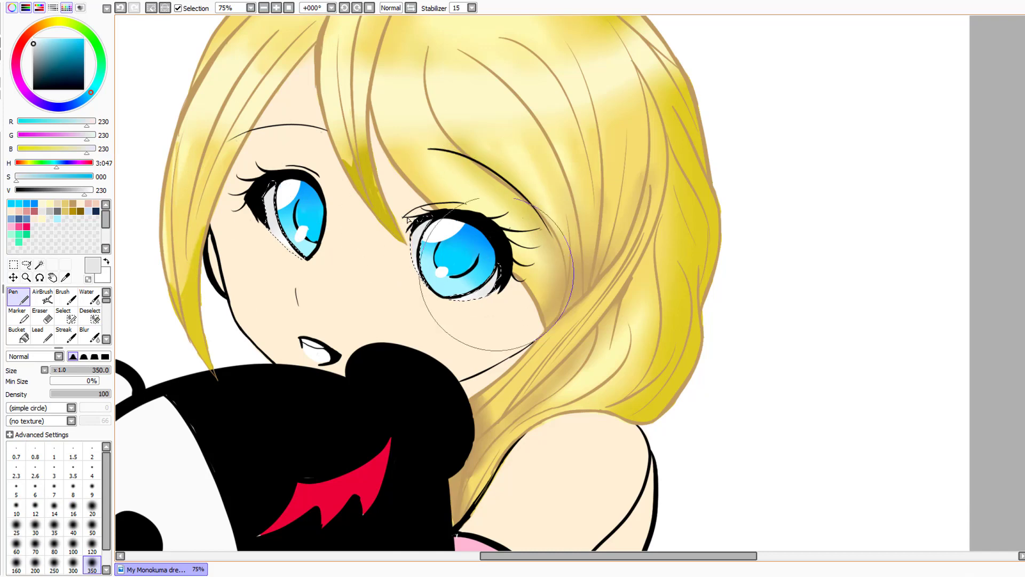
left_click(88, 337)
left_click_drag(285, 207, 270, 241)
mouse_move(421, 294)
left_mouse_down()
mouse_move(437, 220)
mouse_move(466, 299)
mouse_move(484, 293)
left_mouse_up()
key("ctrl+d")
Clean up the grey shading around the eyes with a size 50 eraser
left_click(48, 315)
left_click(294, 227)
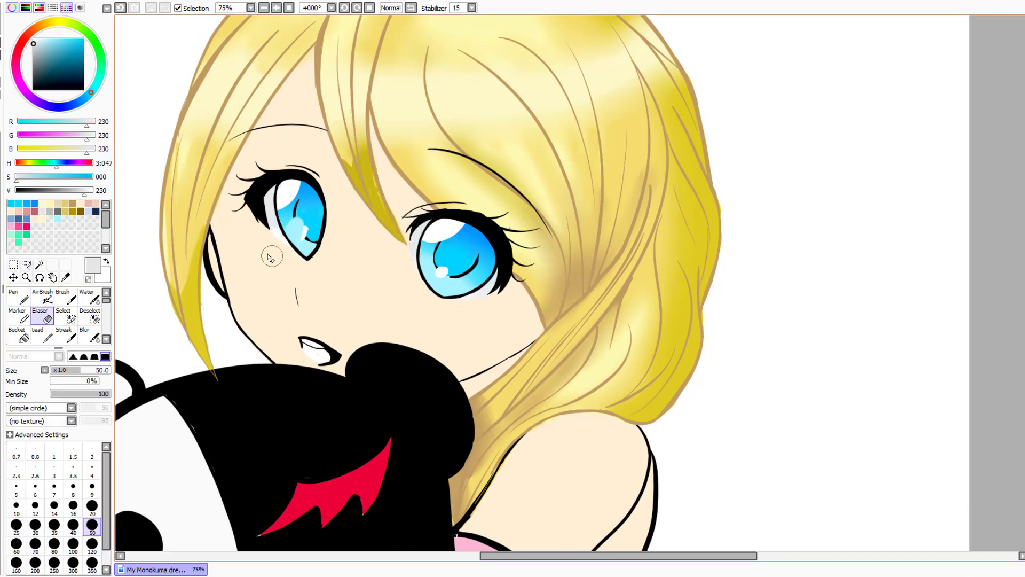
key("ctrl+z")
left_click_drag(272, 228, 278, 239)
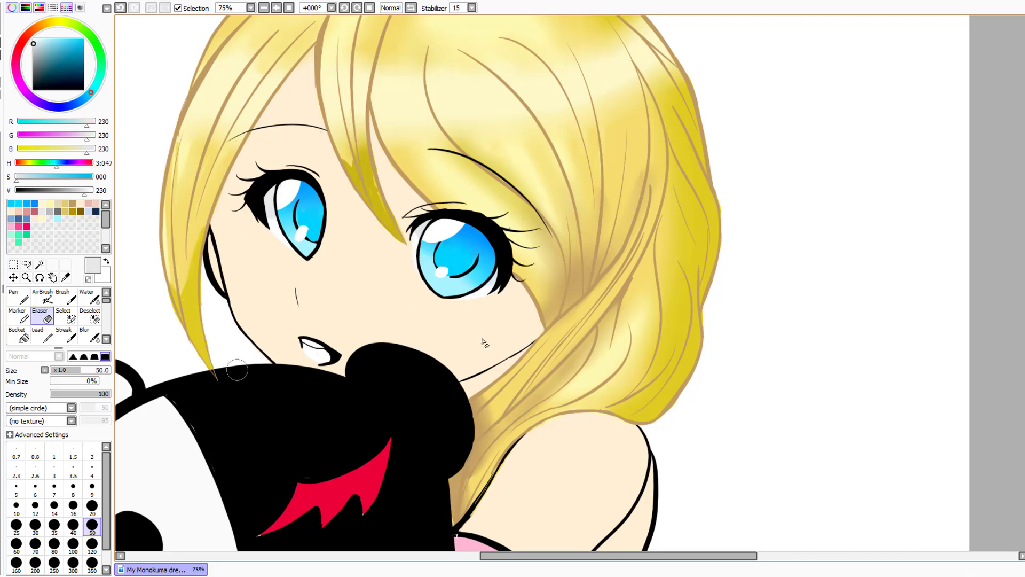
left_click(13, 264)
left_click(264, 8)
left_click(264, 7)
scroll(461, 283, "down", 5)
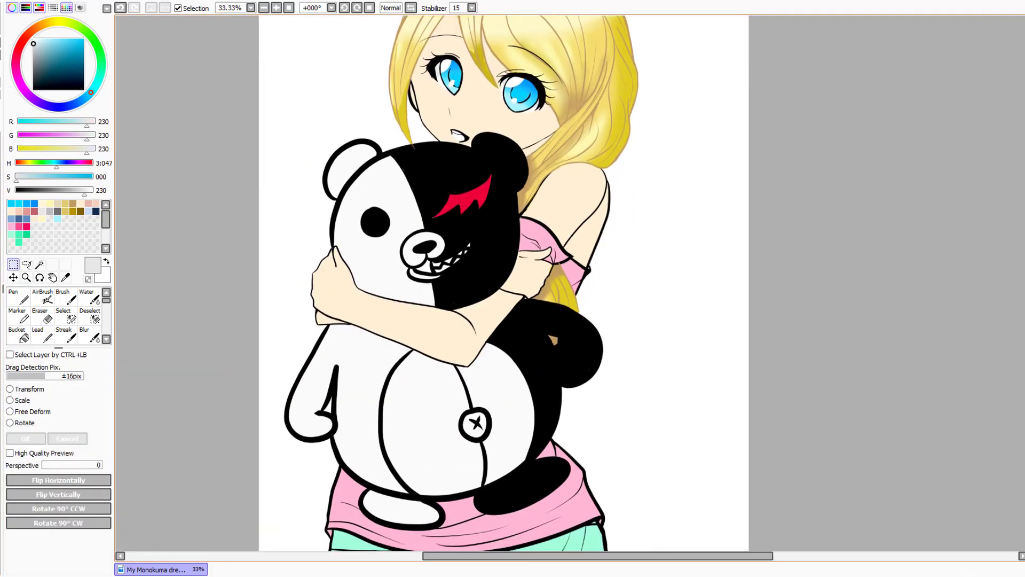
scroll(461, 283, "up", 3)
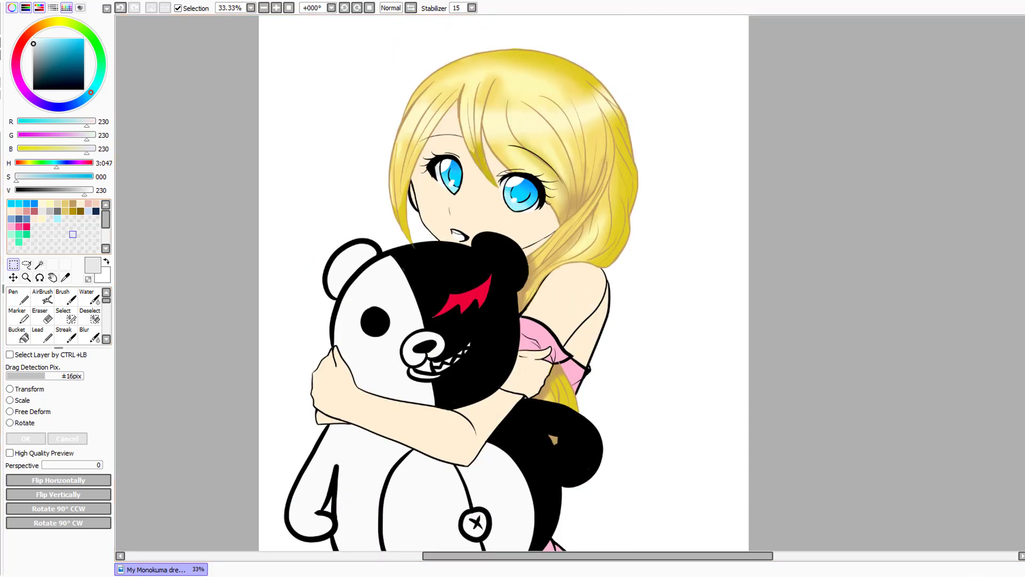
left_click(65, 277)
left_click(442, 207)
left_click(440, 233)
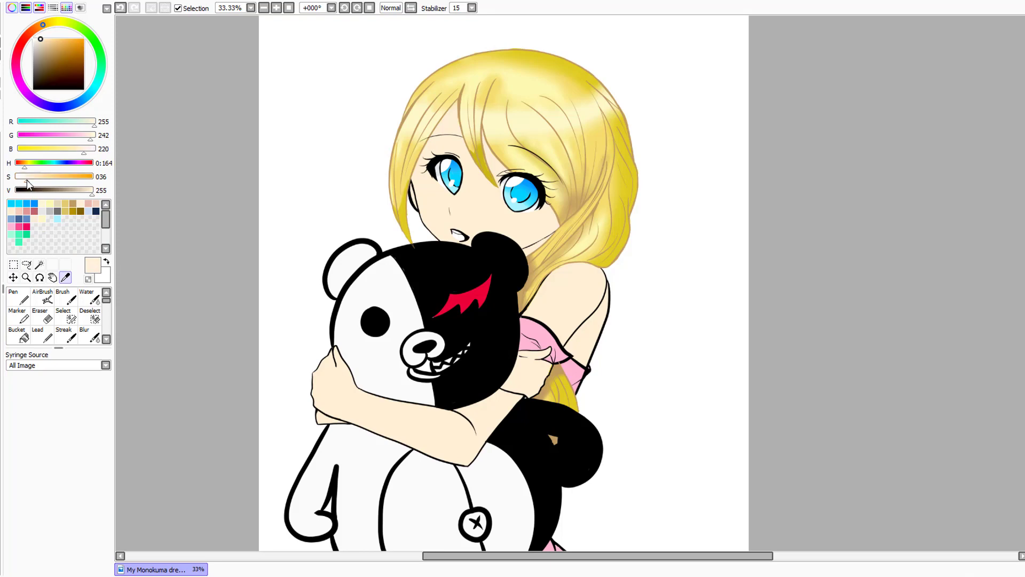
key("n")
left_click_drag(440, 232, 483, 251)
key("ctrl+z")
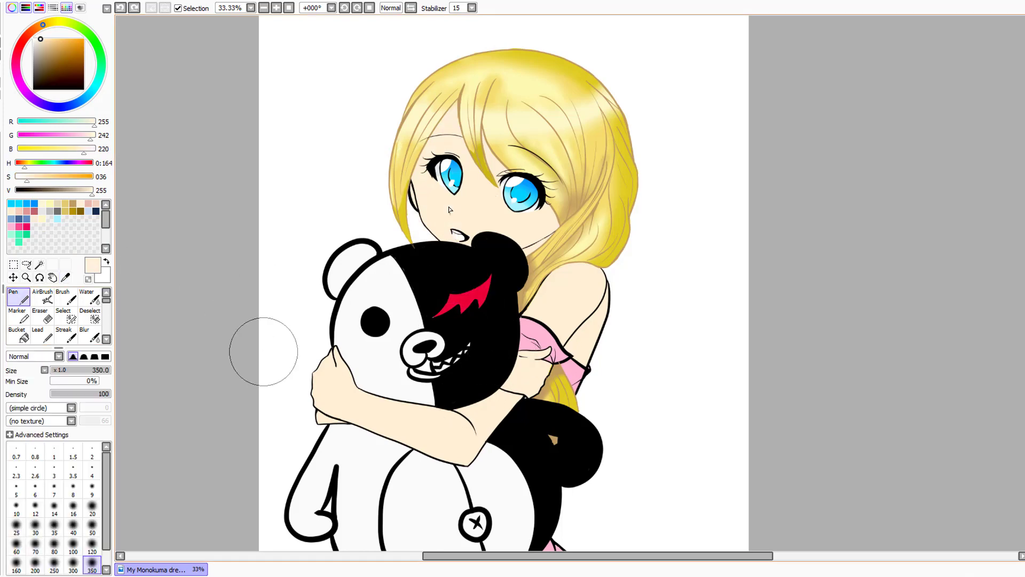
Select the skin area of the face with the magic wand and switch to the pen
left_click(39, 264)
left_click(475, 202)
left_click(18, 296)
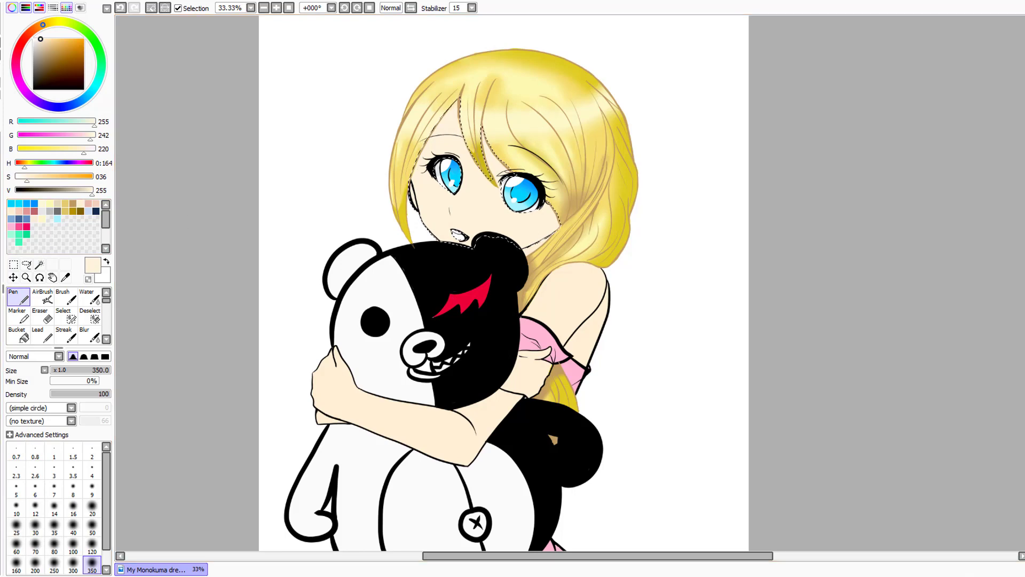
Paint soft peach shadows (RGB 244, 207, 188) along the hairline, jaw, nose and cheeks with a size 350 pen
left_click(18, 211)
left_click(89, 335)
left_click(19, 298)
mouse_move(422, 80)
left_mouse_down()
mouse_move(404, 140)
mouse_move(406, 184)
left_mouse_up()
left_click_drag(482, 86, 498, 157)
left_click_drag(564, 240, 559, 198)
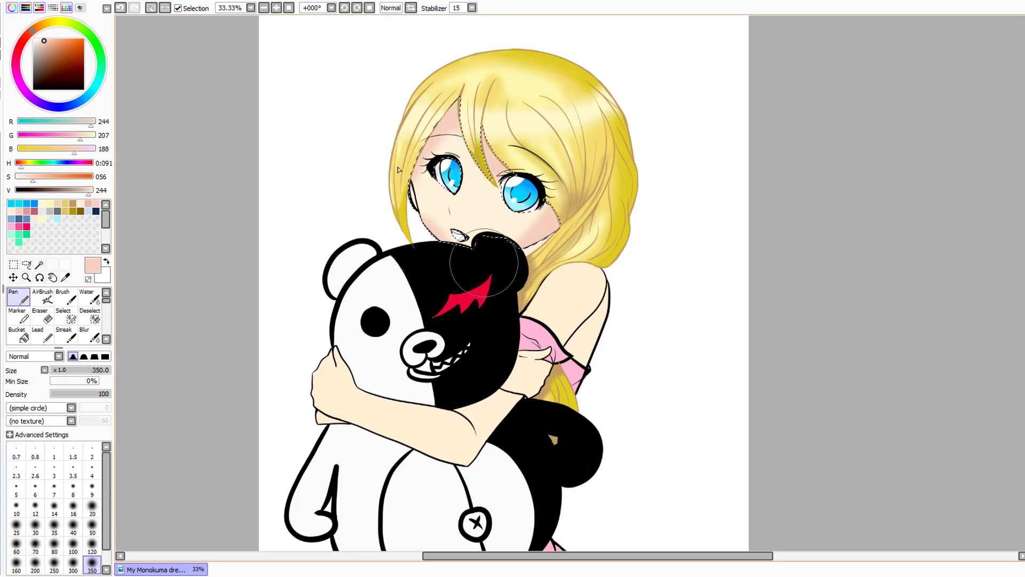
left_click_drag(449, 207, 529, 224)
left_click_drag(418, 196, 429, 201)
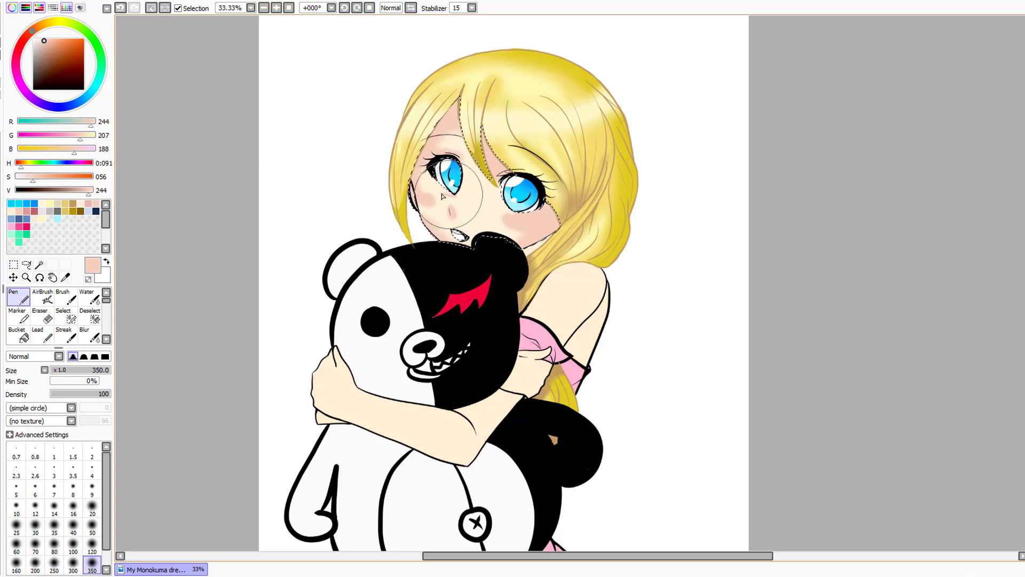
Blend the peach shading on the nose and cheeks into the skin with the Blur tool
left_click(90, 333)
left_click(92, 563)
mouse_move(454, 191)
left_mouse_down()
mouse_move(428, 172)
mouse_move(424, 196)
mouse_move(432, 149)
mouse_move(450, 149)
mouse_move(431, 135)
mouse_move(437, 250)
mouse_move(449, 194)
left_mouse_up()
mouse_move(538, 218)
left_mouse_down()
mouse_move(515, 218)
mouse_move(522, 231)
mouse_move(507, 260)
mouse_move(487, 134)
mouse_move(508, 250)
left_mouse_up()
Add more peach shading along the chin and lower cheek and soften it with the Blur tool at size 120
left_click(19, 294)
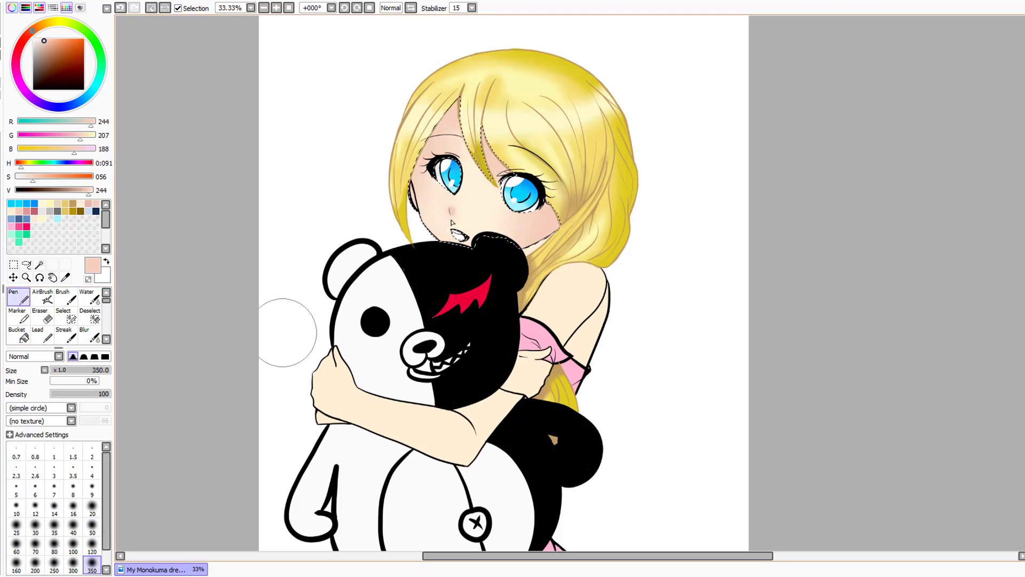
key("b")
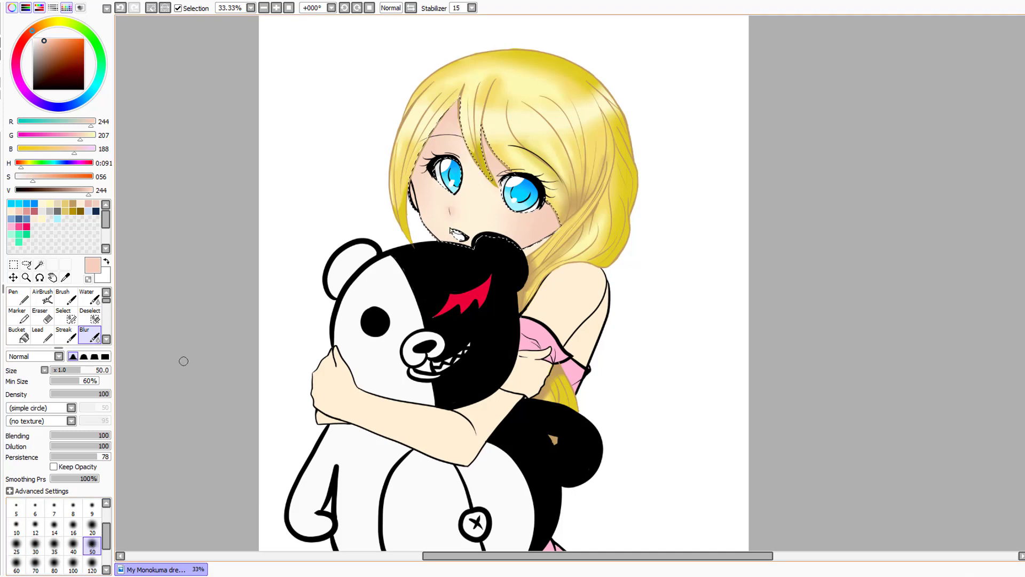
left_click(19, 295)
left_click_drag(460, 253, 515, 220)
left_click(90, 335)
left_click(92, 565)
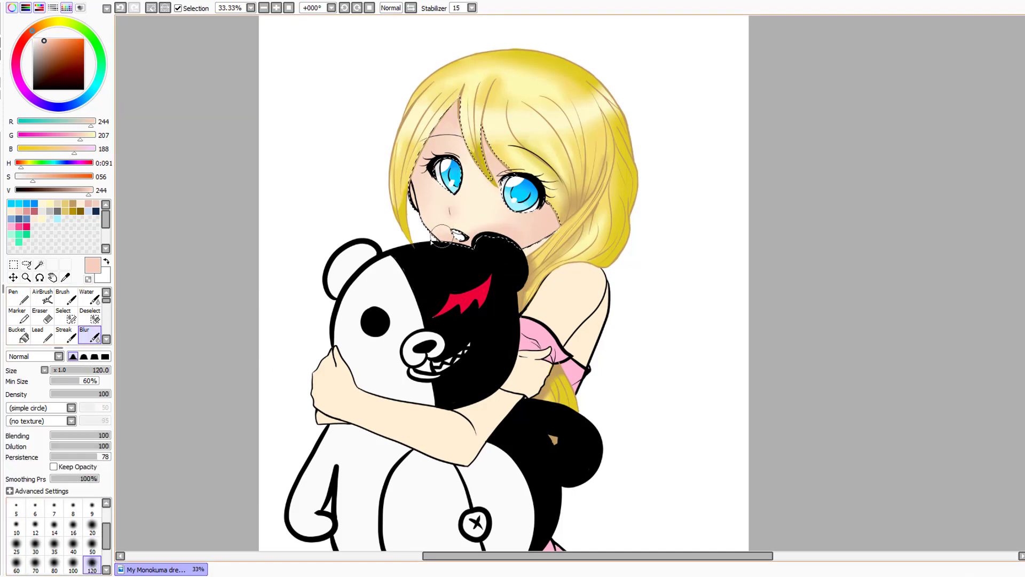
Paint pink shadows (RGB 222, 151, 149) on the forehead beneath the bangs with a size 50 soft pen
left_click(19, 296)
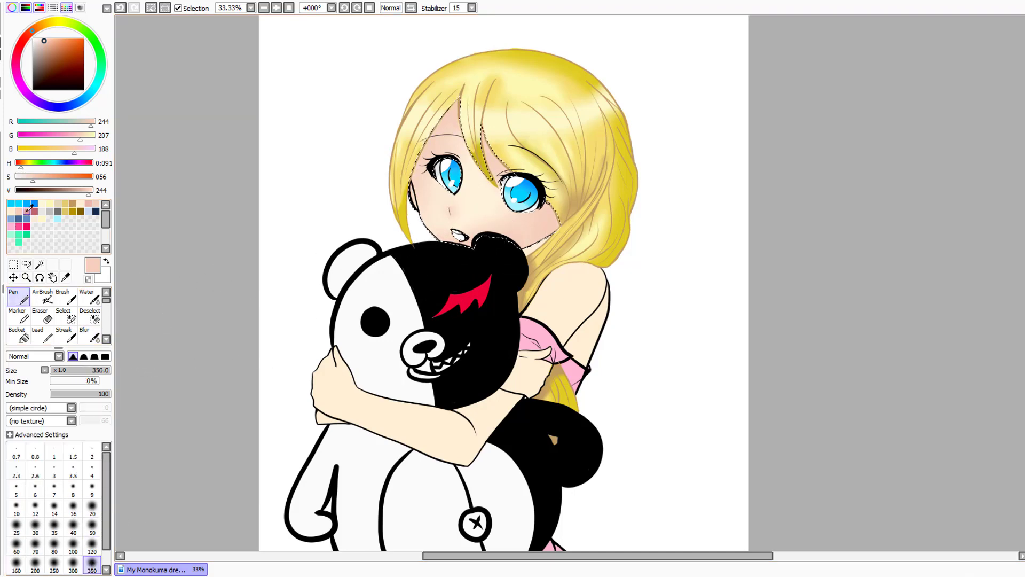
left_click(27, 211)
left_click(74, 509)
left_click(92, 528)
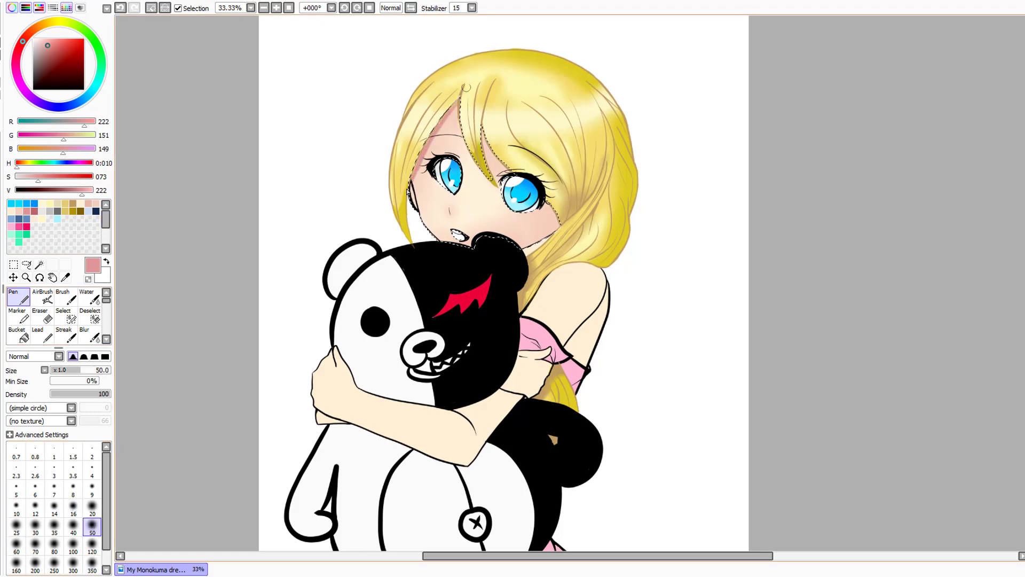
left_click_drag(411, 184, 459, 102)
mouse_move(427, 141)
left_mouse_down()
mouse_move(465, 144)
mouse_move(482, 128)
left_mouse_up()
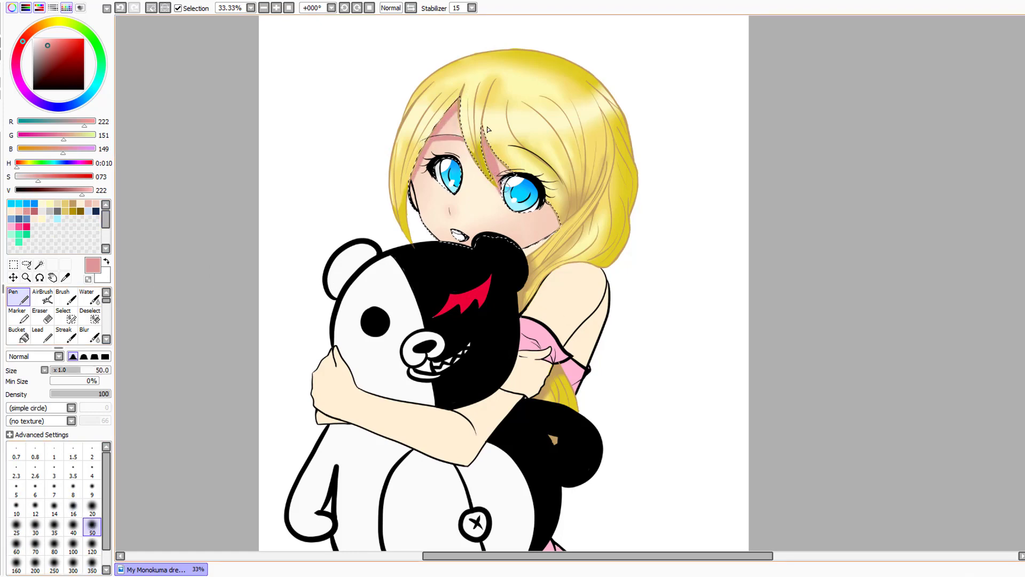
Add pink shading to the lower face edge and blush to both cheeks with a size 350 pen
left_click(91, 566)
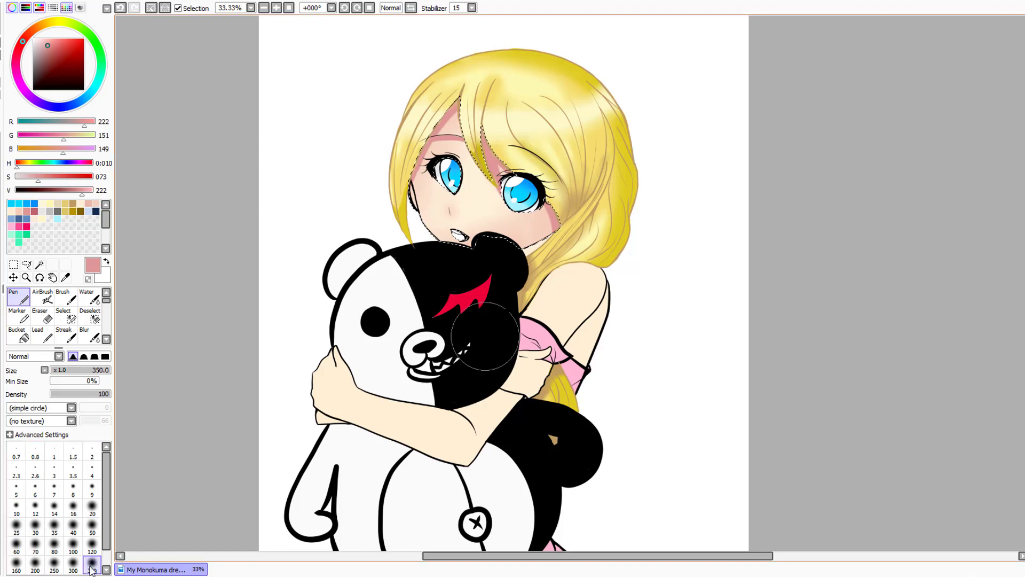
left_click_drag(509, 274, 562, 239)
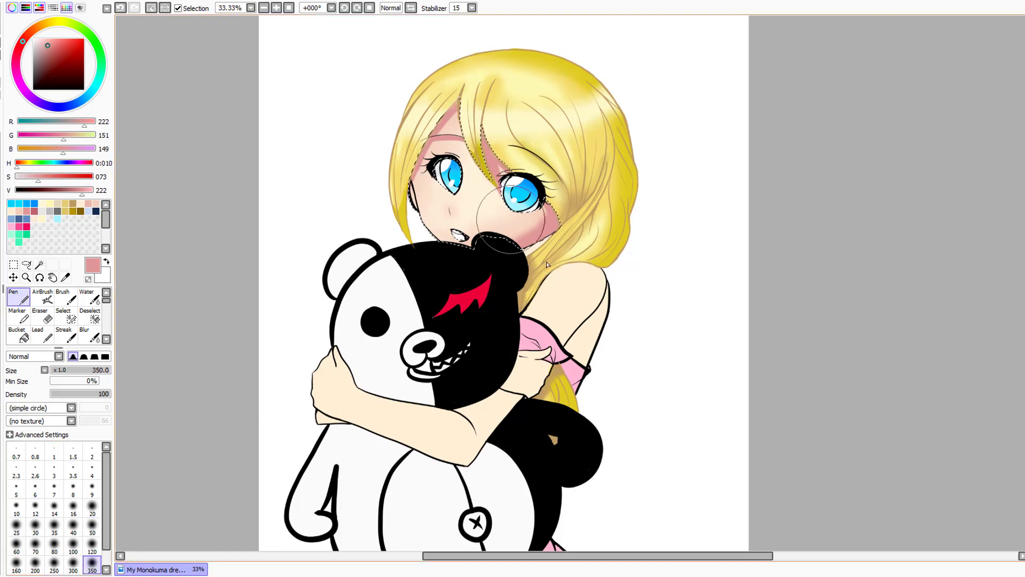
left_click_drag(510, 216, 520, 219)
mouse_move(429, 196)
left_mouse_down()
mouse_move(411, 196)
mouse_move(452, 217)
mouse_move(426, 201)
left_mouse_up()
Deepen the face shadows under the hair in dark red (RGB 189, 99, 109) with a size 16 soft pen
left_click(73, 507)
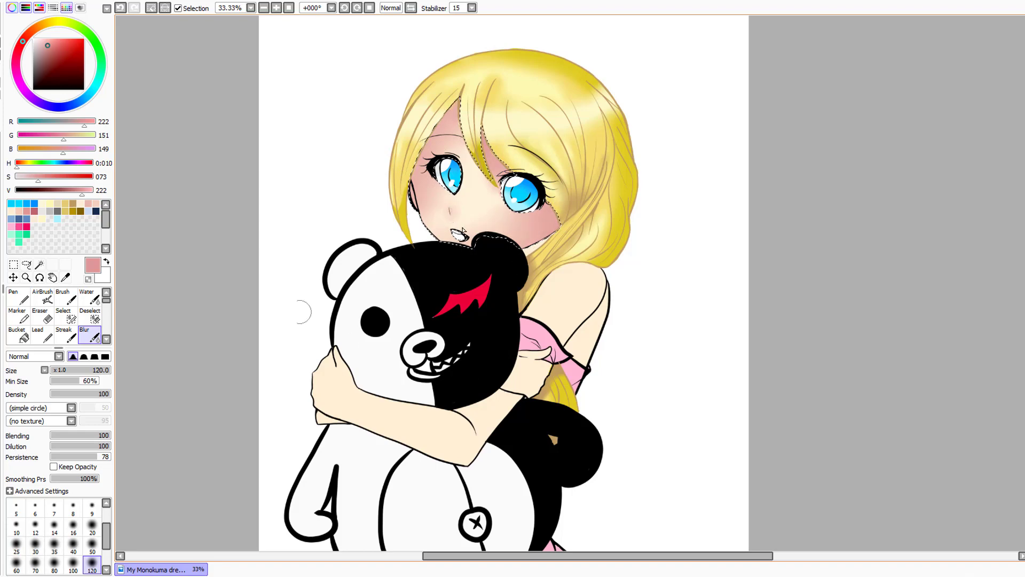
key("n")
left_click(36, 210)
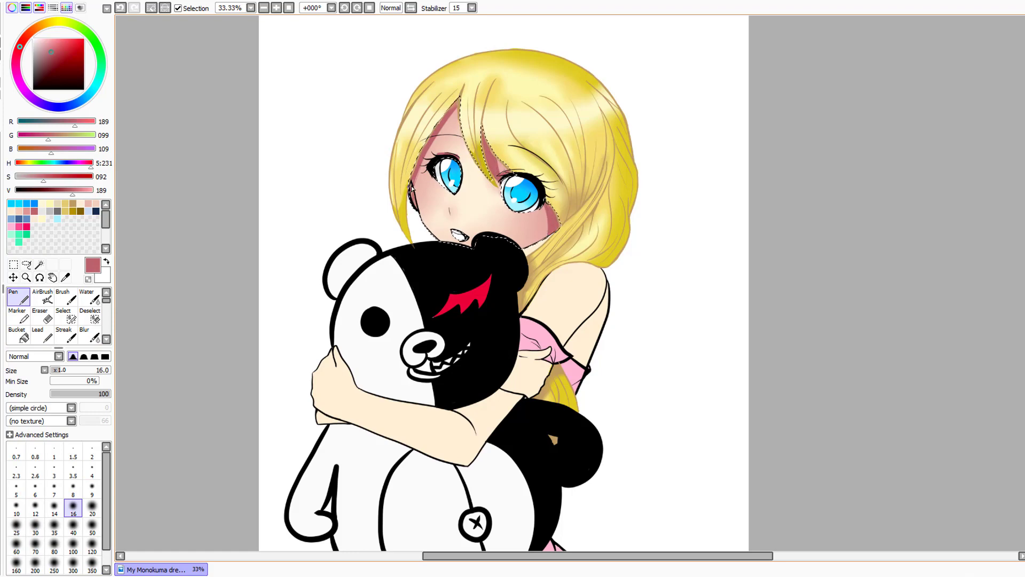
Soften the dark red face shadows beneath the hair with the Blur tool at size 50
left_click(89, 336)
left_click(73, 526)
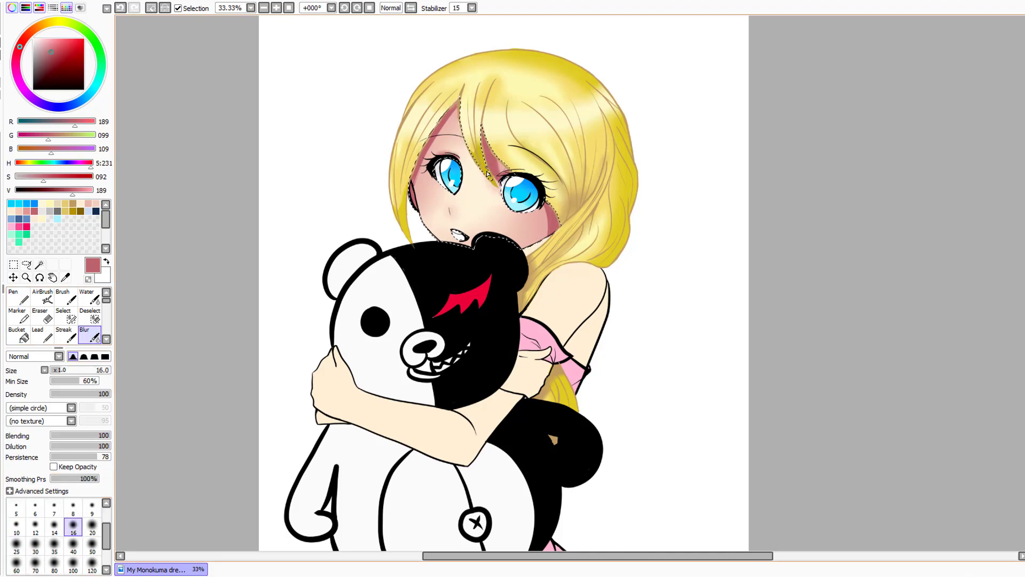
left_click(92, 545)
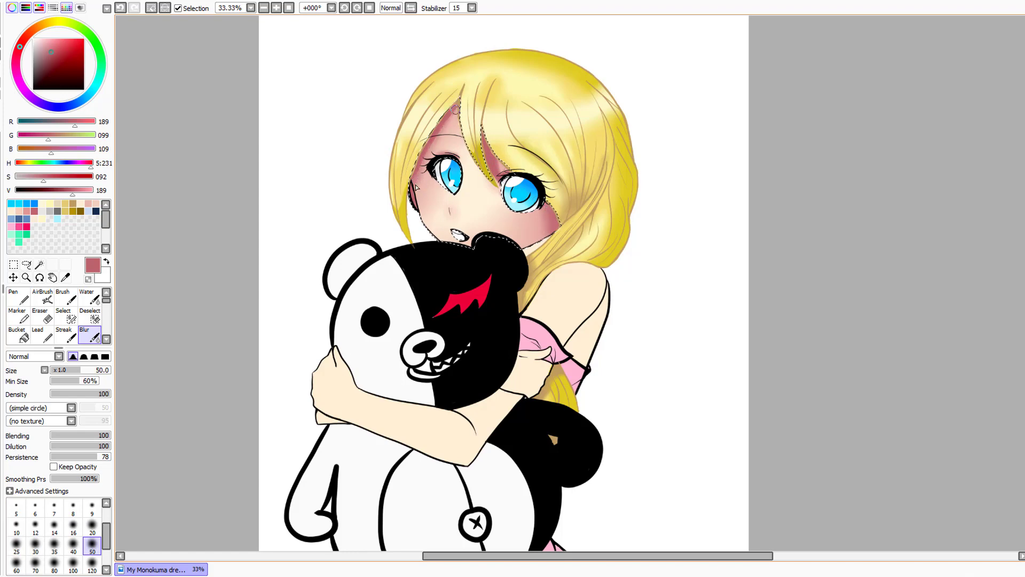
key("n")
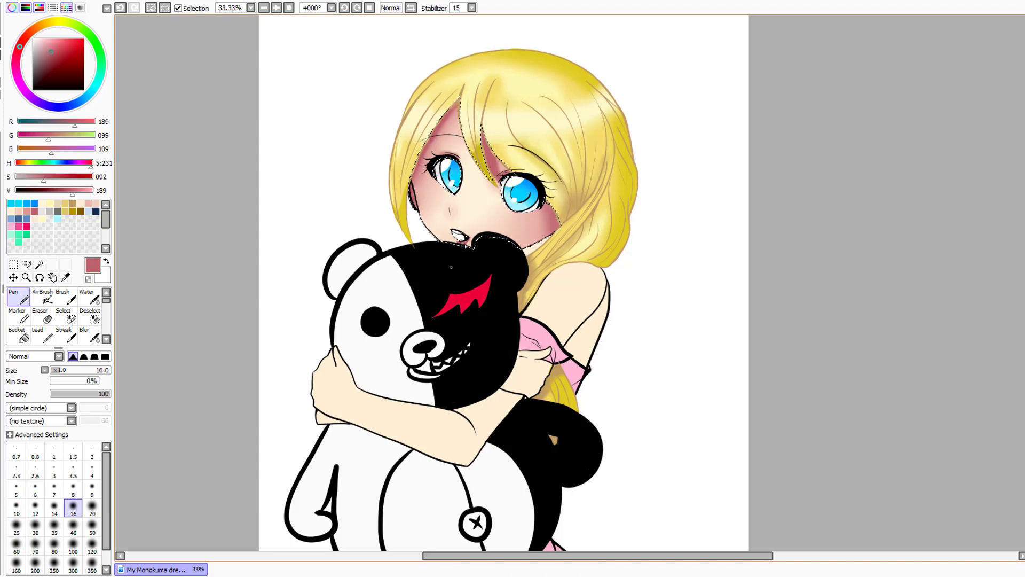
key("m")
key("ctrl+d")
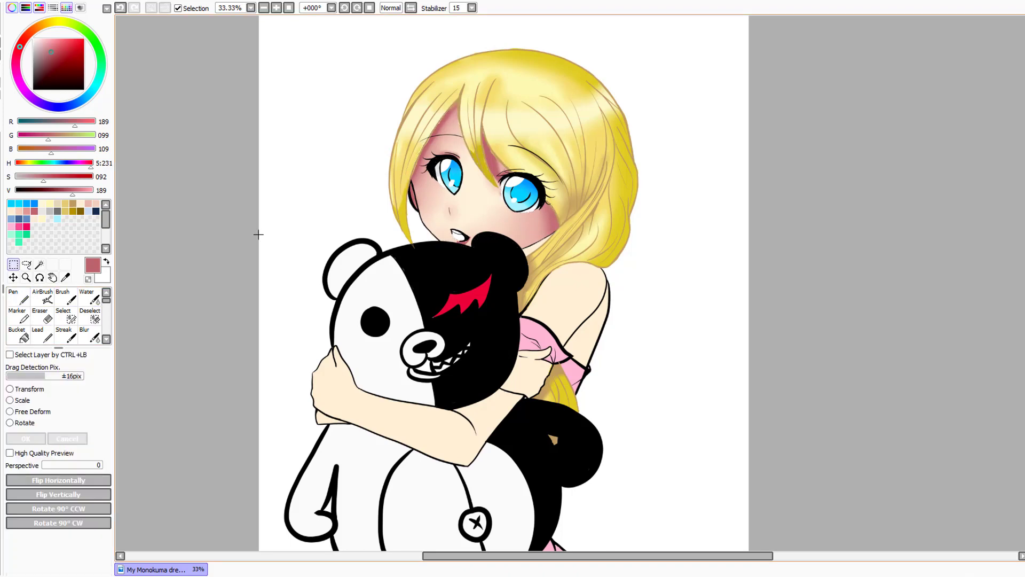
key("ctrl+z")
Paint a dark pink shadow beneath the lower lip with a size 16 pen and soften it with the size 16 Blur tool
left_click(275, 8)
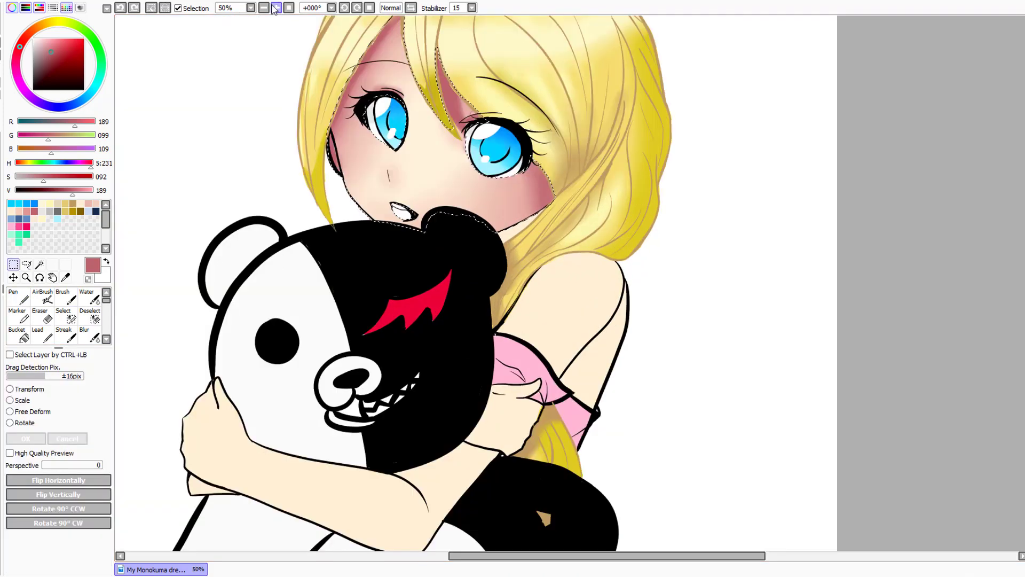
left_click(276, 9)
left_click(276, 8)
left_click_drag(567, 555, 538, 516)
left_click(17, 299)
mouse_move(346, 401)
left_mouse_down()
mouse_move(382, 389)
mouse_move(353, 406)
left_mouse_up()
left_click(88, 334)
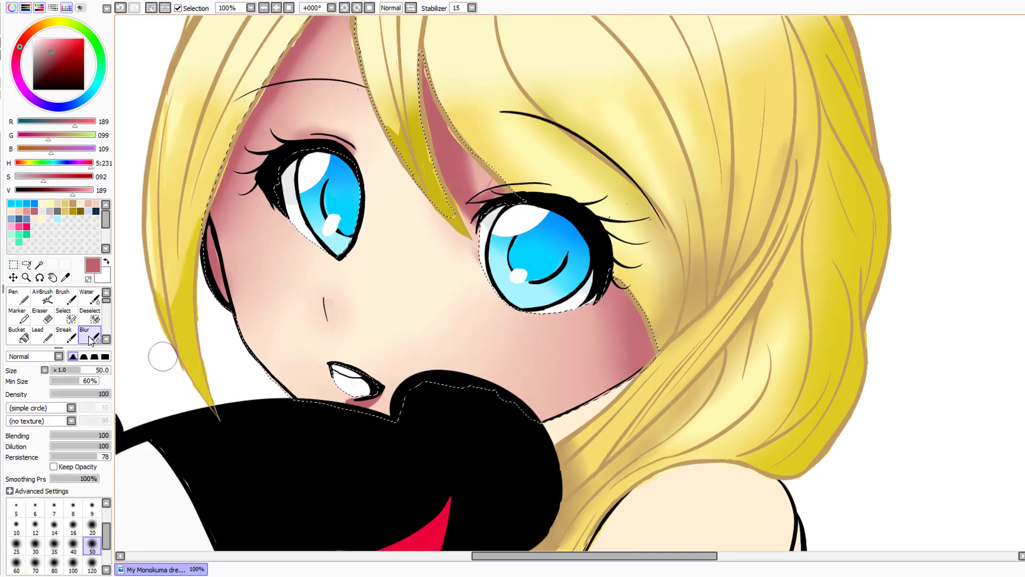
left_click(70, 315)
left_click(19, 297)
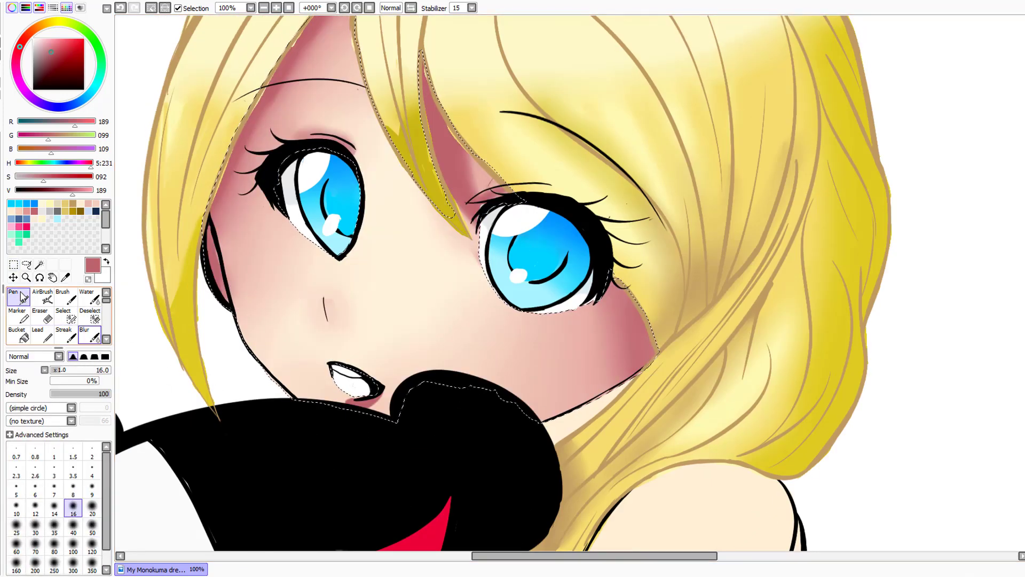
left_click(89, 335)
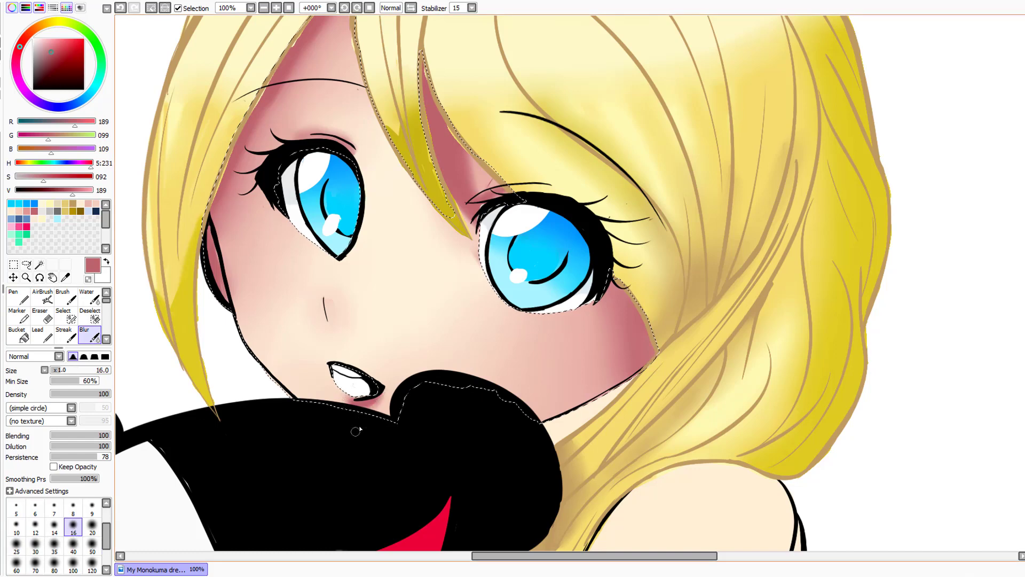
Paint a nose shadow and a small dark pink blush patch on each cheek with the size 16 pen
left_click(24, 302)
left_click_drag(324, 297, 328, 319)
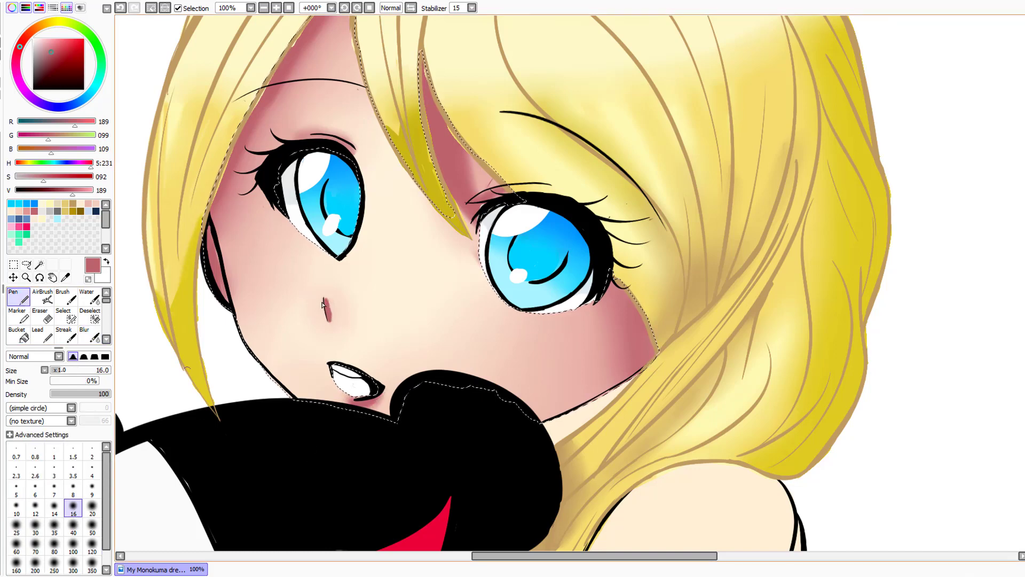
left_click_drag(257, 263, 305, 267)
left_click_drag(459, 315, 499, 334)
Soften the nose shadow and both cheek blush patches with the size 16 Blur tool and clear the face selection
left_click(86, 334)
left_click_drag(326, 300, 331, 312)
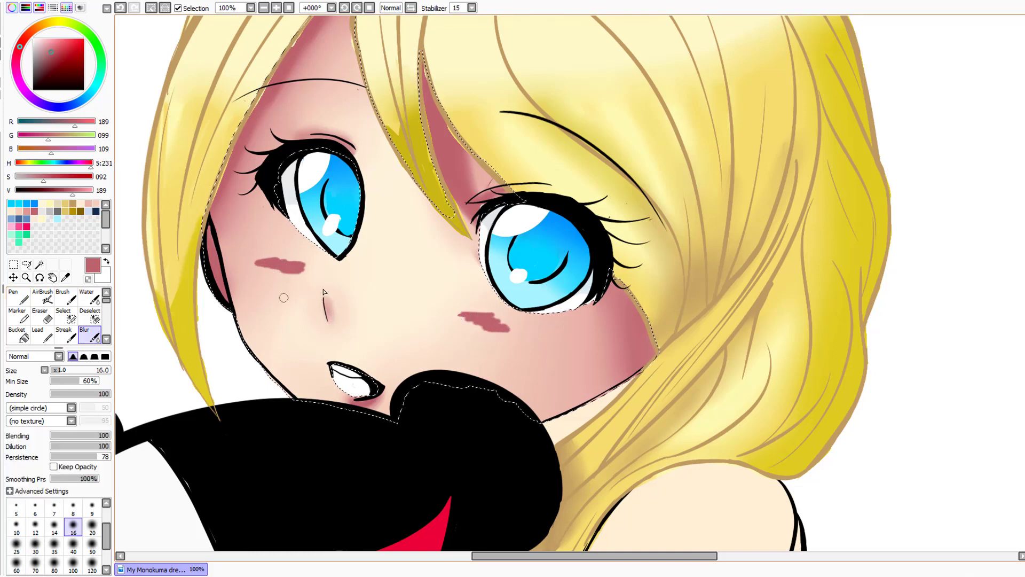
mouse_move(259, 262)
left_mouse_down()
mouse_move(294, 267)
mouse_move(264, 262)
mouse_move(280, 264)
left_mouse_up()
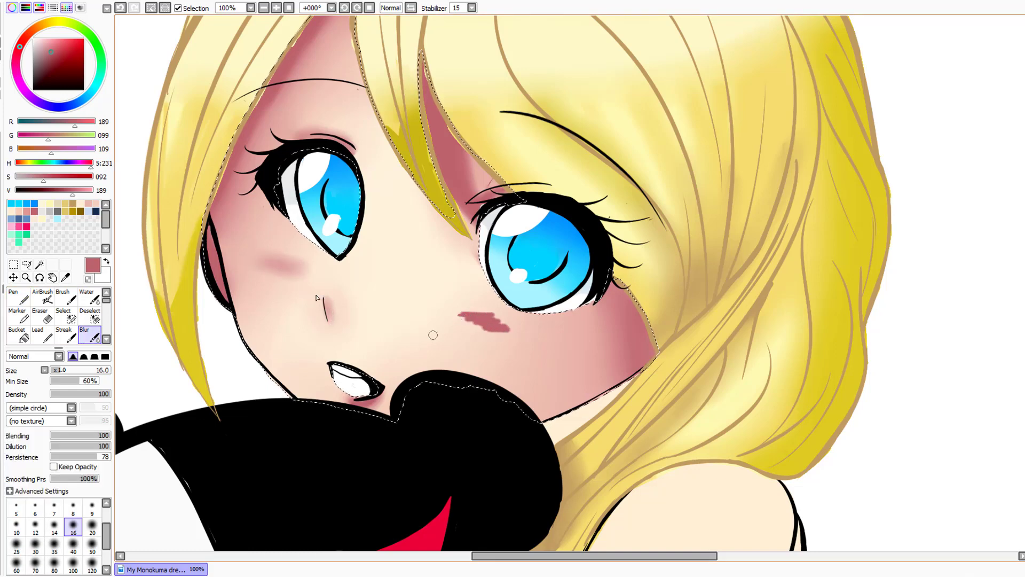
left_click_drag(460, 312, 505, 323)
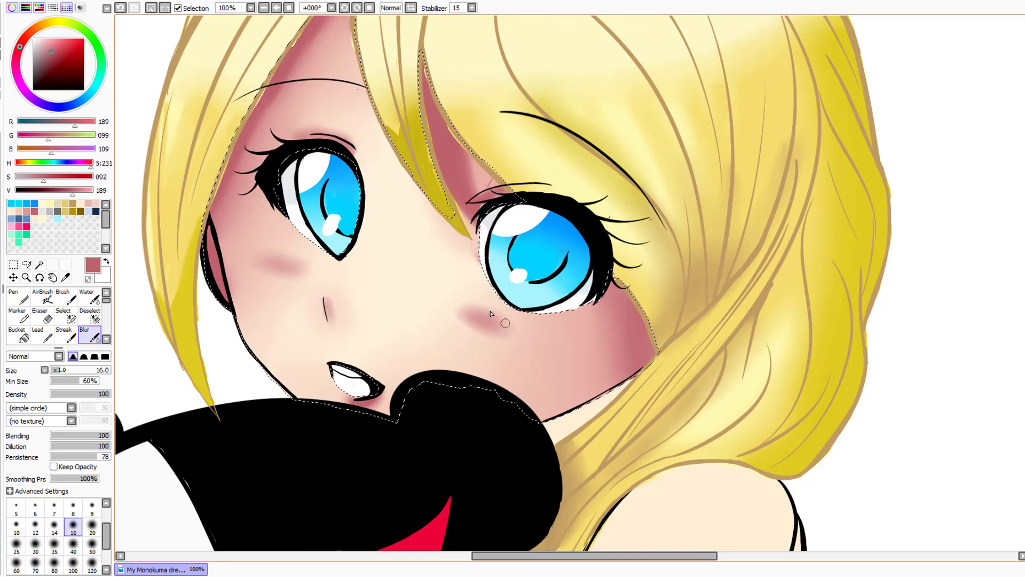
key("ctrl+minus")
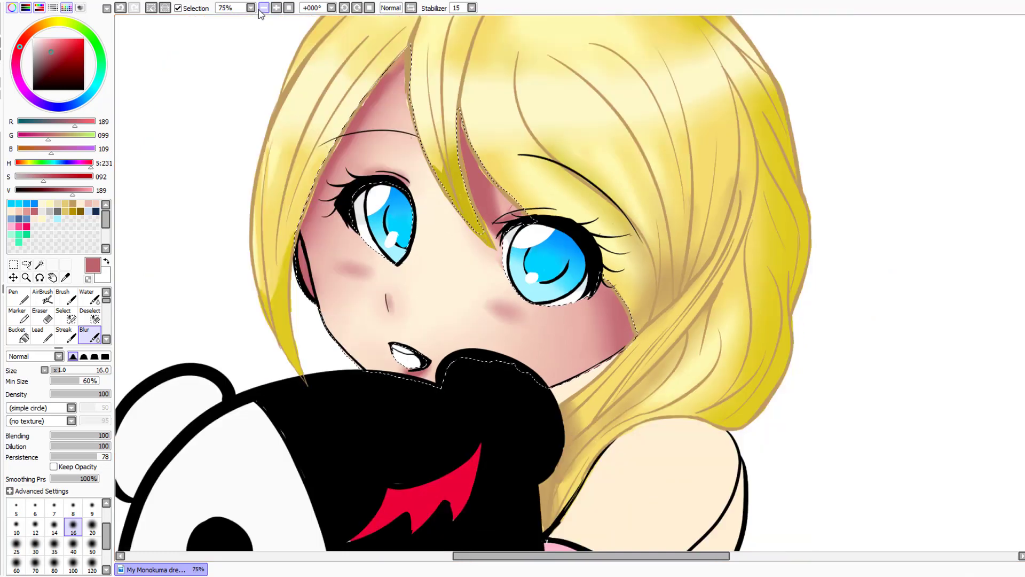
key("m")
key("ctrl+d")
Clean up stray shading along the bangs with a size 10 eraser
scroll(463, 283, "down", 3)
left_click(90, 334)
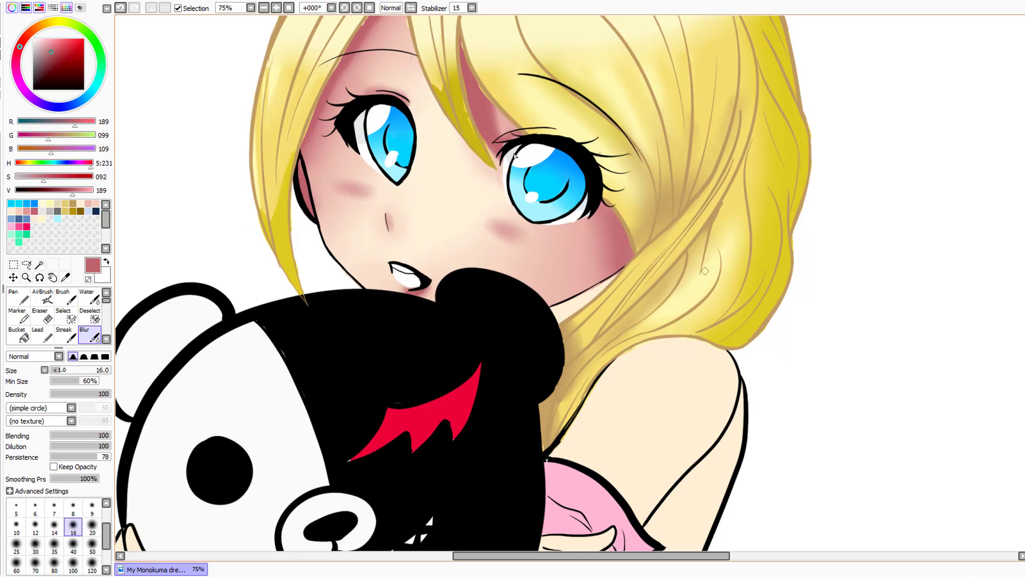
scroll(516, 155, "up", 3)
key("e")
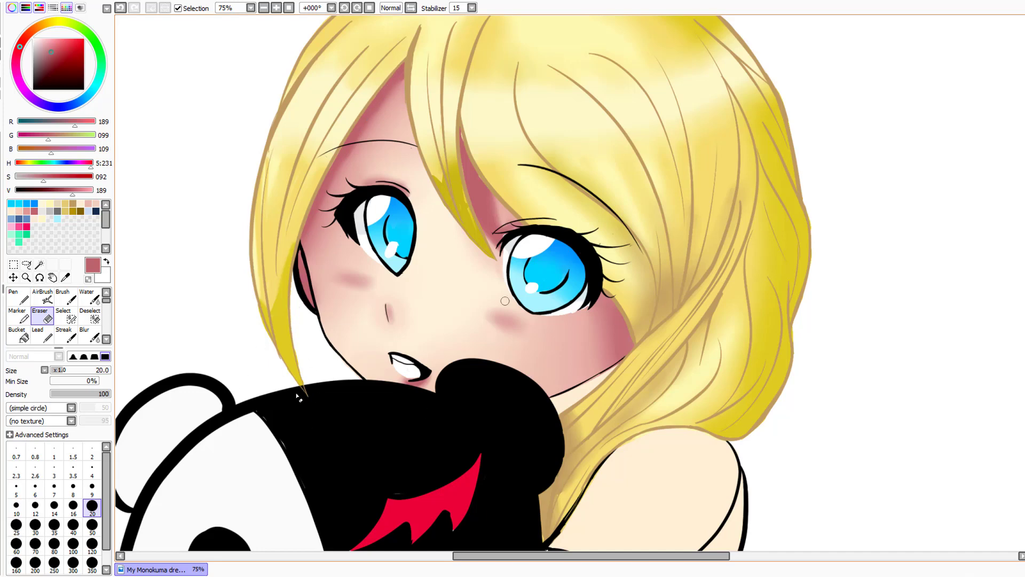
left_click(16, 506)
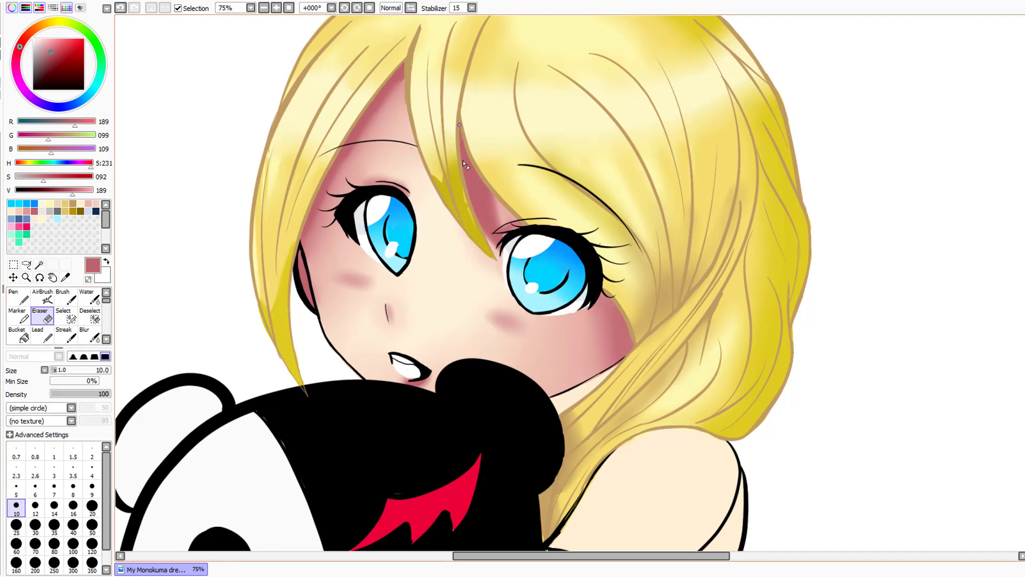
Touch up the golden shading on the bangs (RGB 202, 183, 20) with a size 16 pen and blur it
left_click(21, 294)
left_click(469, 216, "alt")
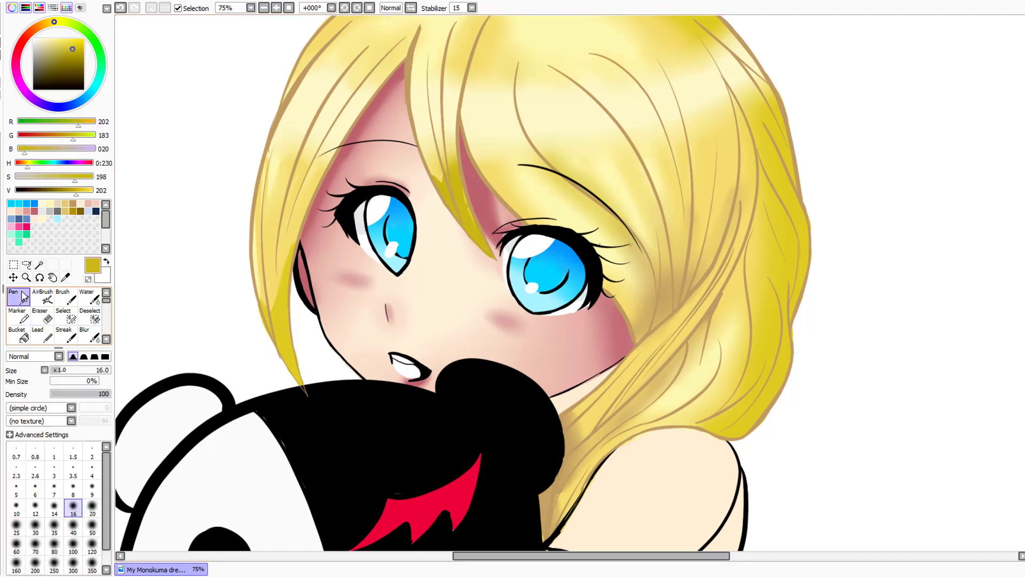
left_click(89, 335)
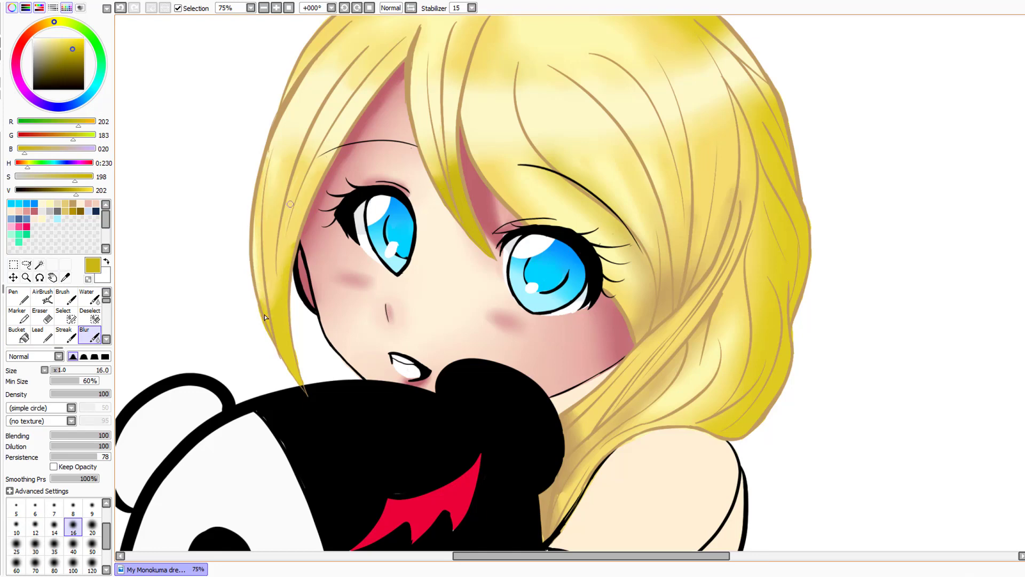
Select the inside of the girl's mouth below the teeth, trimming the selection with the Deselect tool at size 9
left_click(13, 264)
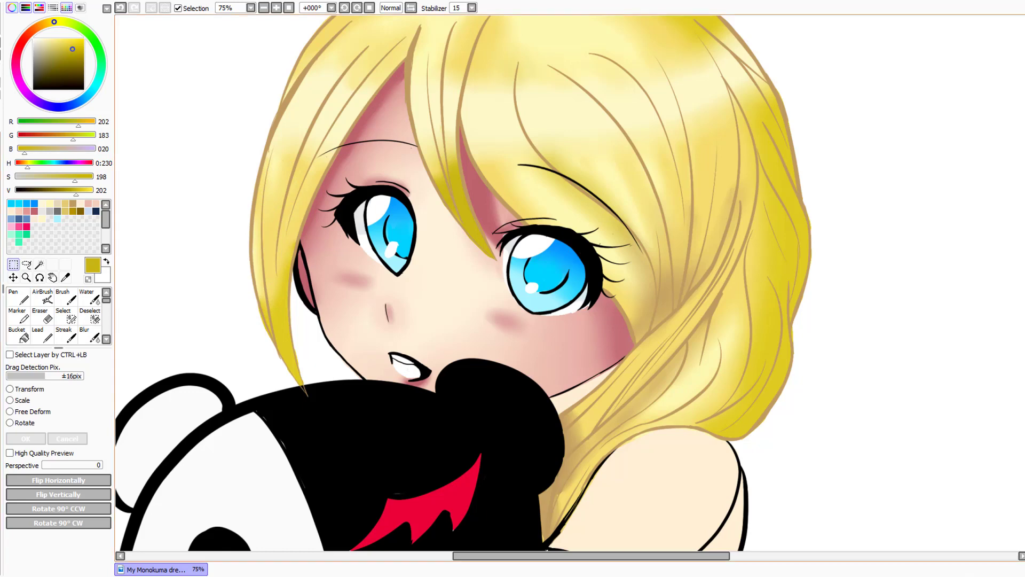
scroll(463, 283, "down", 3)
mouse_move(405, 219)
left_mouse_down()
mouse_move(397, 212)
mouse_move(413, 221)
left_mouse_up()
left_click(83, 315)
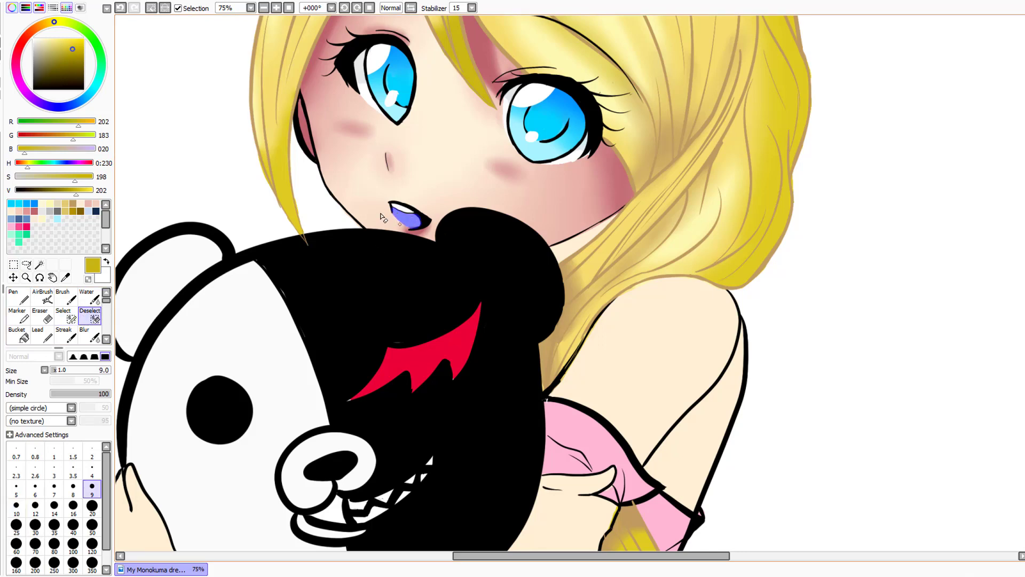
left_click(67, 314)
Fill the selected mouth interior with bright red (RGB 238, 0, 14) using the size 16 pen
left_click(18, 296)
left_click(18, 226)
mouse_move(85, 190)
left_mouse_down()
mouse_move(71, 180)
mouse_move(89, 180)
left_mouse_up()
left_click_drag(76, 193, 87, 193)
left_click_drag(43, 153, 23, 154)
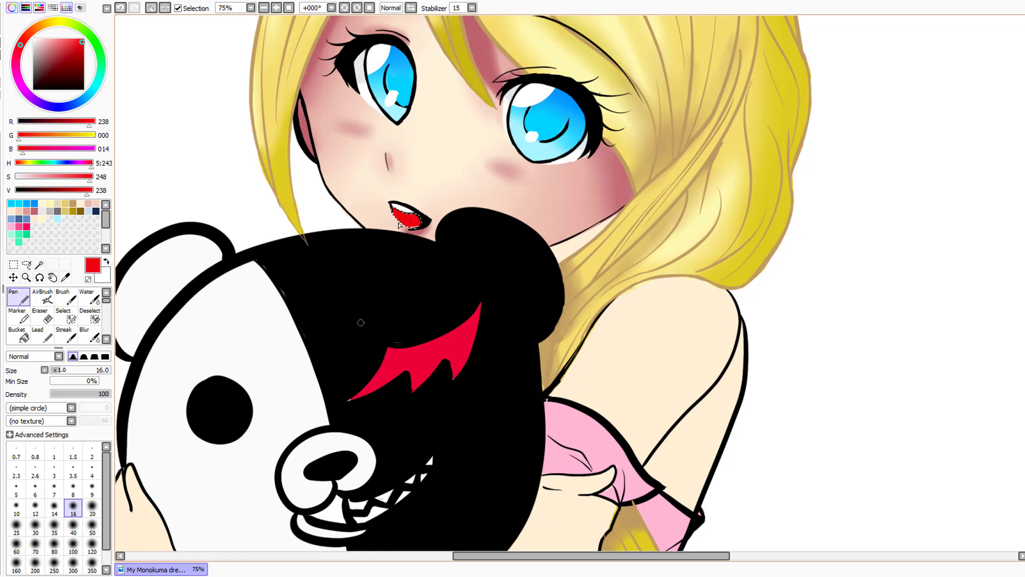
Shade the mouth interior in darker red (RGB 182, 0, 0), clear the selection and blur the shading
left_click(70, 192)
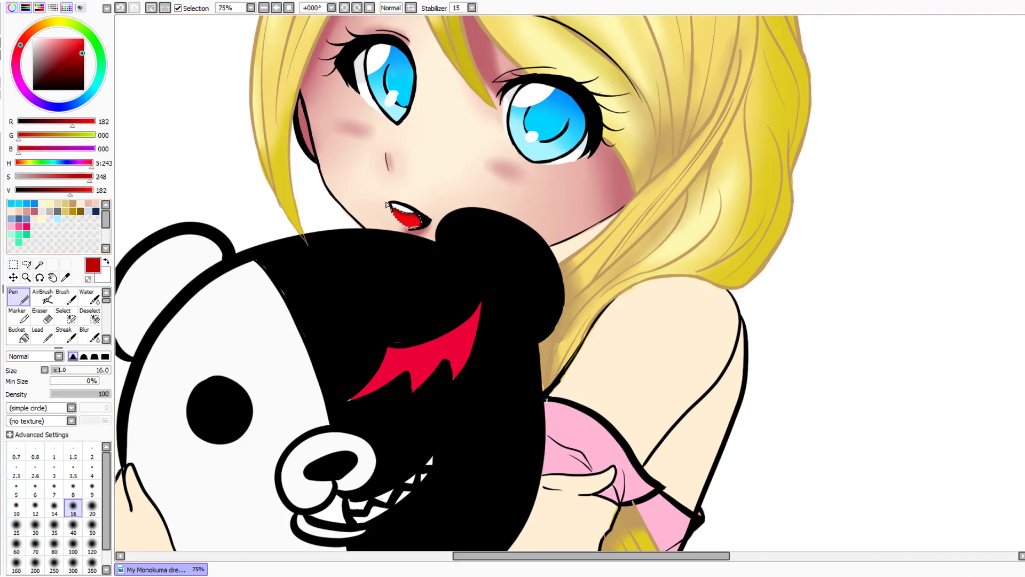
key("ctrl+d")
left_click(94, 339)
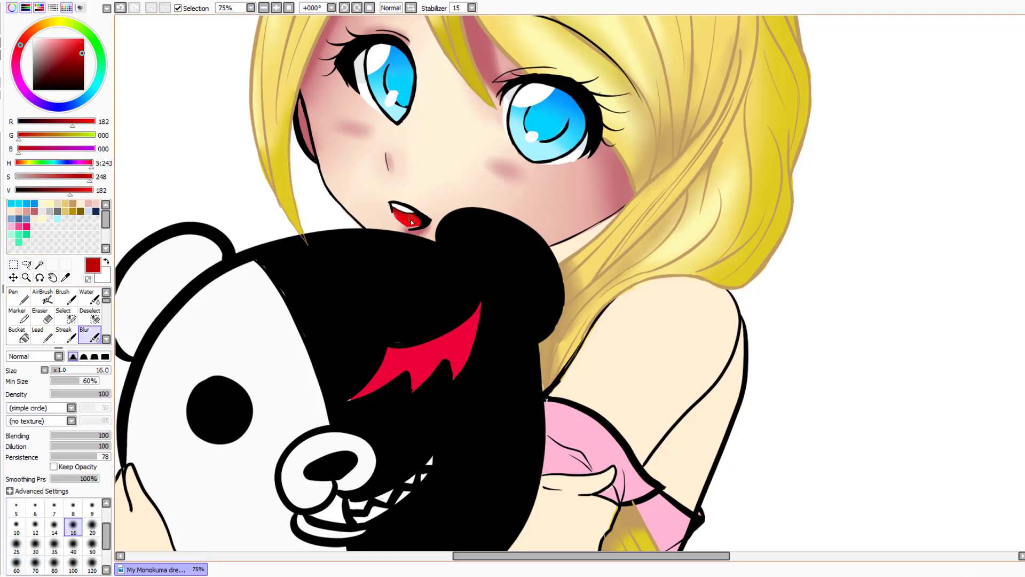
left_click(47, 317)
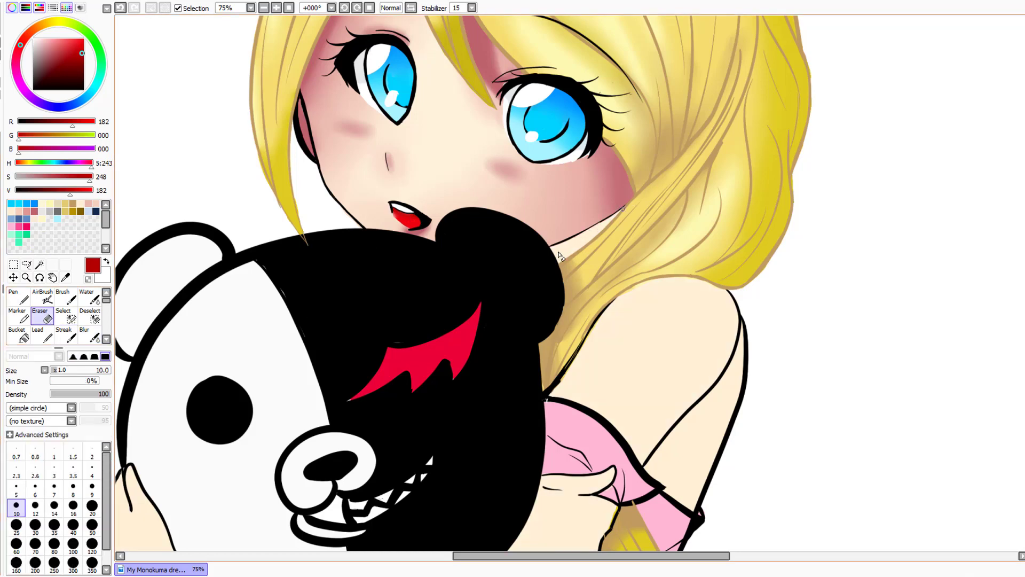
Sample the pale skin color (RGB 255, 242, 220) and select the neck and upper arm with the Magic Wand
left_click(425, 158, "alt")
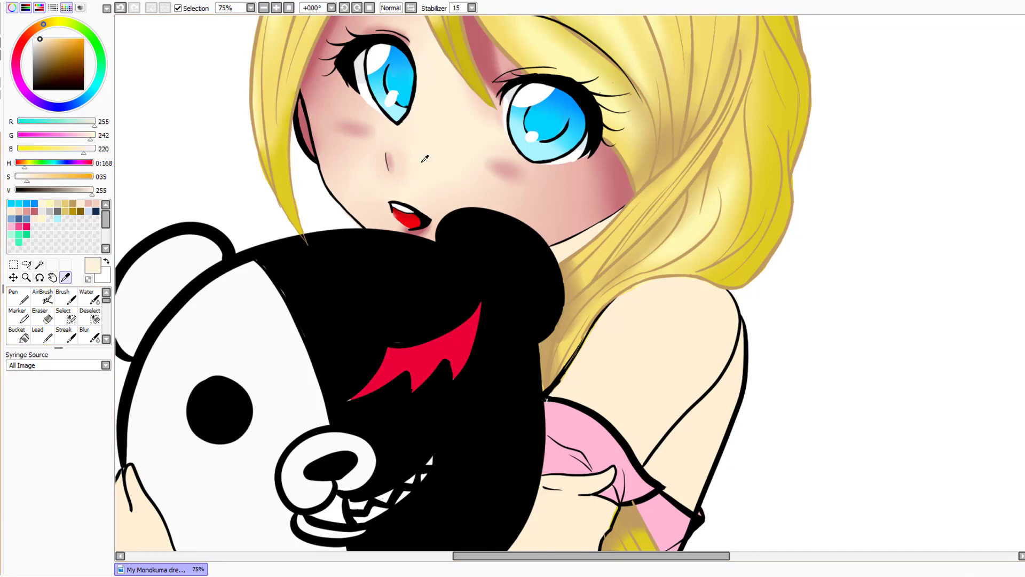
left_click(40, 263)
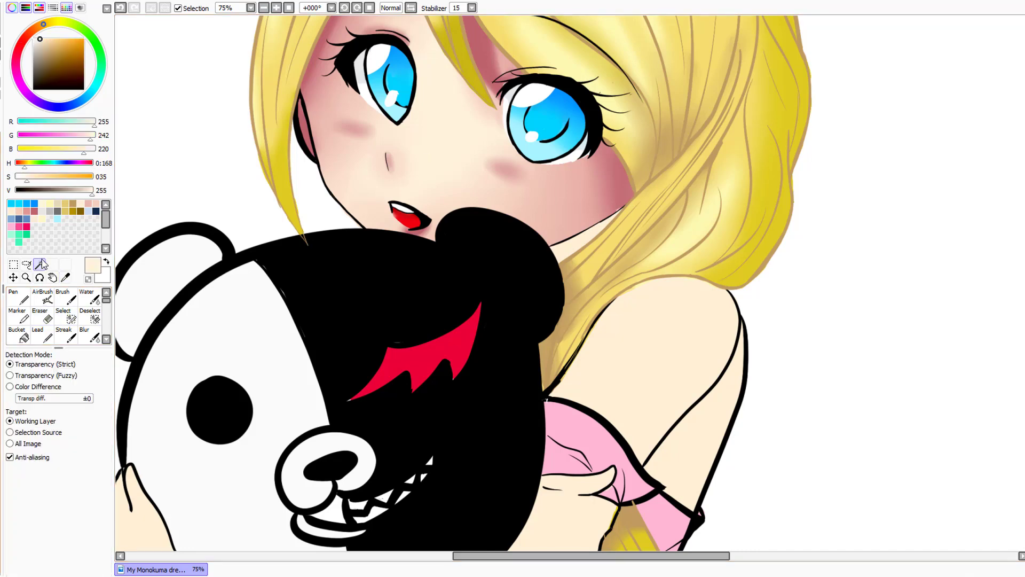
left_click(582, 235)
left_click(656, 361)
left_click(691, 431)
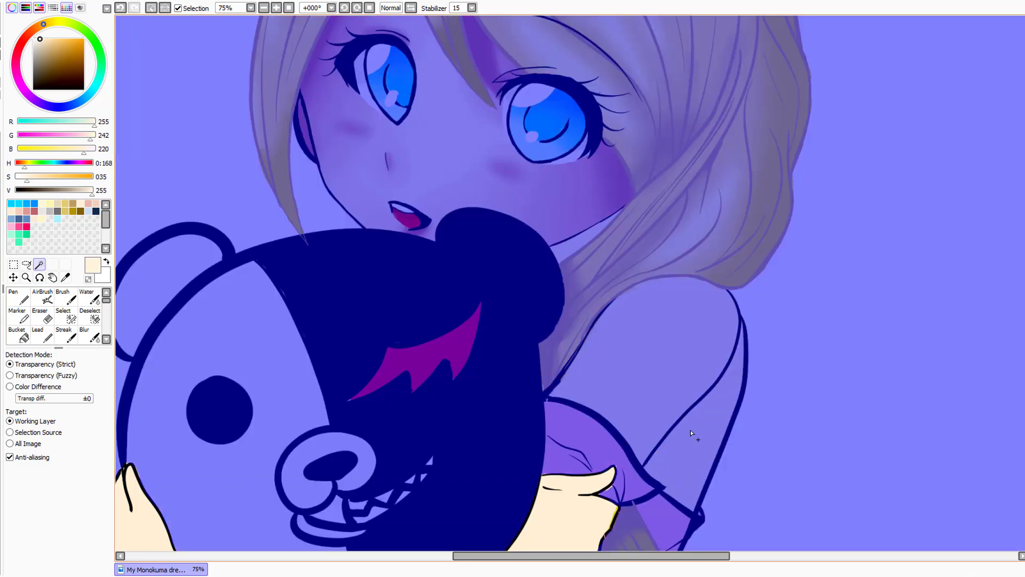
key("ctrl+z")
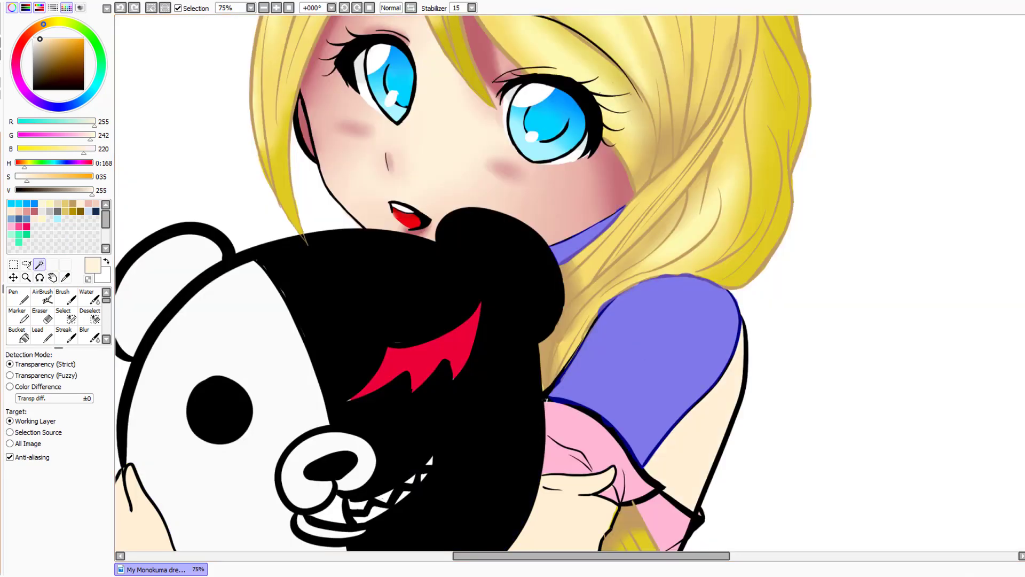
left_click(688, 443)
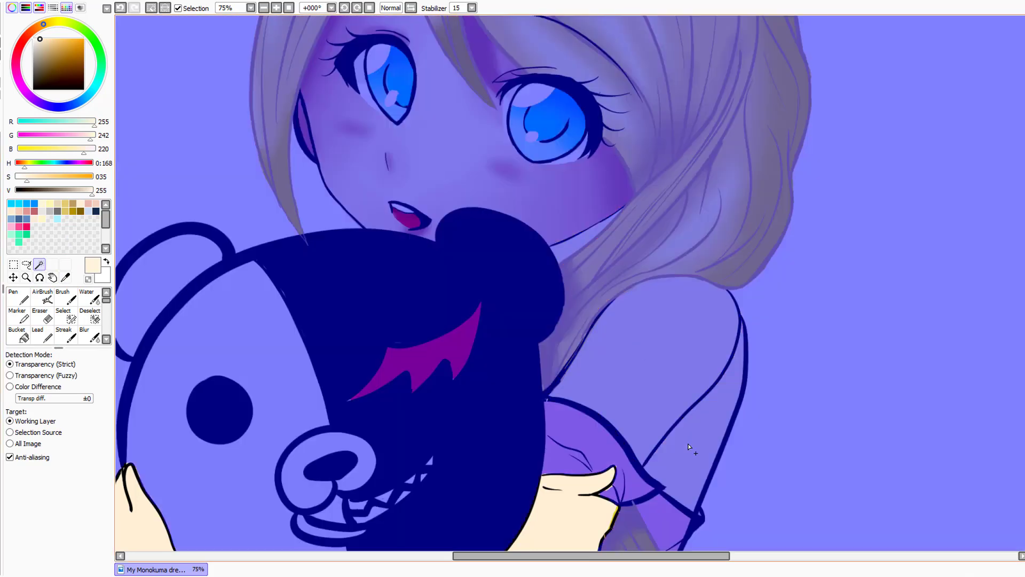
key("ctrl+z")
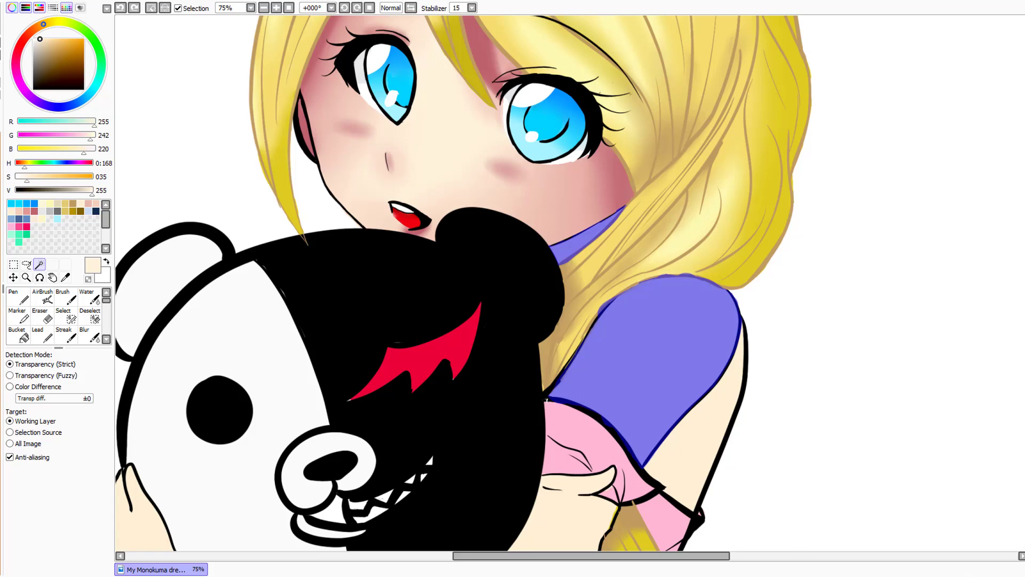
left_click(691, 466)
scroll(558, 344, "down", 5)
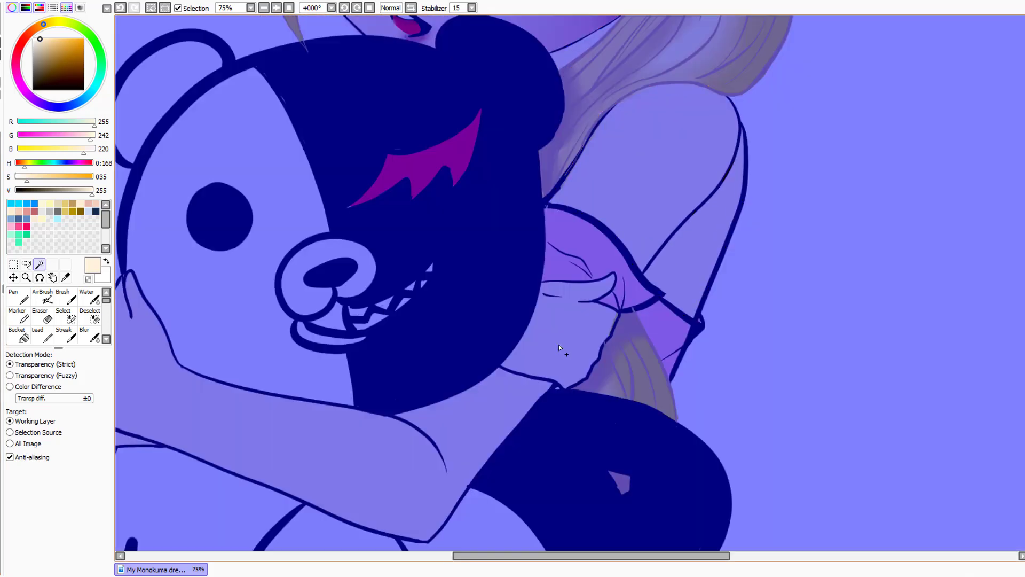
key("ctrl+z")
Add the forearms, hands and remaining arm areas around the bear to the skin selection
left_click(355, 468)
left_click_drag(560, 556, 536, 556)
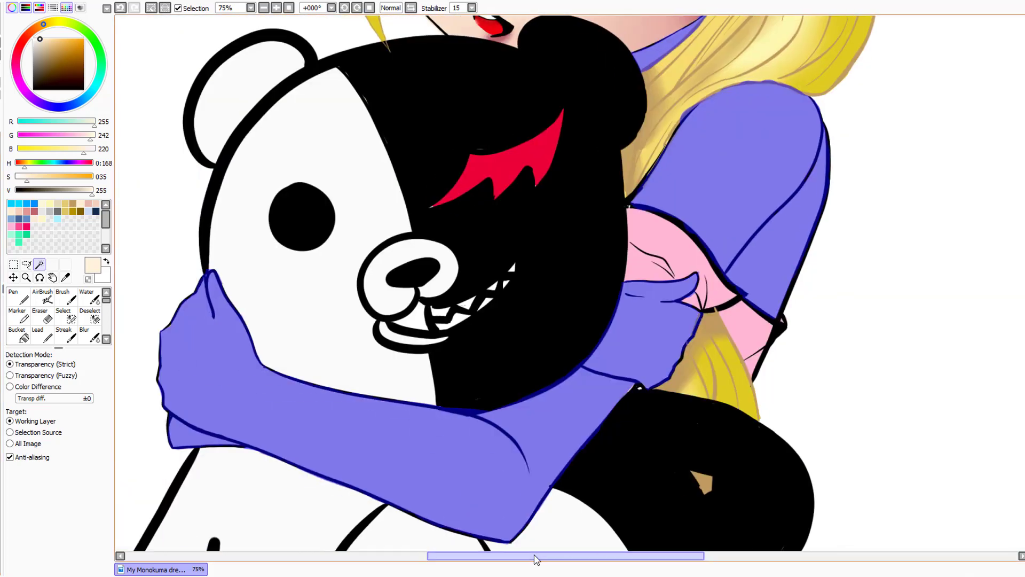
key("minus")
key("minus")
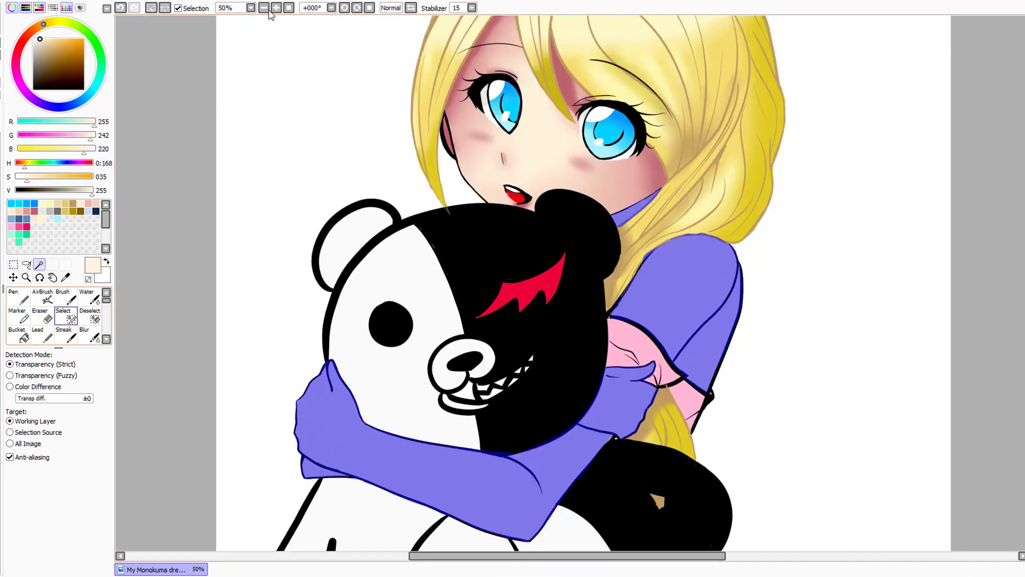
Fill the selected neck, arm and hand areas with the pale skin color using a hard-edged size 350 pen
left_click(18, 300)
left_click(104, 356)
left_click(92, 562)
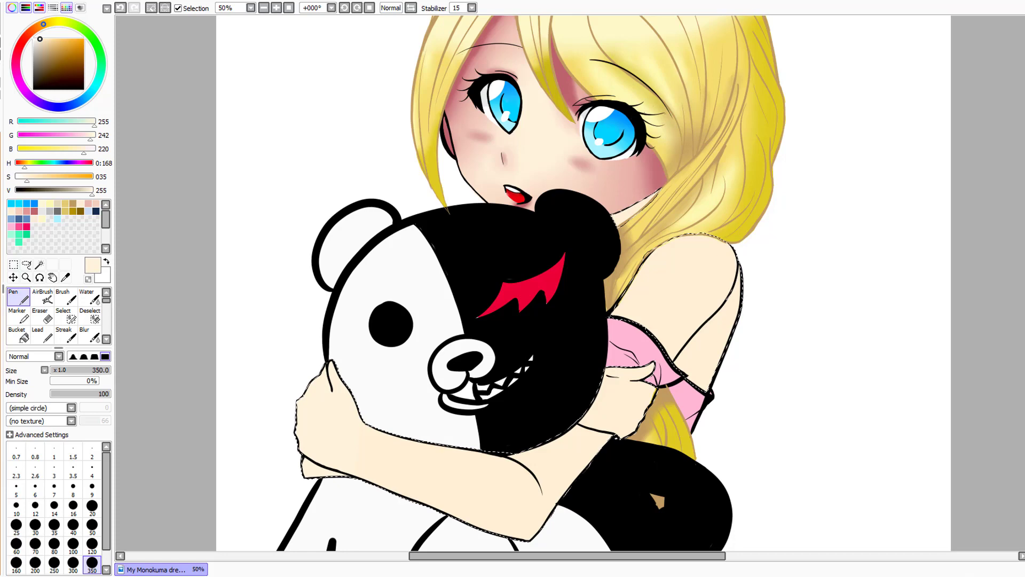
Shade the edges of the shoulder, arms and hands in peach (RGB 244, 207, 188) with a soft-edged size 350 pen
left_click(26, 210)
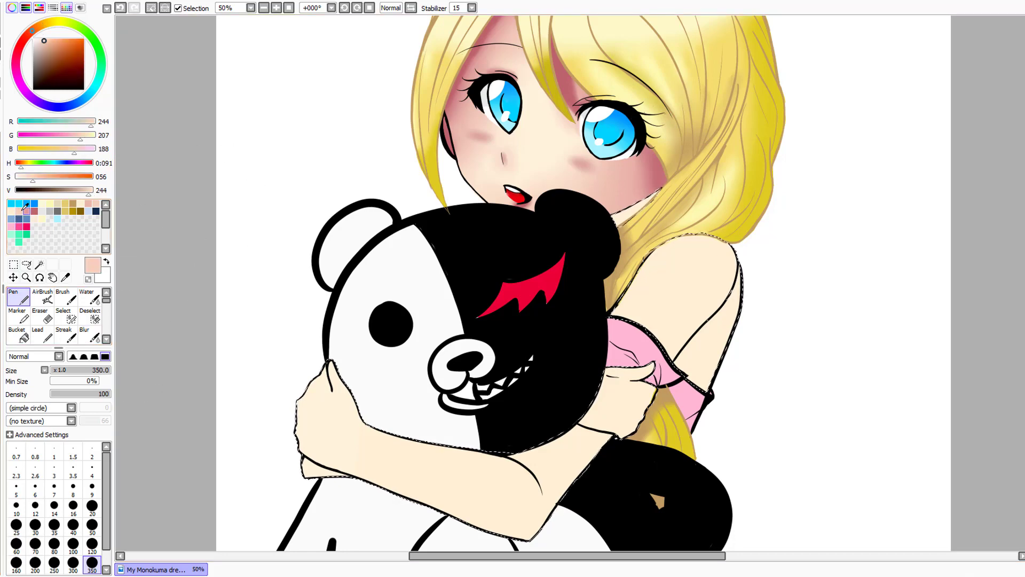
left_click(73, 356)
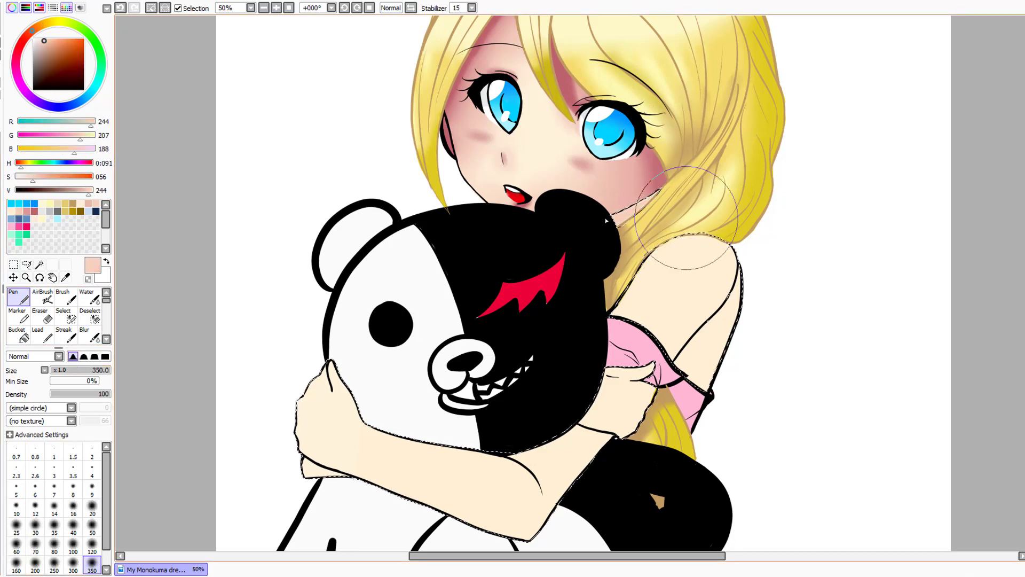
mouse_move(686, 218)
left_mouse_down()
mouse_move(661, 235)
mouse_move(726, 325)
mouse_move(682, 371)
left_mouse_up()
left_click_drag(690, 220, 691, 341)
left_click_drag(1019, 224, 1018, 305)
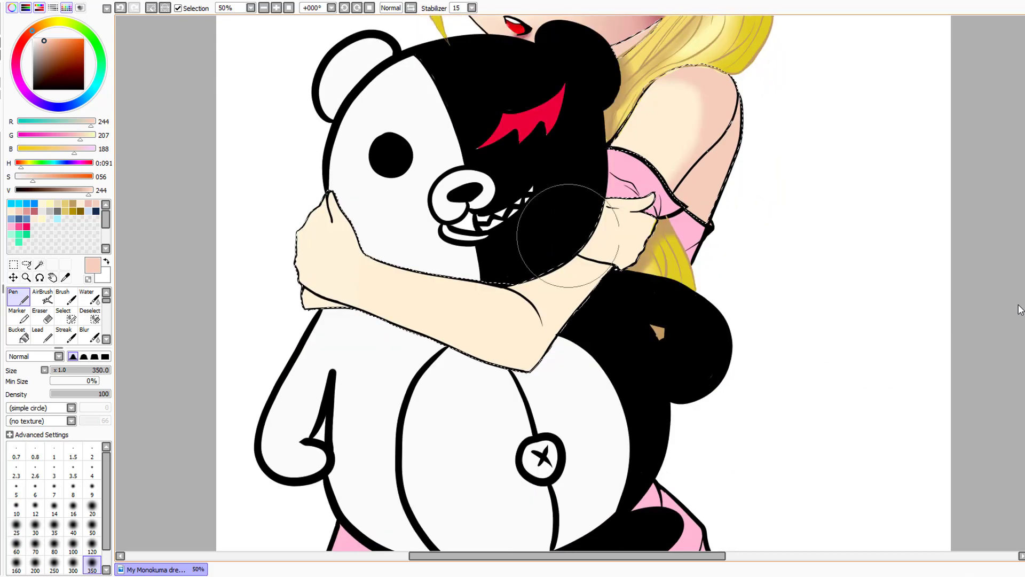
mouse_move(568, 235)
left_mouse_down()
mouse_move(646, 213)
mouse_move(593, 358)
mouse_move(588, 280)
mouse_move(477, 369)
mouse_move(433, 375)
left_mouse_up()
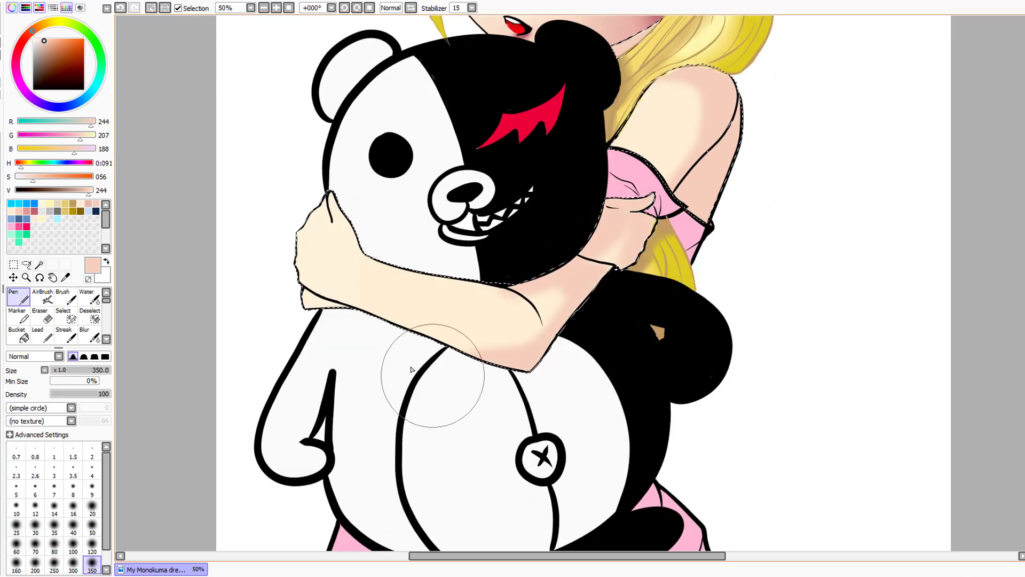
mouse_move(307, 286)
left_mouse_down()
mouse_move(319, 305)
mouse_move(364, 309)
mouse_move(443, 343)
mouse_move(583, 362)
left_mouse_up()
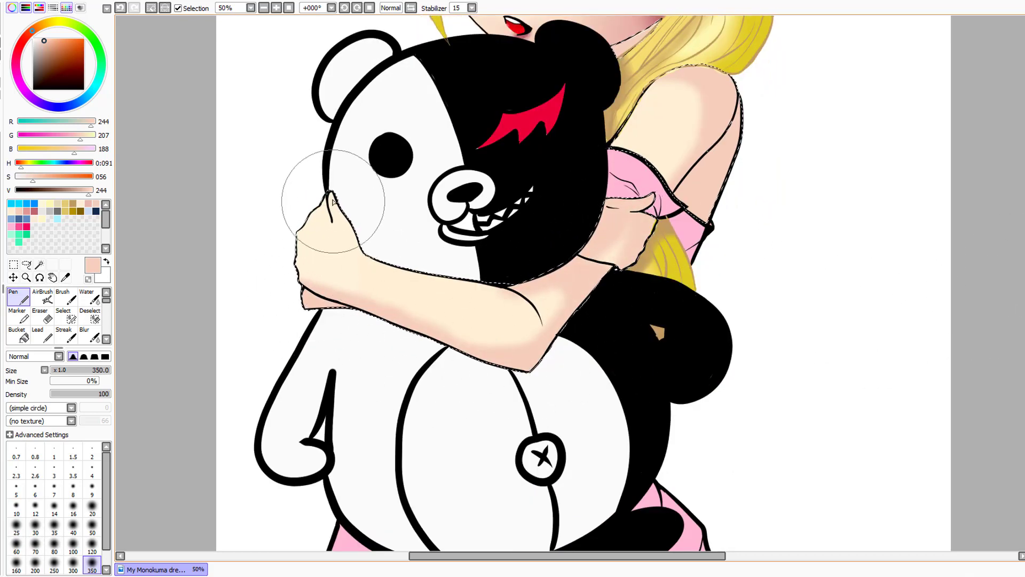
left_click_drag(333, 201, 353, 231)
left_click_drag(513, 288, 539, 315)
Blur the peach shading on the arms with the Blur tool at size 100
left_click(90, 334)
left_click(91, 548)
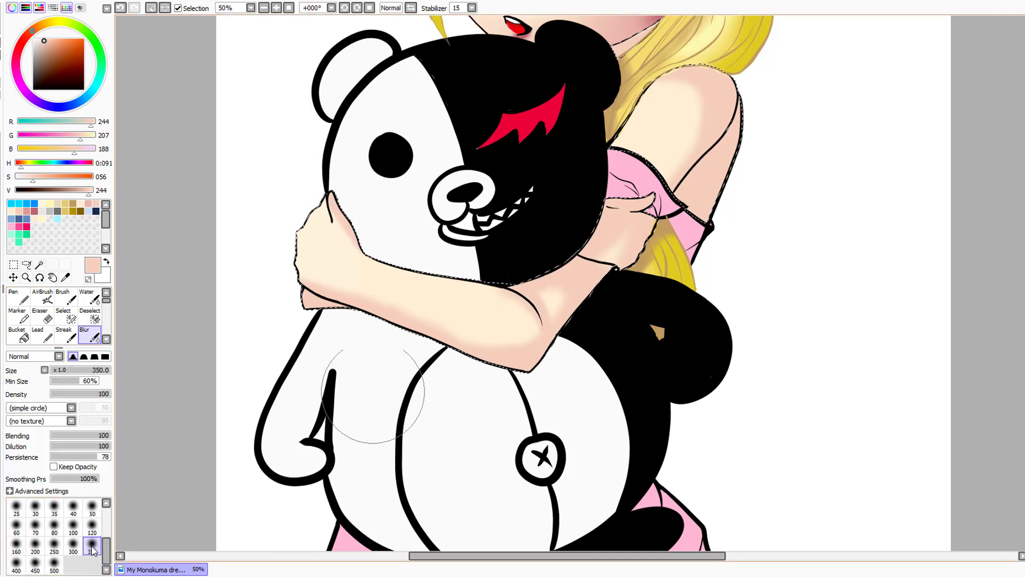
left_click(73, 525)
mouse_move(355, 348)
left_mouse_down()
mouse_move(345, 286)
mouse_move(523, 348)
mouse_move(562, 276)
mouse_move(607, 260)
mouse_move(707, 108)
mouse_move(303, 353)
left_mouse_up()
Shade the edges of the shoulder and upper arm in pink (RGB 222, 151, 149) with the soft size 40 pen
left_click(18, 296)
left_click(26, 211)
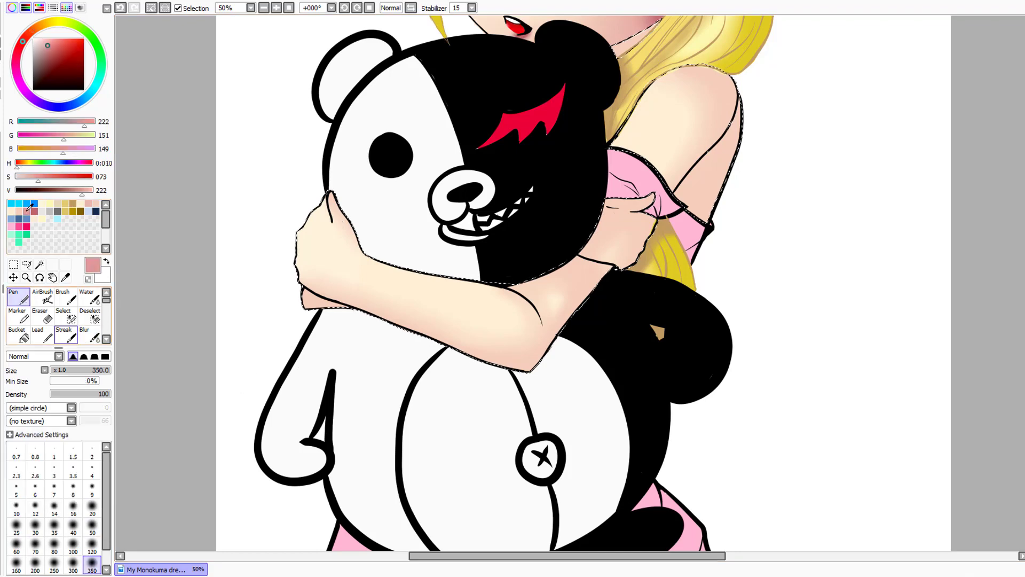
left_click(73, 526)
scroll(686, 201, "up", 3)
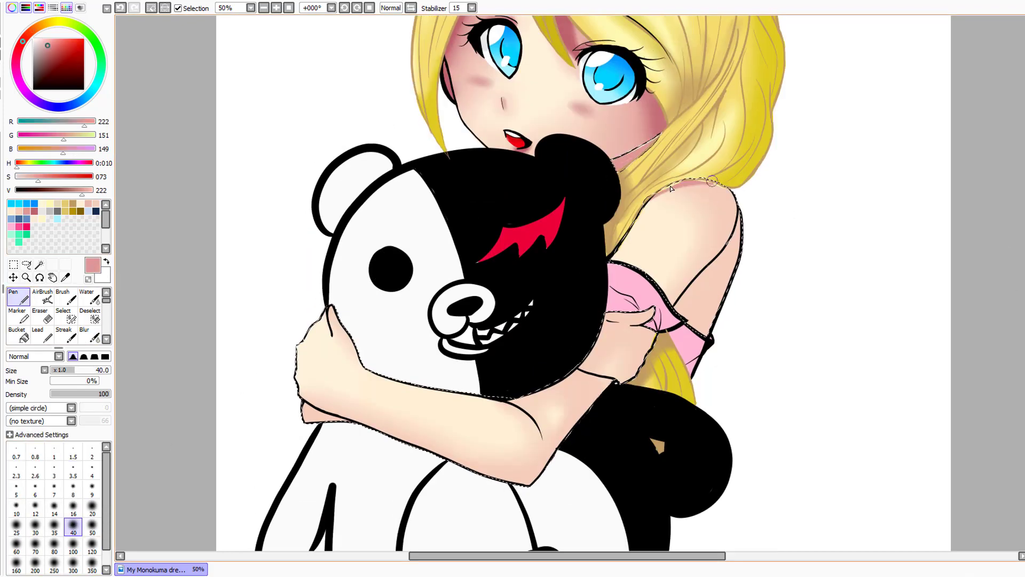
mouse_move(724, 195)
left_mouse_down()
mouse_move(732, 251)
mouse_move(681, 300)
mouse_move(710, 271)
mouse_move(687, 329)
mouse_move(681, 313)
mouse_move(685, 326)
mouse_move(697, 321)
mouse_move(639, 263)
mouse_move(664, 285)
mouse_move(658, 278)
mouse_move(688, 280)
mouse_move(719, 253)
mouse_move(730, 211)
left_mouse_up()
scroll(588, 256, "down", 3)
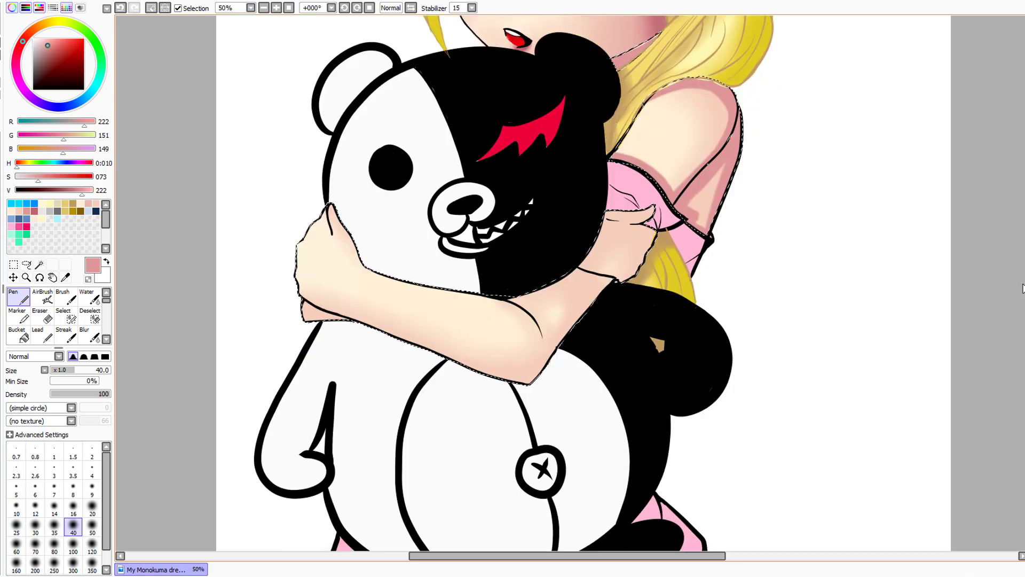
Extend the pink shading over both hands, the elbow and the forearm, and blur it at size 100
mouse_move(584, 264)
left_mouse_down()
mouse_move(515, 299)
mouse_move(613, 215)
mouse_move(656, 205)
left_mouse_up()
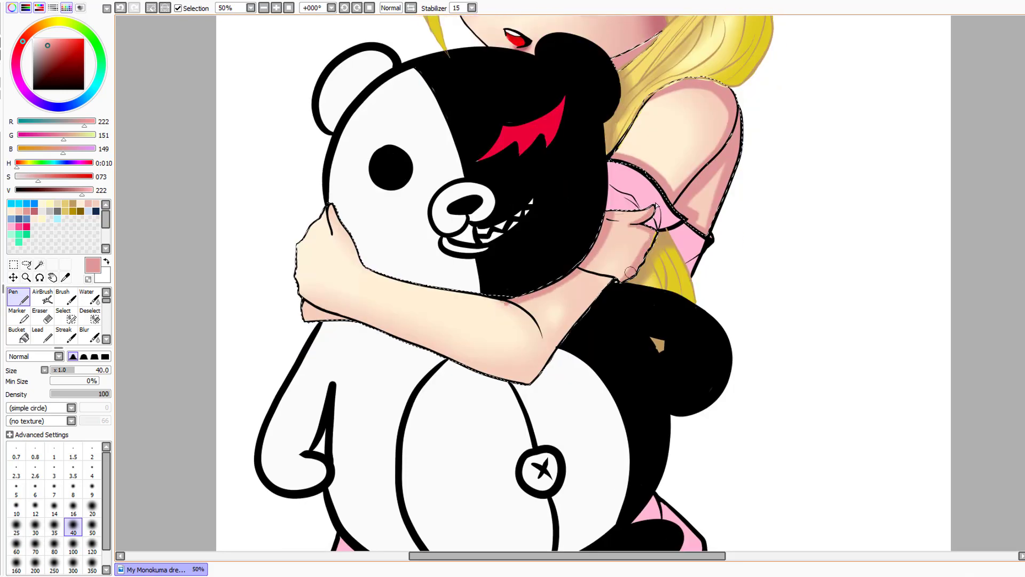
mouse_move(630, 272)
left_mouse_down()
mouse_move(607, 299)
mouse_move(606, 279)
mouse_move(555, 340)
left_mouse_up()
mouse_move(496, 378)
left_mouse_down()
mouse_move(528, 377)
mouse_move(540, 364)
left_mouse_up()
mouse_move(515, 301)
left_mouse_down()
mouse_move(542, 340)
mouse_move(521, 305)
left_mouse_up()
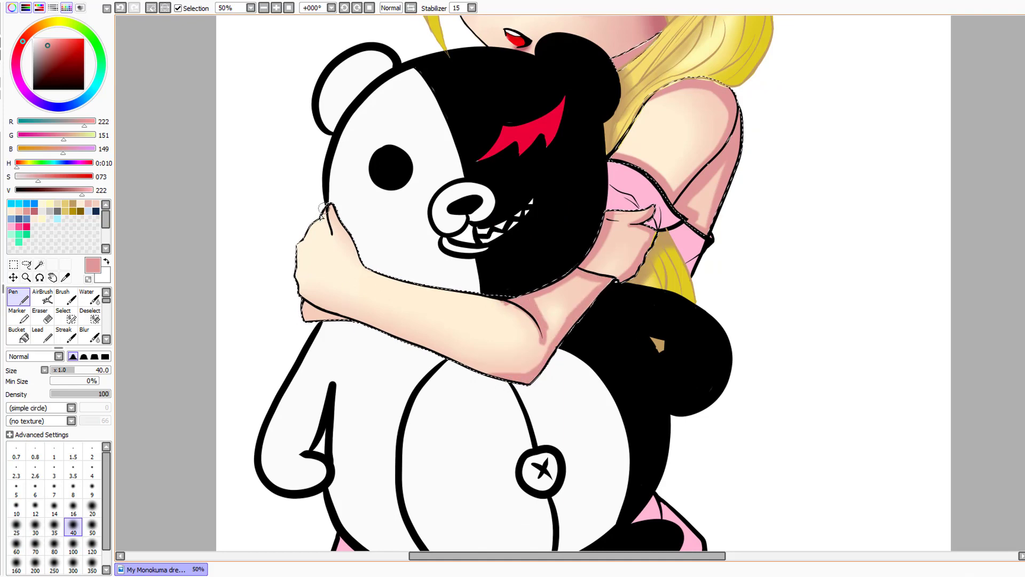
left_click_drag(305, 302, 342, 319)
left_click(89, 334)
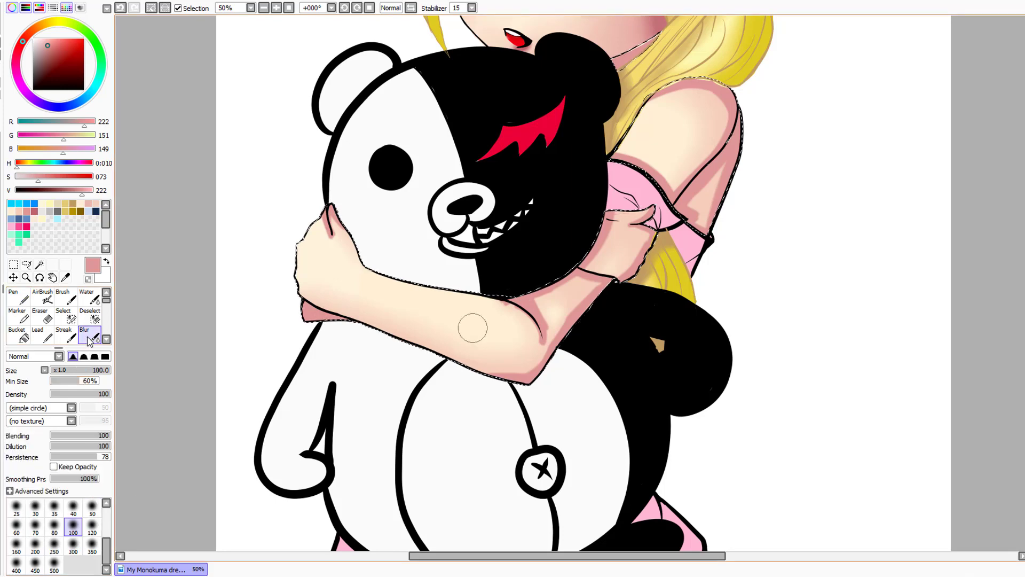
mouse_move(495, 303)
left_mouse_down()
mouse_move(536, 346)
mouse_move(573, 272)
mouse_move(585, 297)
mouse_move(514, 380)
mouse_move(554, 320)
mouse_move(568, 319)
mouse_move(592, 254)
mouse_move(653, 206)
mouse_move(641, 252)
mouse_move(719, 164)
mouse_move(701, 238)
mouse_move(725, 140)
mouse_move(722, 99)
mouse_move(651, 97)
mouse_move(715, 98)
left_mouse_up()
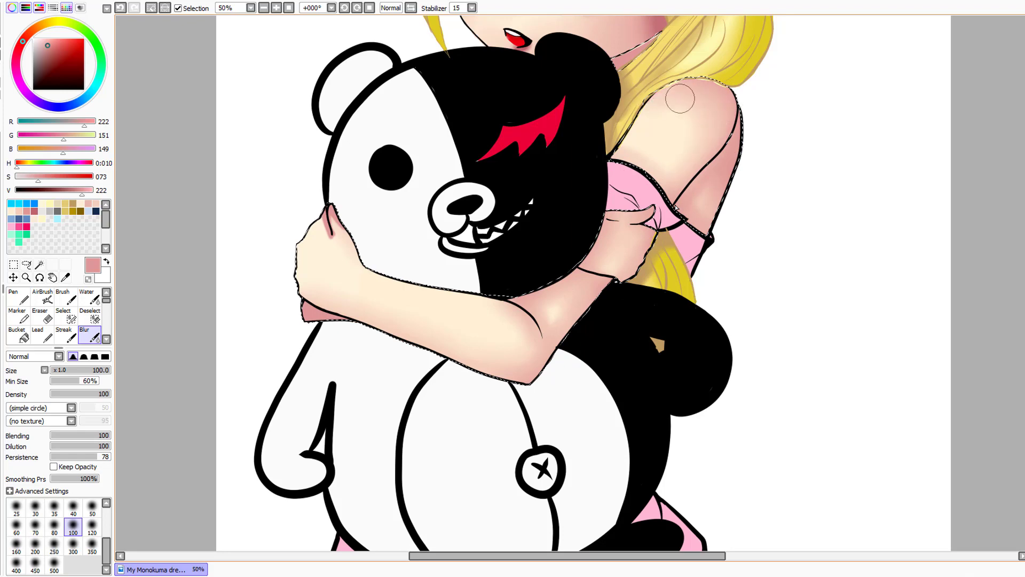
Deepen the shadows along the shoulder, arm, hand and elbow edges in dark rose (RGB 189, 99, 109) at size 40
left_click(22, 300)
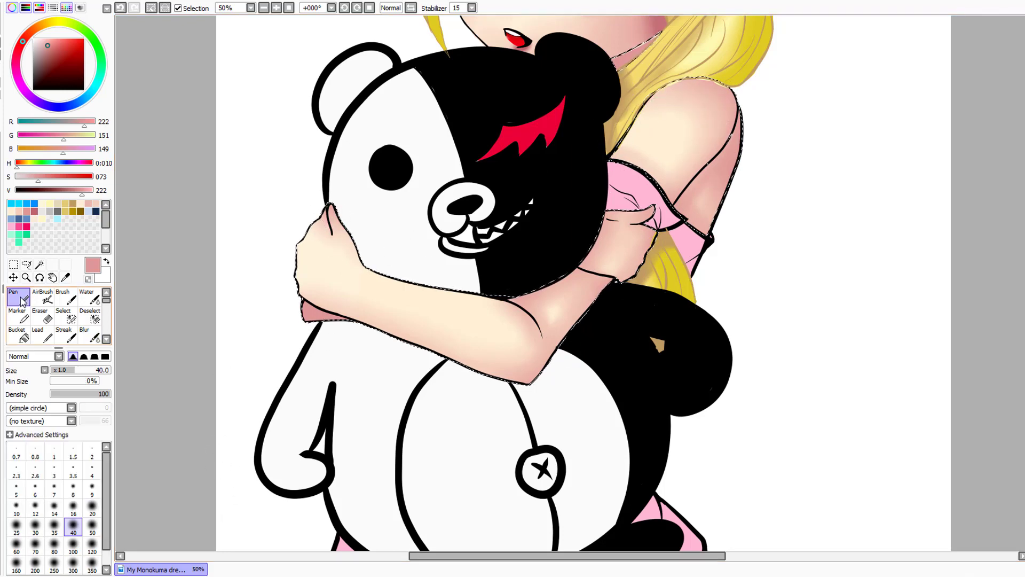
left_click(35, 210)
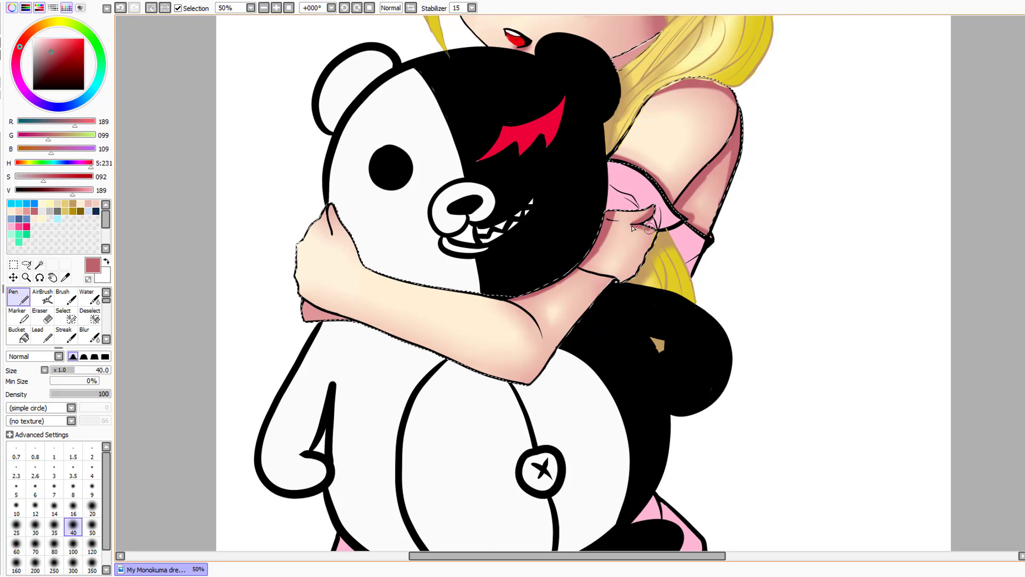
left_click_drag(579, 270, 614, 280)
mouse_move(510, 377)
left_mouse_down()
mouse_move(531, 382)
mouse_move(506, 373)
left_mouse_up()
mouse_move(507, 300)
left_mouse_down()
mouse_move(537, 317)
mouse_move(543, 343)
left_mouse_up()
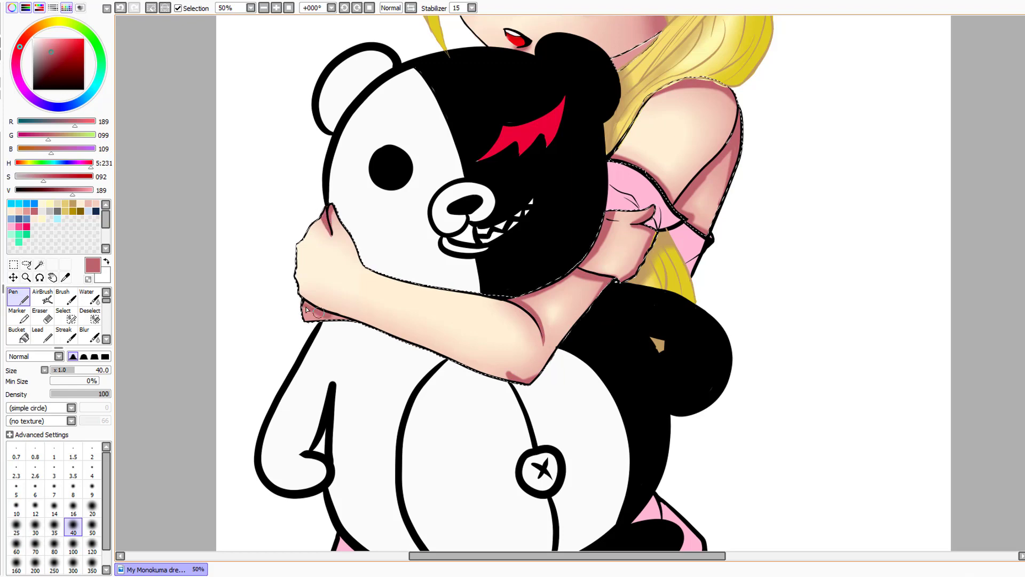
Blur the dark rose shadows on the arms and hands, using a size 25 Blur brush for the narrow areas
left_click(88, 334)
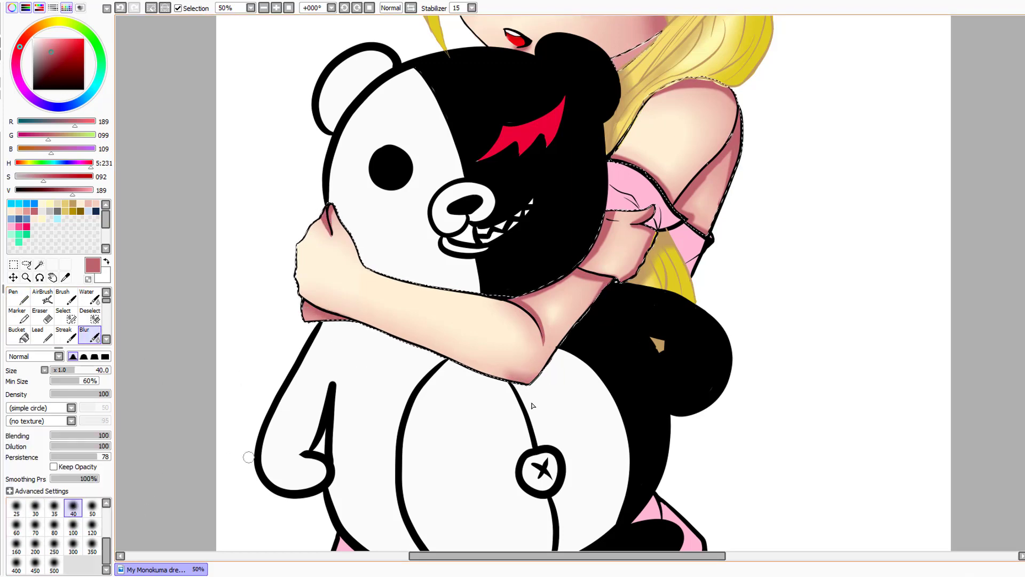
key("bracketleft")
key("bracketleft")
key("bracketleft")
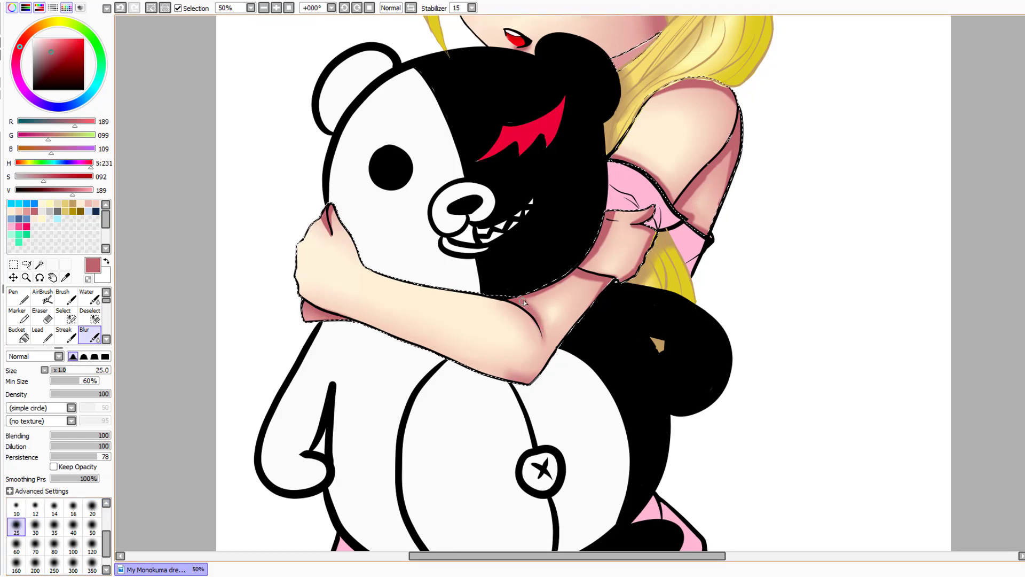
mouse_move(595, 263)
left_mouse_down()
mouse_move(609, 224)
mouse_move(622, 224)
mouse_move(617, 154)
left_mouse_up()
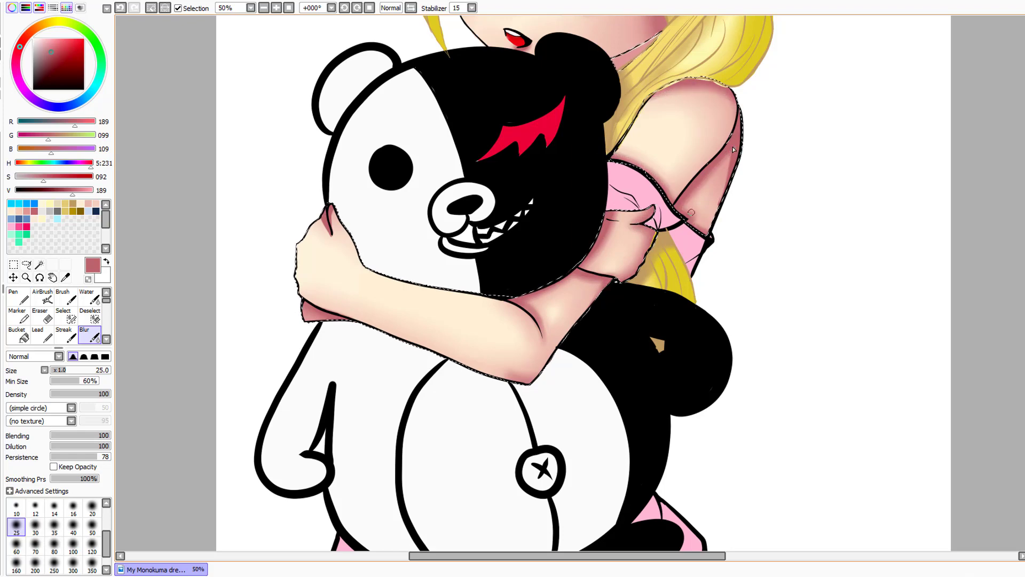
left_click(92, 527)
mouse_move(733, 140)
left_mouse_down()
mouse_move(727, 174)
mouse_move(701, 184)
mouse_move(714, 173)
mouse_move(678, 210)
left_mouse_up()
key("bracketleft")
key("bracketleft")
key("bracketleft")
key("bracketleft")
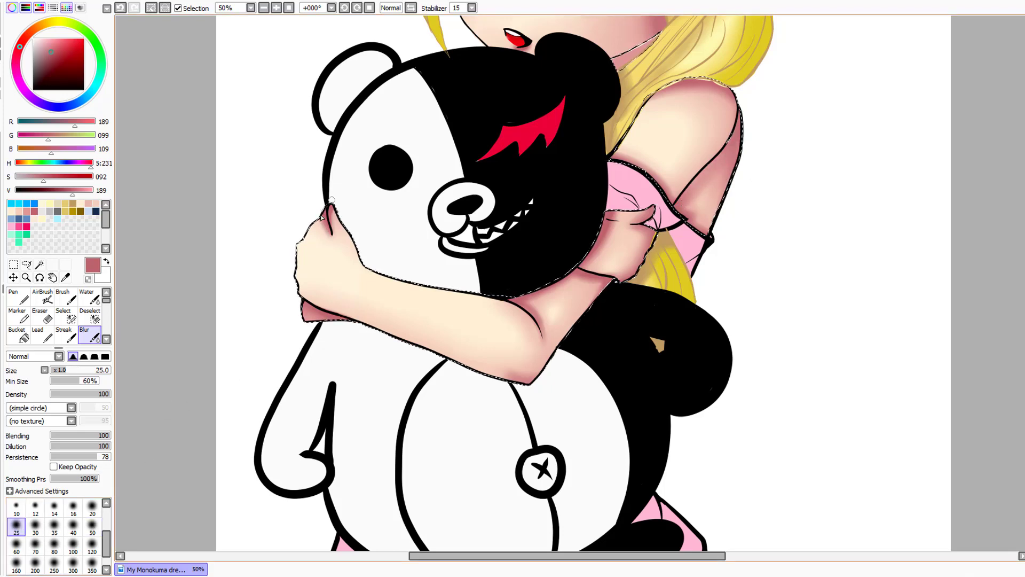
Dab three dark rose knuckle marks on the hand at the bear's white side and blur them at size 25
key("n")
left_click(305, 282)
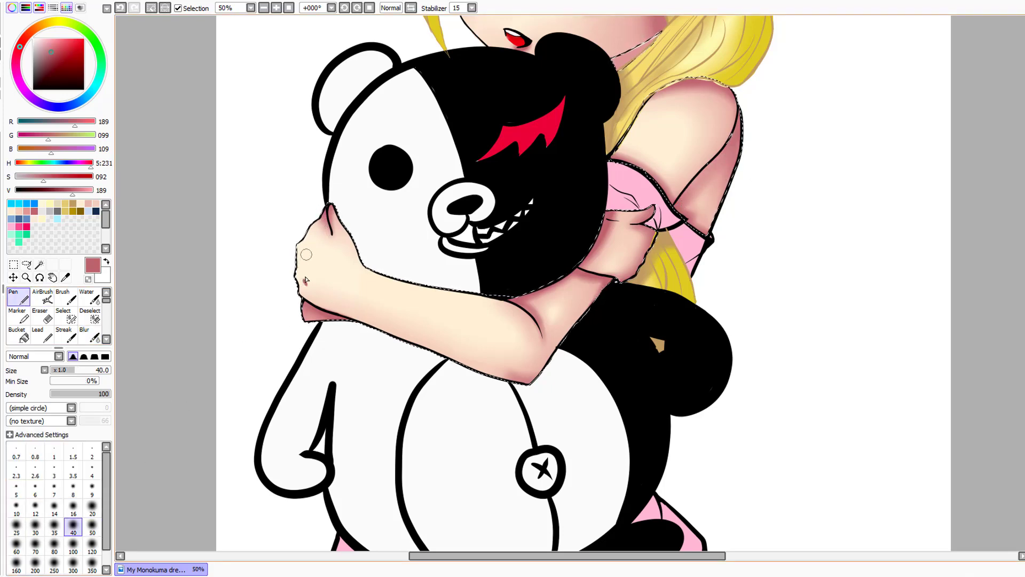
left_click(304, 264)
left_click(310, 245)
left_click(89, 334)
left_click(305, 282)
left_click(304, 263)
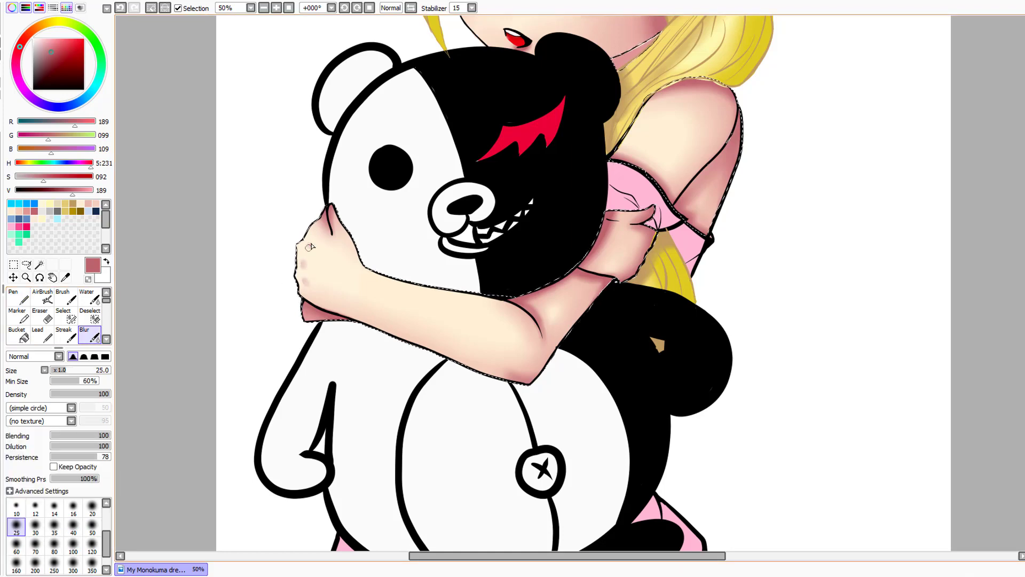
left_click(309, 245)
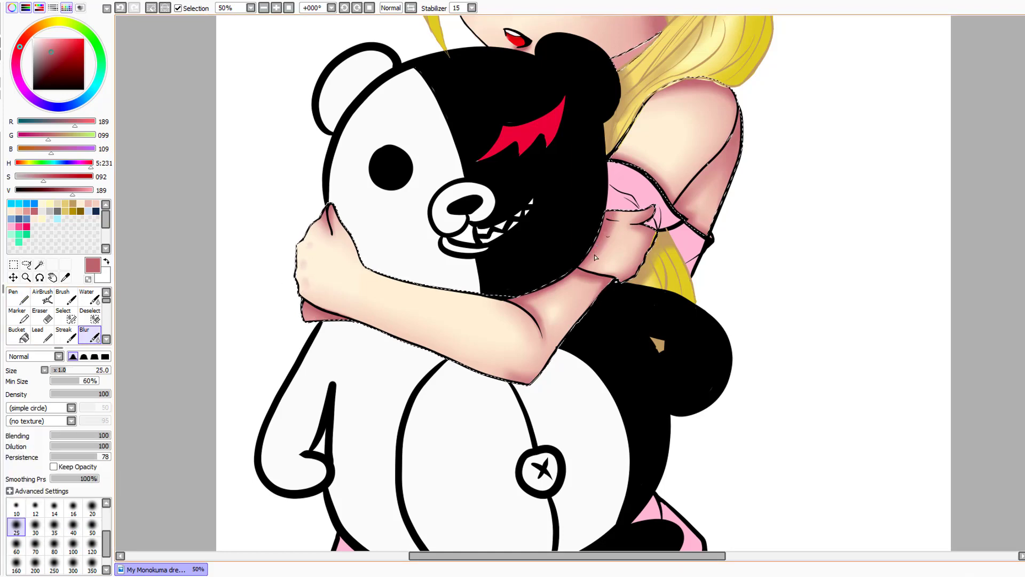
Add small white highlights on the shoulder with a hard-edged size 40 pen and blur them at size 25
scroll(597, 290, "up", 5)
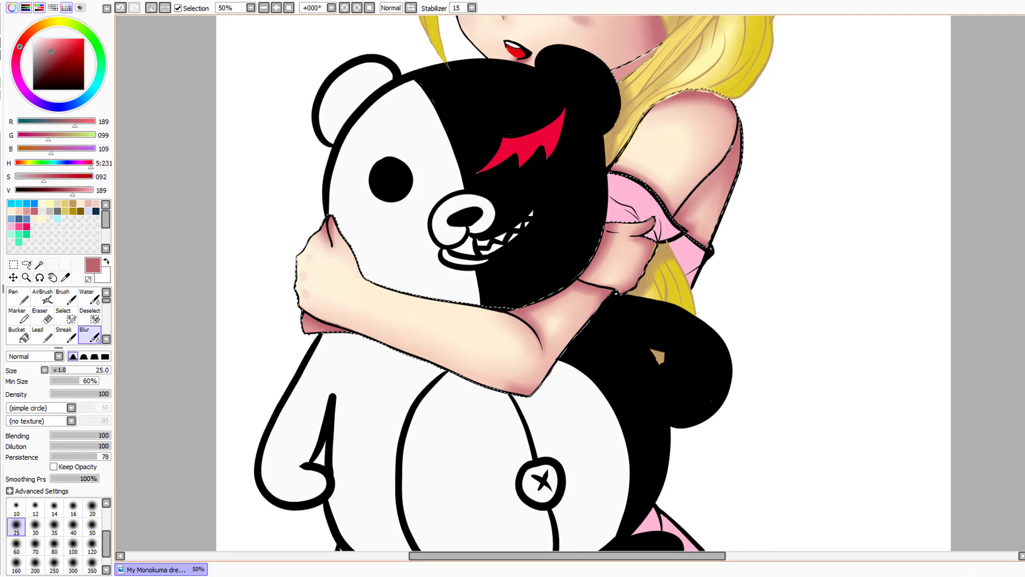
key("n")
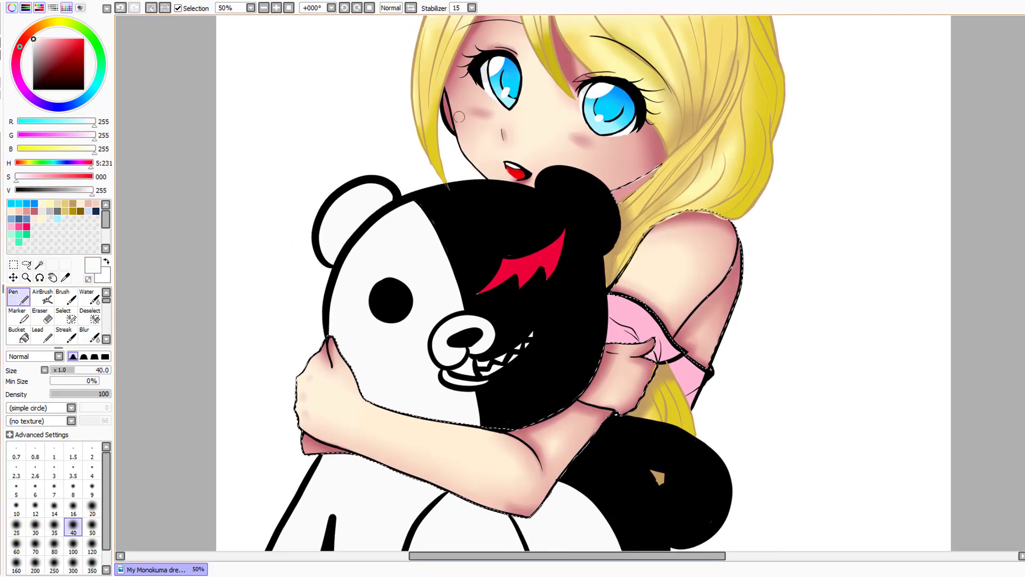
key("e")
left_click(104, 356)
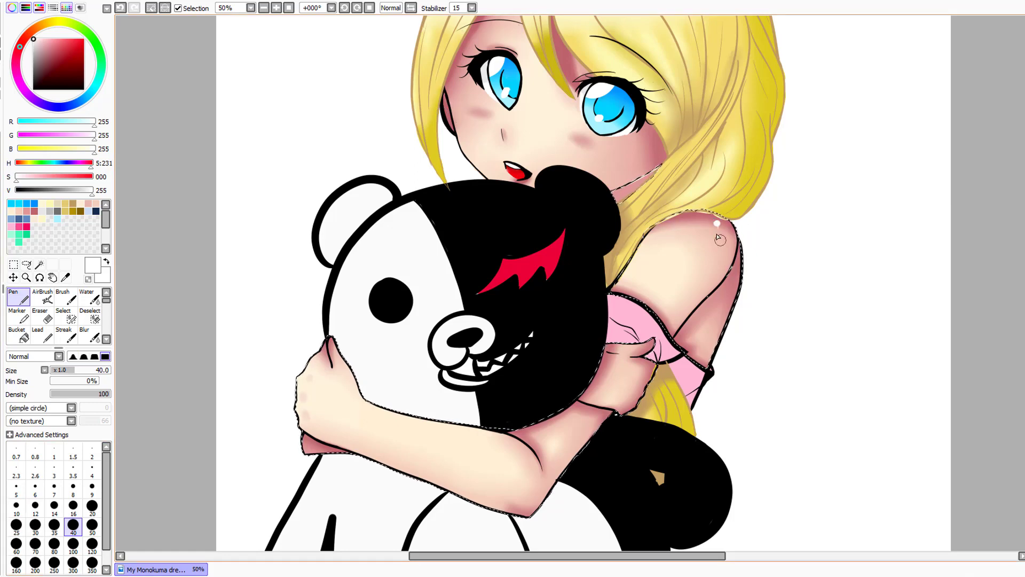
left_click(92, 338)
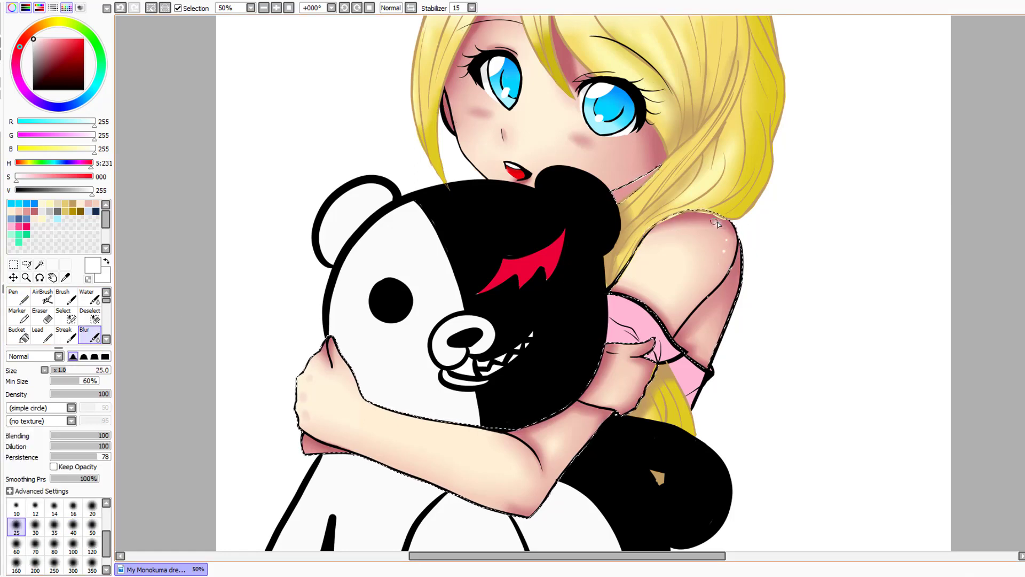
left_click_drag(717, 223, 724, 251)
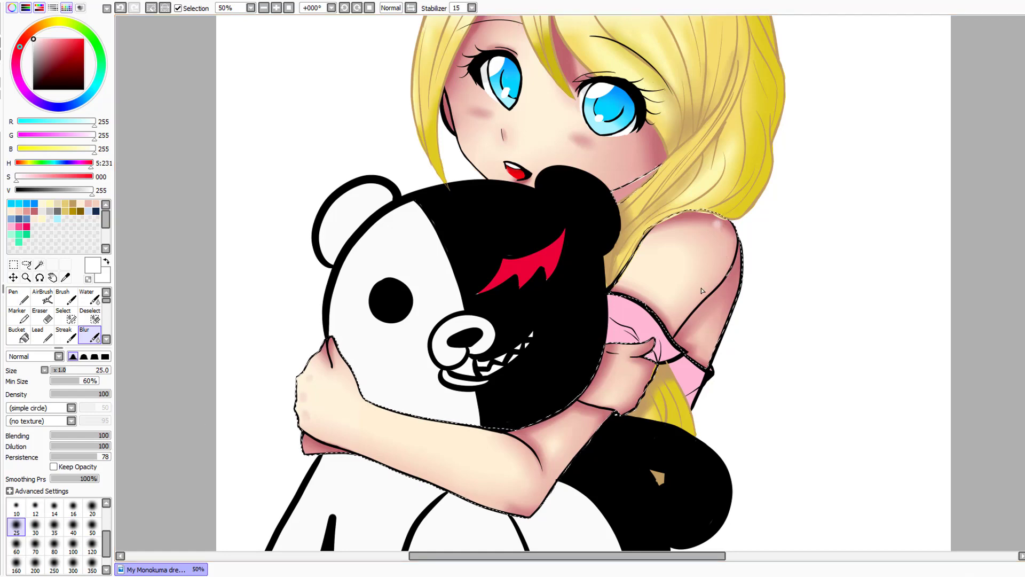
Add small white highlights on the elbow, blur them and clear the selection
left_click(22, 299)
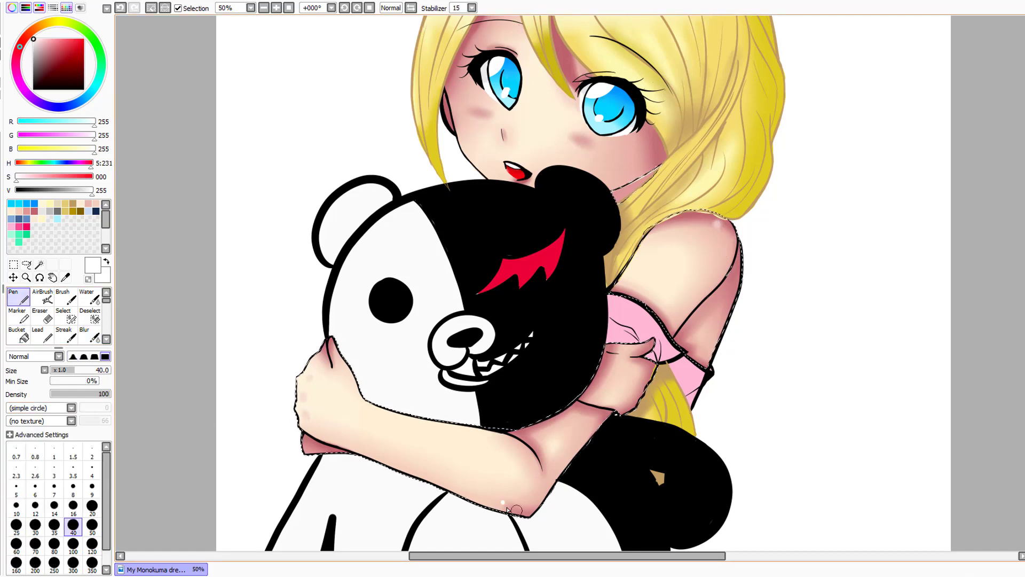
left_click(92, 338)
key("ctrl+d")
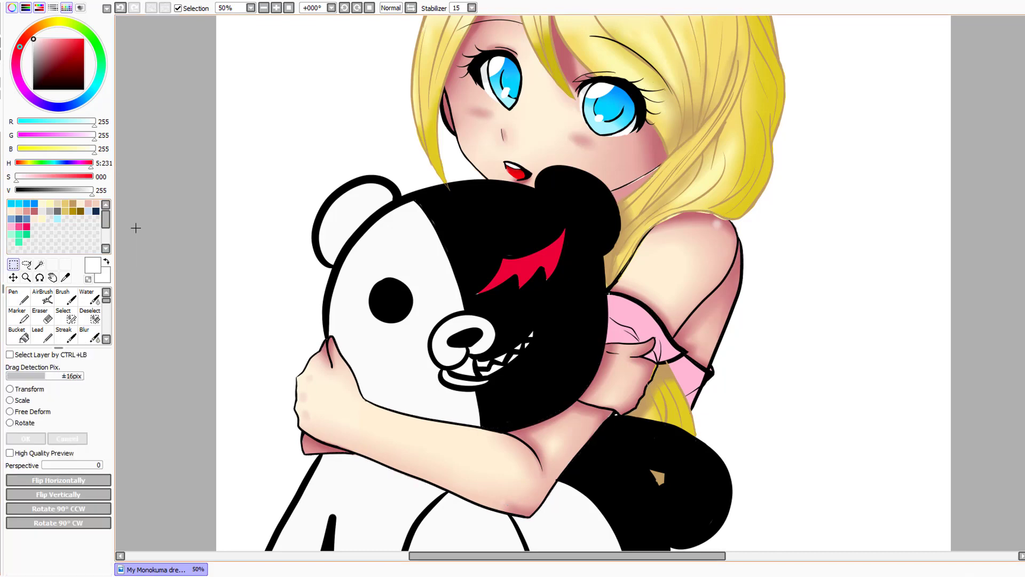
Erase stray color around the sleeve, hand and forearm beside the bear with the size 50 eraser
left_click(42, 316)
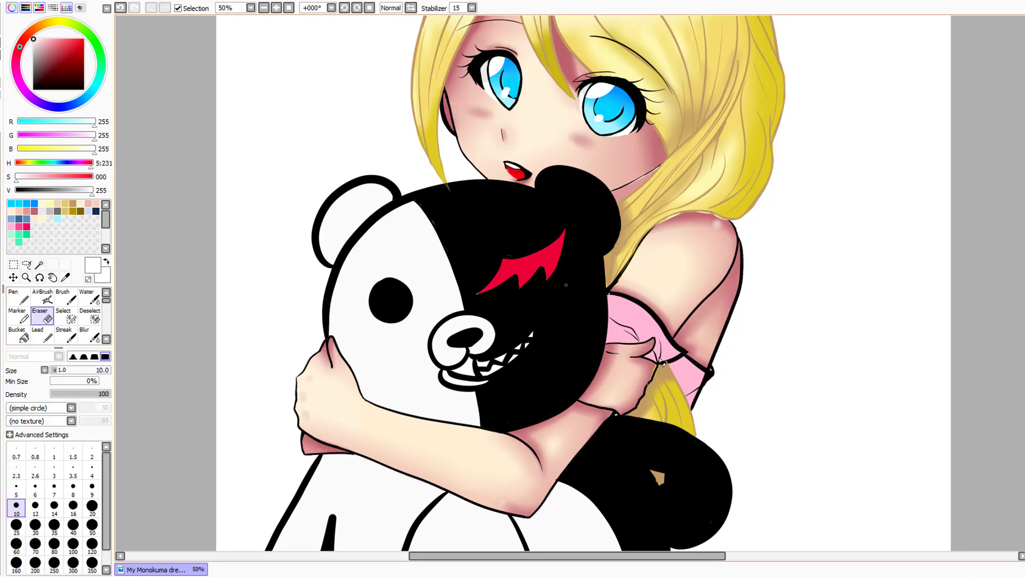
left_click(92, 526)
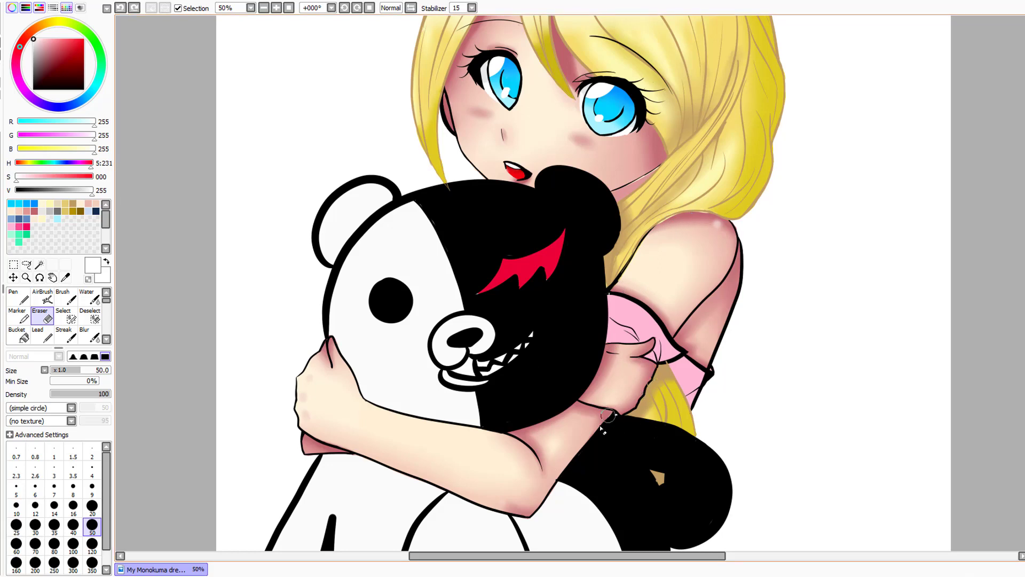
left_click(608, 416)
Add small white highlights beside the blush on both cheeks with the size 40 pen and blur them at size 25
left_click(25, 297)
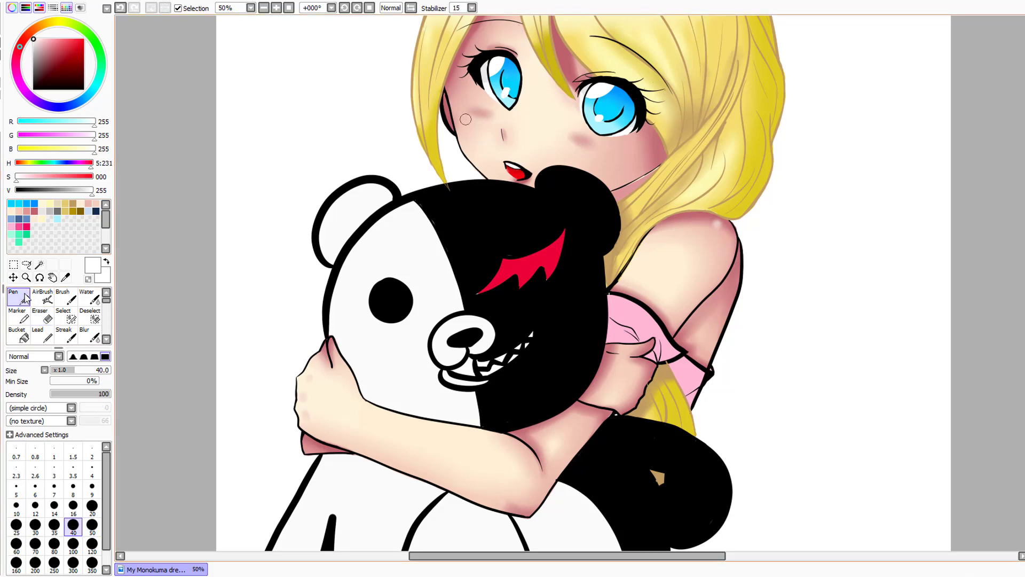
left_click(91, 336)
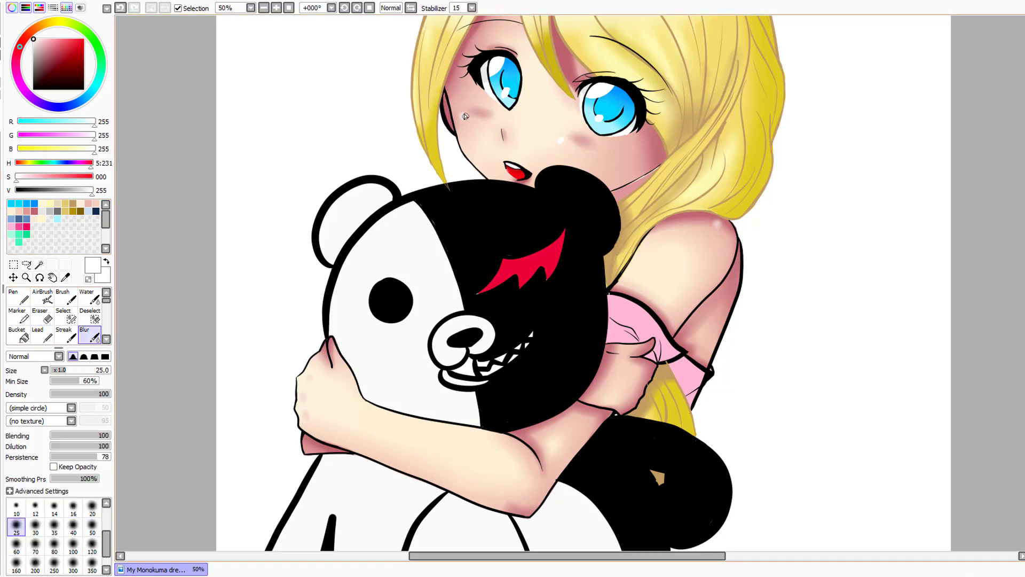
mouse_move(1023, 192)
left_mouse_down()
mouse_move(1023, 210)
mouse_move(1022, 195)
left_mouse_up()
Fill the white gap under the jawline beside the bear's black ear with dark rose at size 40, with the eraser ready
left_click(47, 319)
key("ctrl+z")
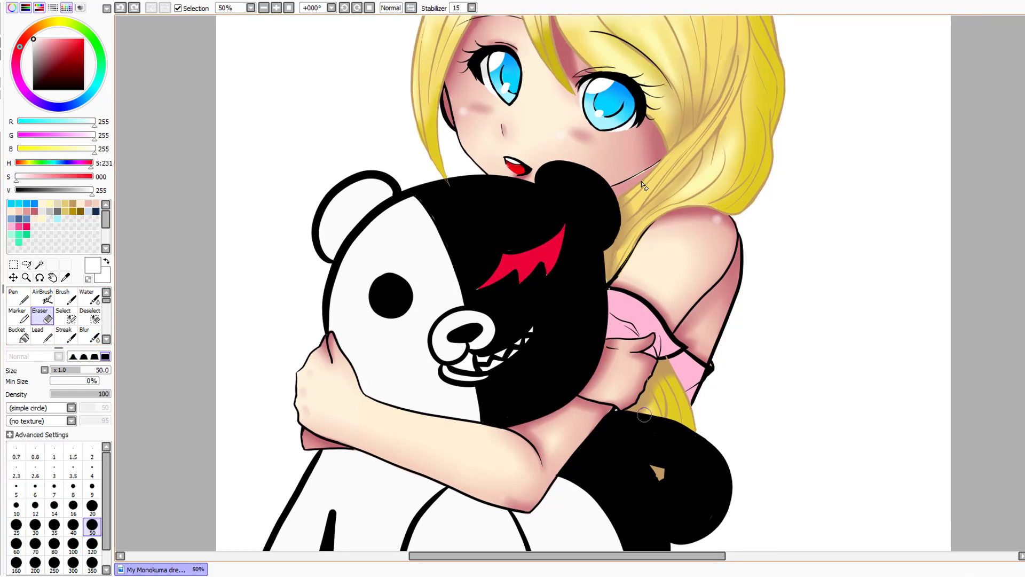
key("n")
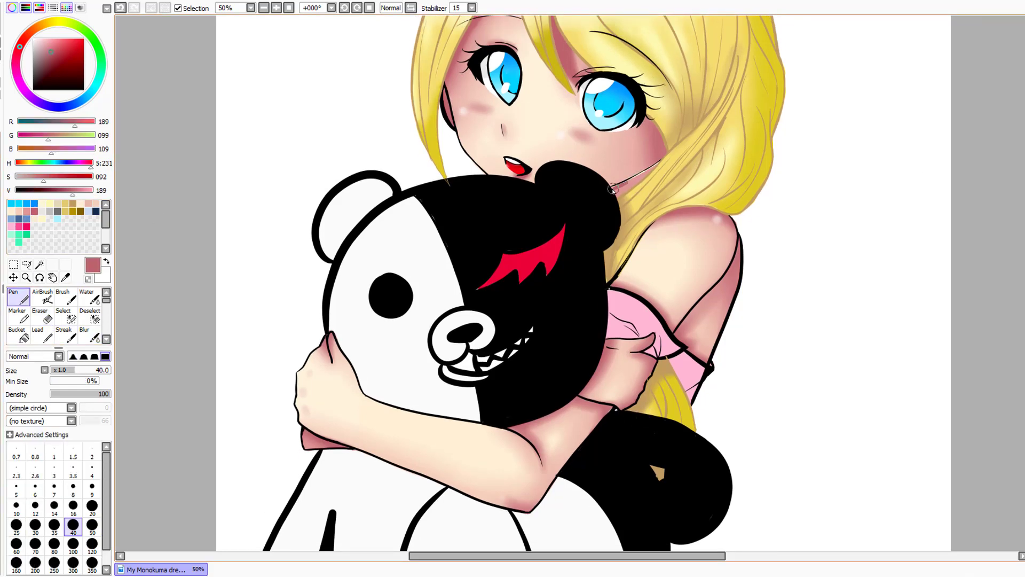
left_click(43, 320)
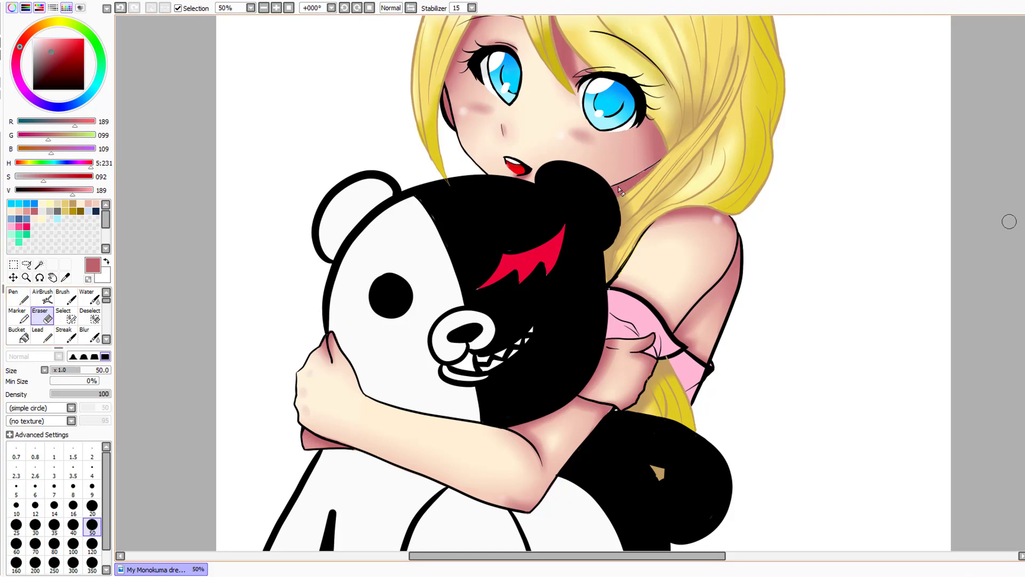
Switch back to the drawing in SAI and touch up its black areas with the size 40 pen and the size 50 eraser
scroll(1009, 221, "down", 5)
scroll(1023, 221, "up", 4)
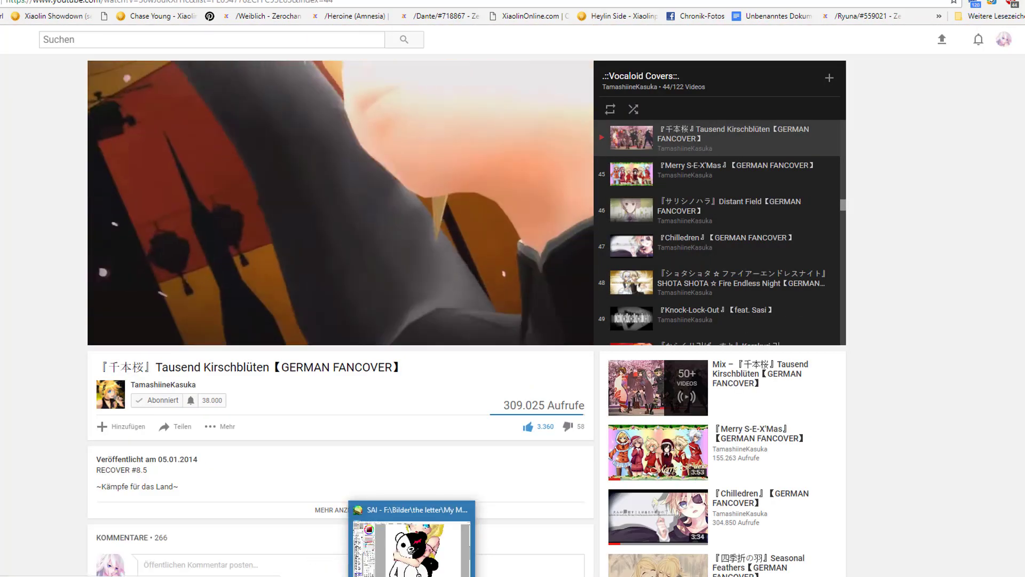
left_click(411, 547)
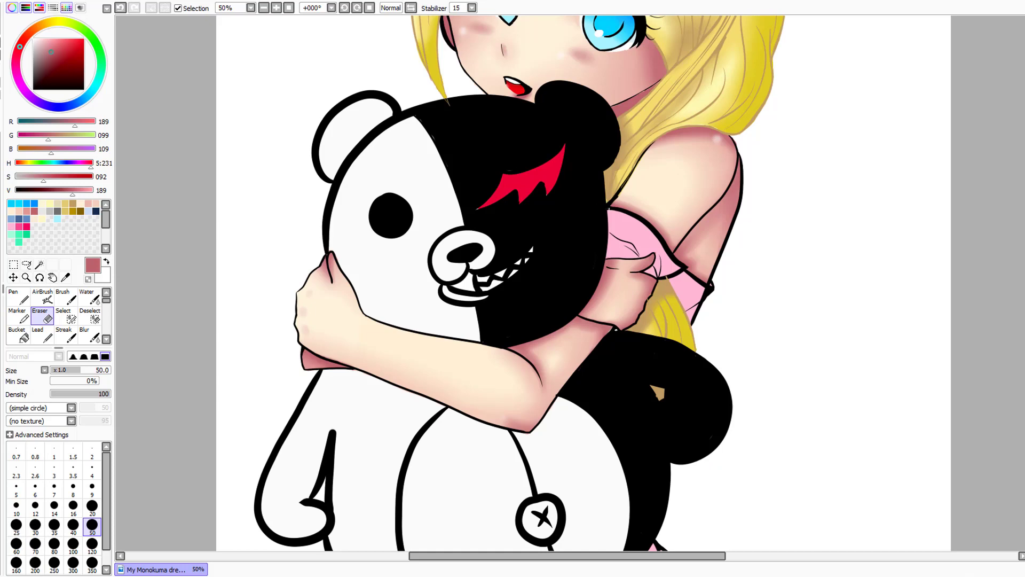
left_click(18, 296)
left_click_drag(43, 75, 33, 89)
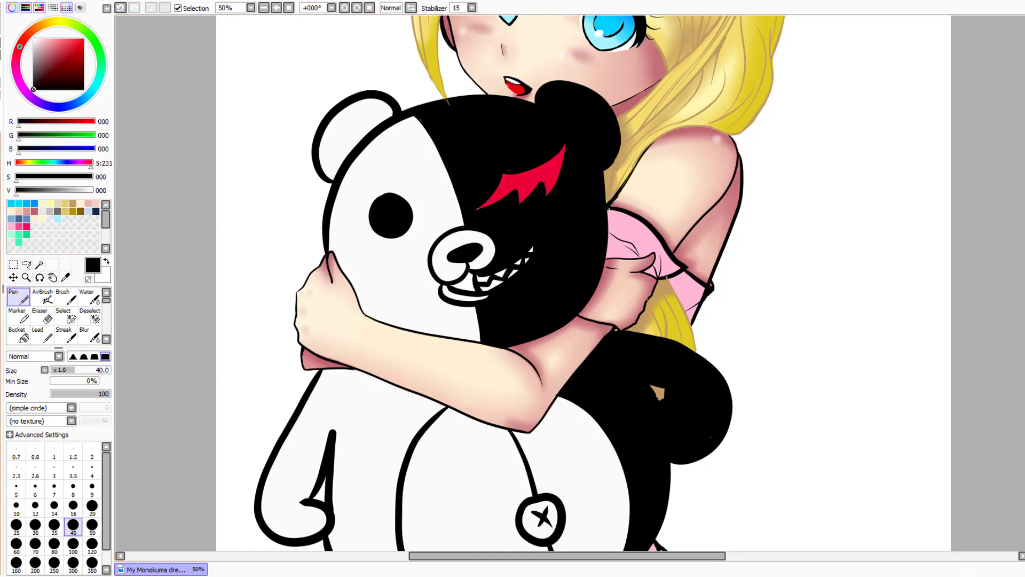
key("e")
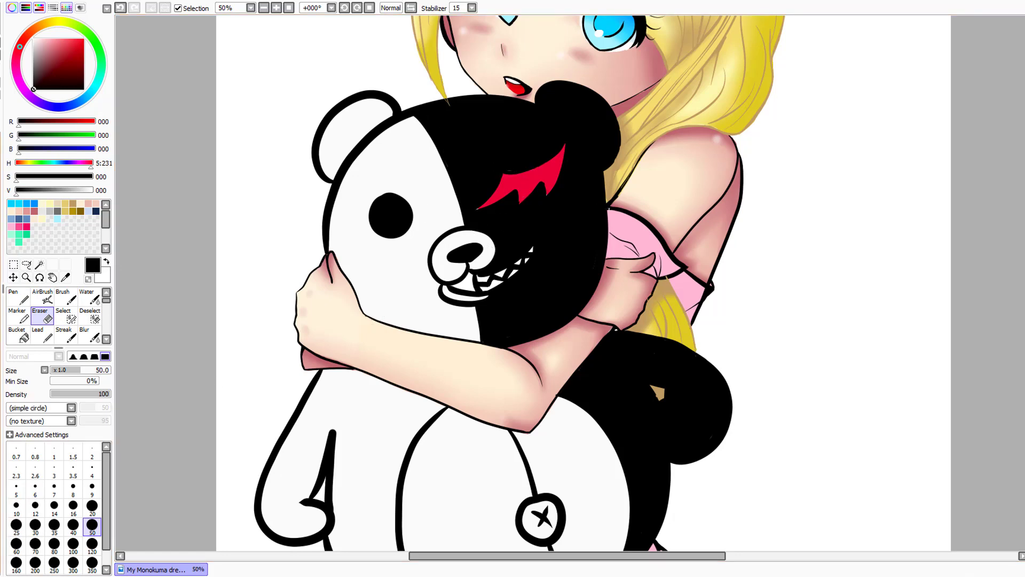
key("v")
left_click(19, 300)
left_click(39, 264)
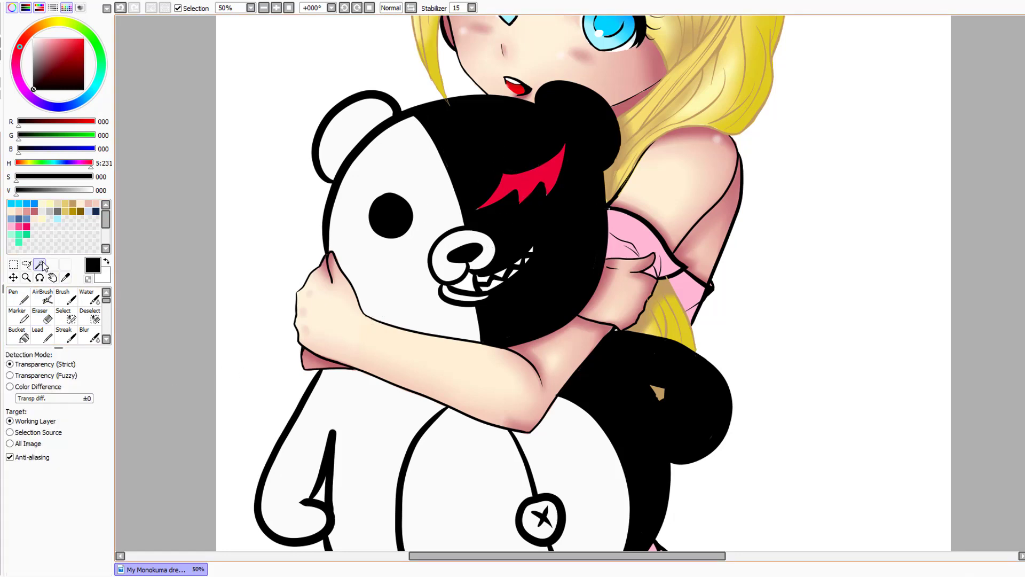
Sample the red of the bear's jagged eye, retouch the eye's lower edge using the selection pen, and clear the selection
left_click(65, 277)
left_click(526, 182)
left_click(19, 304)
left_click(63, 316)
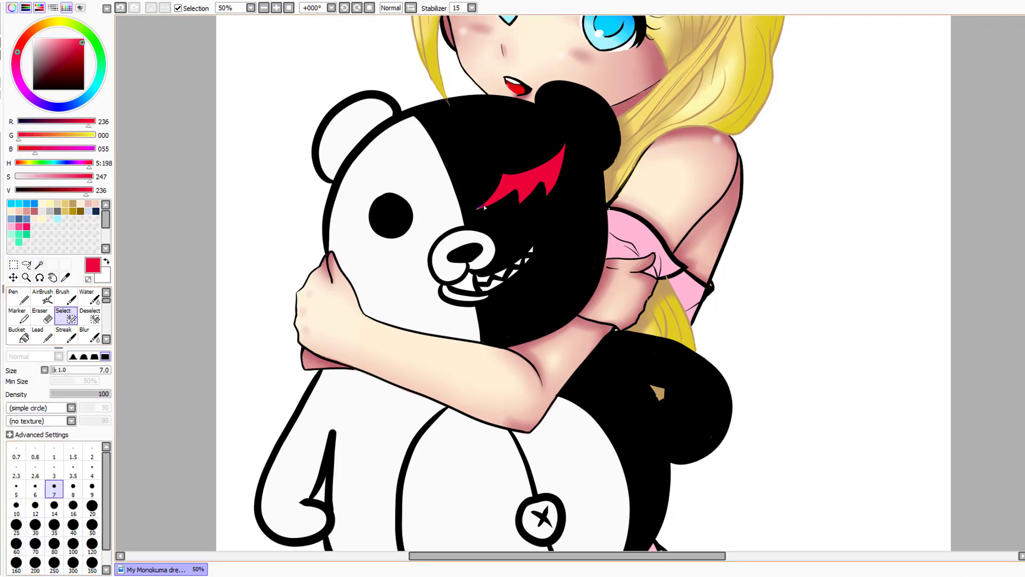
mouse_move(477, 208)
left_mouse_down()
mouse_move(549, 192)
mouse_move(553, 179)
mouse_move(533, 228)
mouse_move(499, 217)
mouse_move(521, 207)
left_mouse_up()
left_click(89, 315)
key("n")
left_click(14, 264)
left_click(266, 187)
Try shading the sleeve in pink (252, 74, 144) with a soft-edged size 350 pen, and undo the stroke
scroll(521, 283, "up", 2)
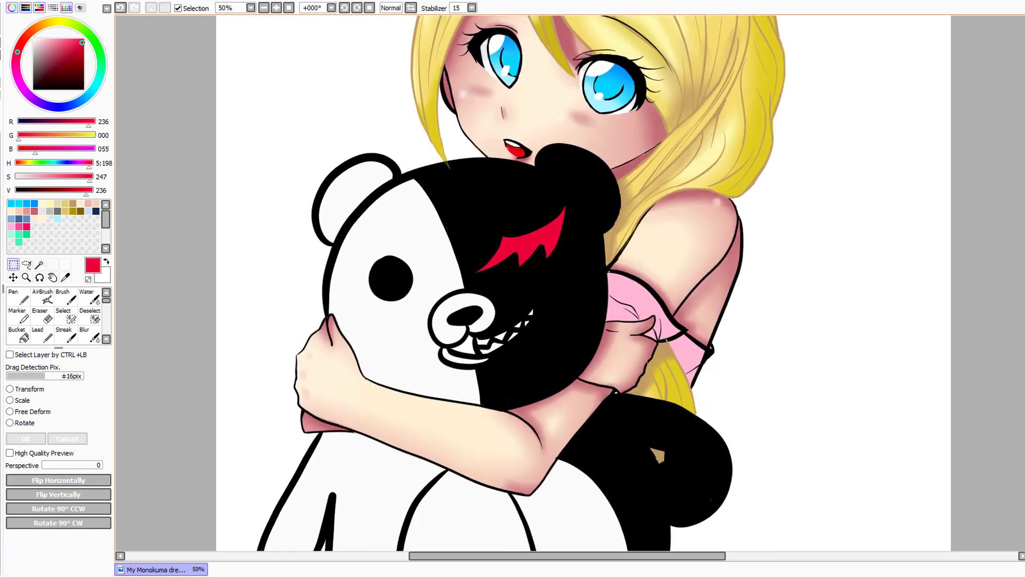
scroll(521, 282, "down", 3)
left_click(11, 226)
left_click(19, 227)
left_click(18, 296)
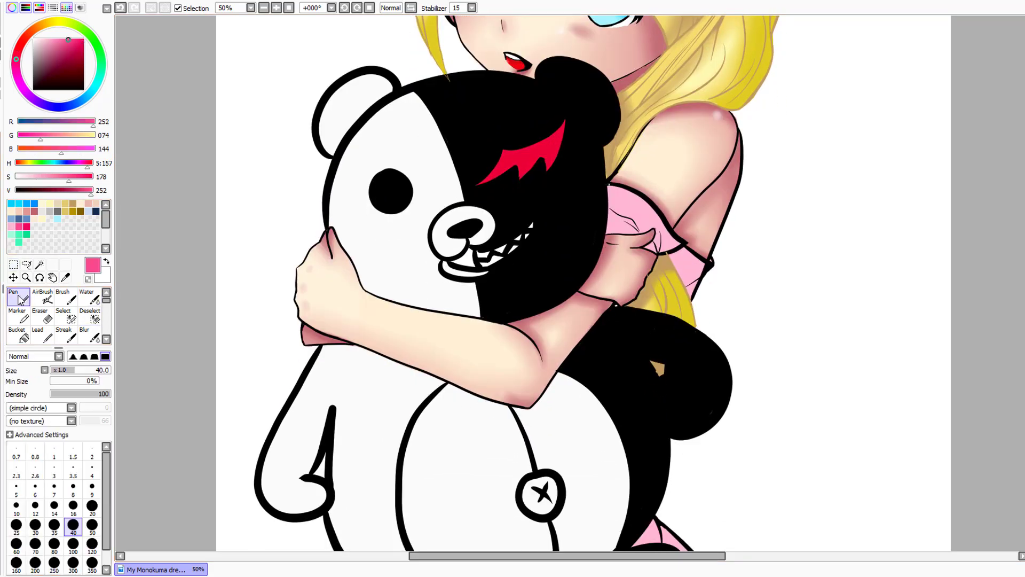
left_click(73, 356)
left_click(92, 564)
mouse_move(614, 187)
left_mouse_down()
mouse_move(656, 216)
mouse_move(686, 282)
left_mouse_up()
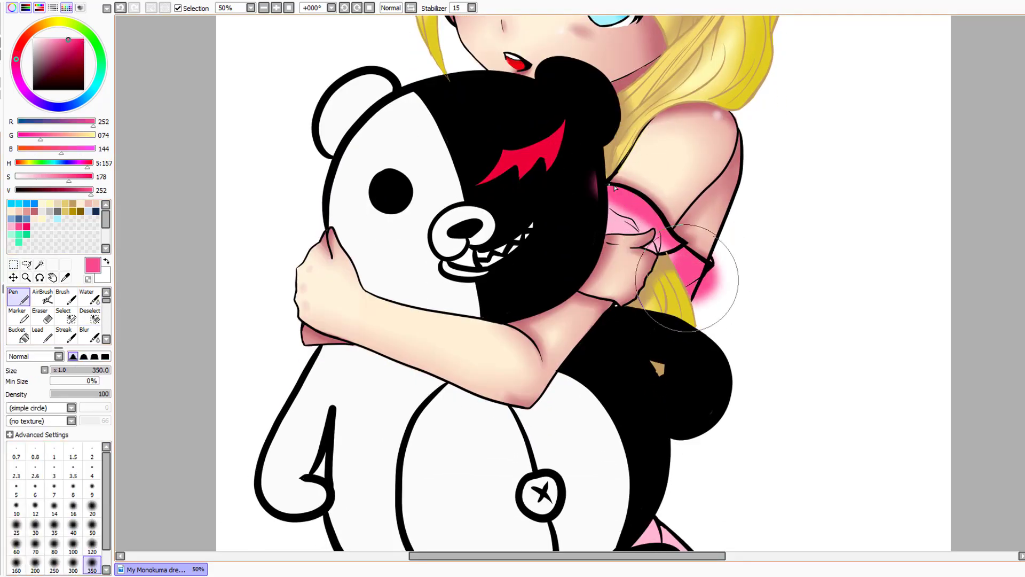
key("ctrl+z")
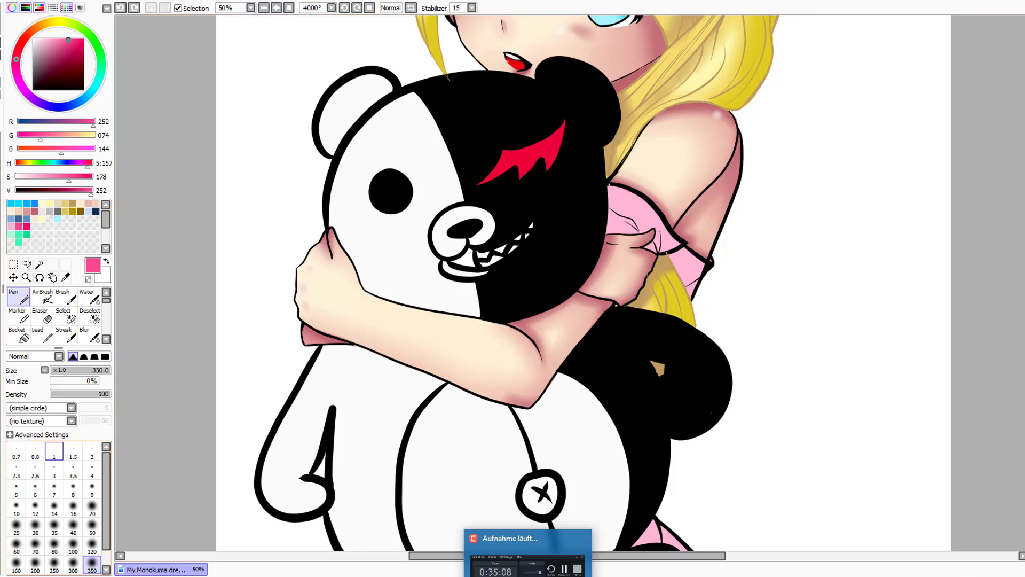
Select the sleeve and lower shirt areas with the magic wand and shade them in pink with the soft size 350 pen
left_click(39, 265)
left_click(689, 251)
scroll(1019, 342, "down", 5)
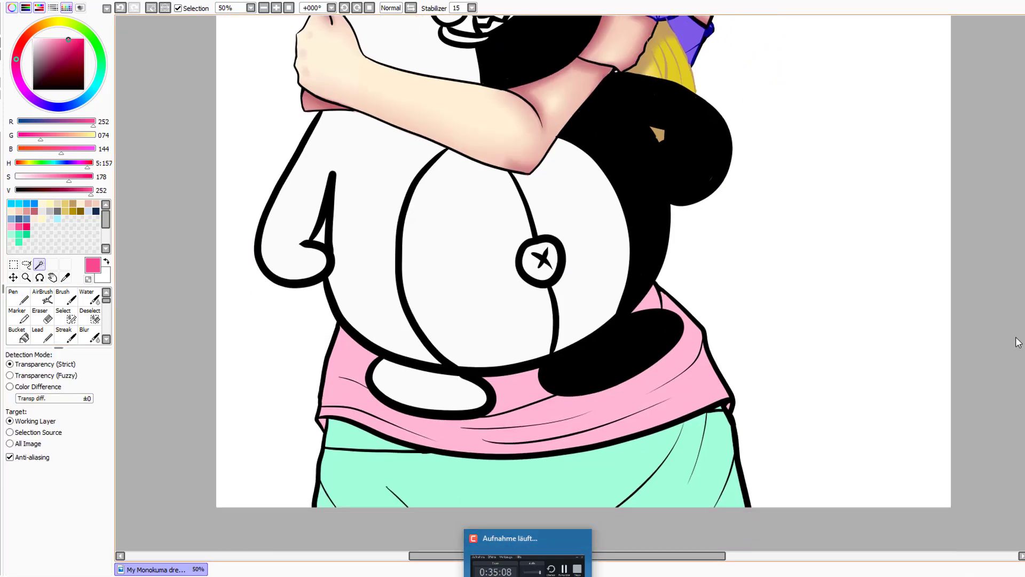
left_click(668, 374)
left_click(19, 296)
mouse_move(333, 307)
left_mouse_down()
mouse_move(389, 352)
mouse_move(540, 363)
mouse_move(492, 416)
mouse_move(452, 416)
mouse_move(516, 382)
mouse_move(564, 397)
mouse_move(663, 351)
mouse_move(728, 420)
mouse_move(694, 416)
mouse_move(748, 379)
left_mouse_up()
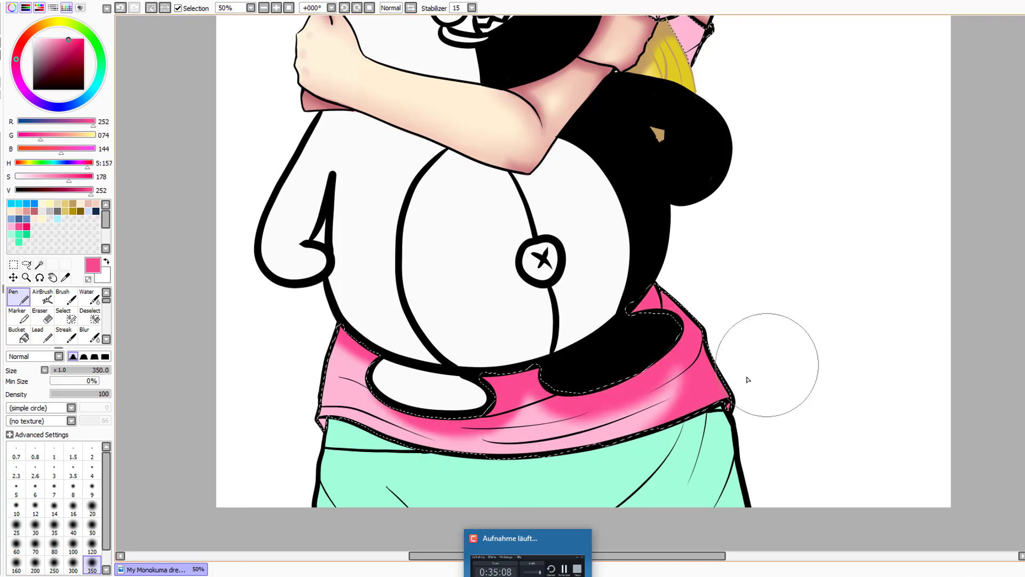
scroll(747, 374, "up", 4)
left_click_drag(704, 245, 667, 220)
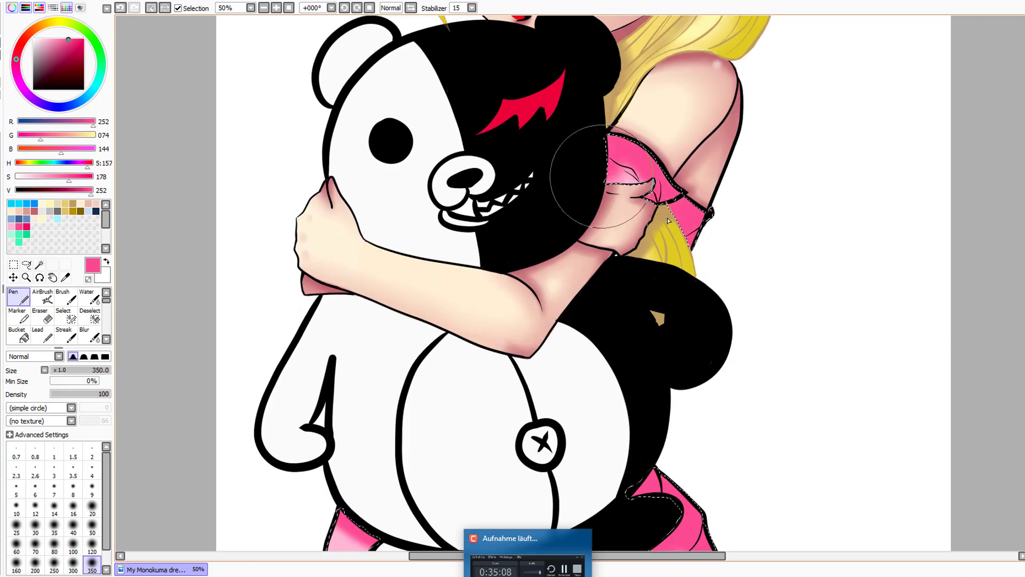
scroll(955, 310, "down", 4)
Paint deep pink (240, 4, 96) shadows on the shirt around the bear's feet with the hard-edged size 40 pen
left_click(88, 335)
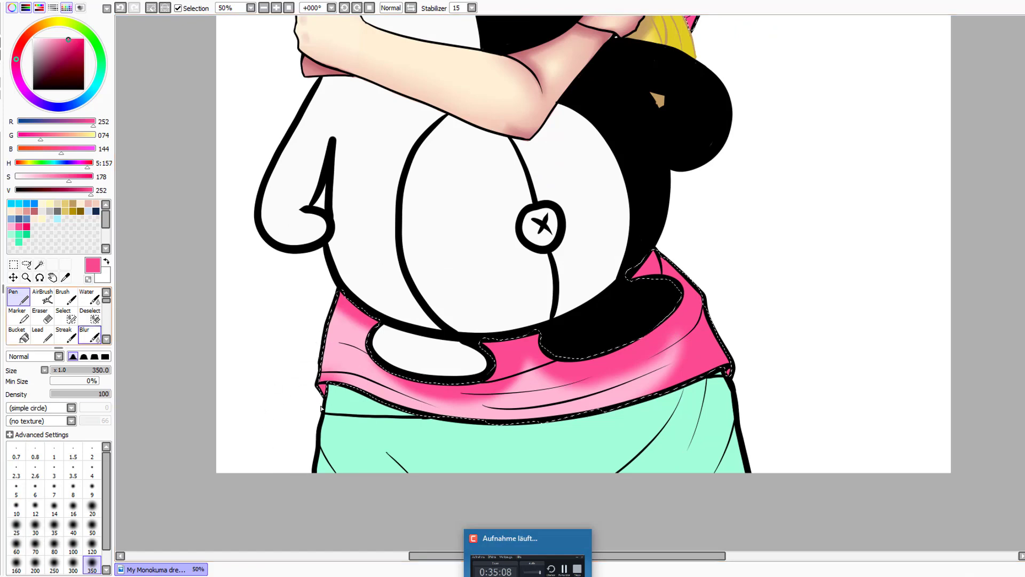
left_click(26, 297)
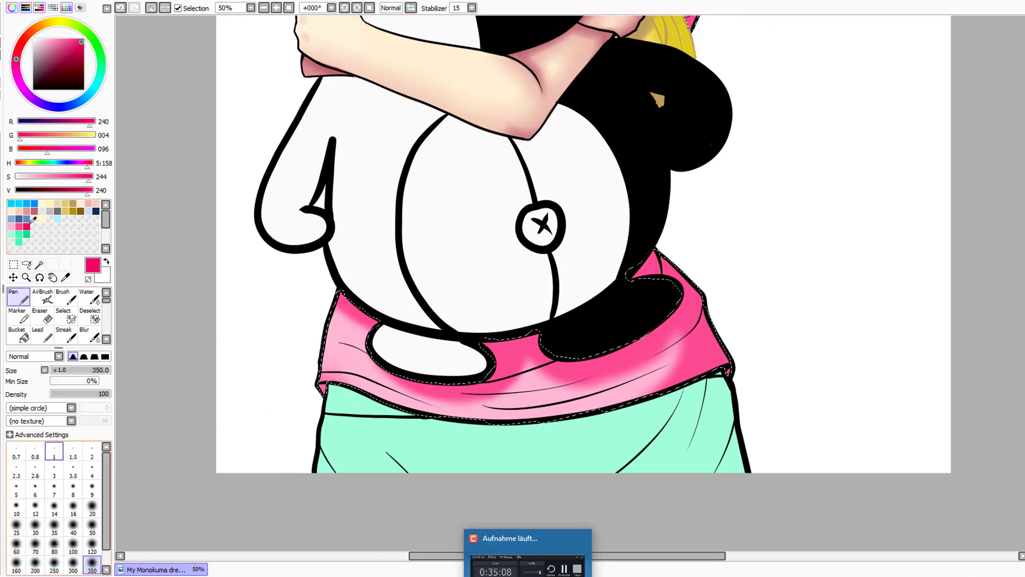
left_click(73, 525)
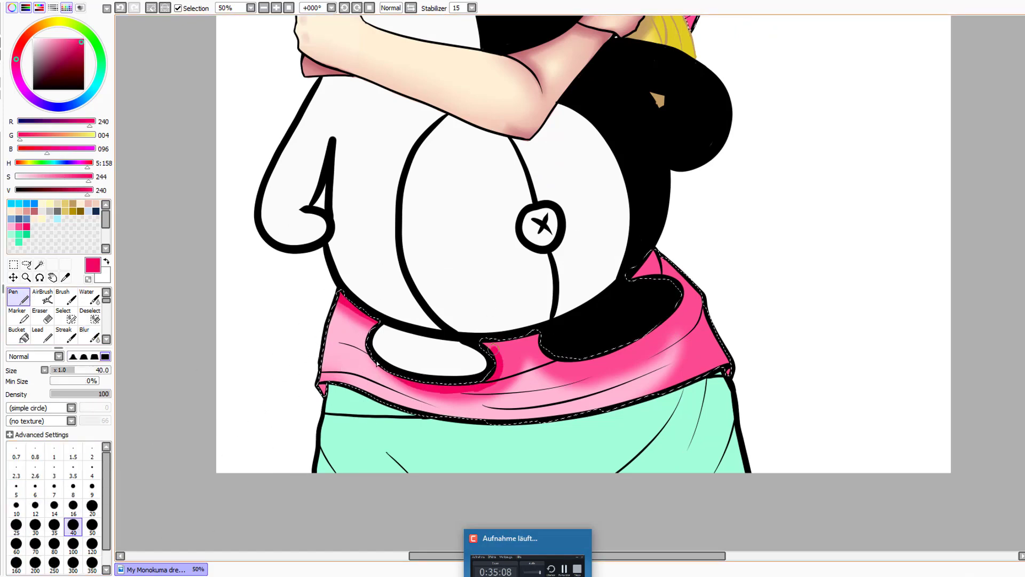
left_click_drag(494, 350, 619, 355)
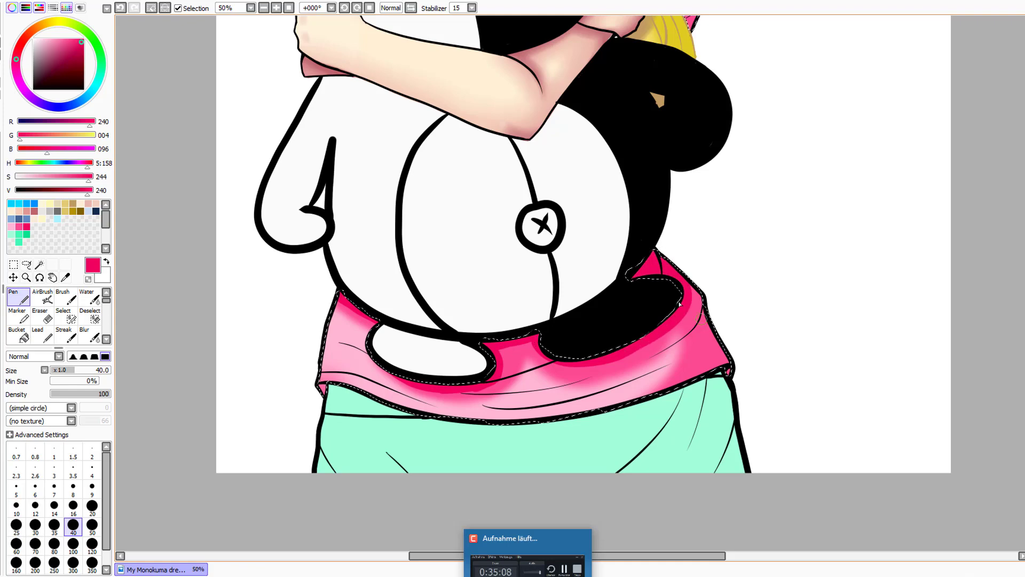
left_click_drag(451, 396, 596, 378)
key("ctrl+z")
key("ctrl+z")
key("ctrl+z")
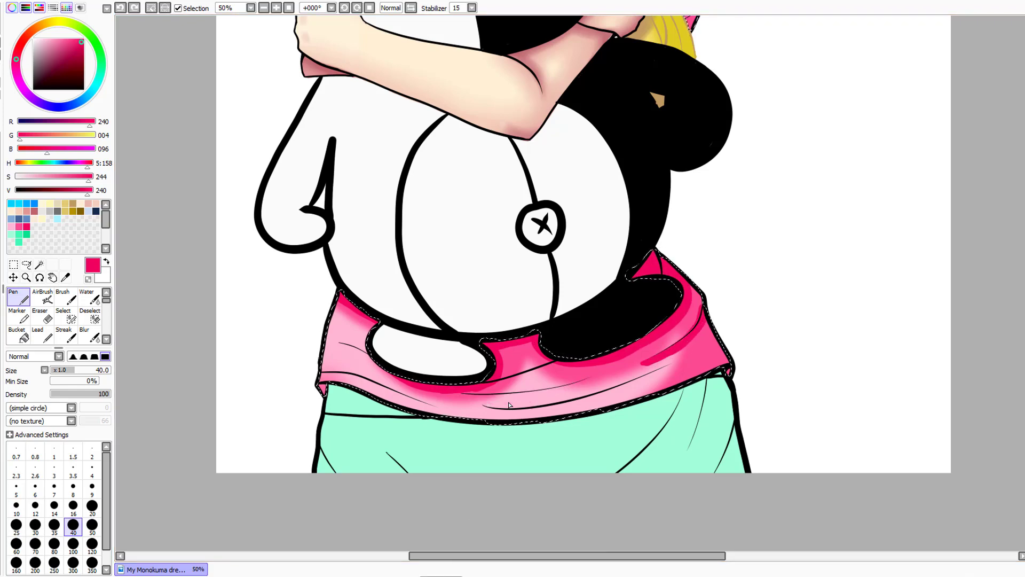
Paint deep pink fold shadows along the crease lines of the lower shirt with the size 40 pen, rotating the canvas for easier strokes
mouse_move(347, 375)
left_mouse_down()
mouse_move(316, 377)
mouse_move(432, 407)
left_mouse_up()
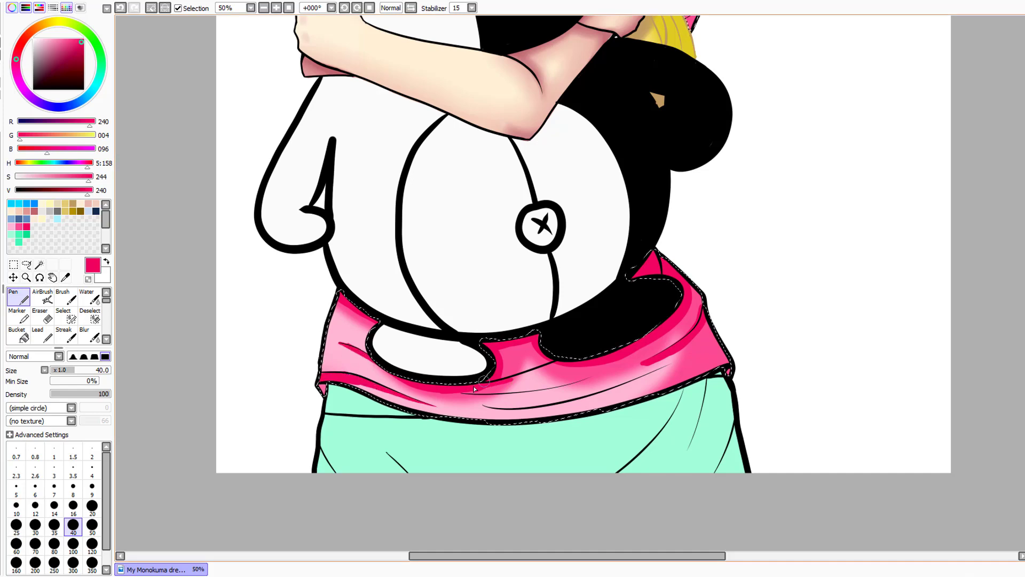
left_click(343, 8)
left_click(343, 8)
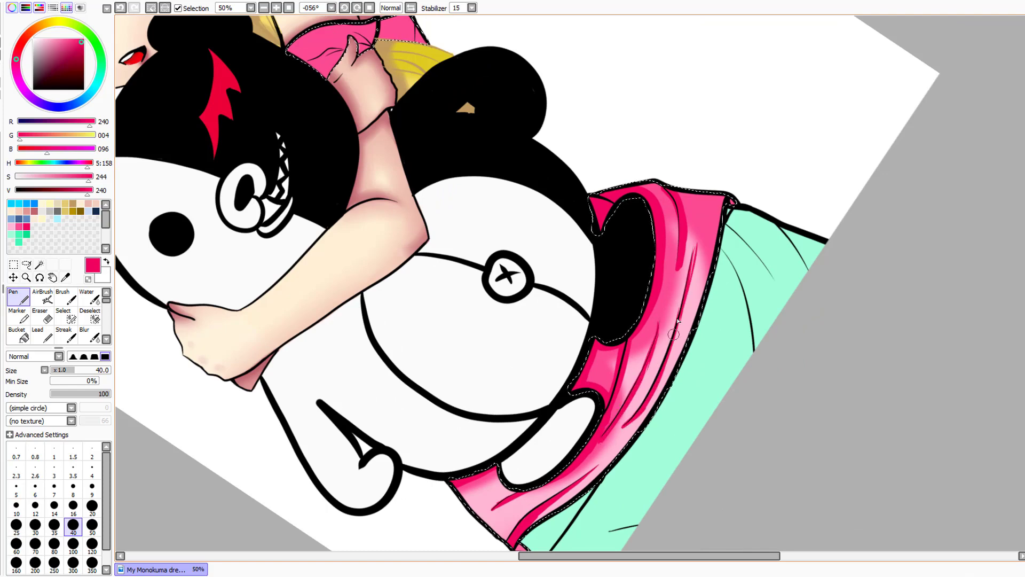
Blur the deep pink shadows and folds across the lower shirt at size 50
left_click(89, 336)
left_click(73, 544)
left_click(92, 526)
mouse_move(623, 429)
left_mouse_down()
mouse_move(664, 358)
mouse_move(688, 274)
mouse_move(675, 201)
mouse_move(685, 262)
mouse_move(607, 414)
left_mouse_up()
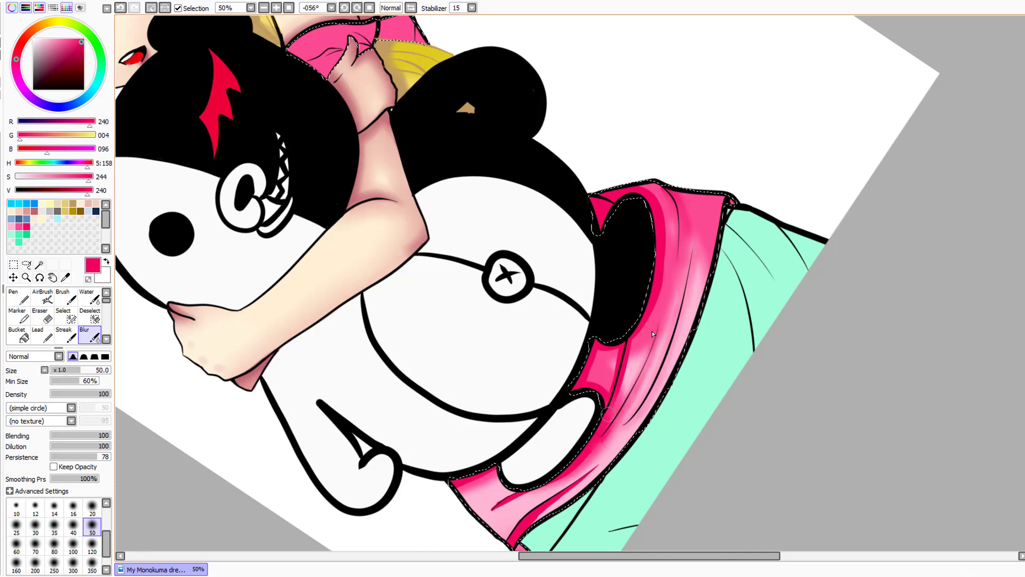
mouse_move(628, 337)
left_mouse_down()
mouse_move(648, 208)
mouse_move(566, 453)
mouse_move(512, 507)
mouse_move(510, 545)
left_mouse_up()
Reset the canvas rotation, add a deep pink shadow along the fold at the shirt's left hem, and blur it at size 50
left_click(357, 8)
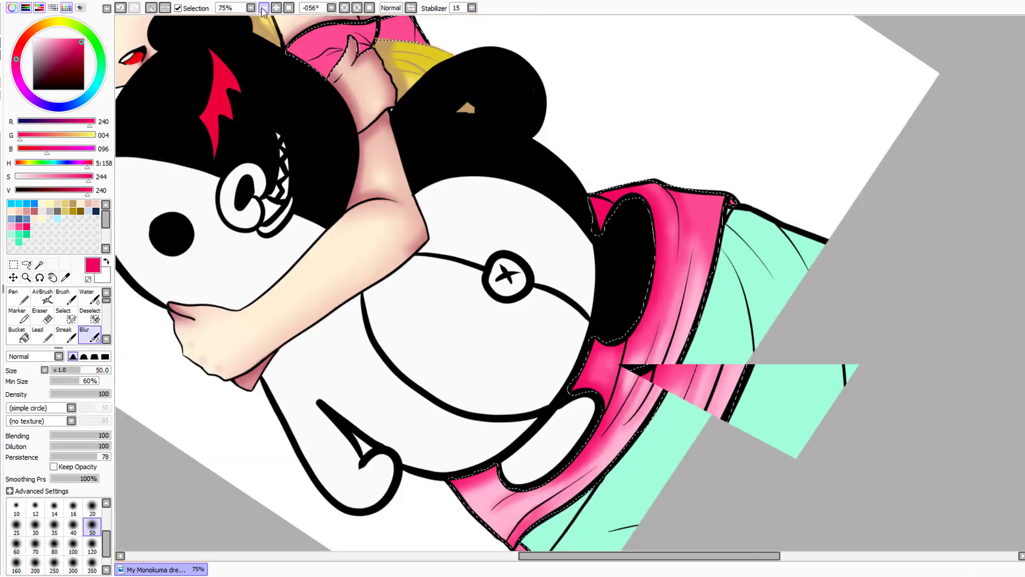
left_click(356, 8)
left_click(356, 7)
left_click(370, 8)
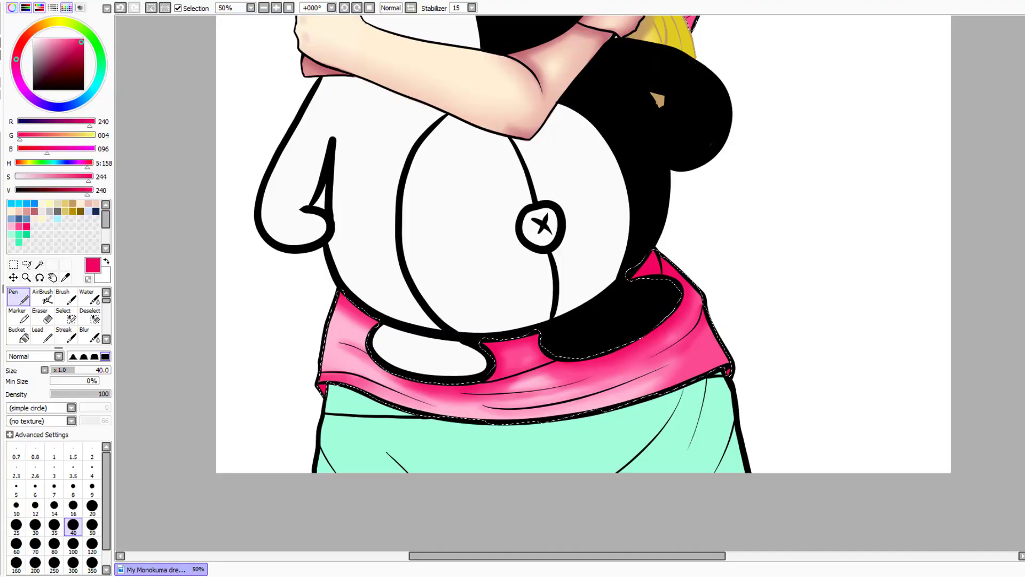
mouse_move(322, 376)
left_mouse_down()
mouse_move(389, 385)
mouse_move(379, 393)
left_mouse_up()
key("b")
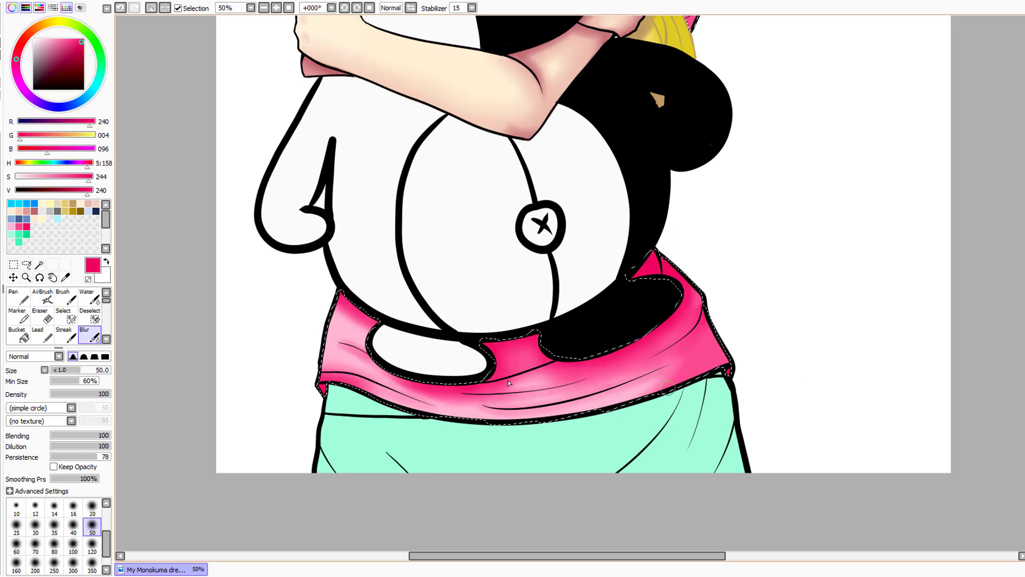
Paint deep pink shadows along the sleeve's edges and folds at size 40 and blur them at size 50
scroll(635, 344, "up", 5)
key("n")
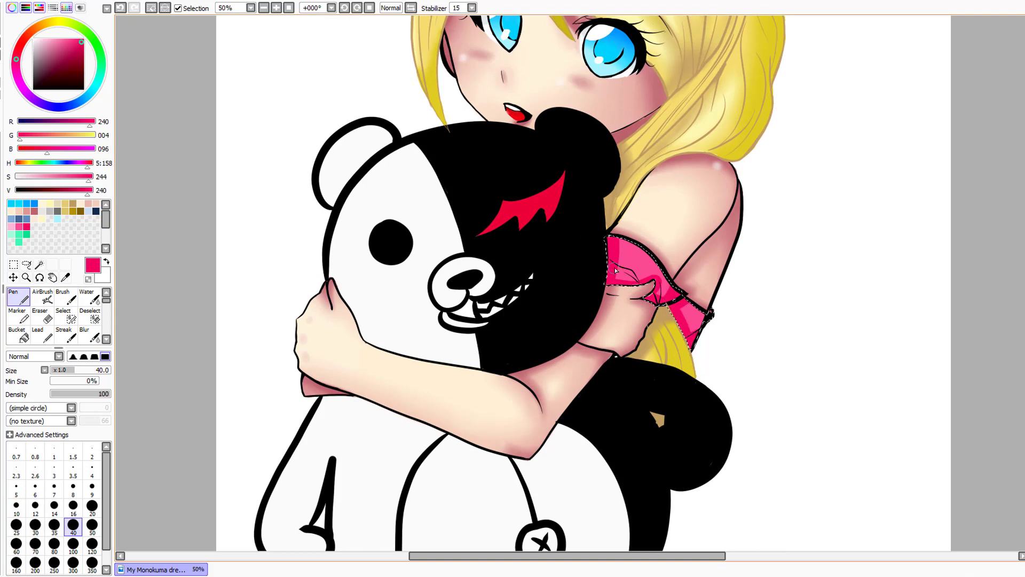
left_click(90, 335)
left_click_drag(619, 239, 610, 276)
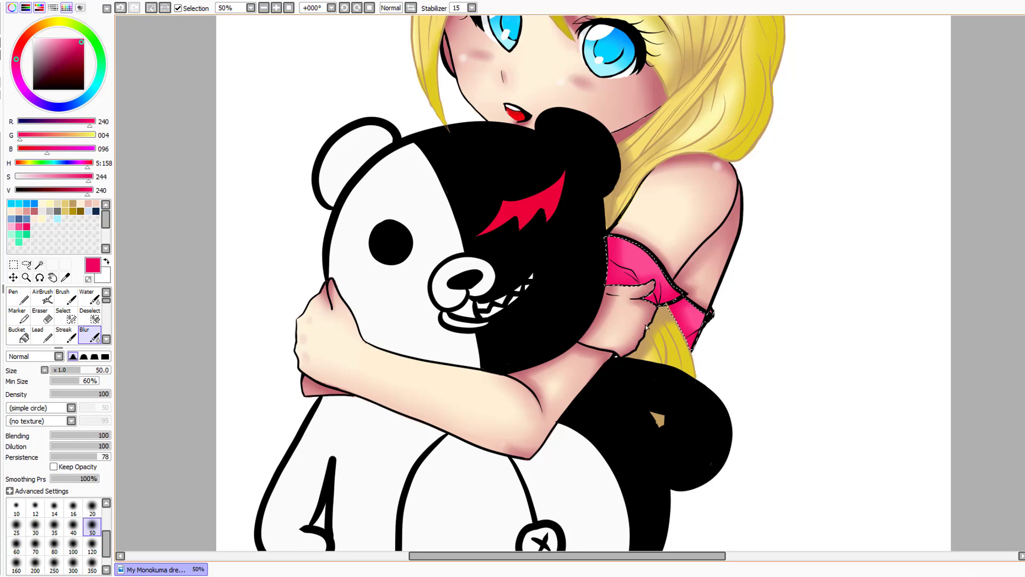
Erase the stray pink from the fingers beside the sleeve with the size 50 eraser and clear the selection
key("m")
key("ctrl+d")
scroll(250, 236, "down", 3)
left_click(42, 318)
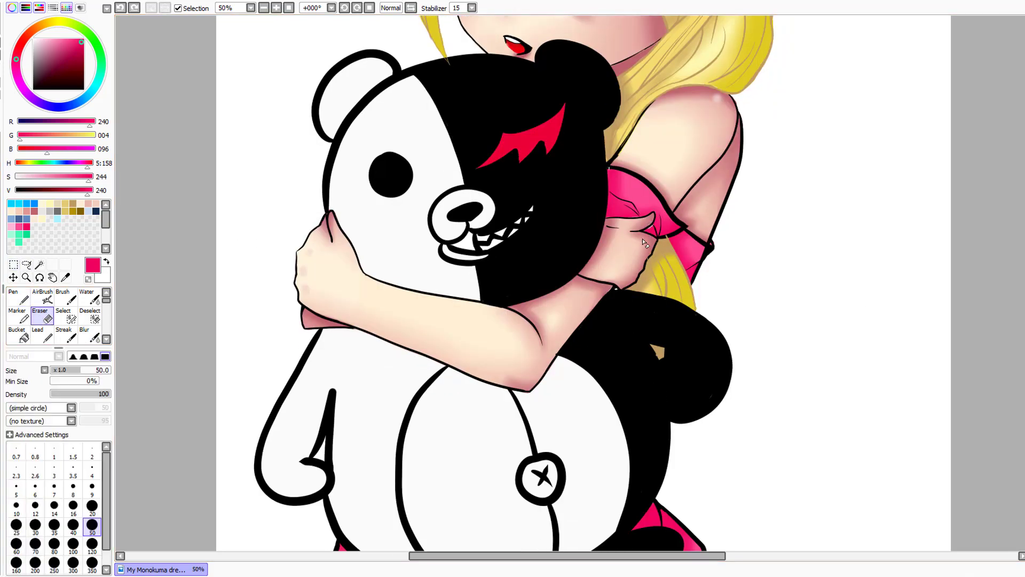
key("ctrl+z")
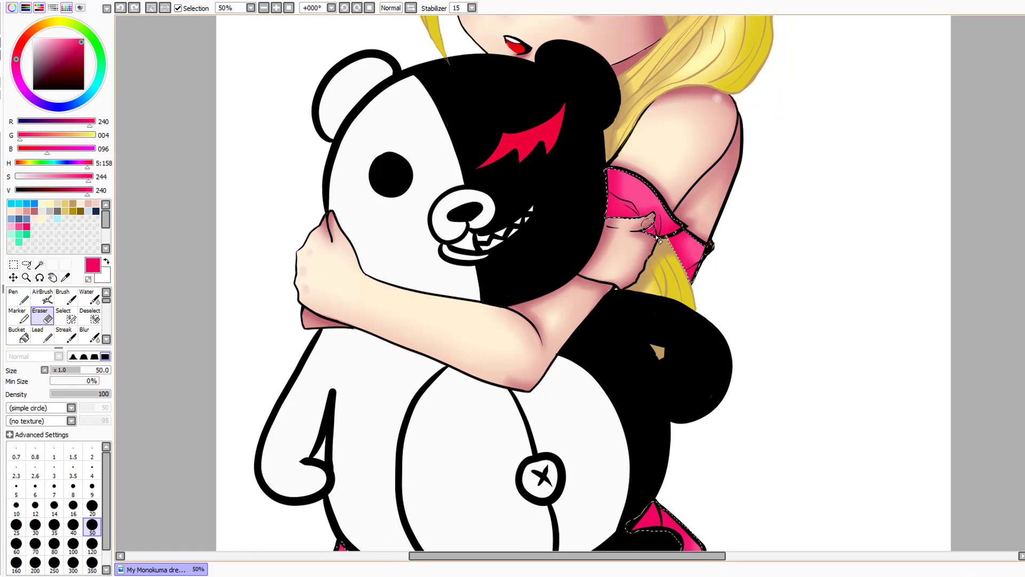
left_click_drag(649, 225, 655, 237)
left_click(13, 264)
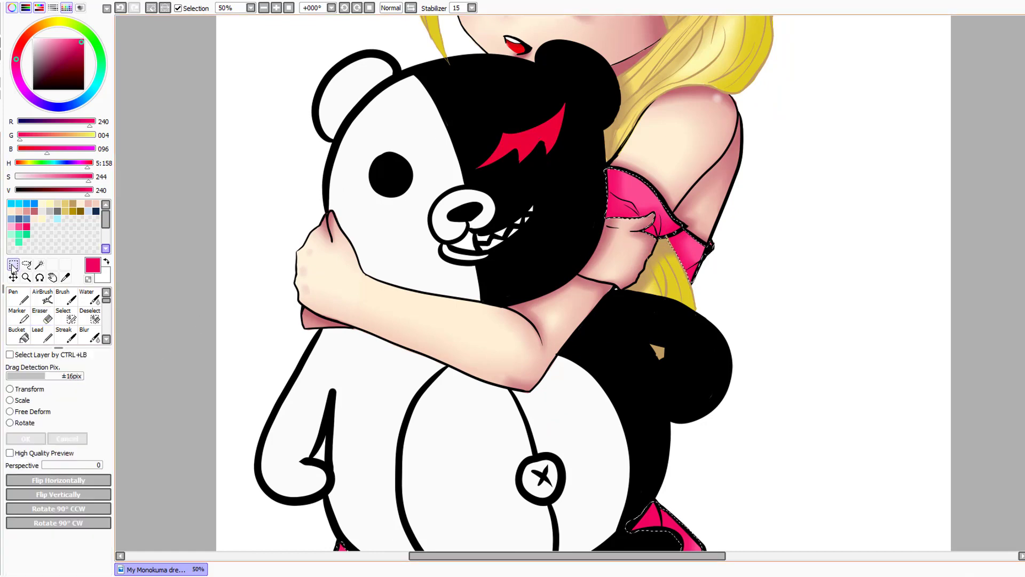
left_click(227, 206)
scroll(569, 282, "down", 4)
scroll(569, 282, "up", 5)
scroll(513, 283, "down", 1)
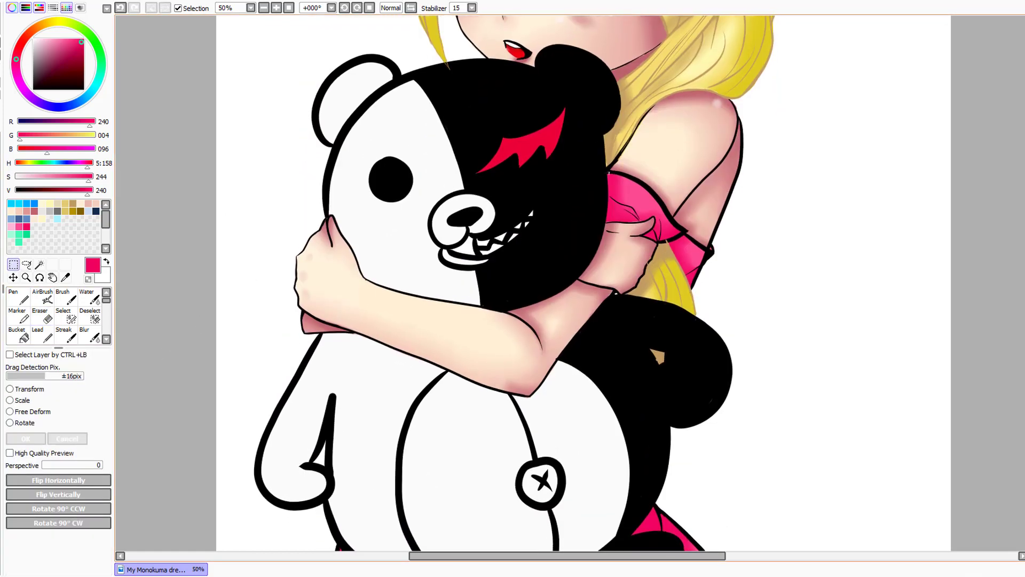
Set the pen colour to pale mint and select the skirt area by its fill
scroll(1022, 399, "down", 10)
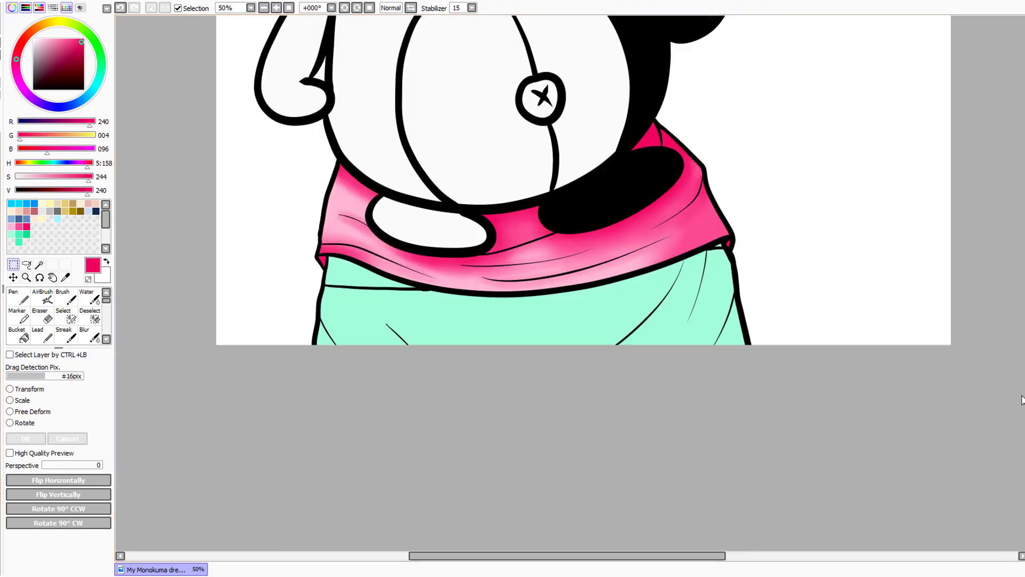
left_click(11, 234)
left_click(18, 297)
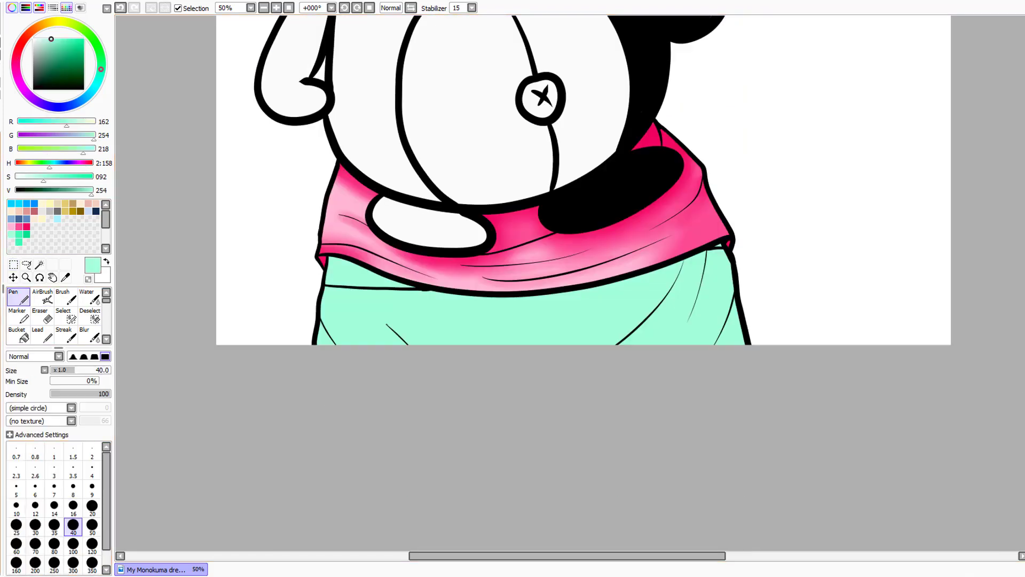
left_click(39, 264)
left_click(368, 324)
Paint medium green shadows with a soft size 350 pen along the skirt's waist, side and lower folds
left_click(19, 297)
left_click(72, 356)
left_click(92, 564)
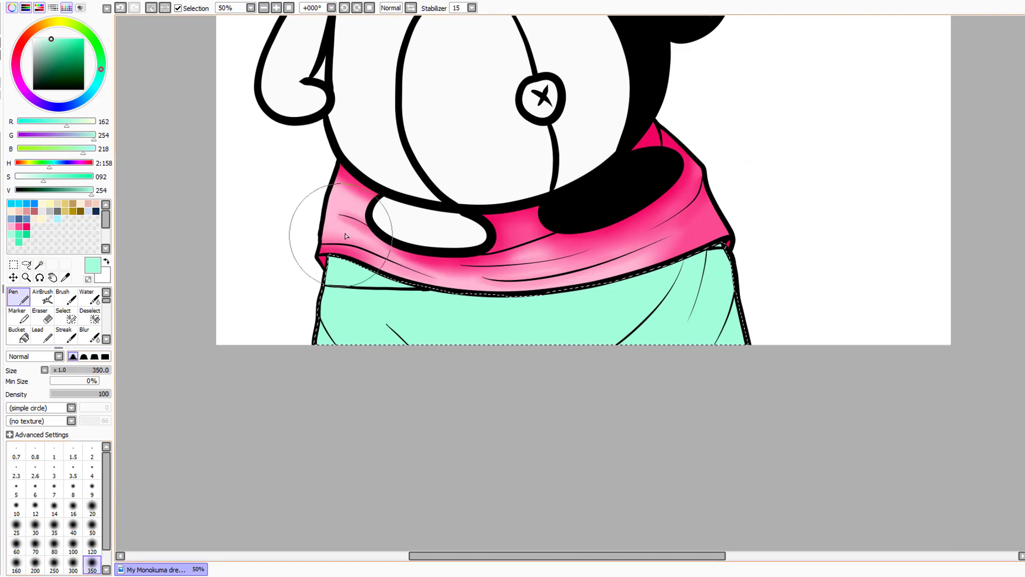
left_click(18, 234)
mouse_move(331, 248)
left_mouse_down()
mouse_move(339, 258)
mouse_move(602, 286)
mouse_move(710, 376)
left_mouse_up()
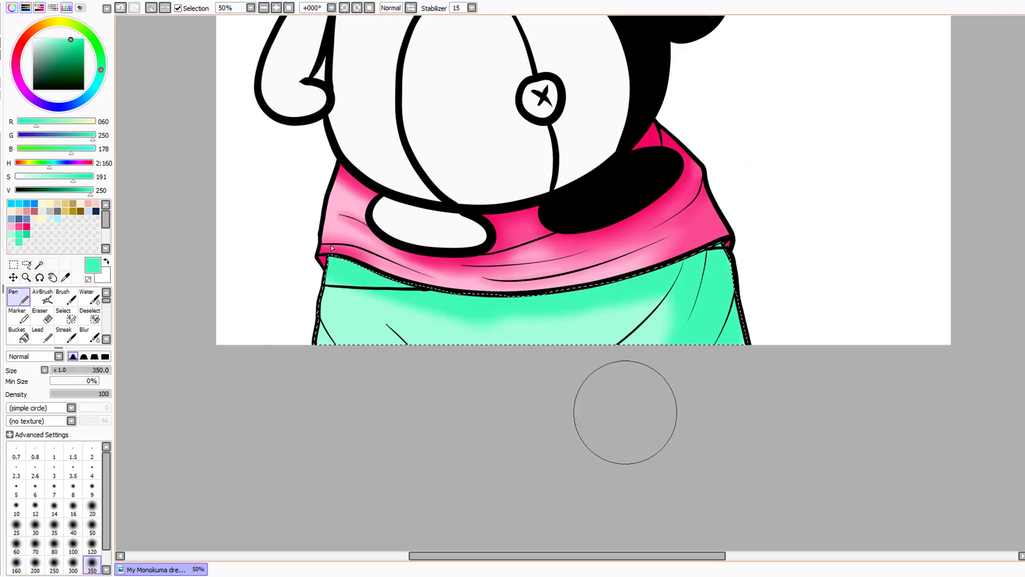
left_click_drag(375, 338, 396, 359)
left_click_drag(647, 347, 630, 338)
left_click_drag(315, 327, 272, 412)
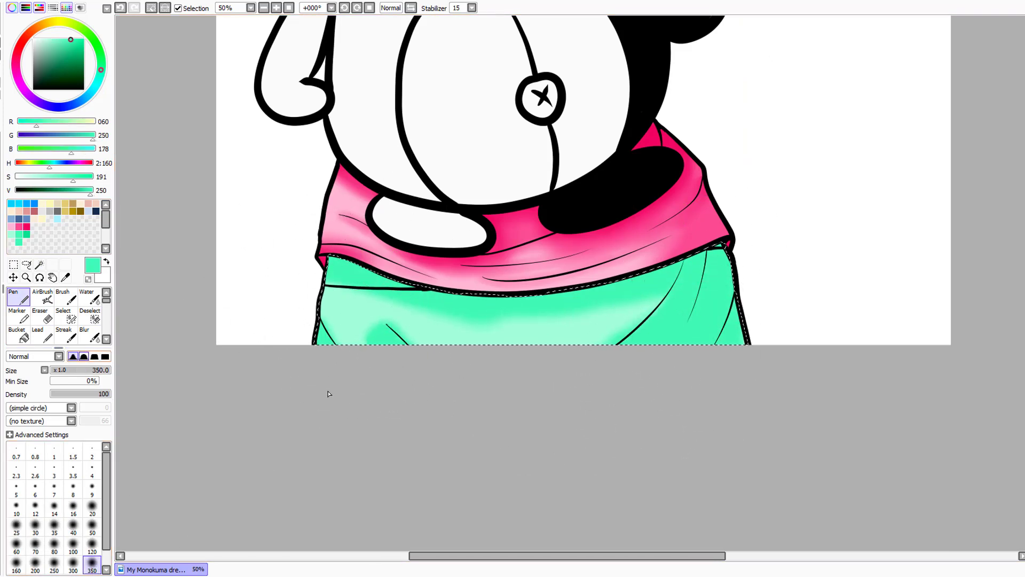
Blur the medium green skirt shadows into the mint base at size 120
left_click(89, 334)
left_click(92, 564)
left_click(91, 545)
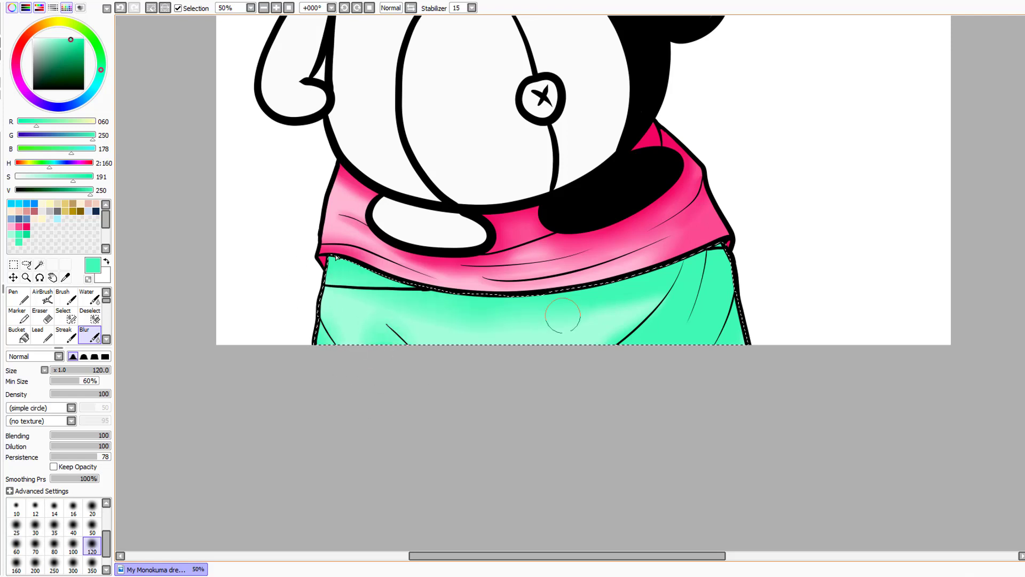
Paint deeper green shadows with a hard size 50 pen below the shirt hem and along the skirt's folds
left_click(23, 300)
left_click(91, 526)
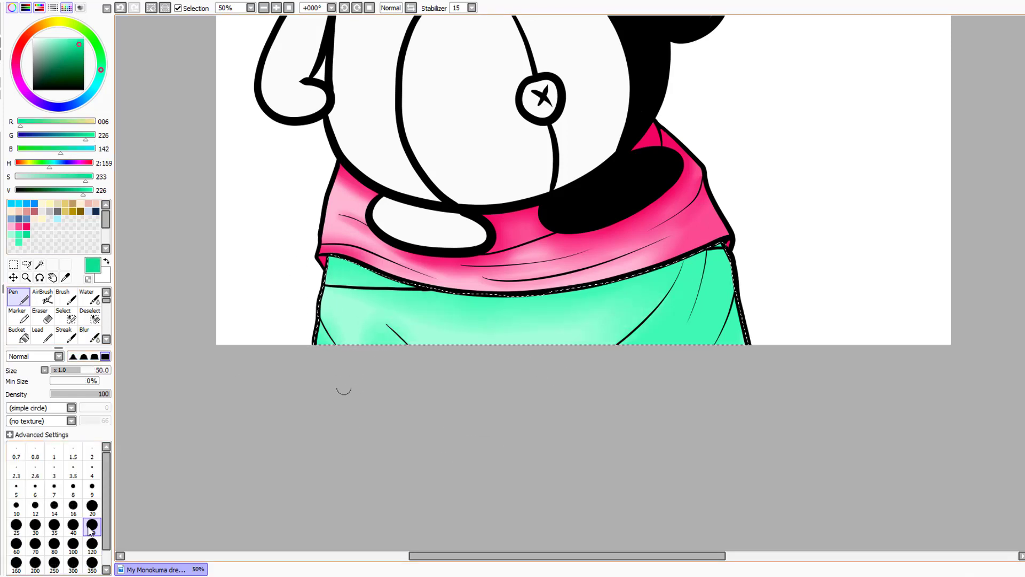
mouse_move(748, 236)
left_mouse_down()
mouse_move(684, 251)
mouse_move(715, 277)
mouse_move(723, 248)
mouse_move(687, 270)
mouse_move(708, 264)
mouse_move(682, 324)
mouse_move(664, 308)
mouse_move(644, 325)
left_mouse_up()
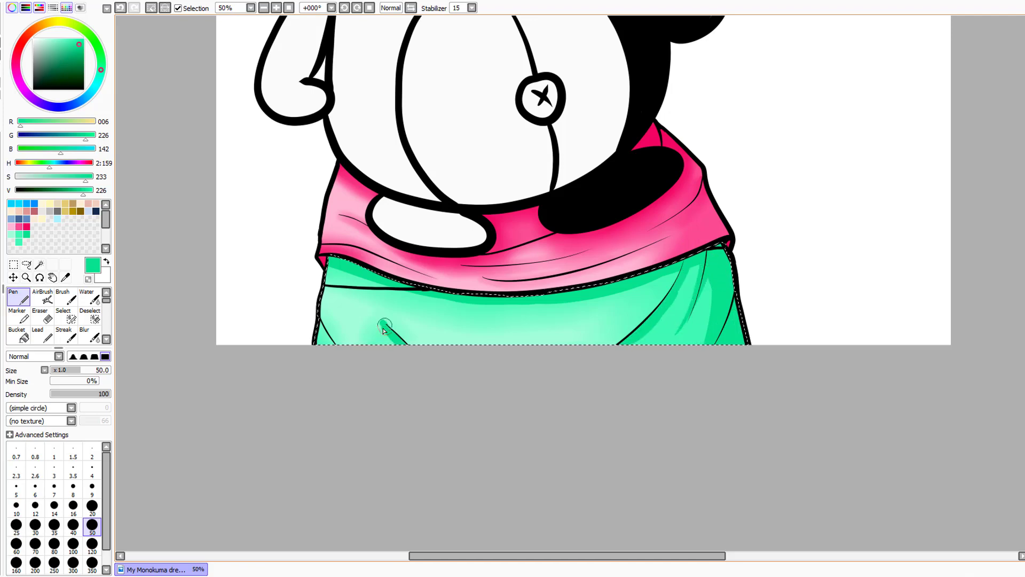
Blur the deeper green shadows along the skirt's waist and folds at size 40 and clear the selection
left_click(89, 336)
left_click(73, 526)
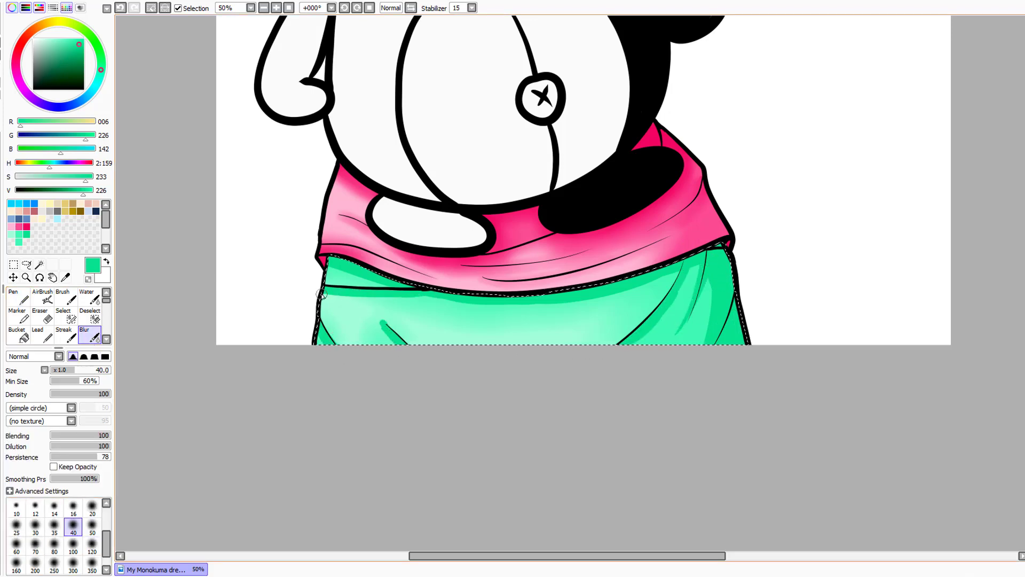
mouse_move(392, 291)
left_mouse_down()
mouse_move(538, 299)
mouse_move(628, 286)
left_mouse_up()
left_click_drag(689, 263, 686, 275)
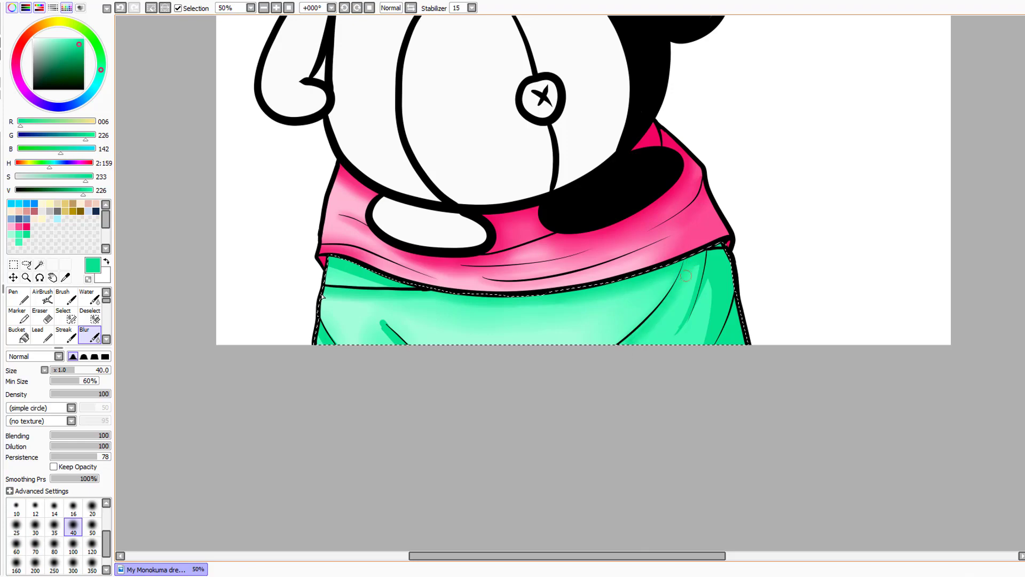
left_click_drag(382, 322, 416, 361)
left_click_drag(321, 324, 342, 355)
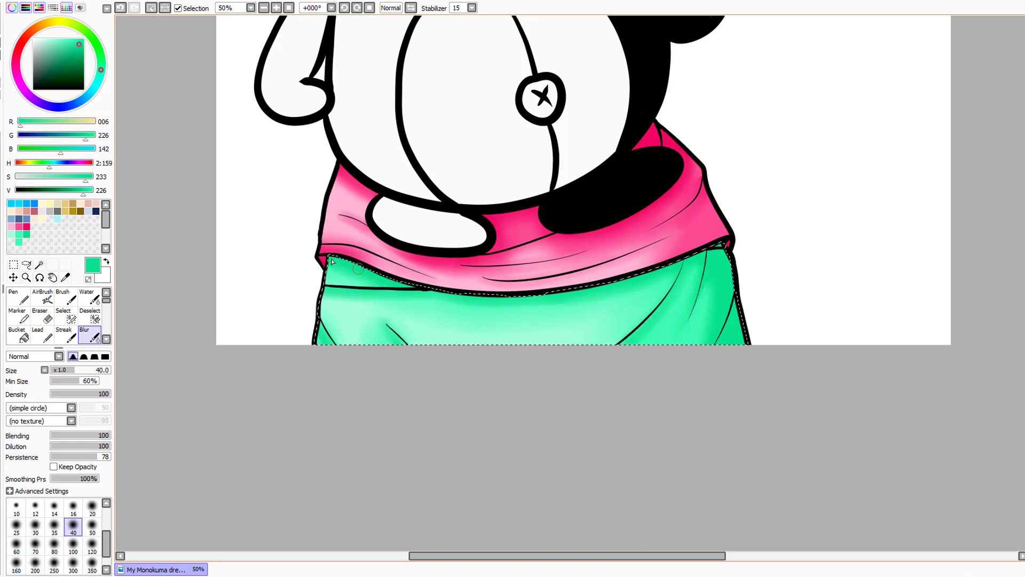
left_click(14, 264)
left_click(261, 215)
scroll(261, 216, "up", 8)
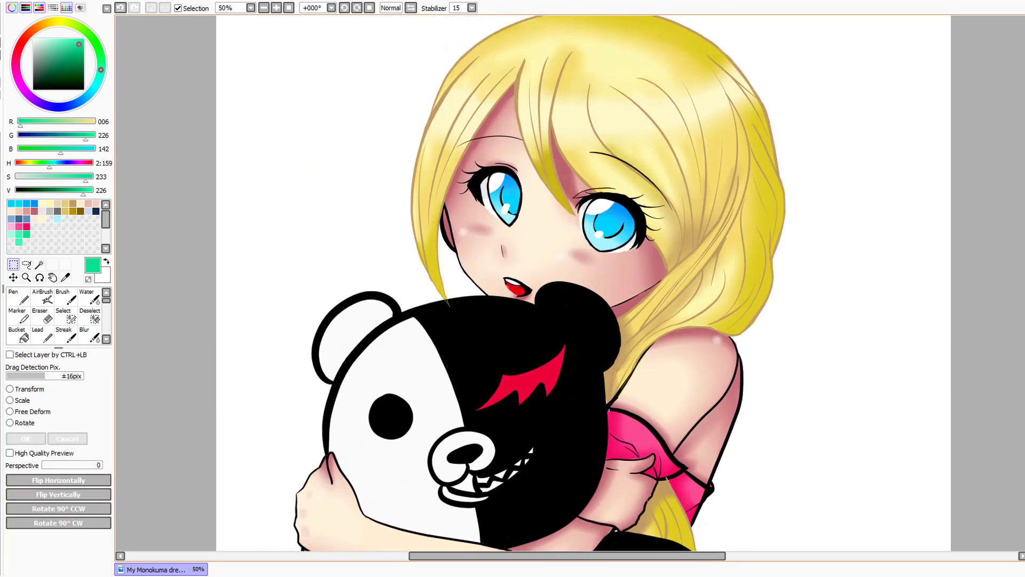
Recolour the black fold lines on the lower shirt in deep pink at size 50
scroll(534, 267, "down", 10)
left_click(29, 227)
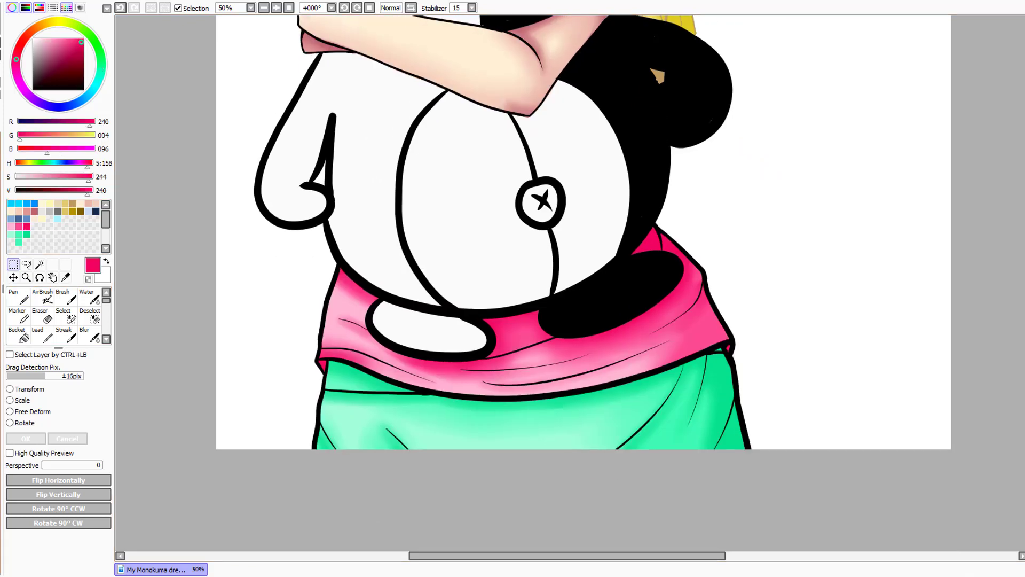
left_click(22, 302)
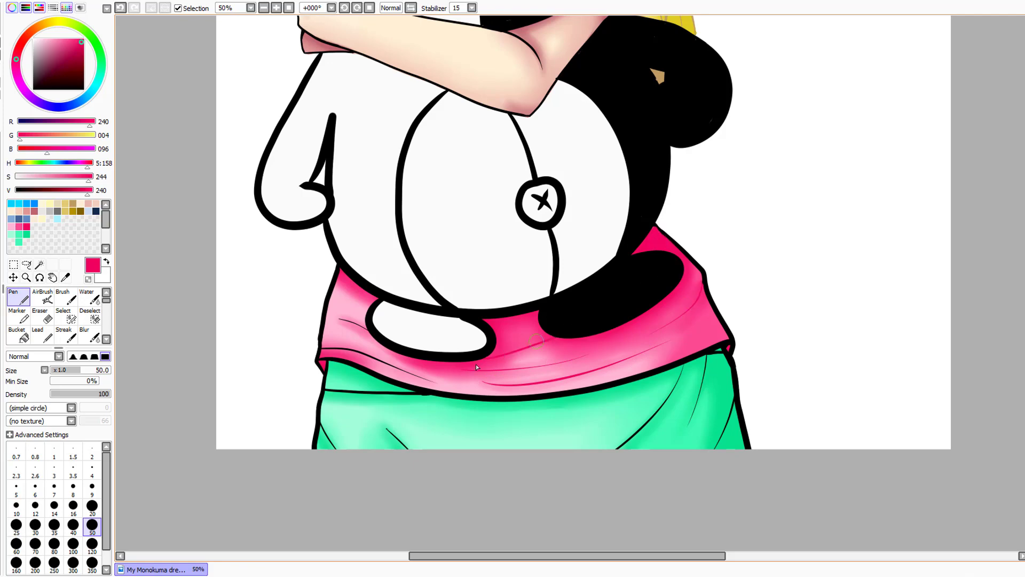
key("m")
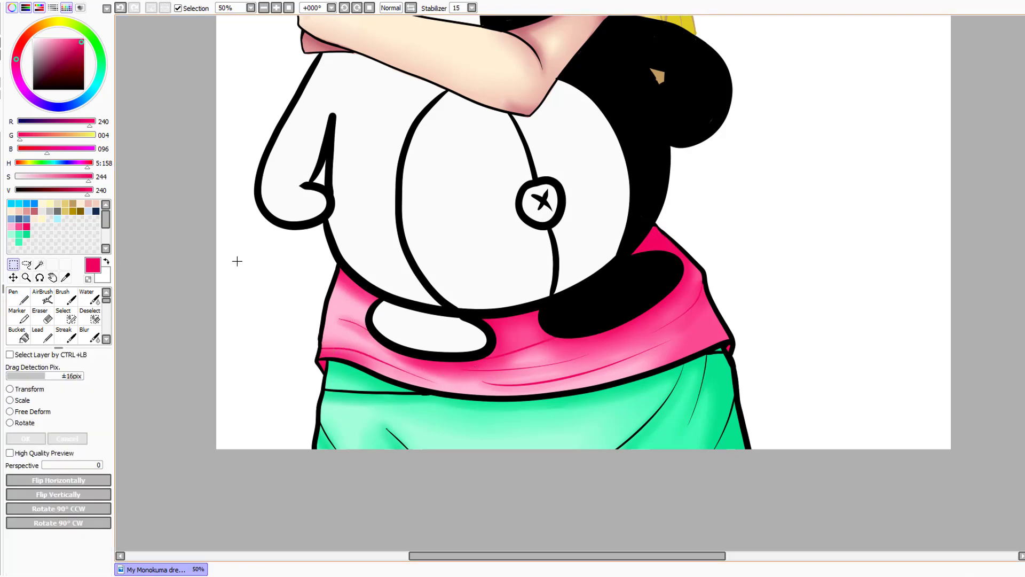
Recolour the skirt's black fold lines in deep green at size 50 and darken the green to a value of 192
left_click(26, 233)
left_click(18, 296)
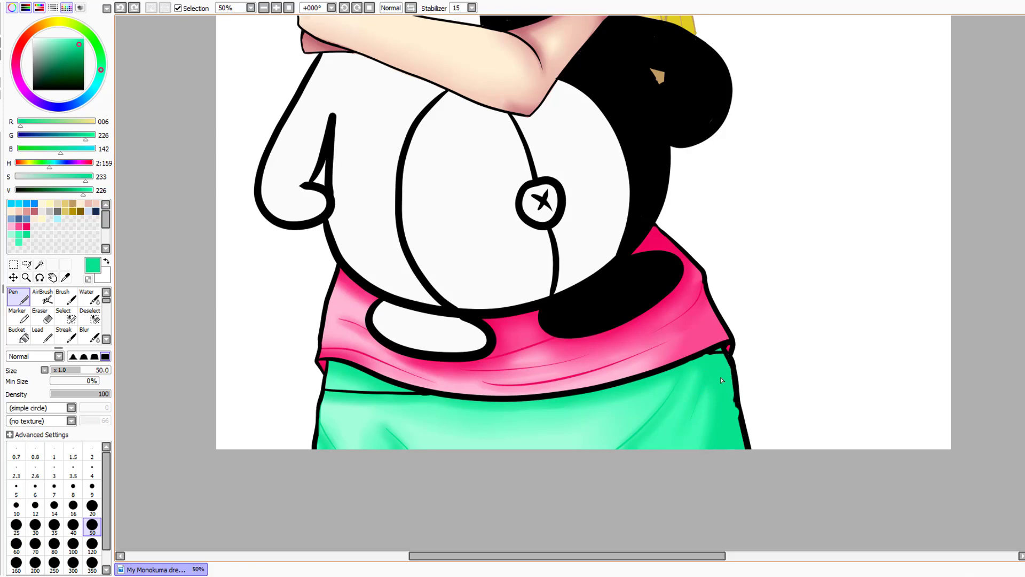
left_click_drag(85, 195, 73, 194)
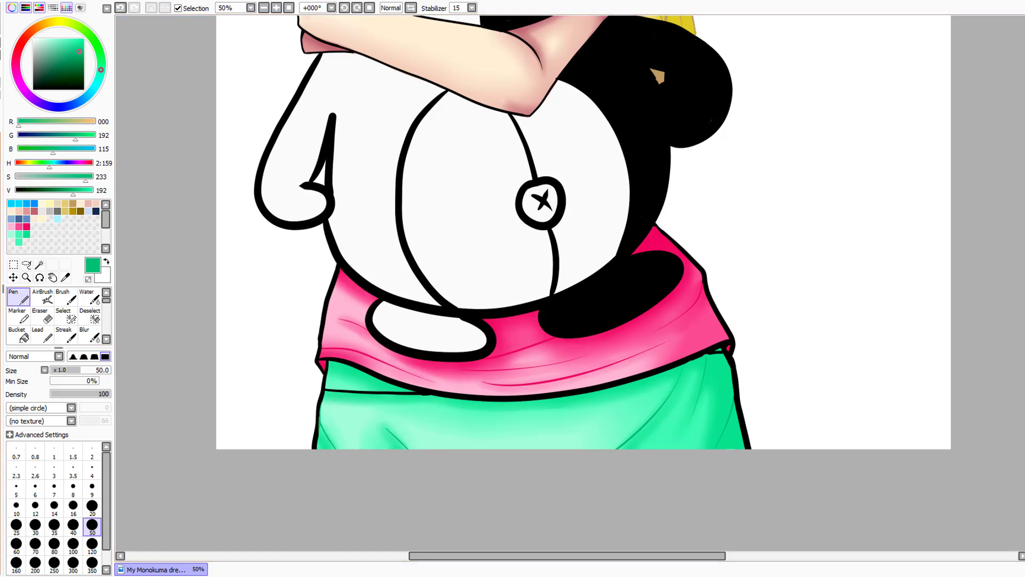
Set the colour to light gray and select the white areas of the bear's body, foot and belly button
left_click(264, 8)
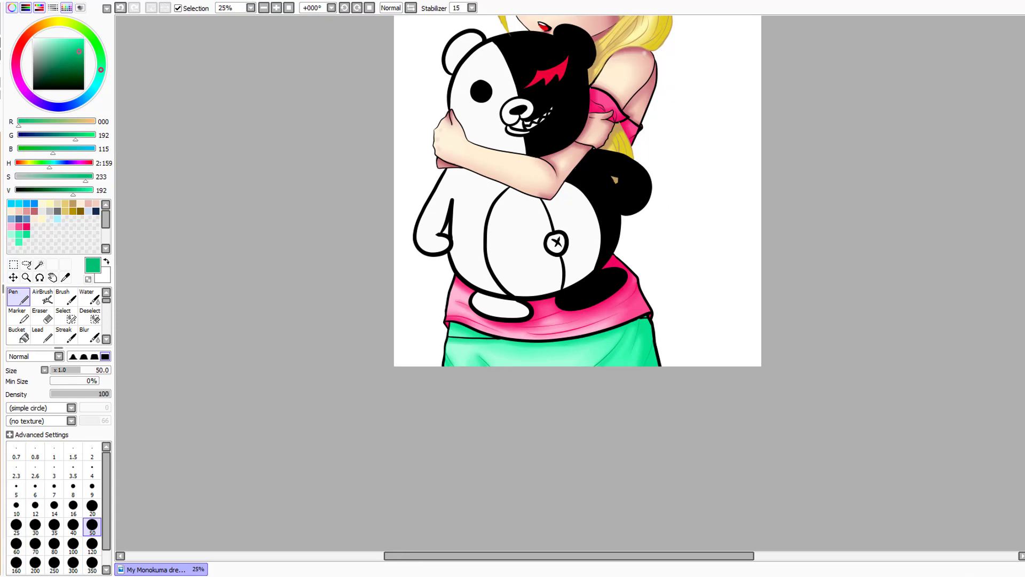
left_click(42, 212)
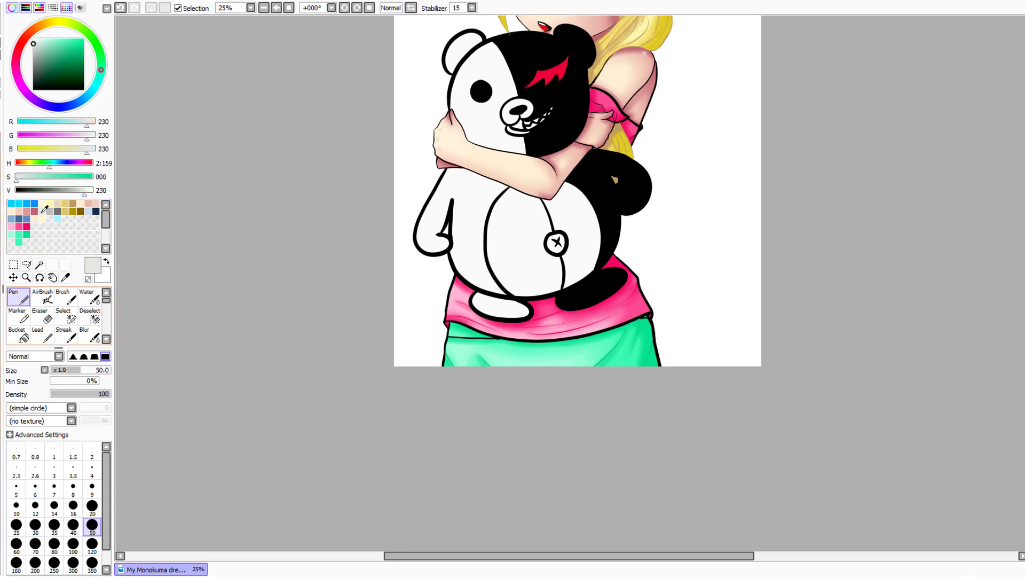
left_click(39, 264)
left_click(513, 241)
left_click(500, 306)
left_click(556, 238)
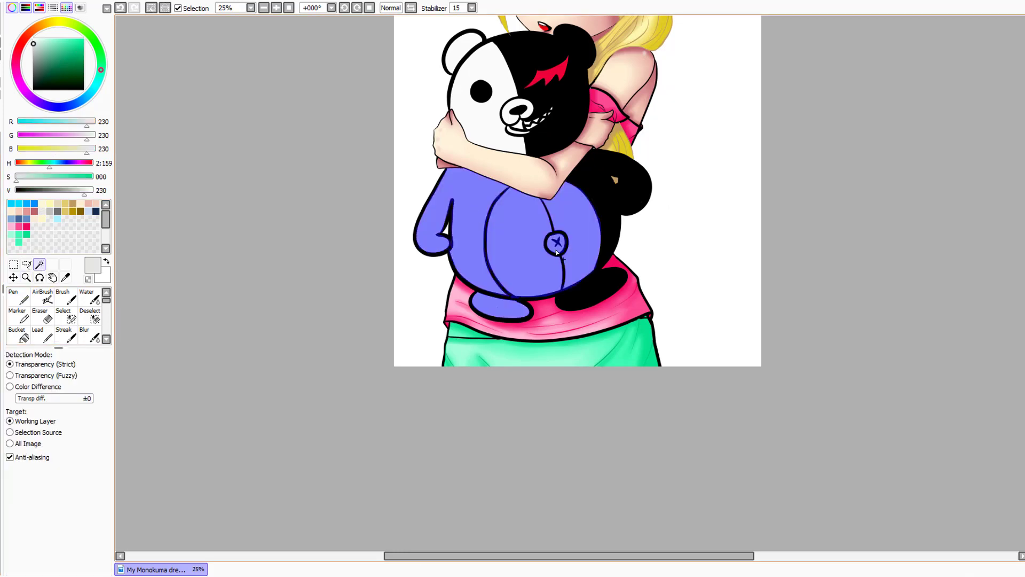
Add the white half of the bear's face, its muzzle, lower lip and white ear to the selection
left_click(494, 128)
left_click(524, 133)
key("ctrl+z")
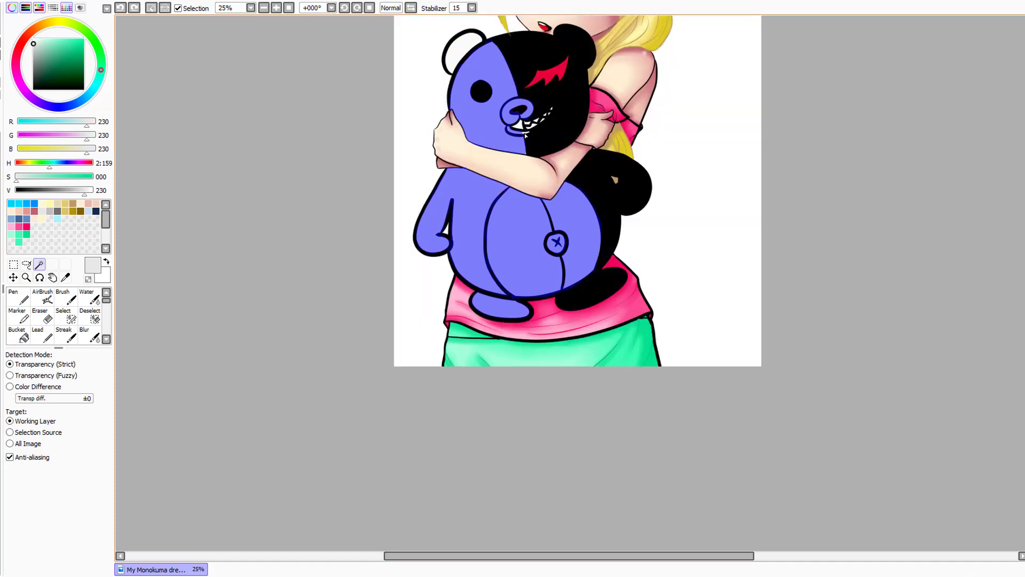
left_click(472, 47)
left_click(276, 8)
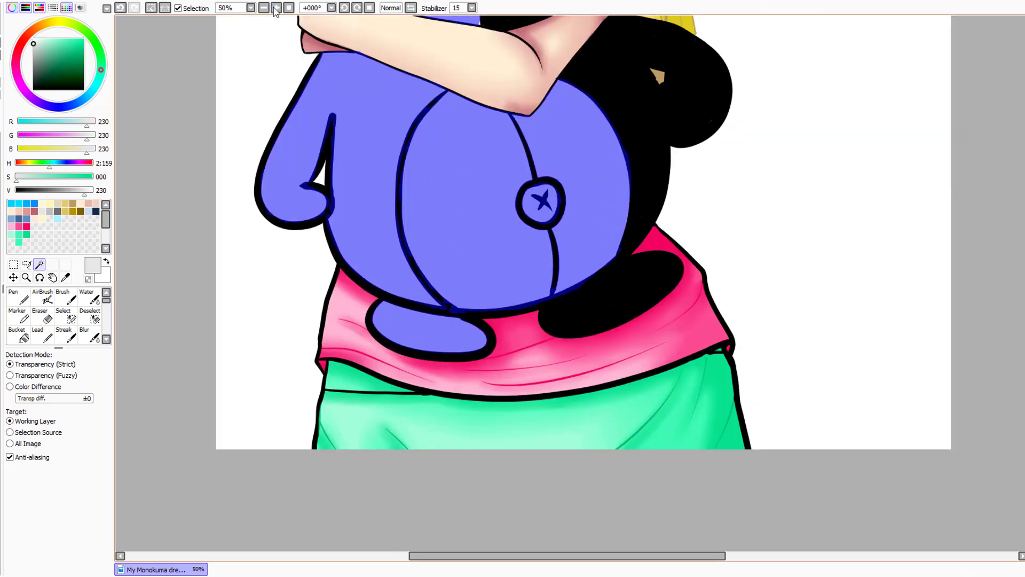
scroll(224, 161, "up", 5)
left_click(69, 319)
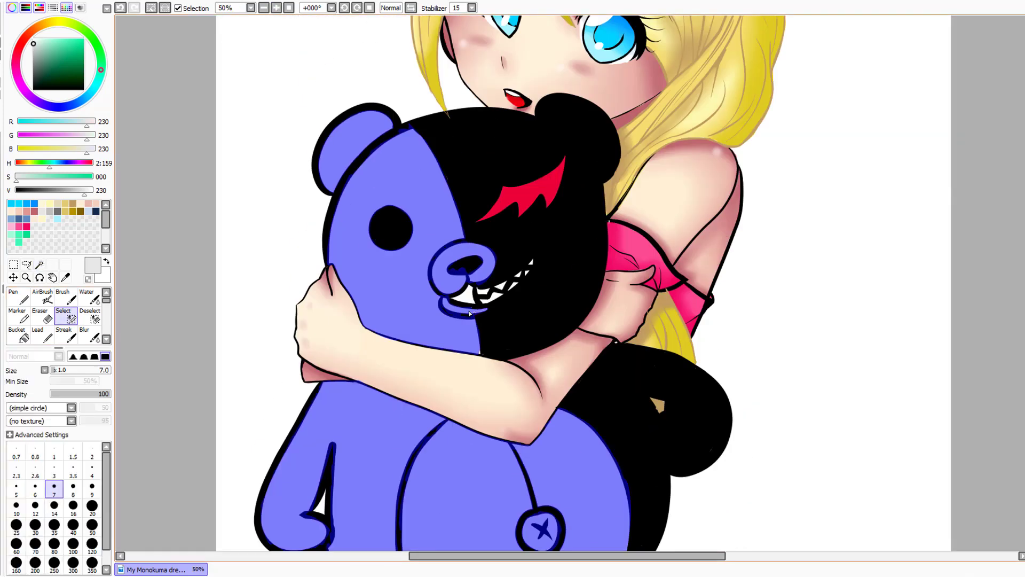
Paint light gray shading with a soft size 350 pen around the edges of the bear's white face, ear, arm and body
left_click(19, 296)
left_click(92, 563)
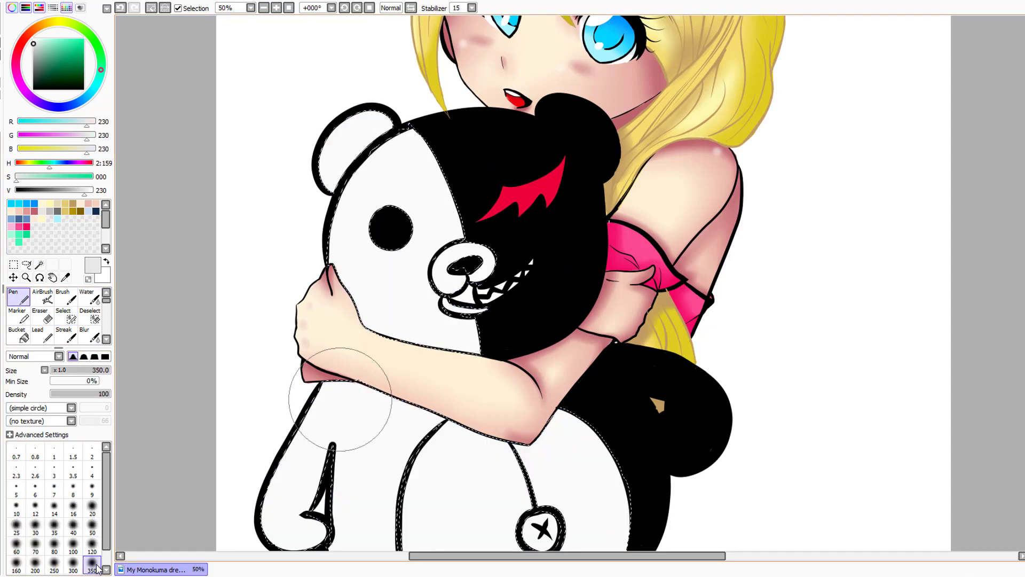
left_click_drag(336, 261, 378, 169)
left_click_drag(351, 280, 429, 345)
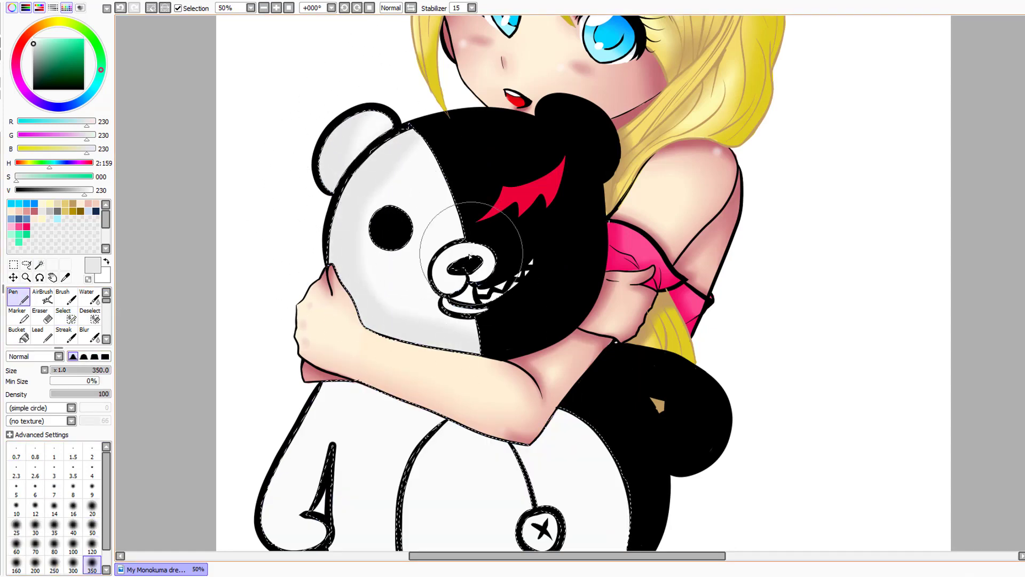
mouse_move(471, 253)
left_mouse_down()
mouse_move(477, 281)
mouse_move(561, 269)
mouse_move(613, 373)
mouse_move(571, 371)
mouse_move(559, 383)
mouse_move(580, 452)
left_mouse_up()
scroll(478, 204, "down", 4)
mouse_move(428, 504)
left_mouse_down()
mouse_move(387, 492)
mouse_move(431, 531)
mouse_move(293, 373)
mouse_move(354, 241)
left_mouse_up()
Blur the light gray shading on the bear's white face and body at size 350
left_click(97, 335)
left_click(92, 563)
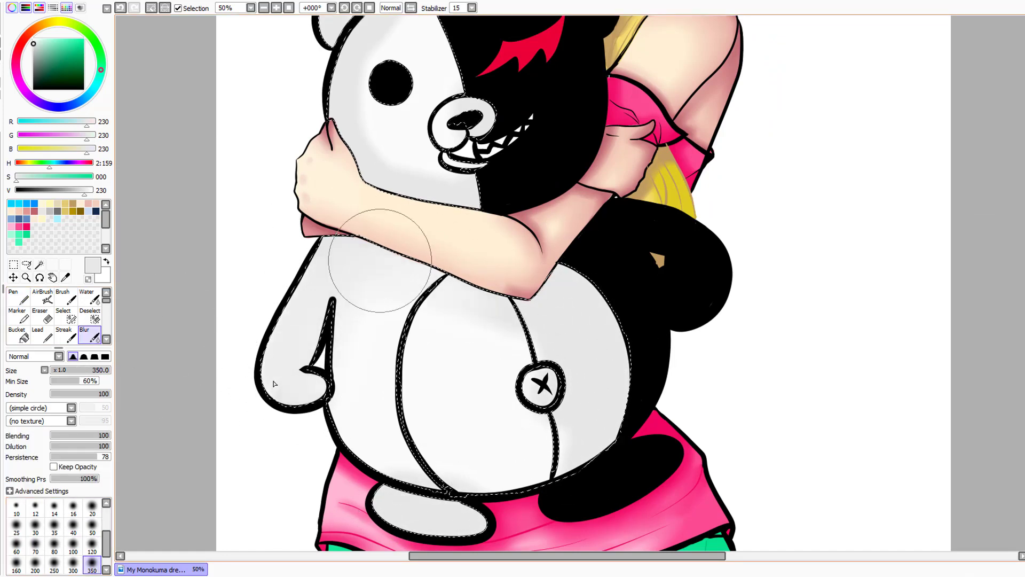
scroll(1003, 309, "up", 3)
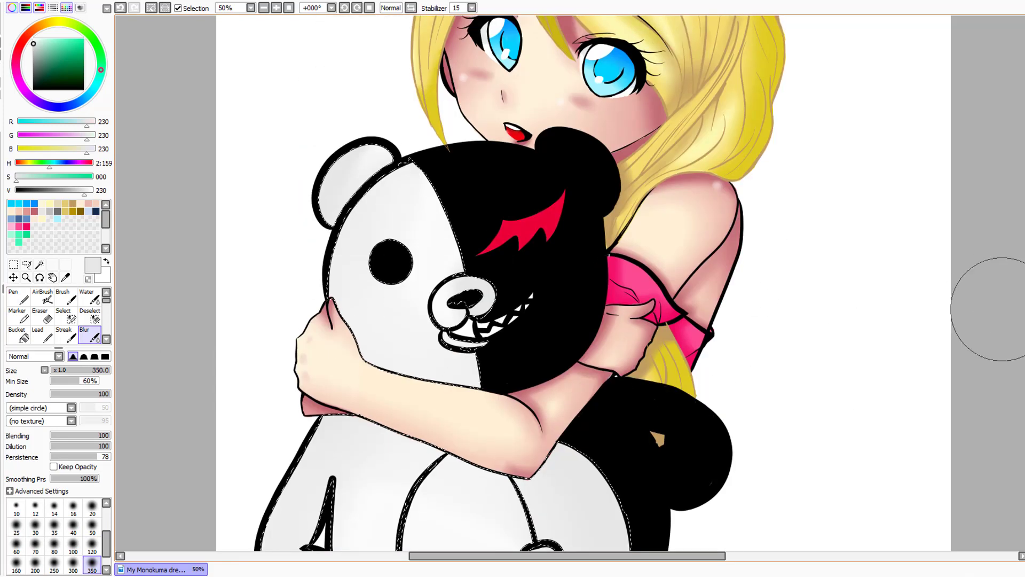
Paint darker gray (190) shadows at size 350 on the bear's ear, face, paw, button and foot, and below the girl's arm
scroll(1002, 308, "down", 2)
left_click(19, 296)
left_click(57, 211)
left_click(50, 211)
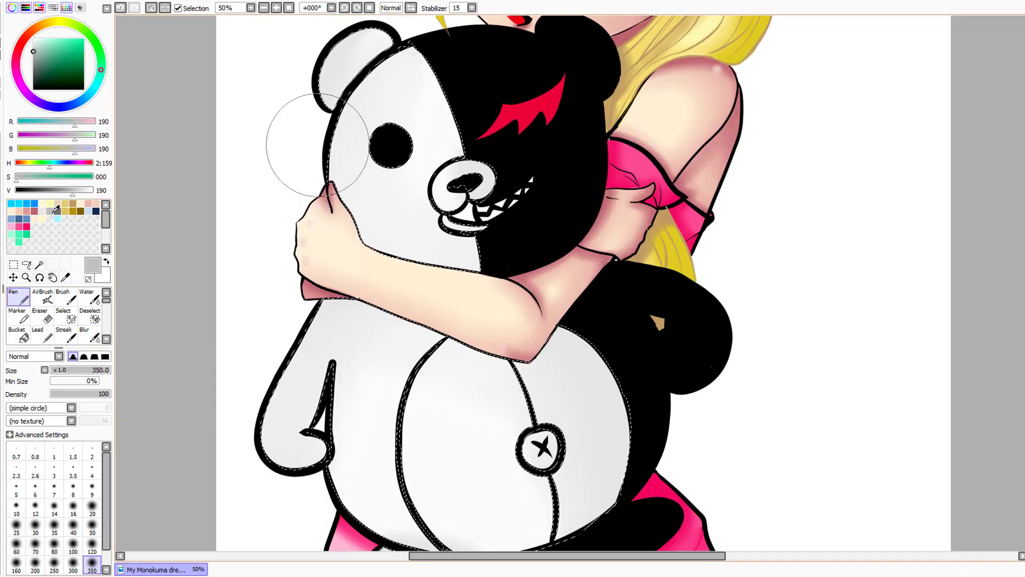
left_click_drag(319, 105, 327, 85)
mouse_move(326, 181)
left_mouse_down()
mouse_move(385, 254)
mouse_move(431, 258)
left_mouse_up()
mouse_move(297, 297)
left_mouse_down()
mouse_move(355, 293)
mouse_move(560, 336)
mouse_move(633, 516)
left_mouse_up()
scroll(583, 283, "down", 3)
mouse_move(348, 390)
left_mouse_down()
mouse_move(454, 400)
mouse_move(484, 442)
left_mouse_up()
left_click(547, 284)
mouse_move(293, 302)
left_mouse_down()
mouse_move(302, 292)
mouse_move(275, 300)
mouse_move(323, 277)
left_mouse_up()
Blur the darker gray shadows on the bear's face, ear, arm and body at size 120 and clear the selection
left_click(89, 334)
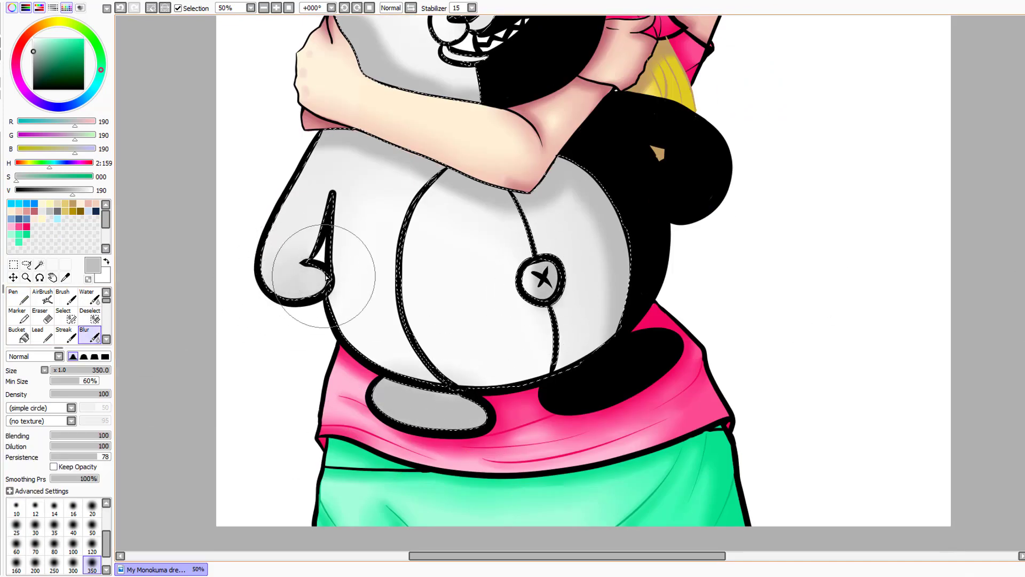
key("ctrl+z")
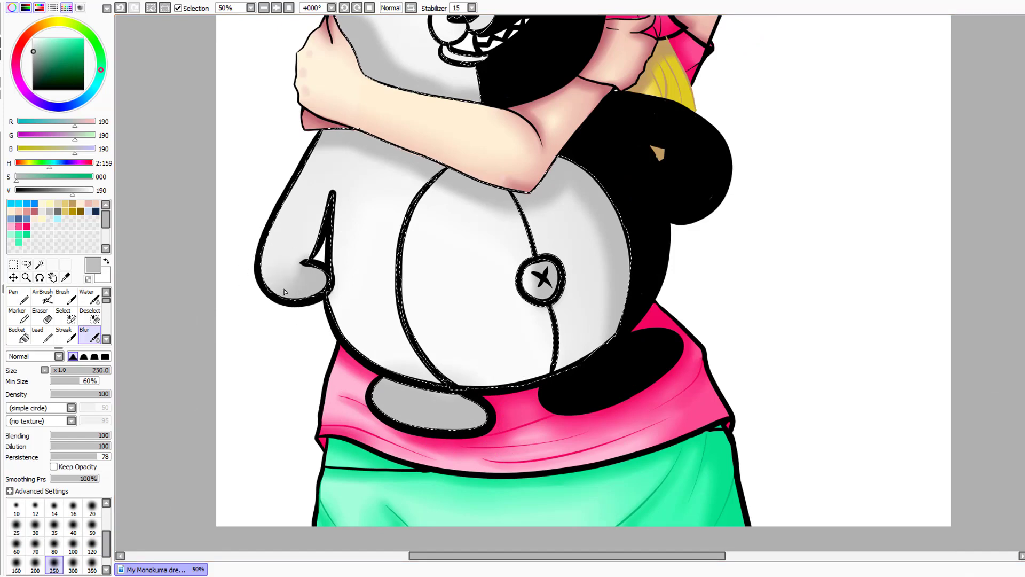
left_click(92, 545)
left_click_drag(256, 274, 310, 253)
mouse_move(320, 143)
left_mouse_down()
mouse_move(418, 166)
mouse_move(528, 220)
mouse_move(569, 182)
left_mouse_up()
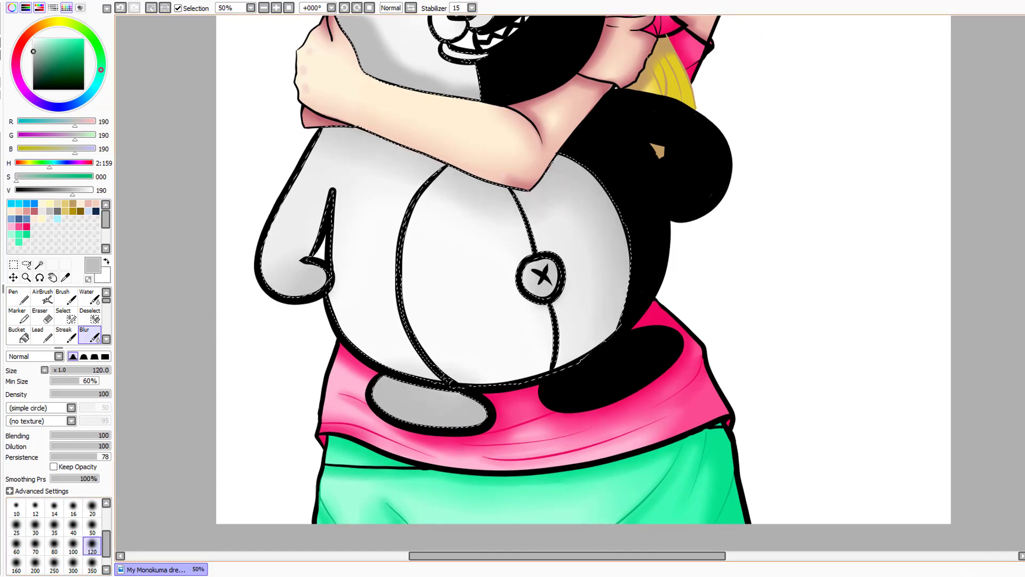
scroll(390, 267, "up", 5)
mouse_move(337, 93)
left_mouse_down()
mouse_move(343, 121)
mouse_move(393, 76)
left_mouse_up()
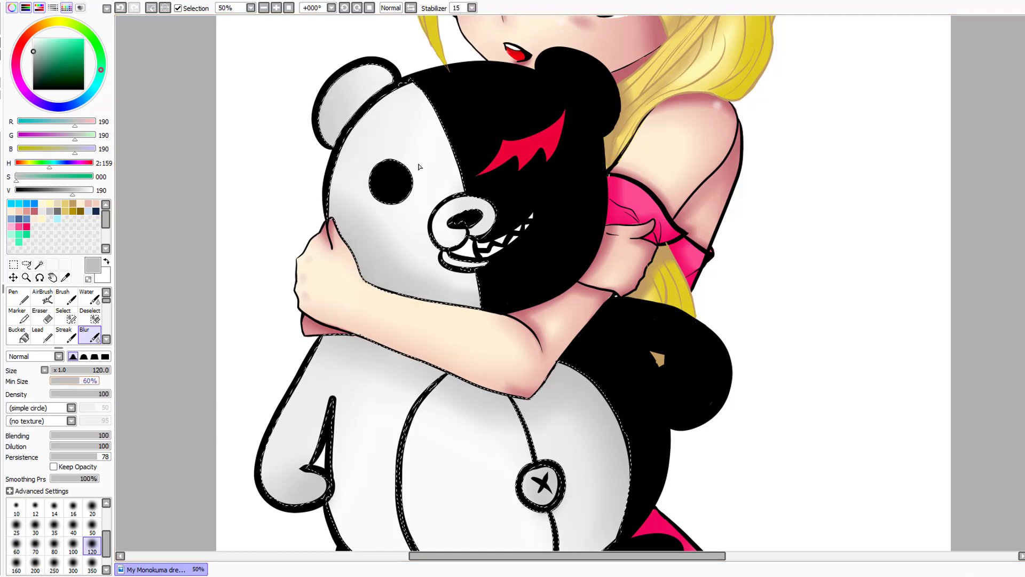
left_click(13, 264)
left_click(218, 204)
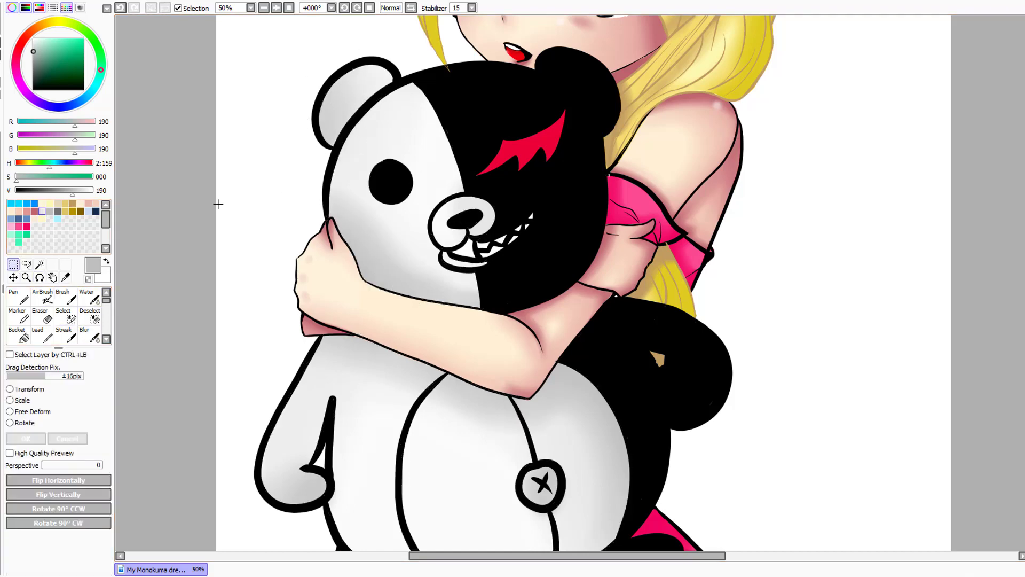
Draw a light gray spiral inside the bear's black eye with a hard size 8 pen and the stabilizer at S-7
key("n")
left_click(19, 454)
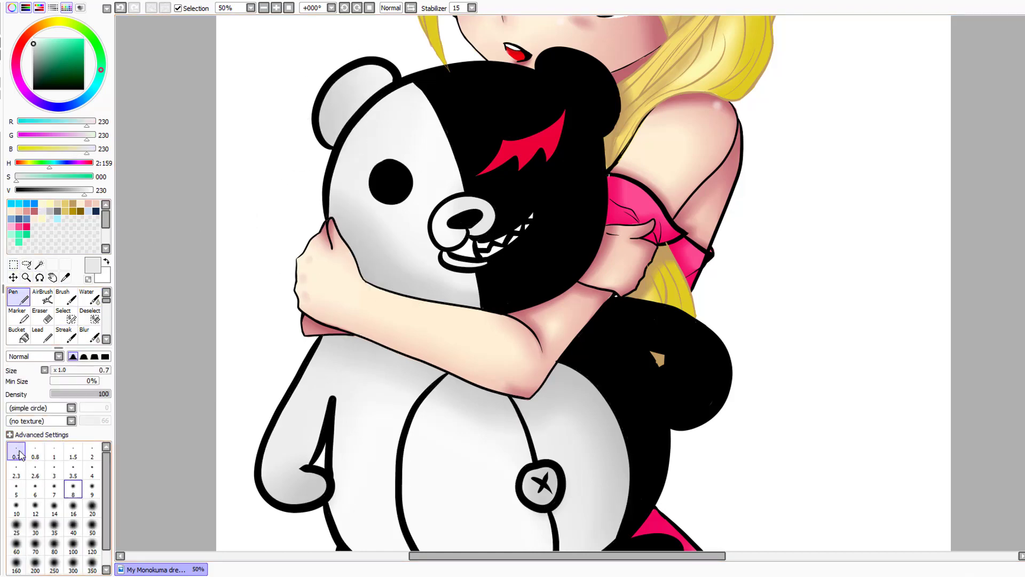
left_click(74, 489)
left_click(105, 356)
left_click(472, 7)
left_click(460, 211)
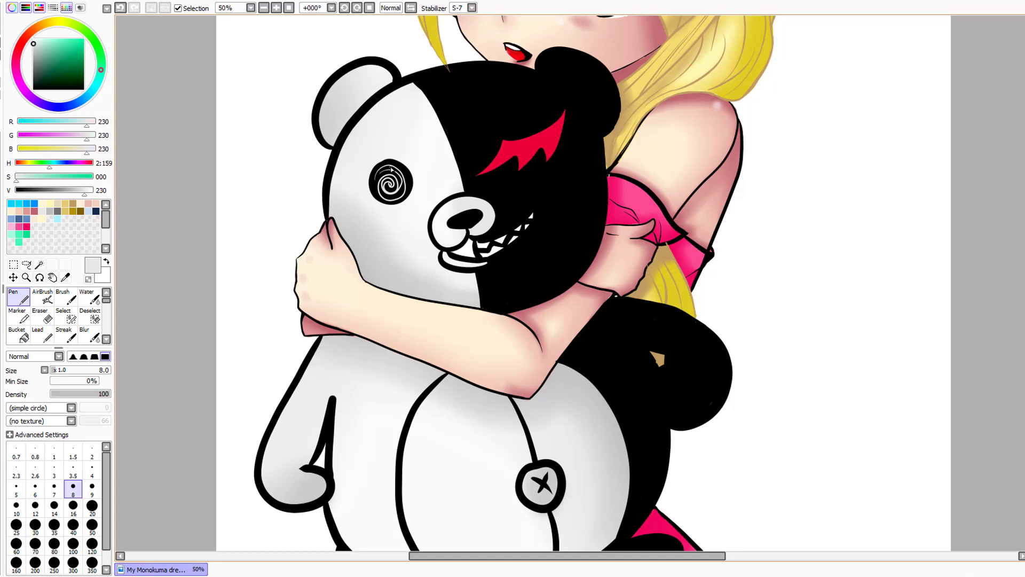
Undo the light gray spiral in the bear's black eye, then try another with the stabilizer at 15 and undo it too
key("ctrl+z")
key("ctrl+z")
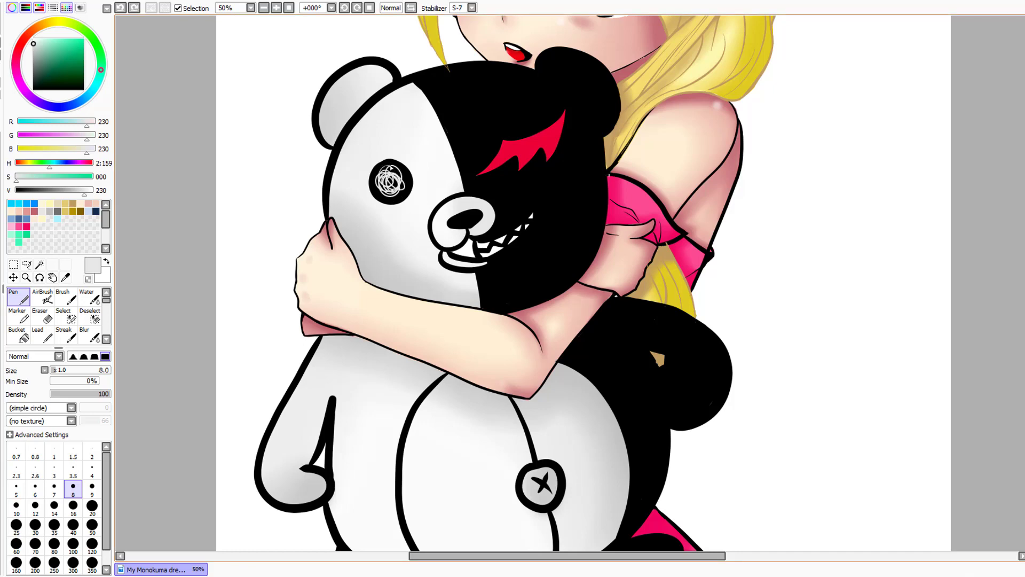
key("ctrl+z")
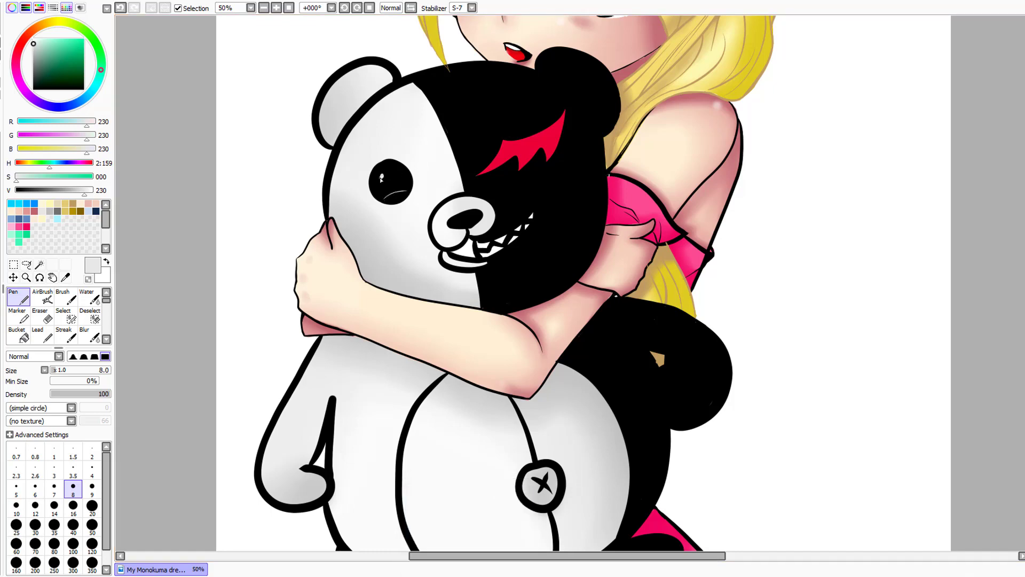
left_click(472, 8)
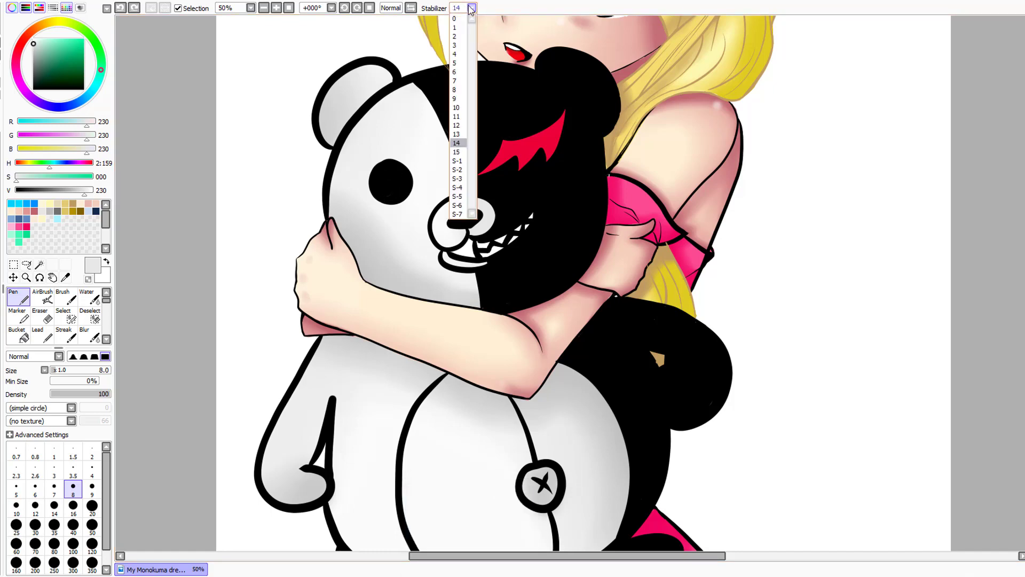
left_click(457, 148)
left_click_drag(388, 171, 390, 174)
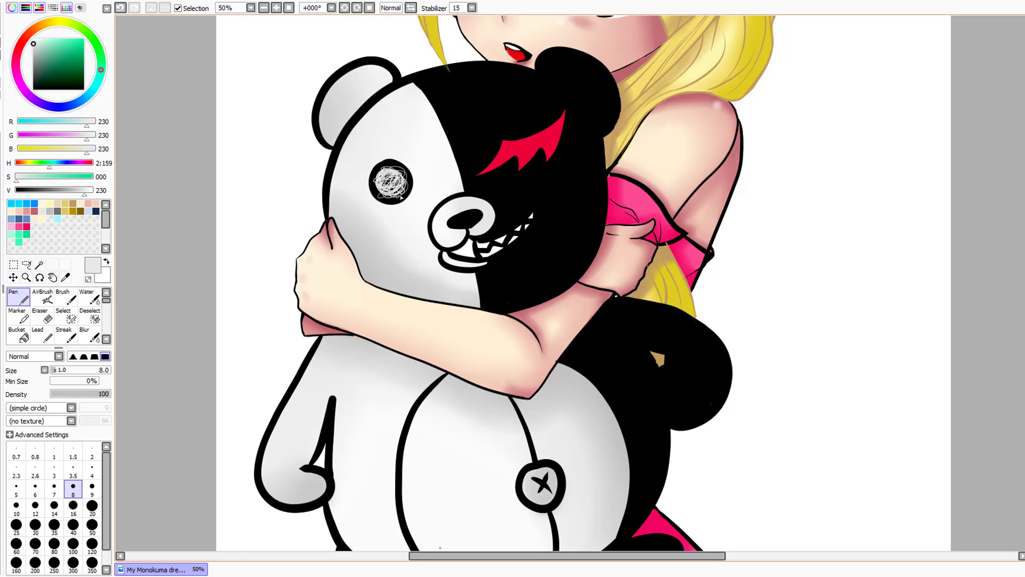
key("ctrl+z")
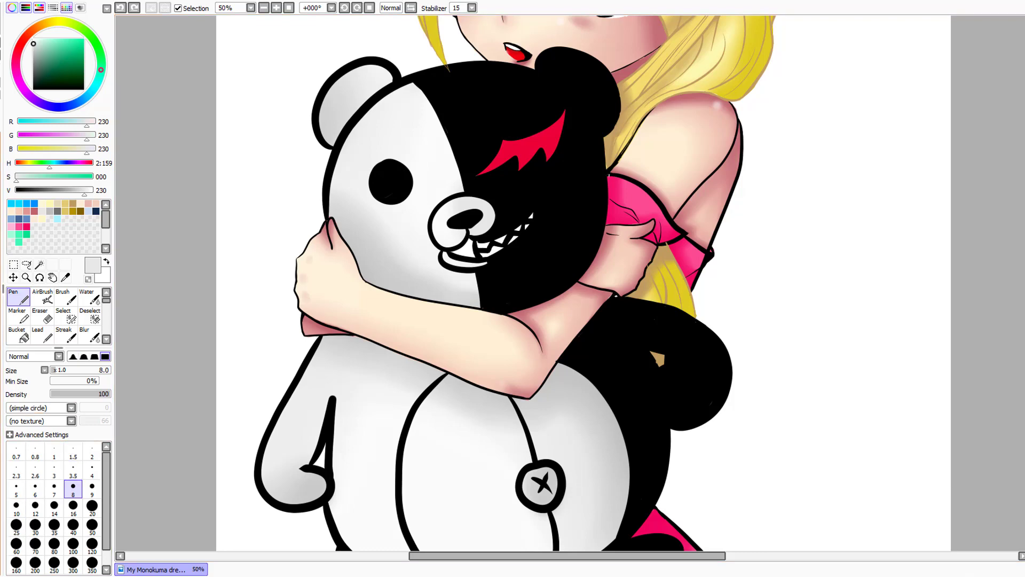
Select the white gap in the bear's grinning mouth, fill it black with a size 50 pen, and clear the selection
key("w")
left_click(463, 248)
key("n")
right_click(488, 265)
left_click(91, 529)
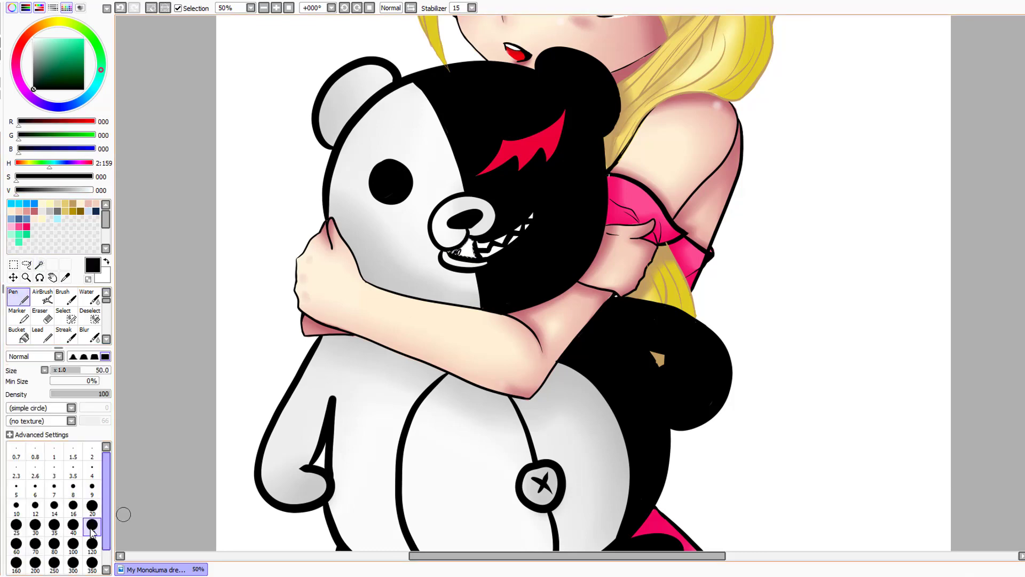
left_click_drag(454, 251, 472, 245)
left_click(13, 264)
left_click(201, 236)
Sample the red of the bear's jagged eye and darken it to a value of 168 for the pen
scroll(202, 237, "down", 5)
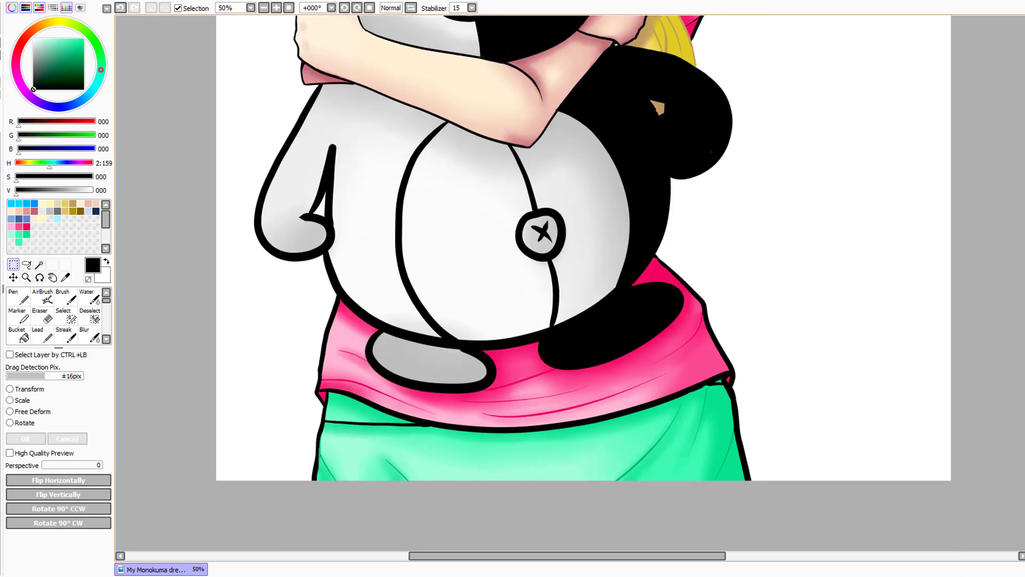
scroll(201, 236, "up", 7)
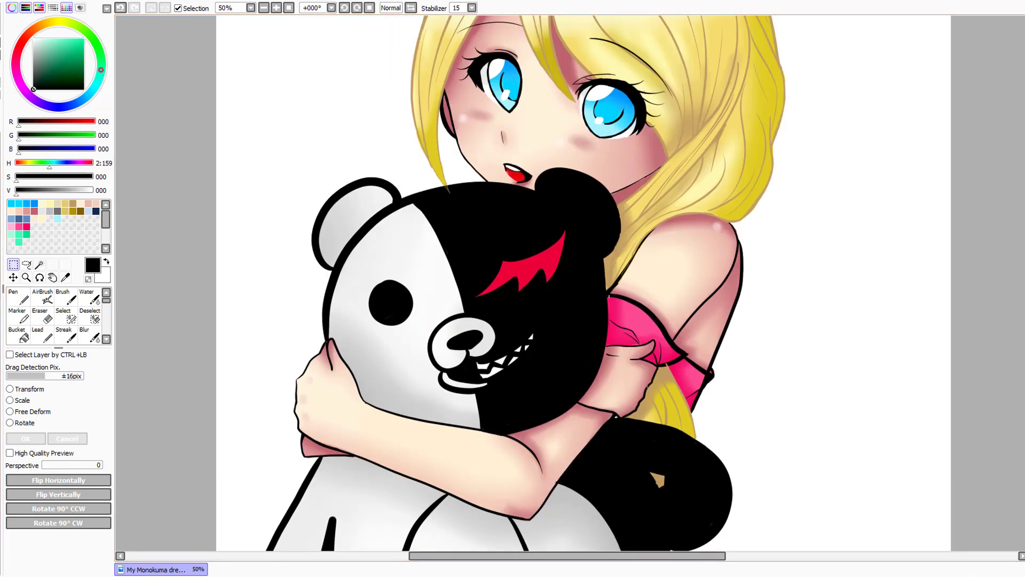
left_click(65, 277)
left_click(521, 270)
left_click(18, 296)
left_click(66, 193)
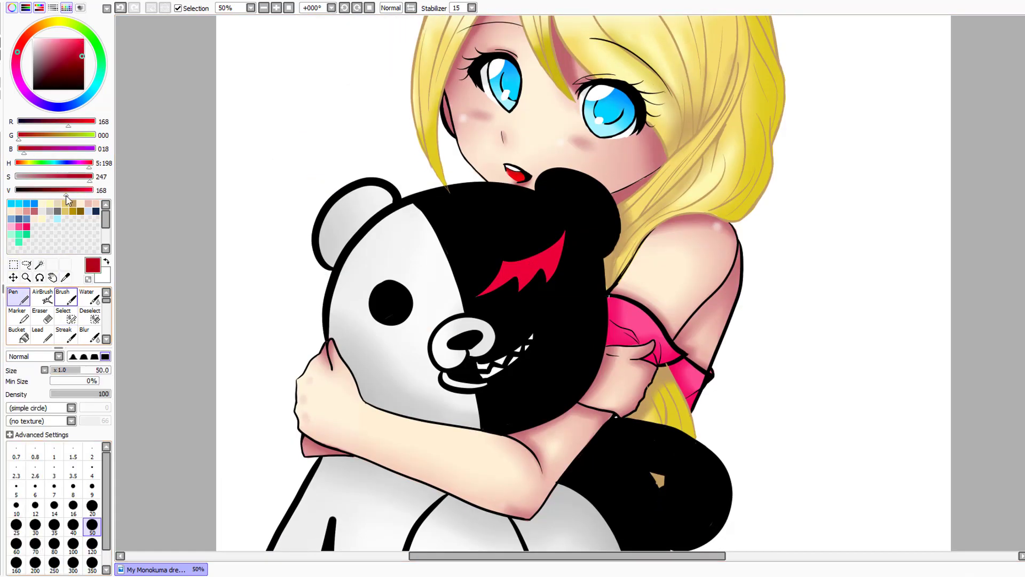
Select the bear's jagged red eye and give the pen a soft edge at size 350
left_click(39, 264)
left_click(520, 269)
left_click(19, 296)
left_click(73, 356)
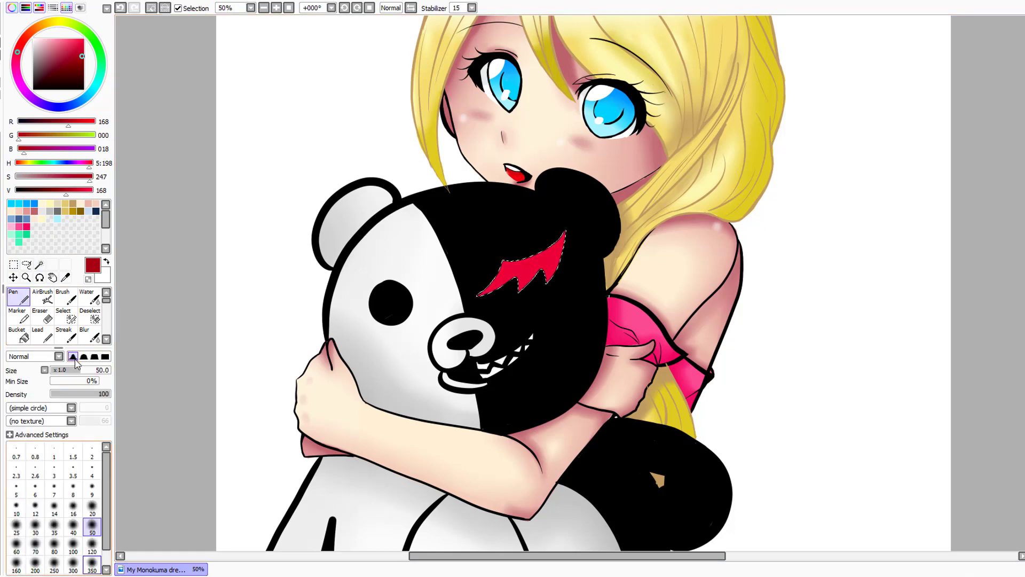
left_click(92, 563)
Try shading the bear's red eye with dark reds of value 168 and 80, and undo the strokes
left_click(510, 237)
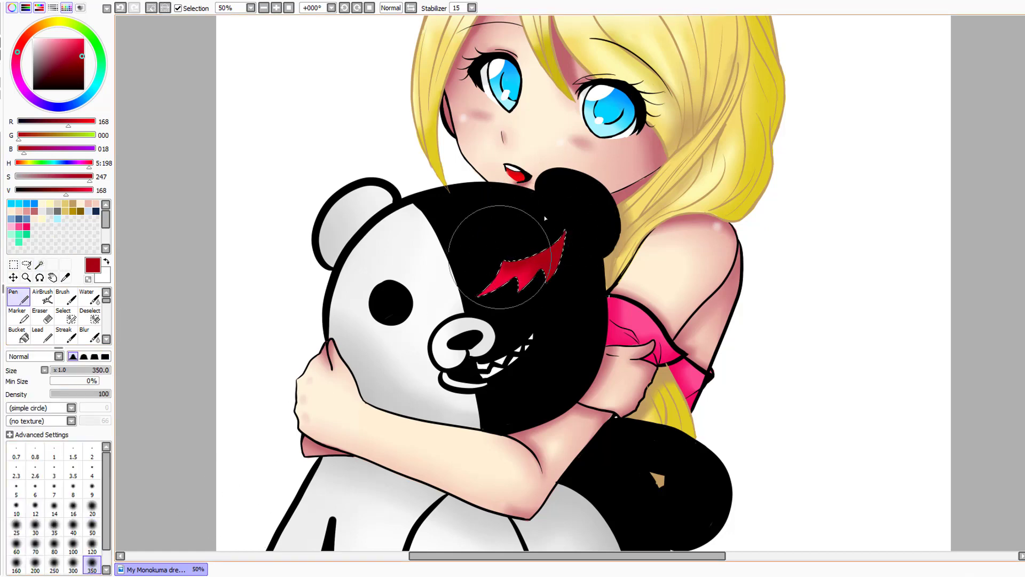
left_click_drag(468, 291, 473, 240)
left_click(40, 191)
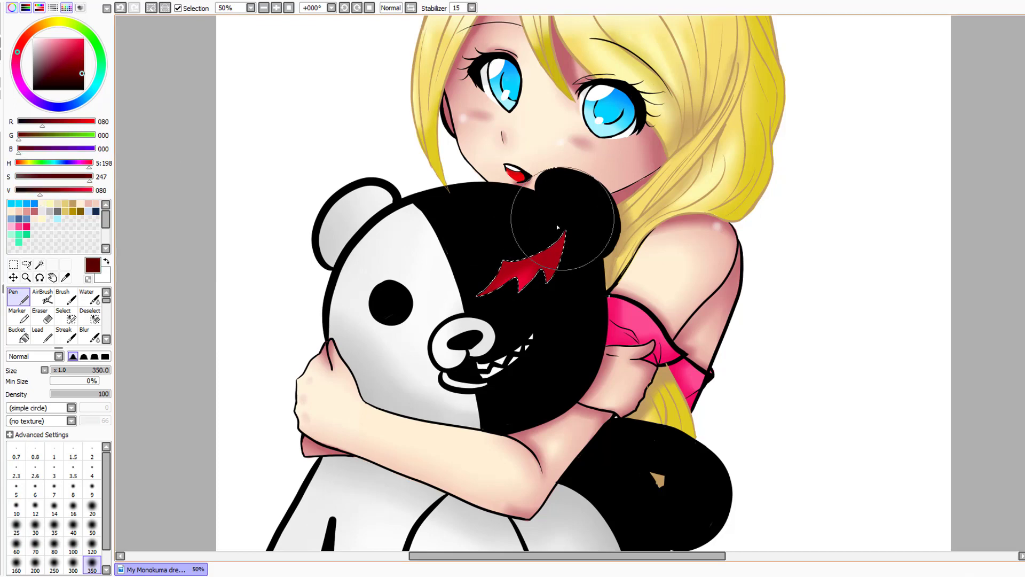
left_click(479, 295, "alt")
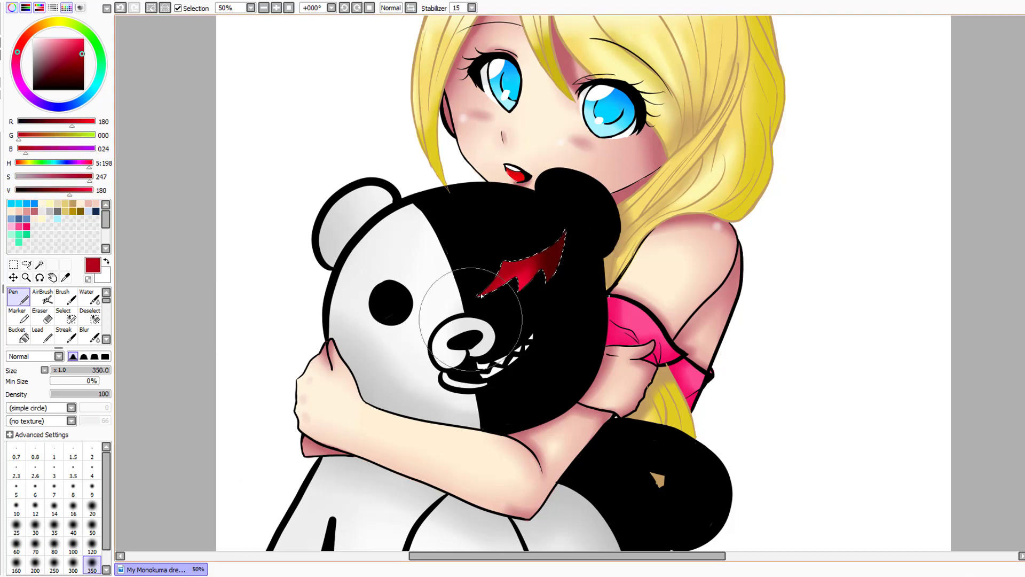
left_click_drag(481, 295, 568, 219)
key("ctrl+z")
key("ctrl+z")
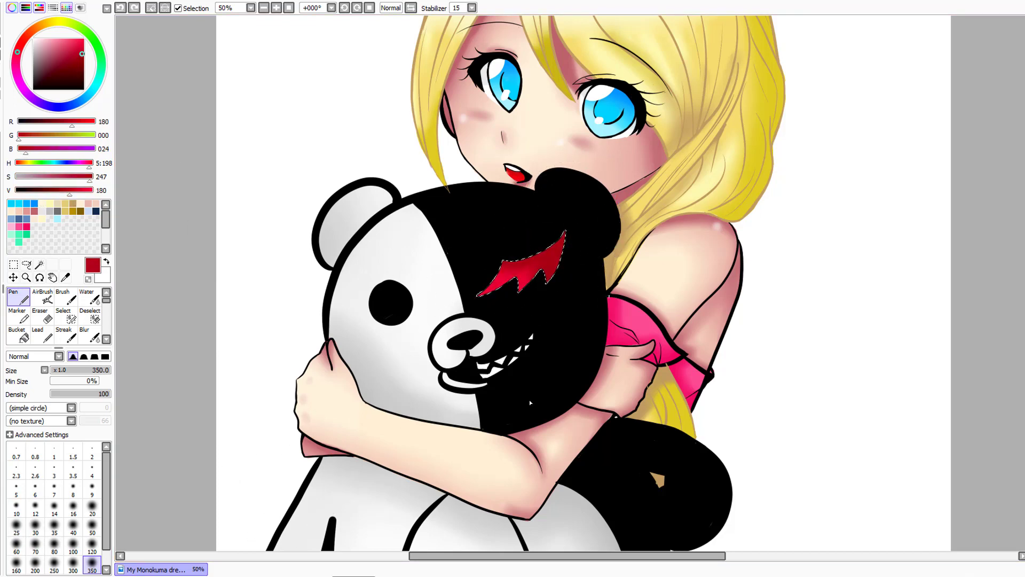
key("ctrl+z")
key("ctrl+z")
key("ctrl+z")
Shade the bear's red eye with dark red at value 168, darken its upper edge with value 78, and clear the selection
left_click(66, 190)
mouse_move(452, 261)
left_mouse_down()
mouse_move(473, 288)
mouse_move(509, 244)
mouse_move(564, 217)
mouse_move(496, 250)
mouse_move(551, 226)
left_mouse_up()
left_click_drag(571, 235, 567, 228)
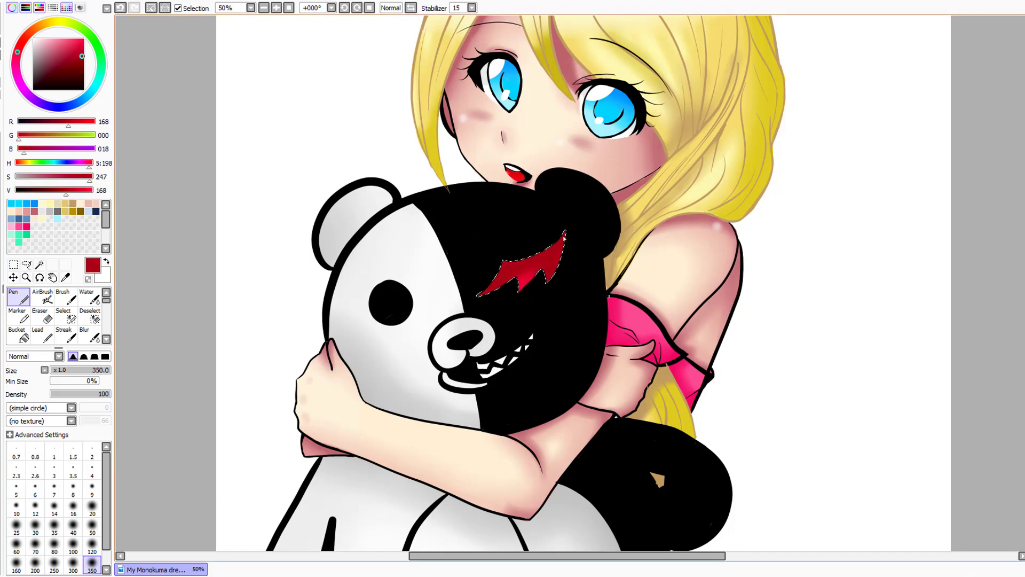
left_click(81, 74)
left_click_drag(510, 256, 563, 218)
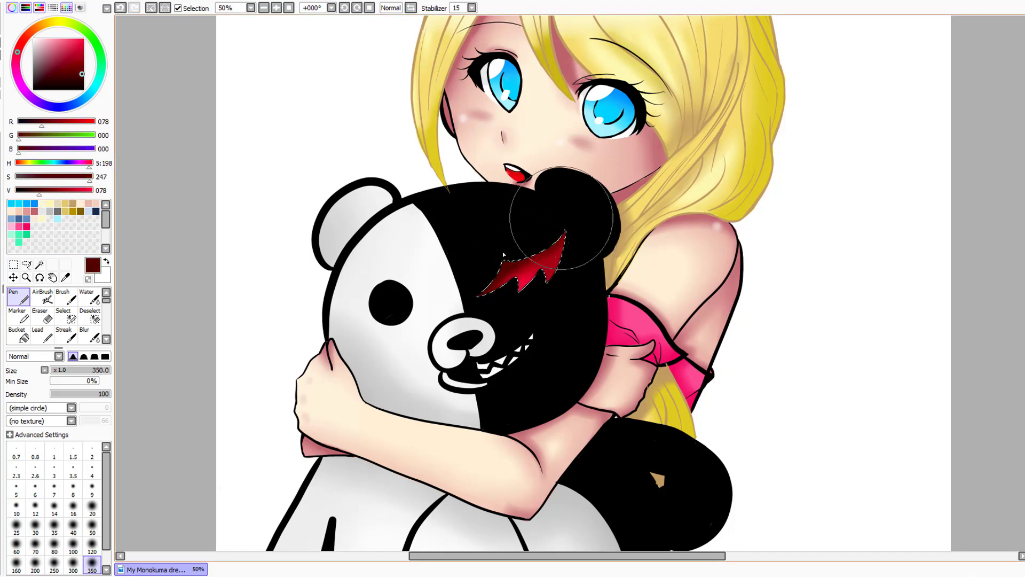
left_click(14, 264)
left_click(219, 226)
Paint a pink (240, 4, 96) blush oval on each of the girl's cheeks with a soft size 40 pen
scroll(582, 282, "down", 3)
scroll(583, 282, "up", 10)
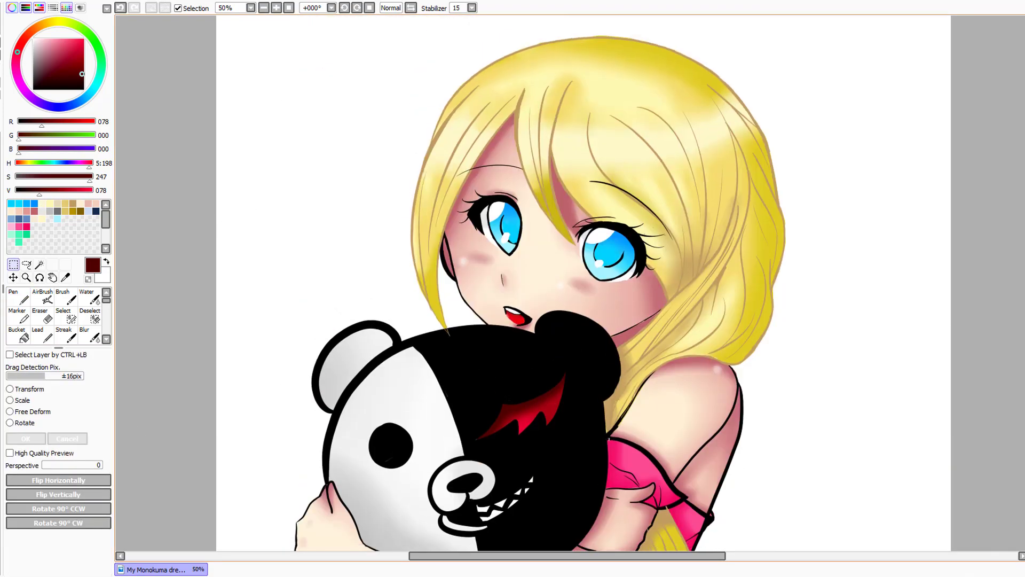
left_click(264, 8)
left_click(277, 8)
left_click(277, 8)
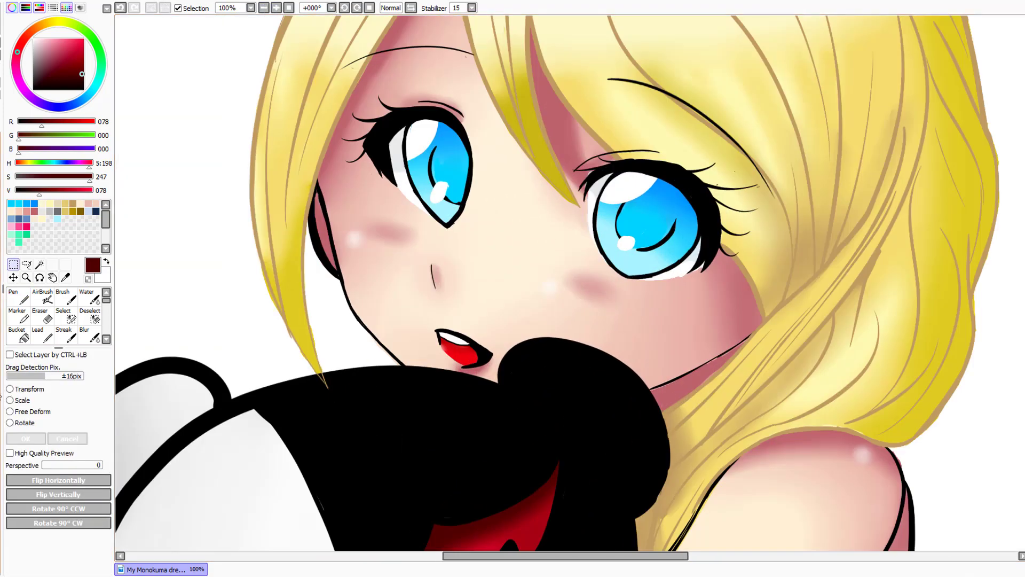
left_click(26, 226)
left_click(19, 295)
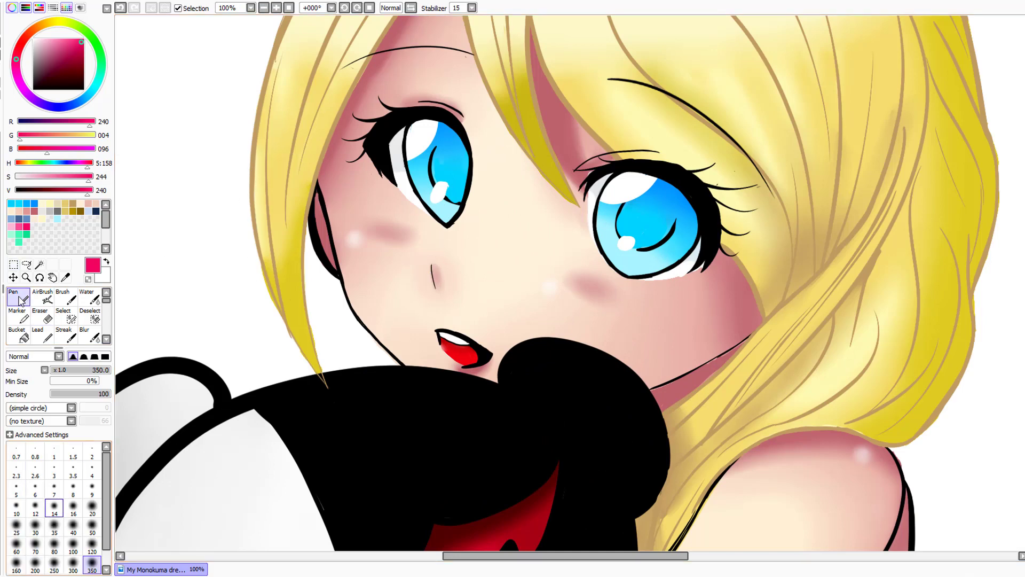
left_click(73, 526)
left_click_drag(373, 222, 411, 237)
left_click_drag(574, 278, 609, 291)
Blur the pink blush on both of the girl's cheeks at size 50
left_click(90, 335)
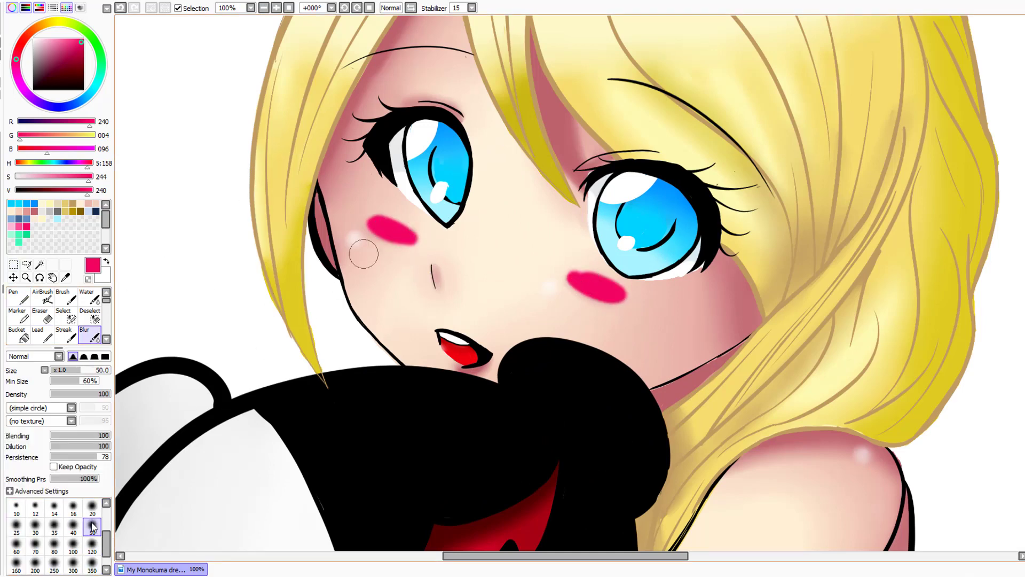
mouse_move(359, 251)
left_mouse_down()
mouse_move(384, 224)
mouse_move(416, 243)
left_mouse_up()
mouse_move(607, 291)
left_mouse_down()
mouse_move(567, 306)
mouse_move(593, 278)
left_mouse_up()
Select the white background around the girl and the bear with the Magic Wand
left_click(264, 8)
left_click(264, 8)
left_click(263, 8)
left_click(263, 8)
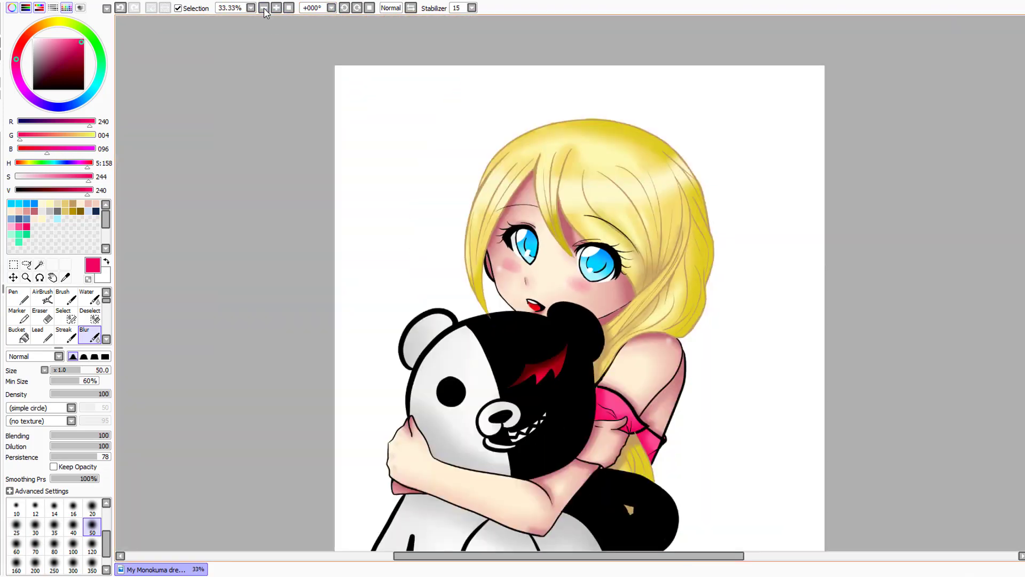
left_click(263, 7)
left_click_drag(1022, 265, 1021, 282)
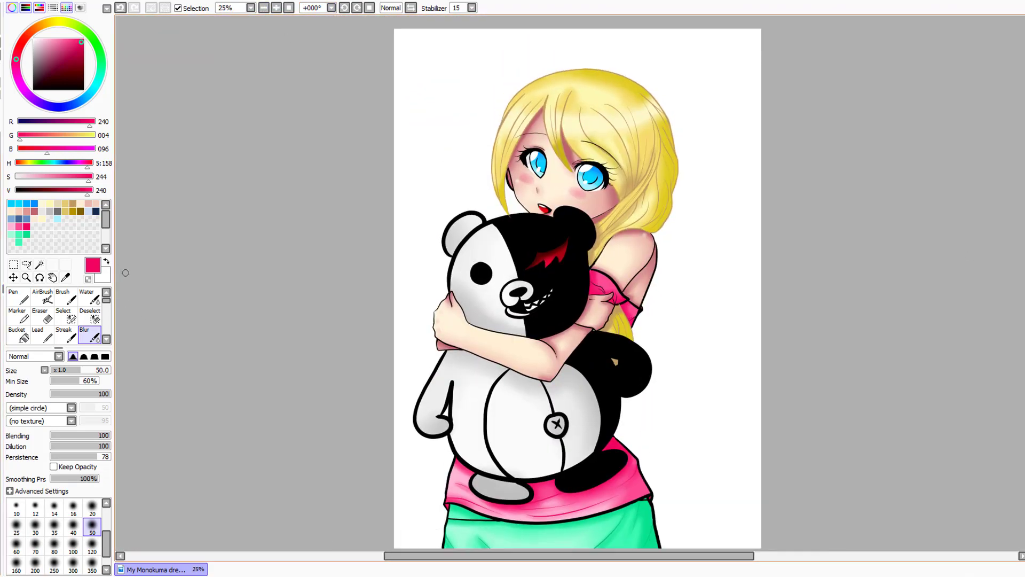
key("w")
left_click(513, 207)
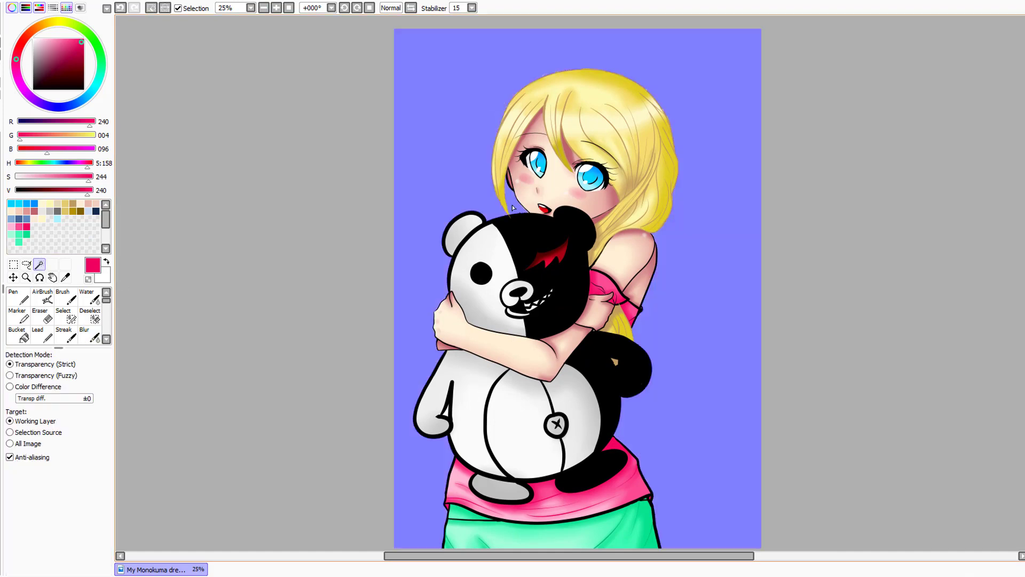
Refine the background selection along the outline of the girl's hair using the size 7 Select pen and the Deselect pen
scroll(447, 415, "up", 2)
left_click(71, 319)
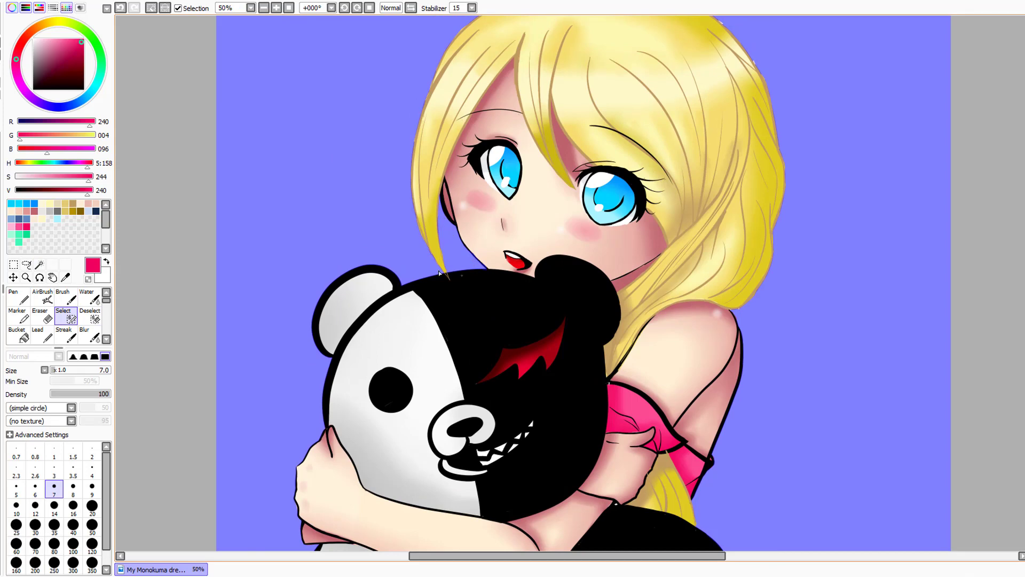
scroll(745, 337, "up", 3)
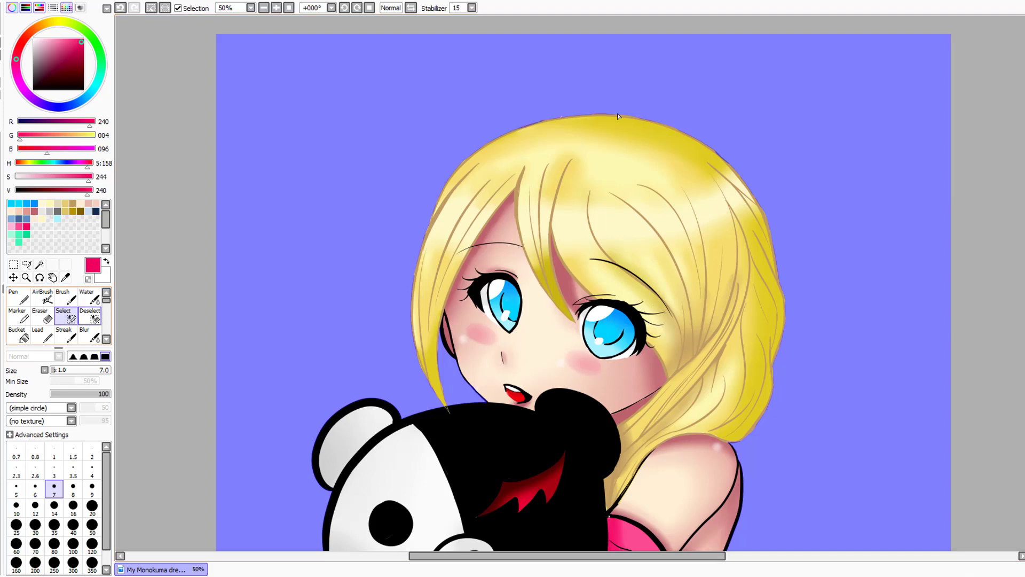
left_click(88, 317)
left_click(73, 315)
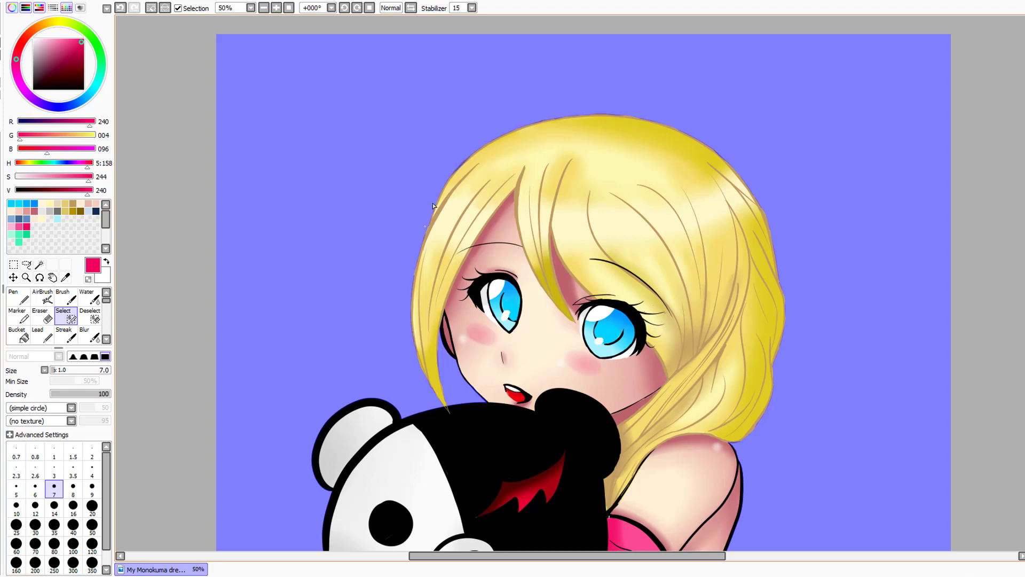
Try cutting a curved line out of the background selection beside the hair with the size 9 Deselect pen, and undo it
key("e")
left_click_drag(406, 300, 261, 164)
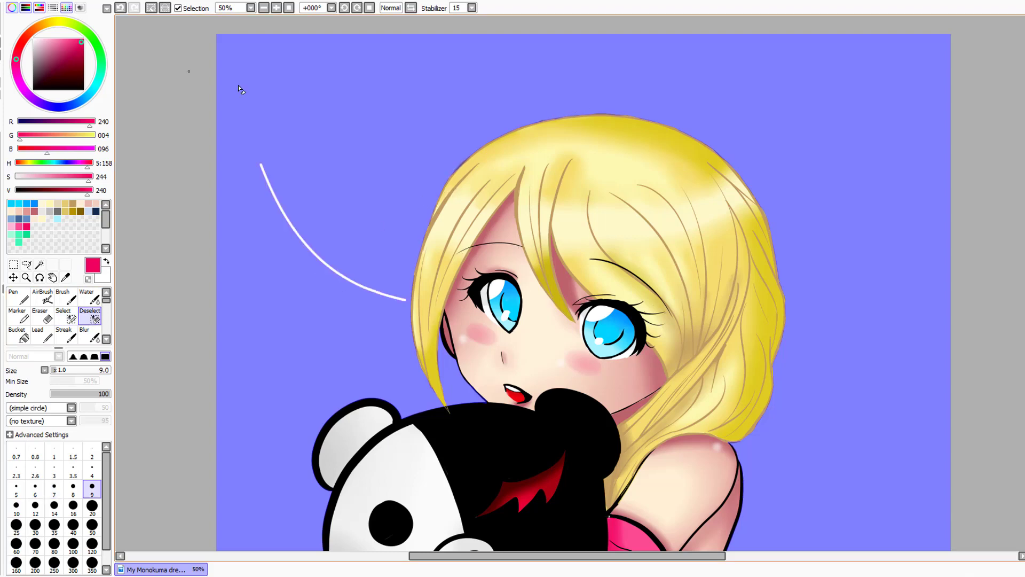
key("ctrl+z")
scroll(1002, 231, "down", 2)
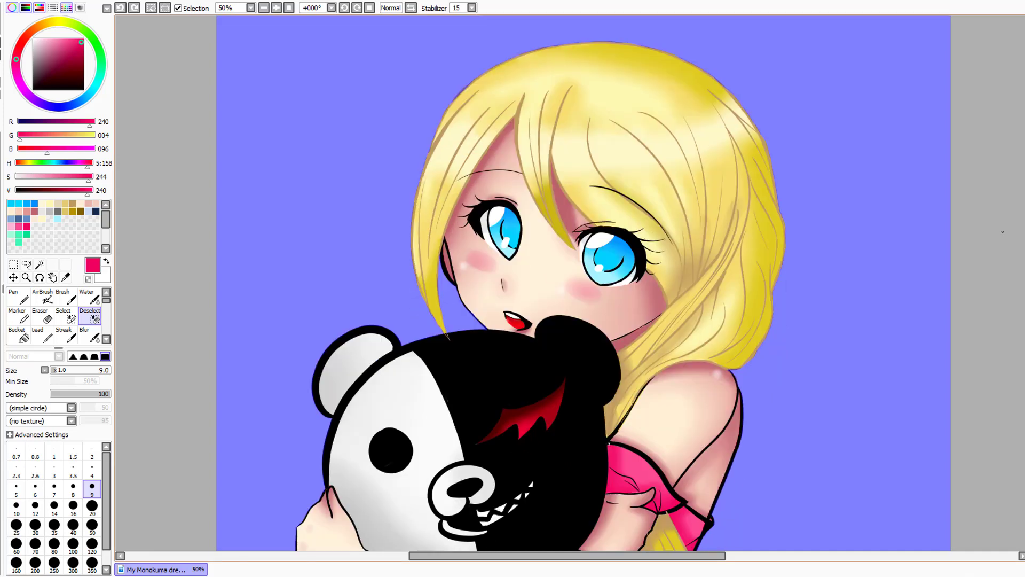
Try painting darker pink (186, 0, 61) blotches over the selected background with a soft size 350 pen, and undo the strokes
left_click(263, 8)
left_click(263, 7)
scroll(577, 283, "down", 4)
left_click(18, 297)
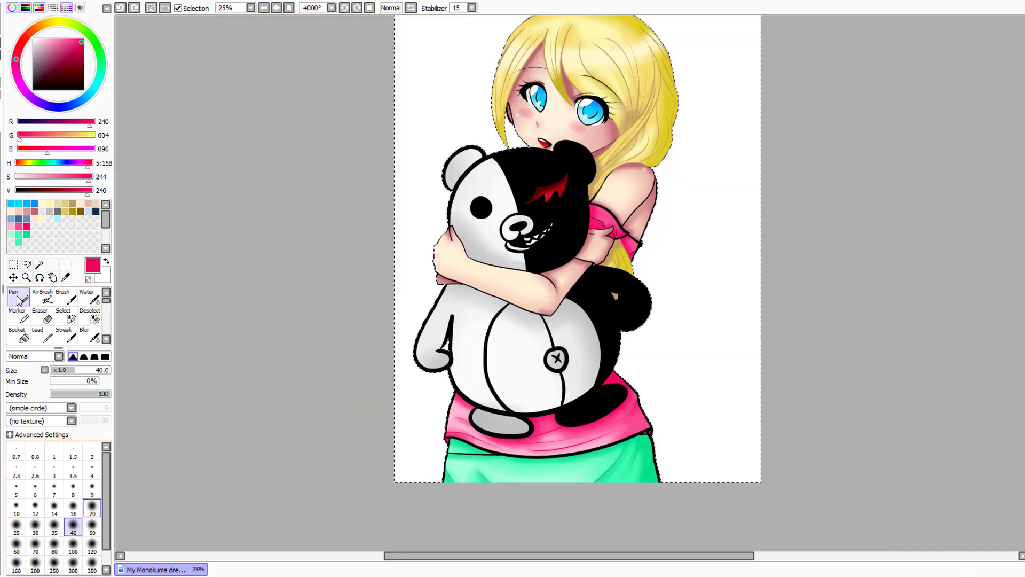
left_click(92, 565)
left_click(71, 190)
mouse_move(724, 427)
left_mouse_down()
mouse_move(706, 436)
mouse_move(824, 390)
mouse_move(645, 451)
mouse_move(400, 459)
mouse_move(392, 417)
left_mouse_up()
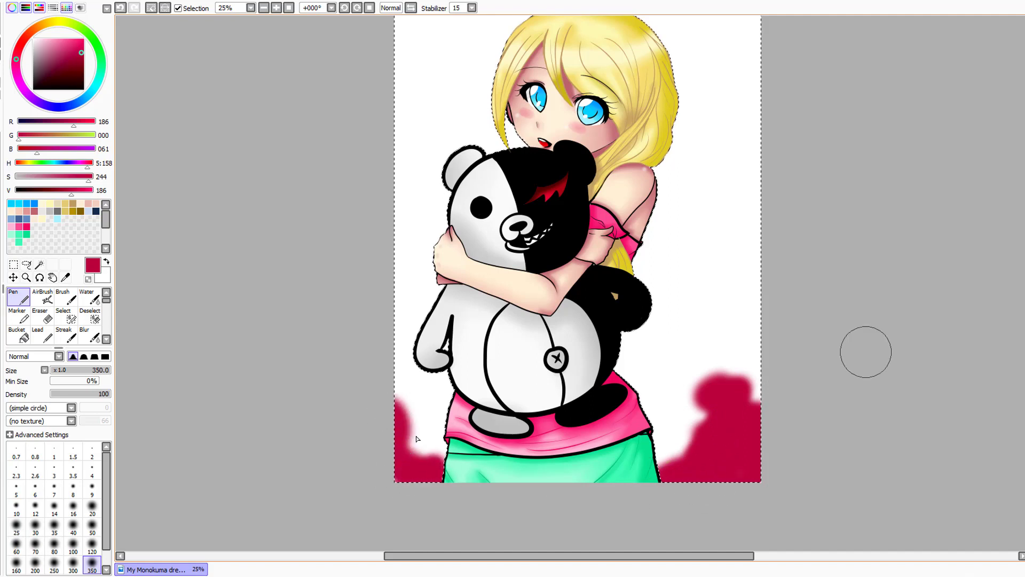
scroll(864, 352, "up", 2)
mouse_move(453, 229)
left_mouse_down()
mouse_move(407, 213)
mouse_move(400, 242)
left_mouse_up()
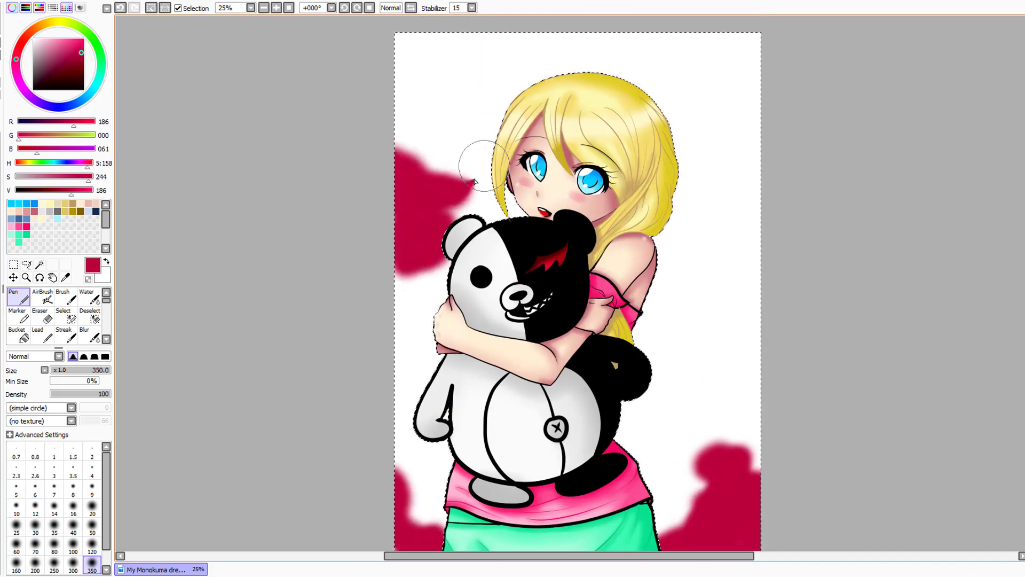
key("ctrl+z")
key("ctrl+z")
key("ctrl+z")
key("ctrl+z")
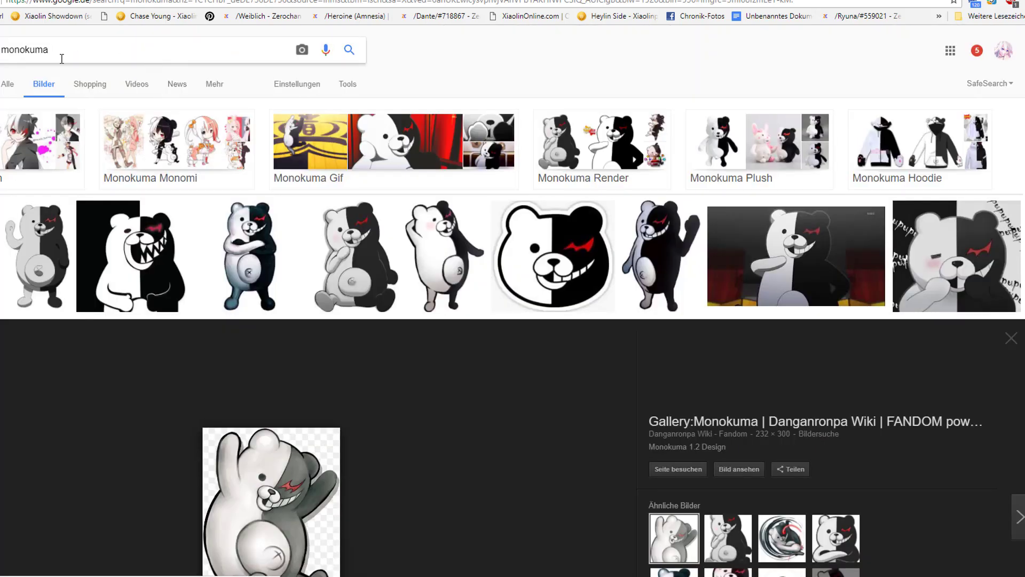
Switch to the browser and search Google Images for "danganronpa blood" as reference for the background
double_click(72, 48)
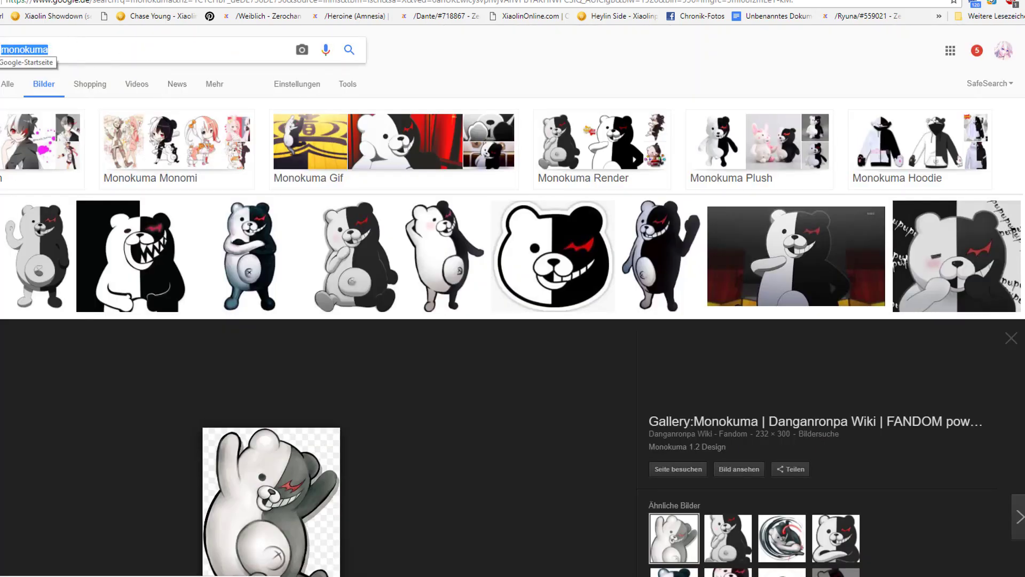
type("danganronpa blood")
key("Return")
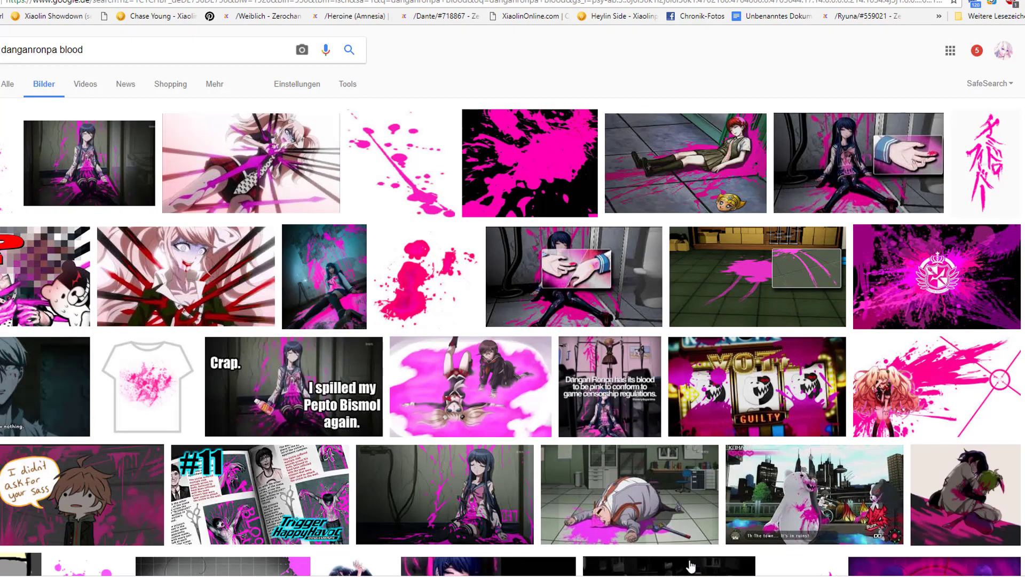
mouse_move(411, 575)
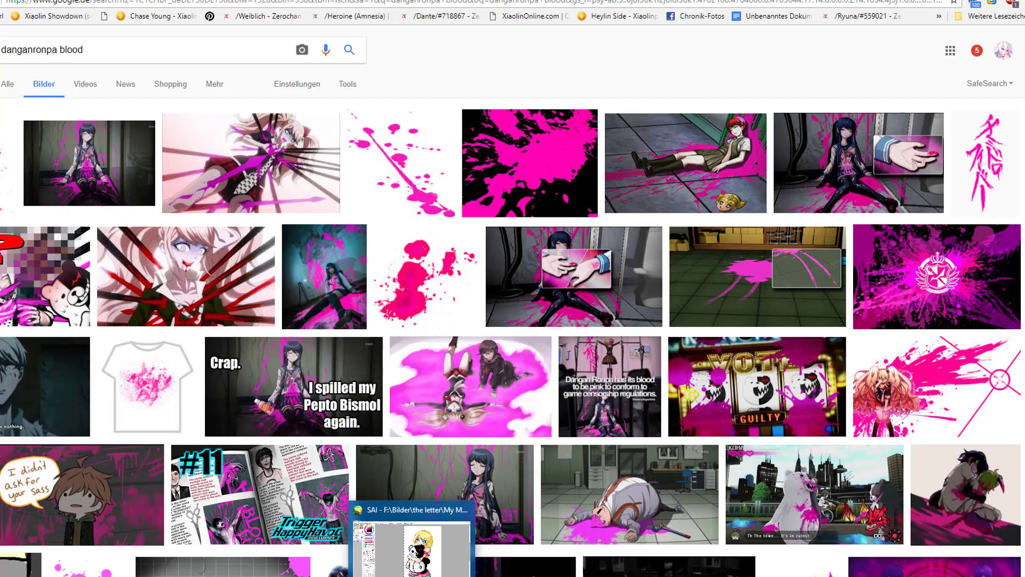
Switch back to SAI and set the pen colour to bright magenta (255, 14, 207)
left_click(411, 575)
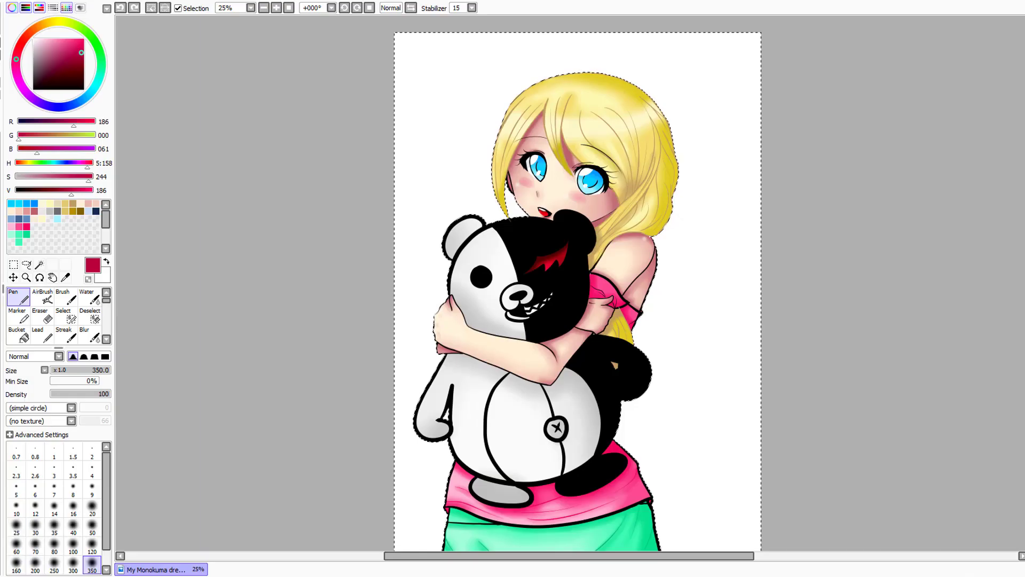
left_click(81, 164)
left_click_drag(72, 190, 91, 191)
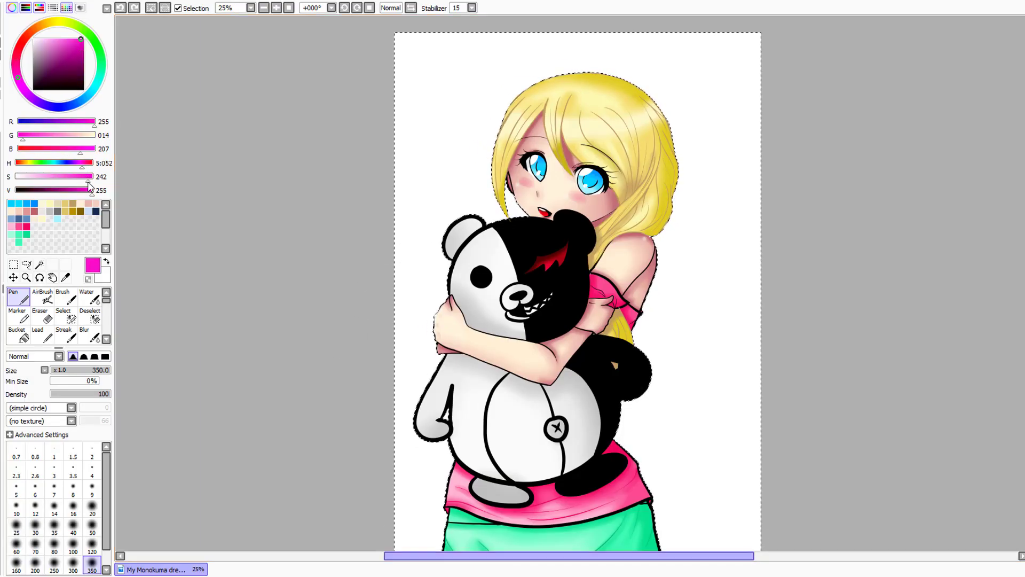
Try painting a soft magenta border along the canvas edges with the size 350 pen
mouse_move(422, 544)
left_mouse_down()
mouse_move(417, 424)
mouse_move(384, 468)
mouse_move(398, 314)
left_mouse_up()
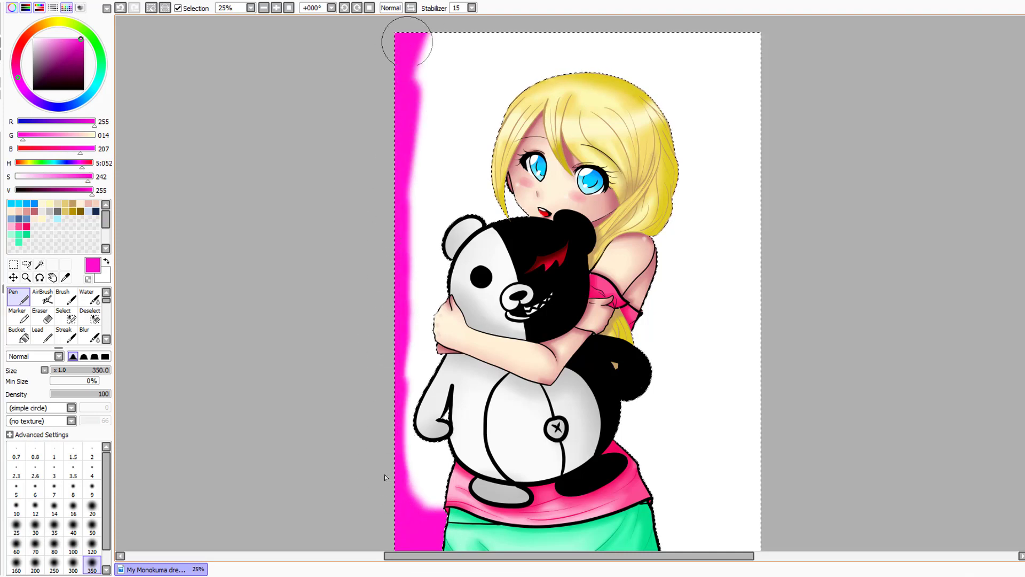
mouse_move(407, 41)
left_mouse_down()
mouse_move(771, 44)
mouse_move(753, 526)
left_mouse_up()
scroll(577, 283, "down", 3)
mouse_move(748, 373)
left_mouse_down()
mouse_move(654, 393)
mouse_move(713, 390)
left_mouse_up()
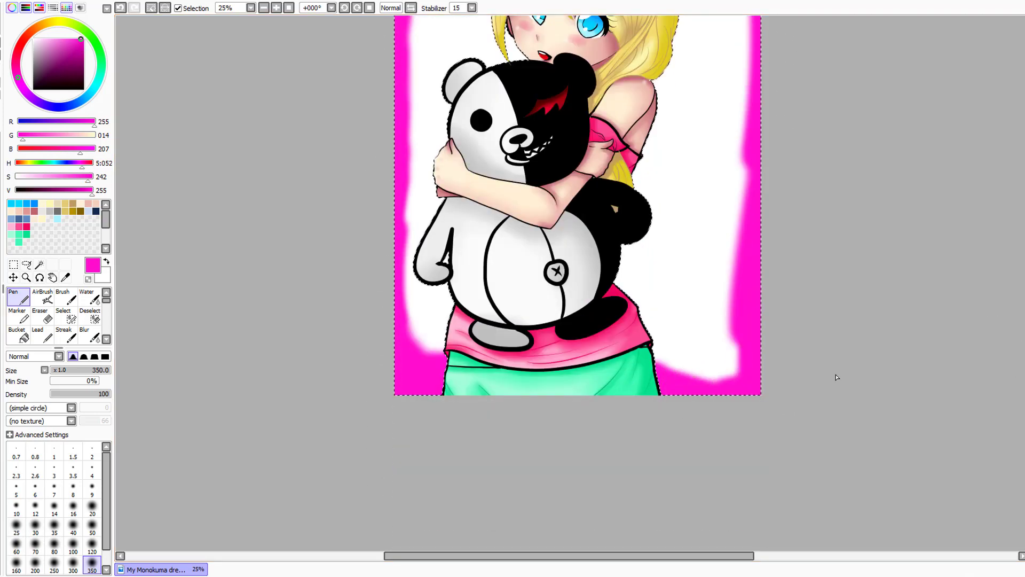
Try adding dripping magenta streaks and drops around the girl and the bear, and clear the selection
scroll(836, 376, "up", 3)
mouse_move(619, 40)
left_mouse_down()
mouse_move(654, 101)
mouse_move(676, 280)
left_mouse_up()
left_click_drag(675, 331, 678, 435)
left_click_drag(673, 366, 675, 324)
mouse_move(667, 54)
left_mouse_down()
mouse_move(714, 75)
mouse_move(713, 265)
left_mouse_up()
mouse_move(469, 46)
left_mouse_down()
mouse_move(457, 71)
mouse_move(447, 224)
left_mouse_up()
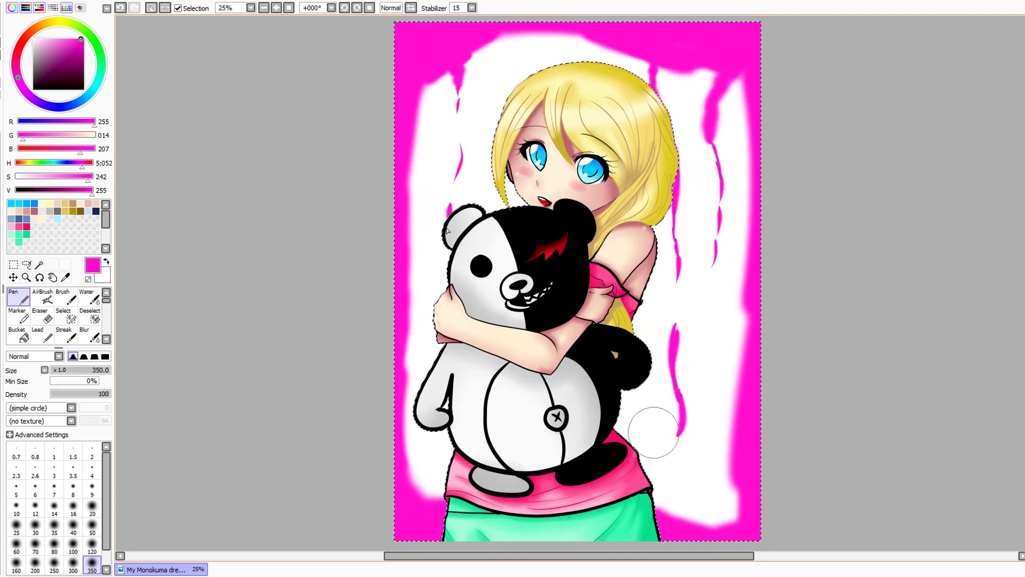
left_click_drag(429, 320, 427, 374)
left_click_drag(429, 446, 448, 458)
left_click_drag(524, 63, 521, 84)
left_click_drag(503, 197, 511, 206)
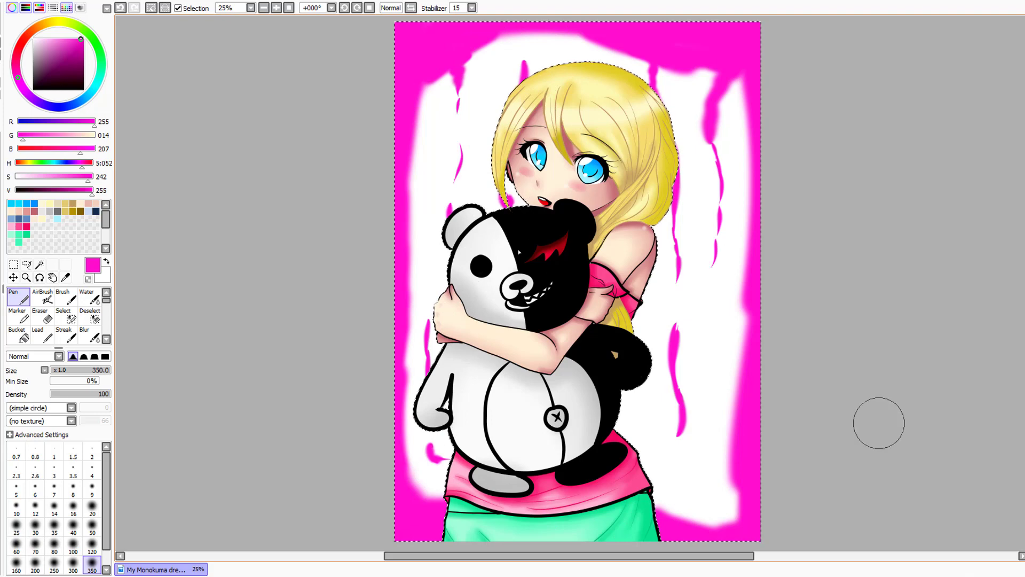
left_click(14, 264)
left_click(275, 178)
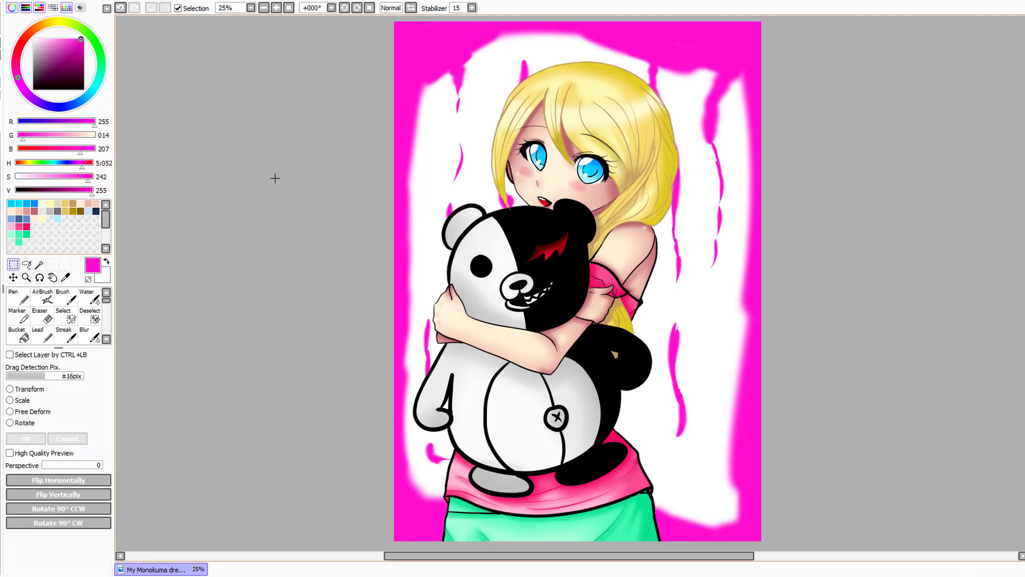
Undo the deselection and all magenta border and drip strokes, back to the blank selected background
key("ctrl+z")
key("ctrl+z")
key("ctrl+z")
key("ctrl+z")
key("ctrl+z")
key("ctrl+z")
key("ctrl+z")
key("ctrl+z")
key("ctrl+z")
key("ctrl+z")
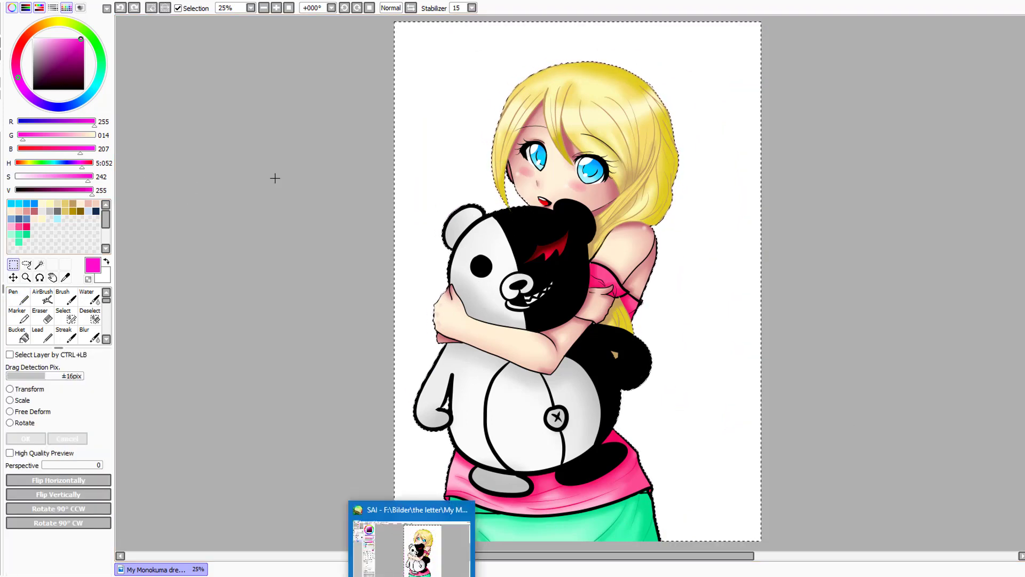
Paint magenta in the lower canvas corners and a soft glow around the girl and bear with the size 350 pen
left_click(19, 297)
scroll(948, 318, "down", 1)
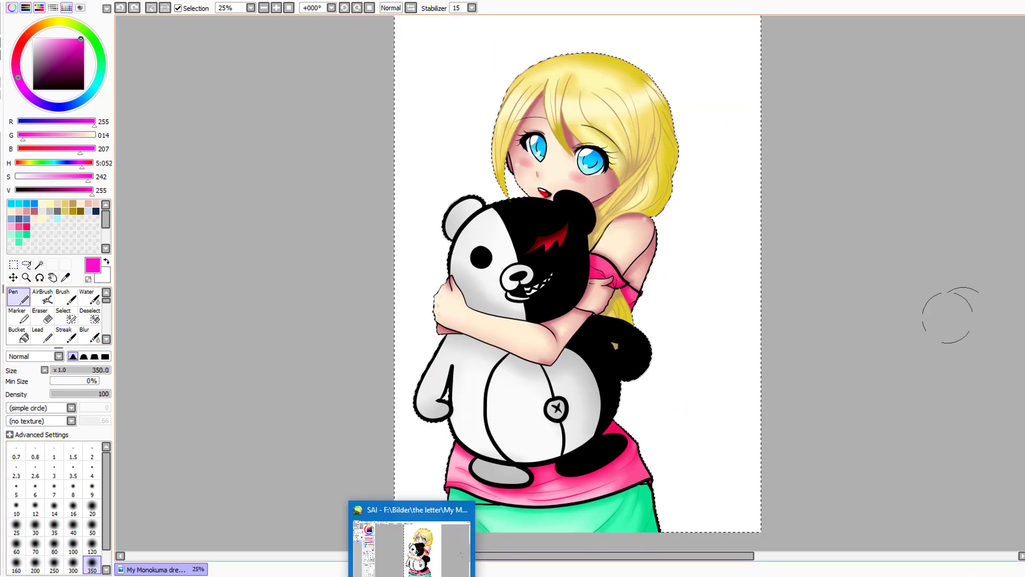
left_click_drag(376, 542, 404, 534)
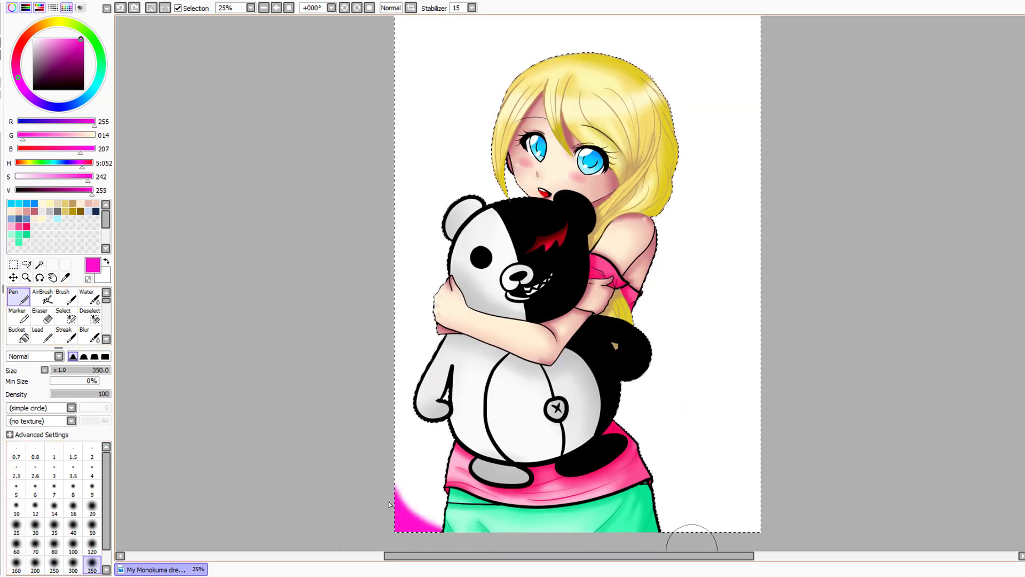
mouse_move(691, 550)
left_mouse_down()
mouse_move(773, 518)
mouse_move(796, 483)
mouse_move(652, 500)
mouse_move(622, 417)
mouse_move(623, 381)
mouse_move(653, 340)
mouse_move(633, 322)
mouse_move(657, 218)
left_mouse_up()
mouse_move(656, 91)
left_mouse_down()
mouse_move(608, 57)
mouse_move(500, 188)
mouse_move(513, 95)
mouse_move(583, 59)
mouse_move(503, 201)
mouse_move(479, 193)
mouse_move(449, 243)
mouse_move(441, 330)
left_mouse_up()
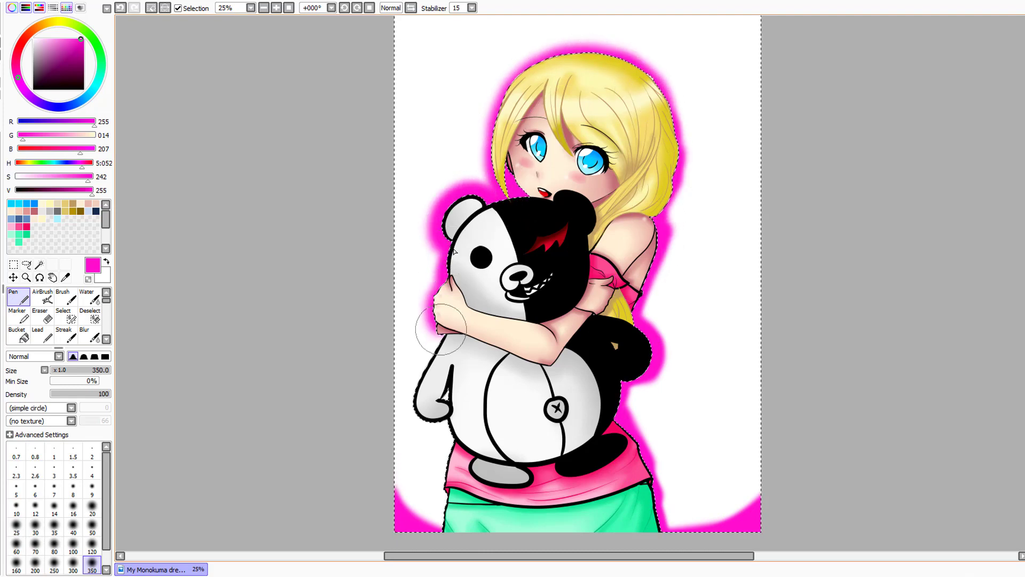
mouse_move(550, 42)
left_mouse_down()
mouse_move(614, 43)
mouse_move(694, 138)
mouse_move(654, 289)
mouse_move(669, 515)
left_mouse_up()
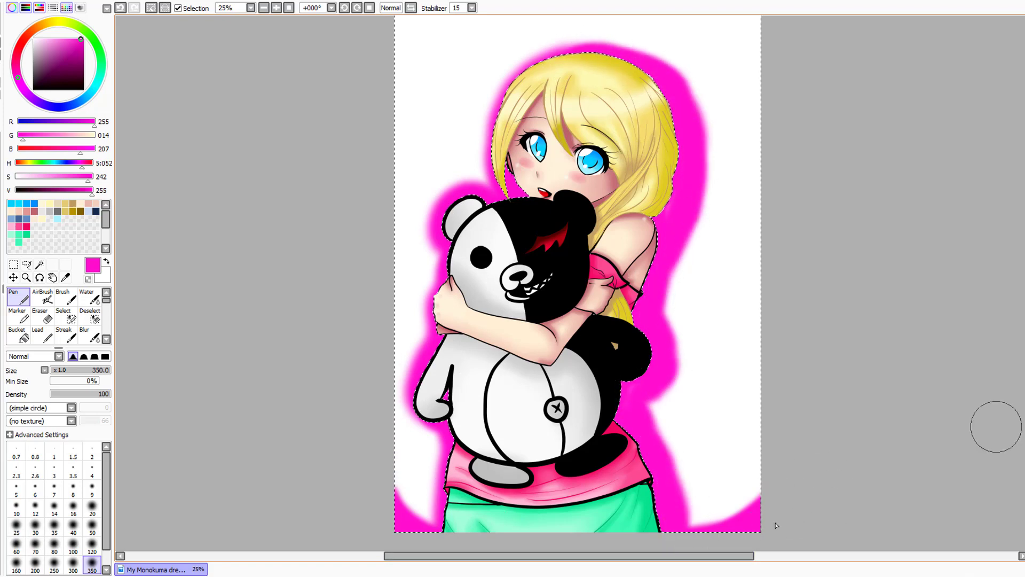
Paint magenta drips running down from the upper canvas corners and scattered drops above and beside the figures
scroll(412, 77, "up", 2)
mouse_move(411, 77)
left_mouse_down()
mouse_move(627, 43)
mouse_move(794, 180)
mouse_move(732, 93)
mouse_move(719, 219)
mouse_move(432, 108)
mouse_move(425, 183)
left_mouse_up()
left_click_drag(509, 75, 507, 82)
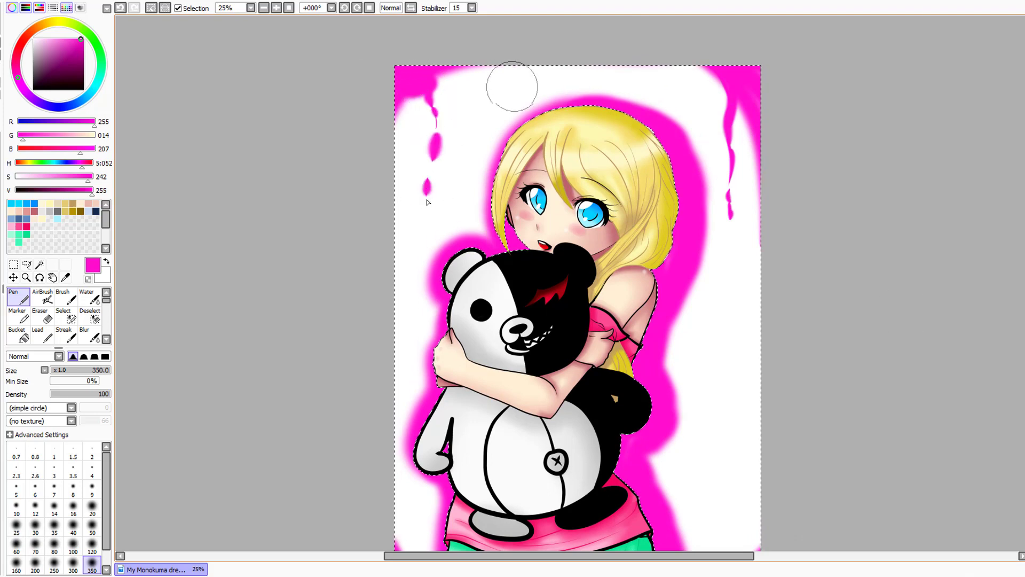
left_click_drag(475, 126, 504, 119)
left_click_drag(725, 334, 733, 433)
left_click_drag(400, 344, 397, 406)
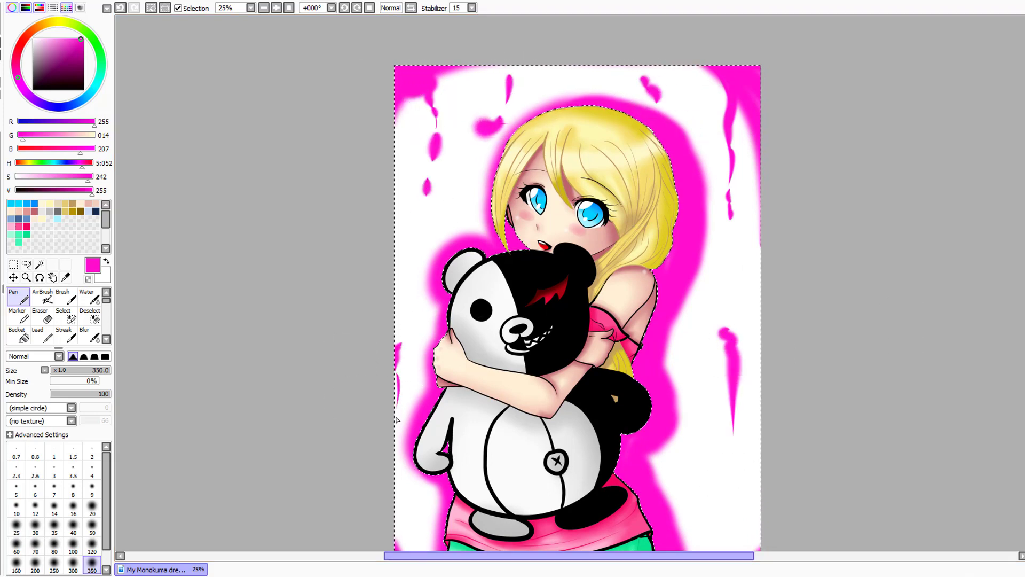
Clear the background selection and check the whole illustration
scroll(577, 307, "down", 3)
scroll(577, 288, "up", 2)
left_click(13, 264)
left_click(226, 183)
scroll(577, 288, "down", 2)
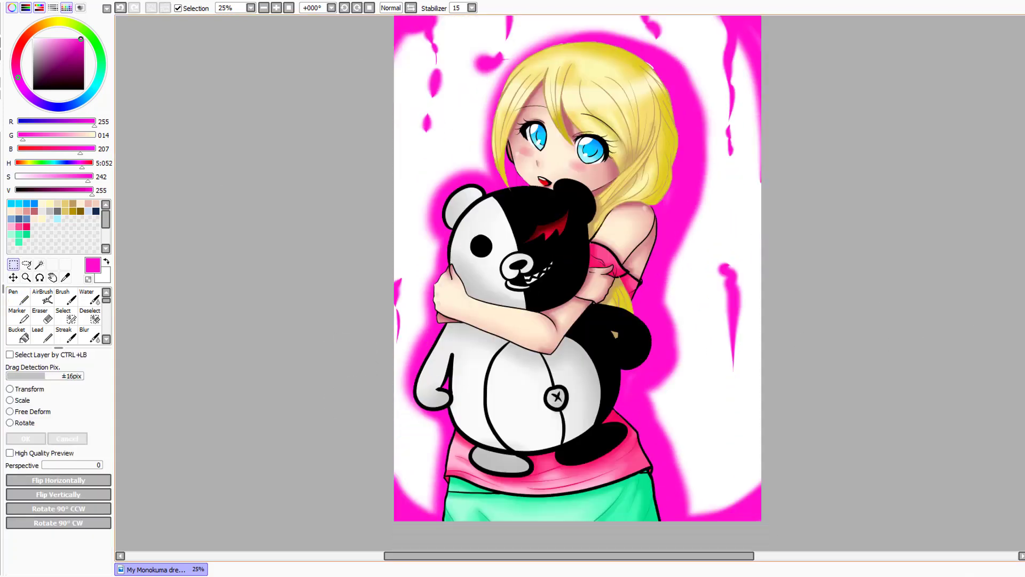
scroll(577, 288, "up", 1)
scroll(577, 288, "down", 1)
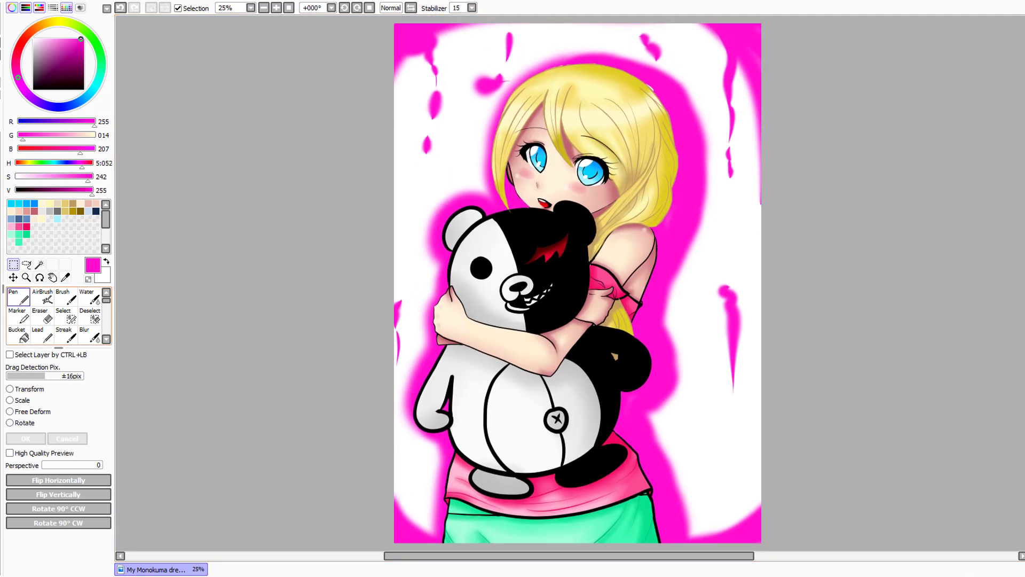
Write the artist's underlined signature in magenta beside the girl's head with the hard-edged size 16 pen
key("n")
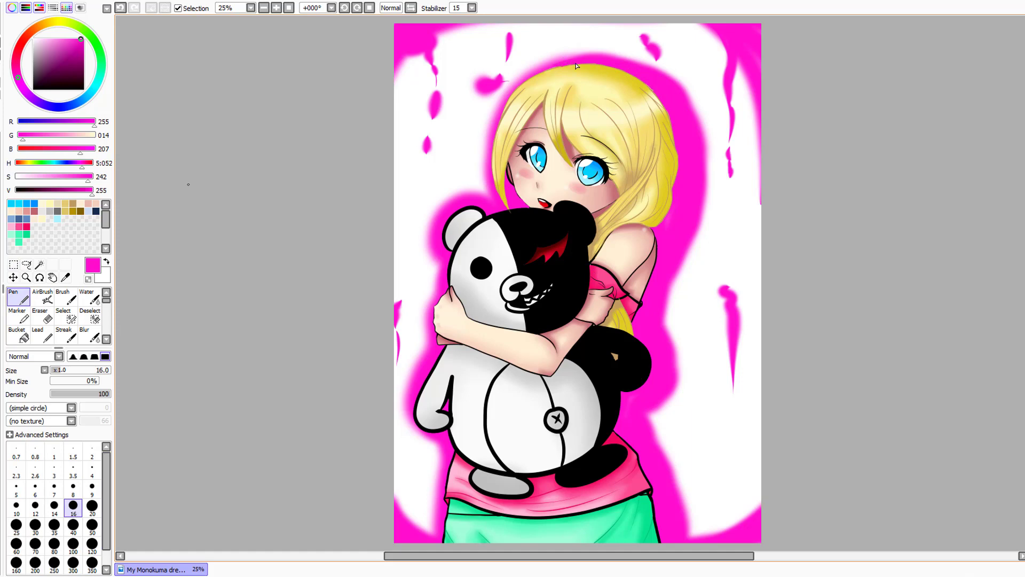
left_click(264, 7)
left_click(276, 8)
mouse_move(399, 105)
left_mouse_down()
mouse_move(429, 80)
mouse_move(419, 134)
mouse_move(443, 113)
left_mouse_up()
left_click_drag(467, 83, 451, 103)
left_click_drag(394, 161, 482, 92)
left_click_drag(409, 95, 432, 109)
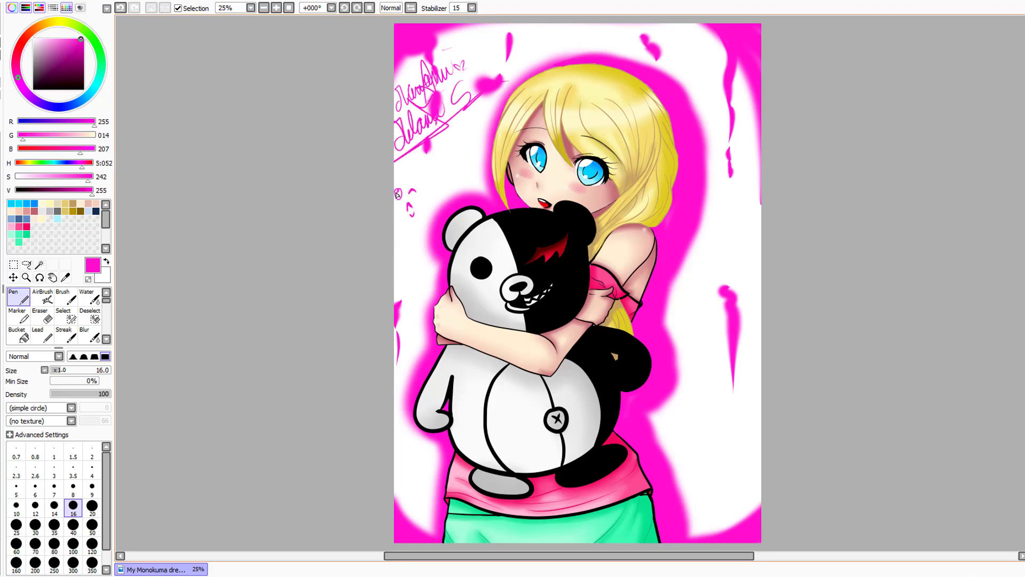
Undo the small extra marks drawn below the signature
key("ctrl+z")
key("ctrl+z")
key("ctrl+z")
key("ctrl+z")
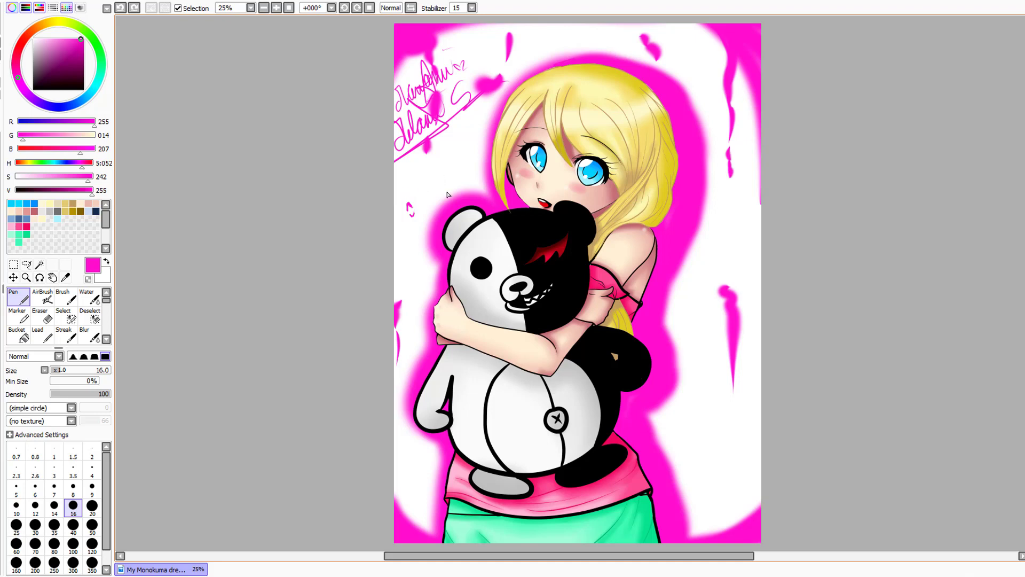